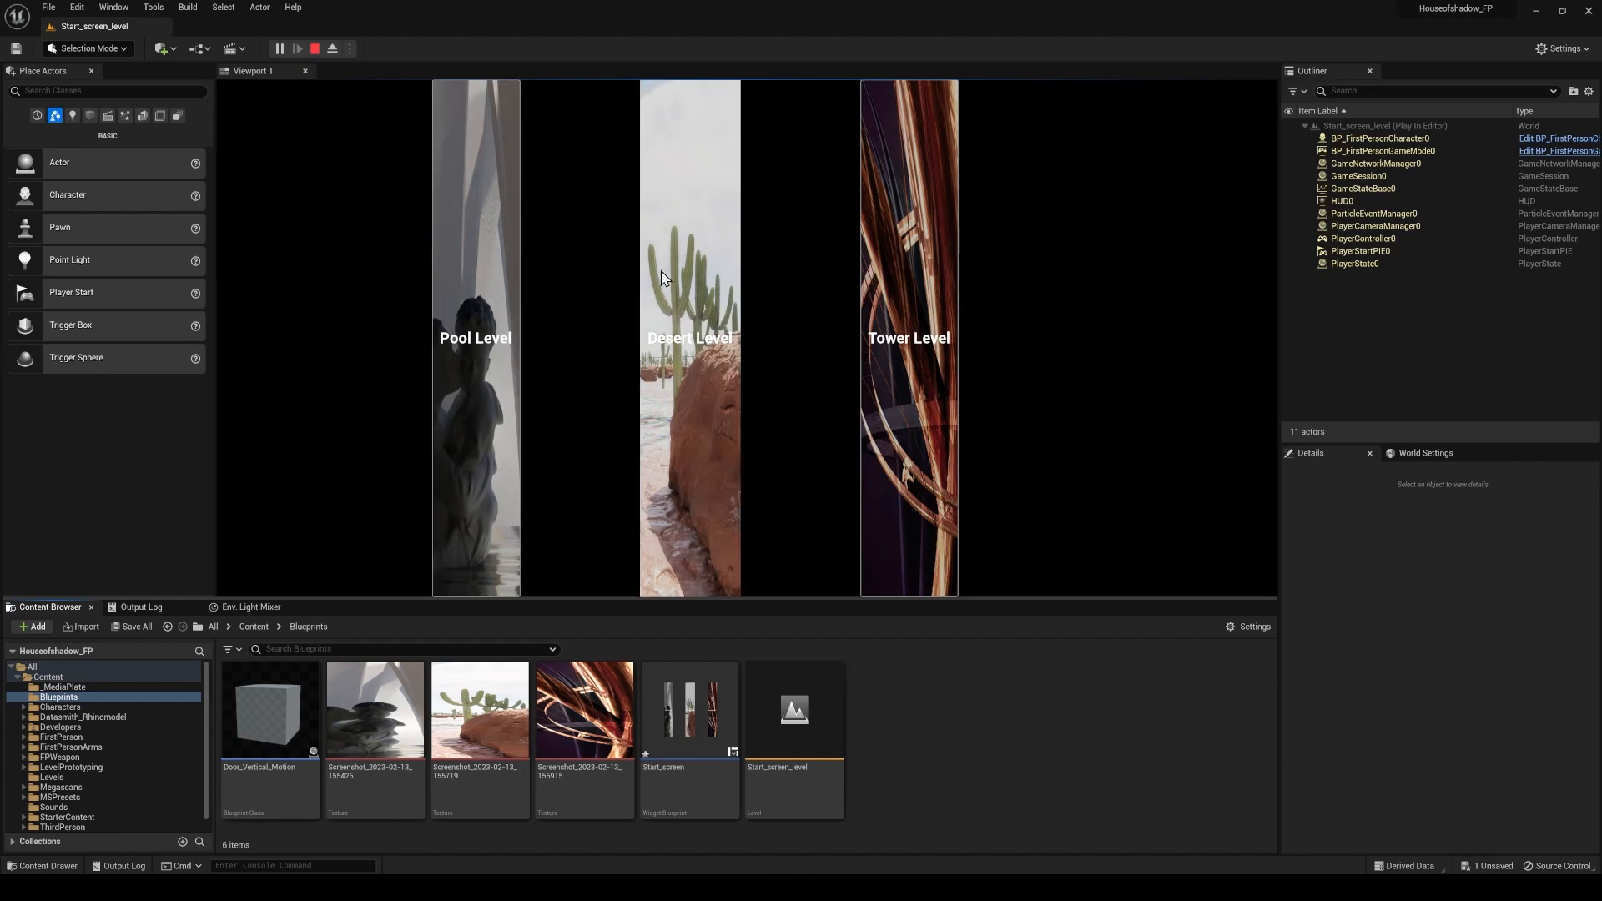
Test the existing start screen by entering the Pool Level, look around it, and end the play session.
click(495, 304)
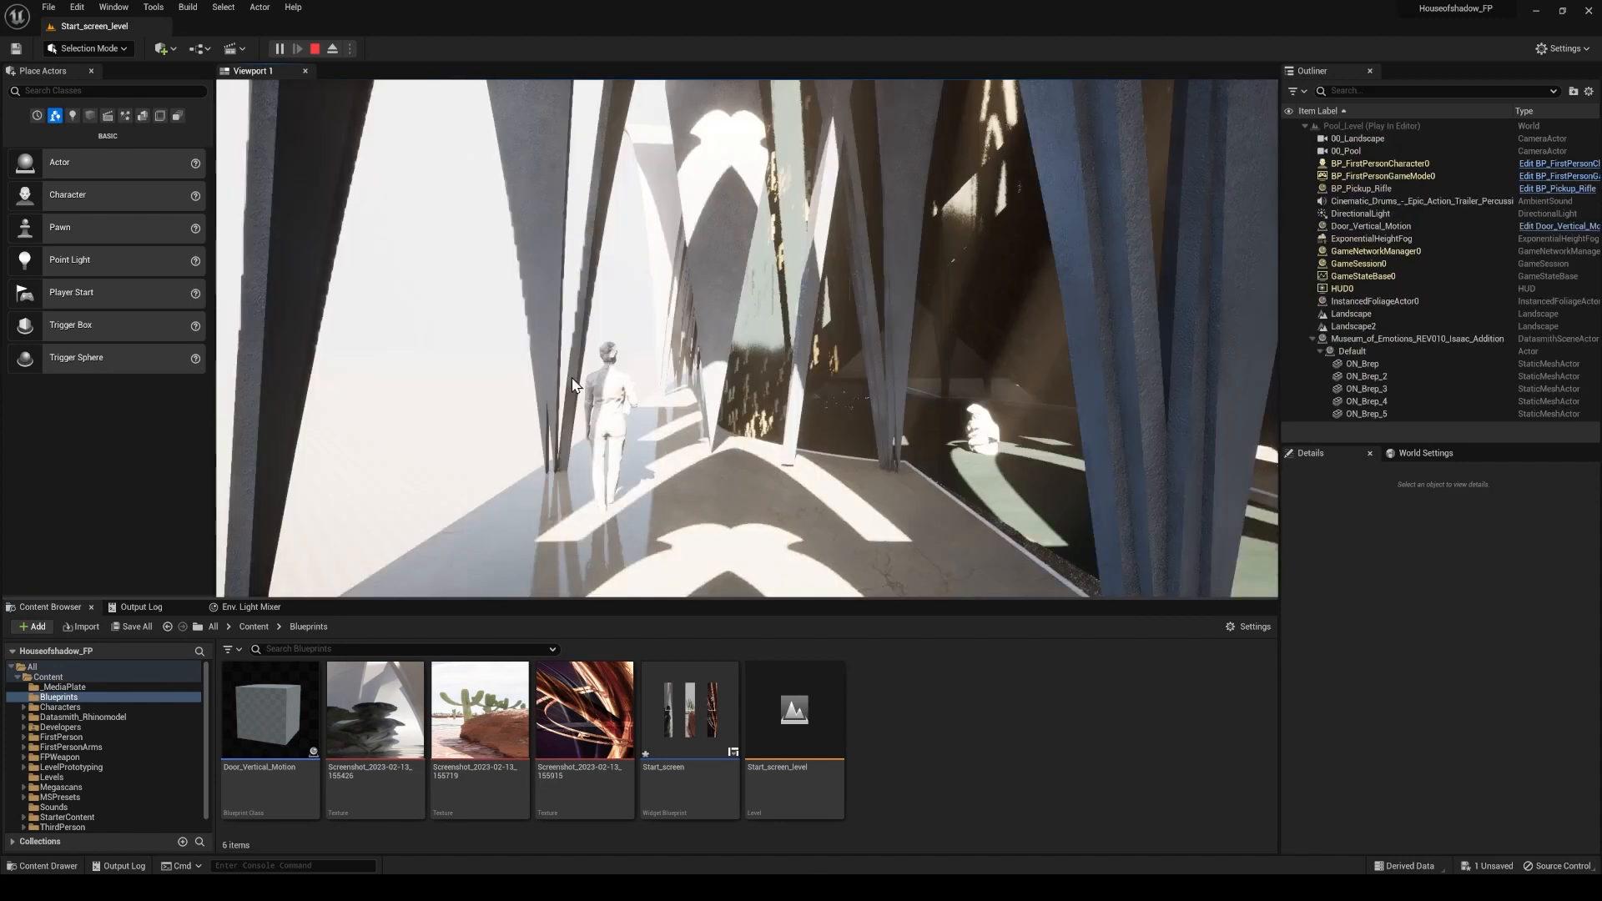
click(829, 352)
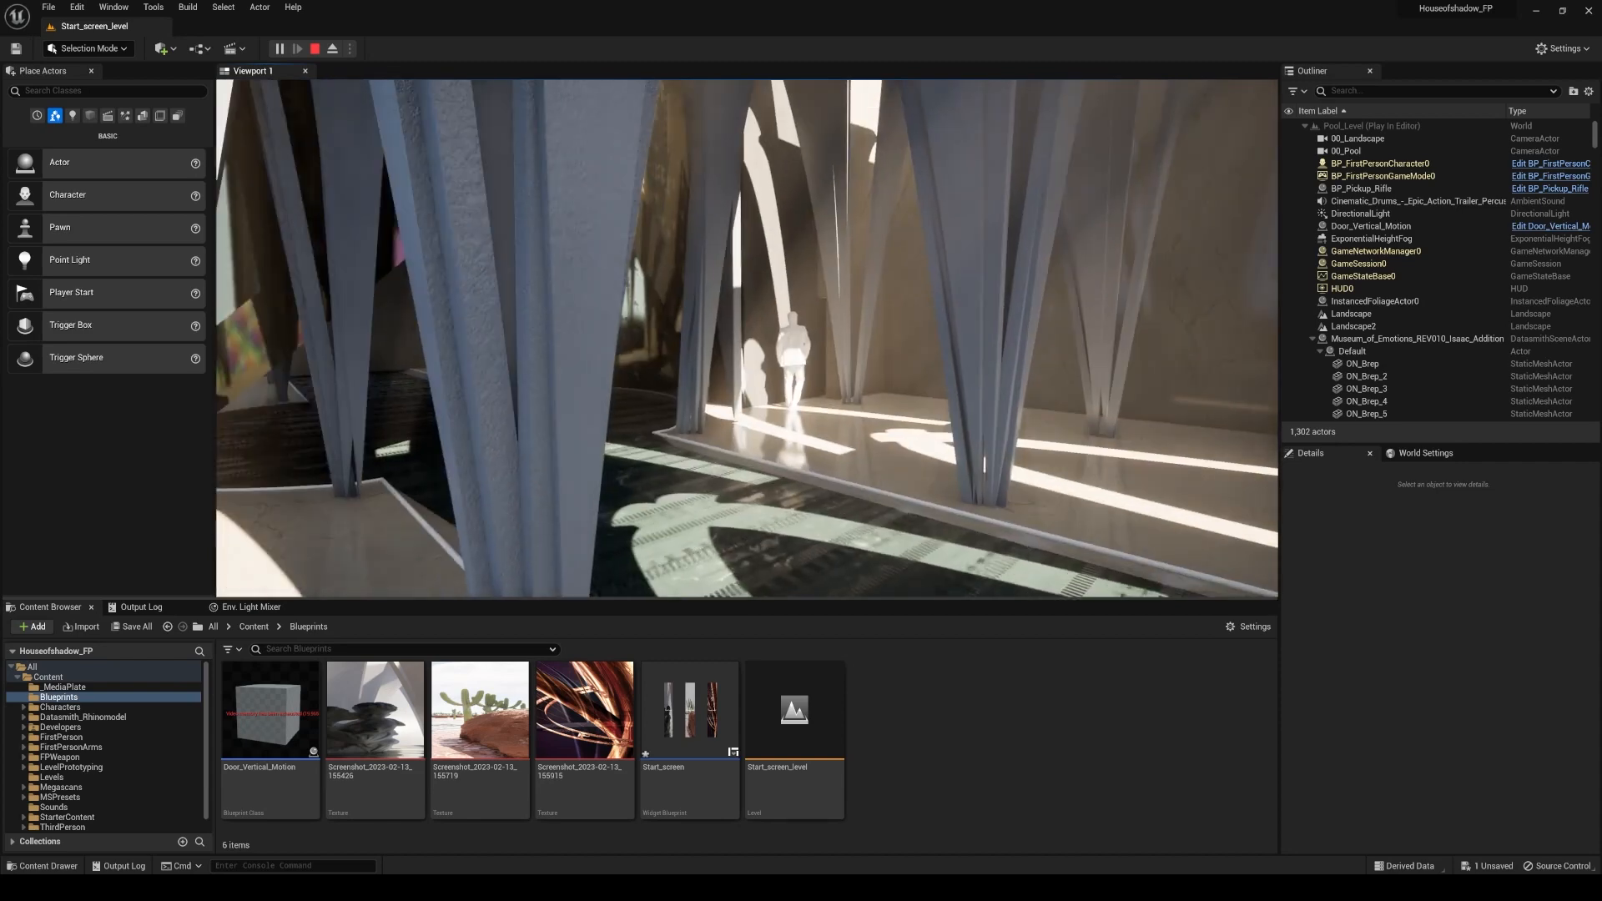
key(Escape)
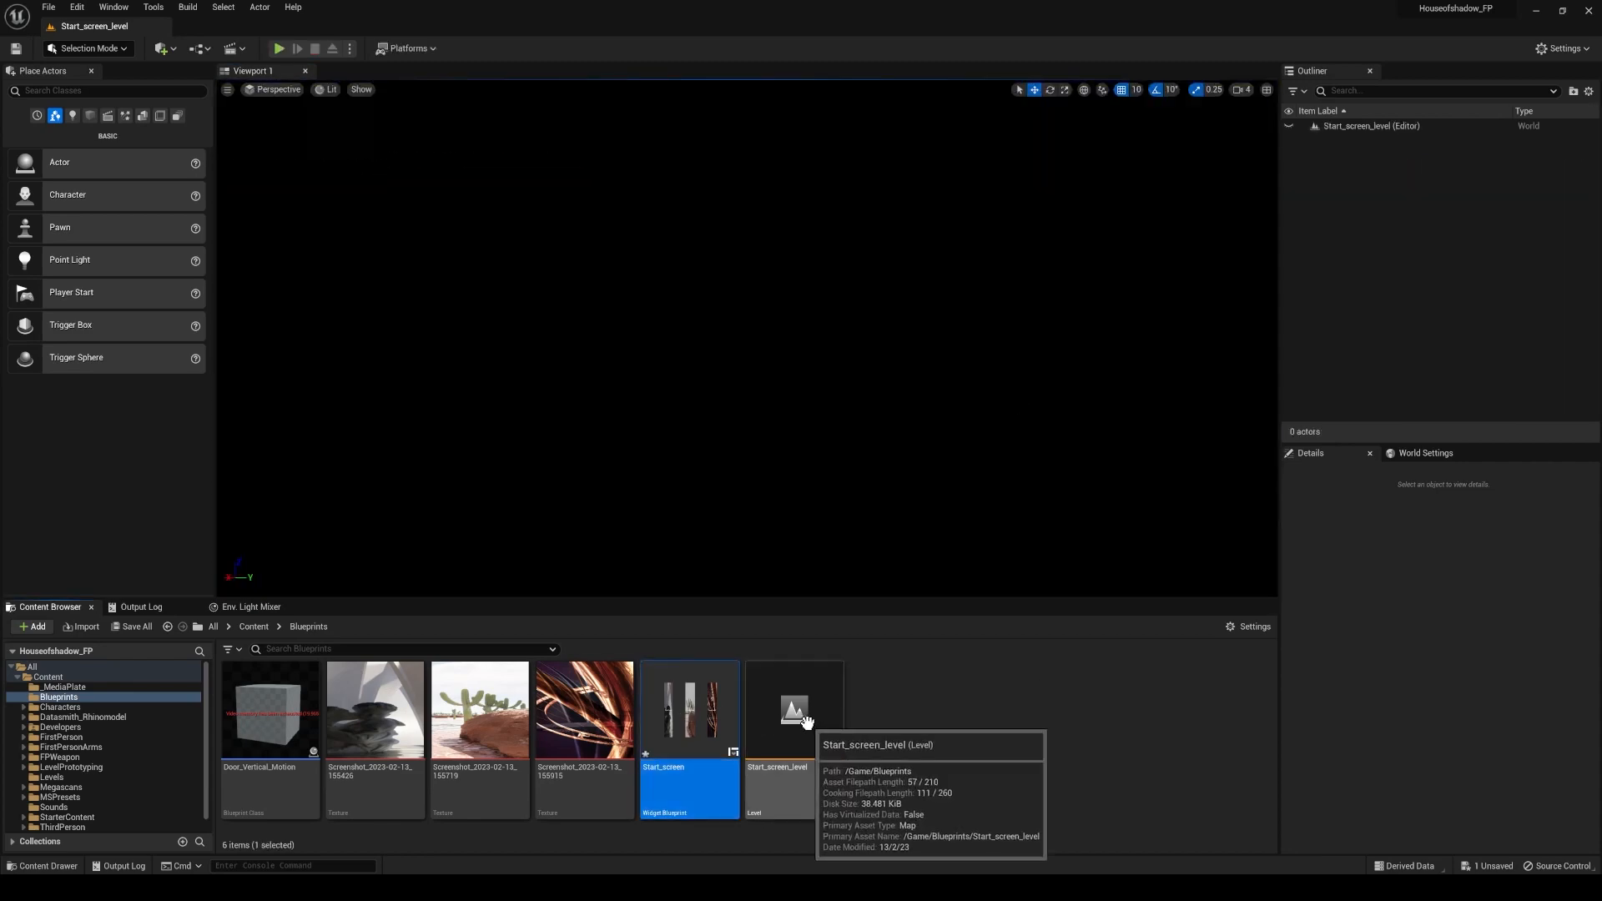
Browse the project's Content folders and open the Levels folder.
double_click(713, 723)
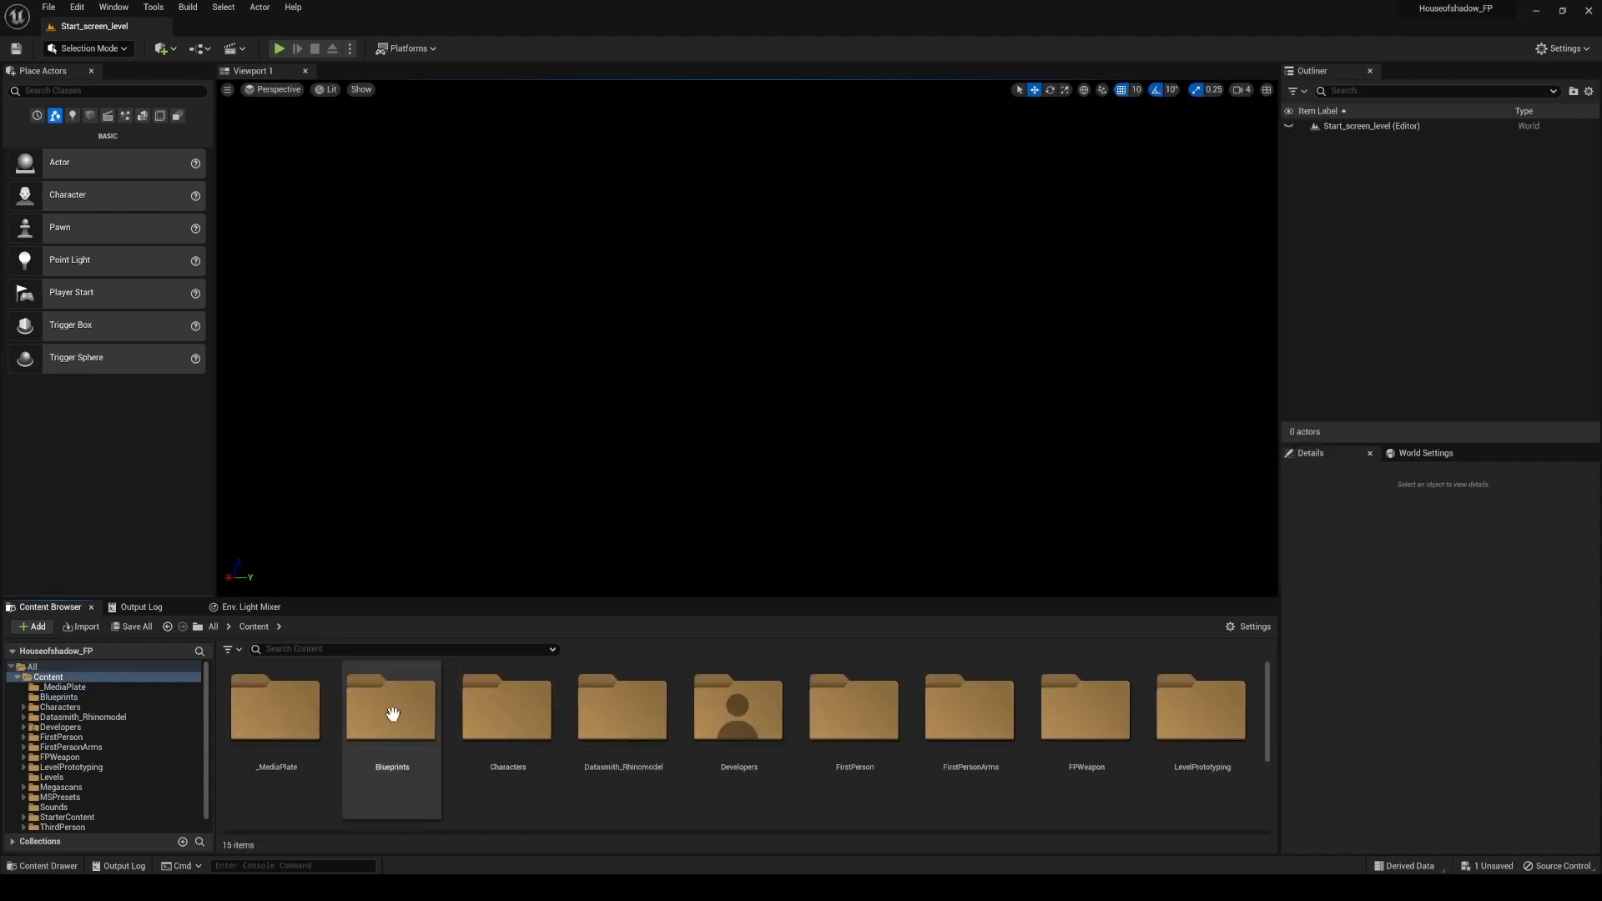
double_click(410, 725)
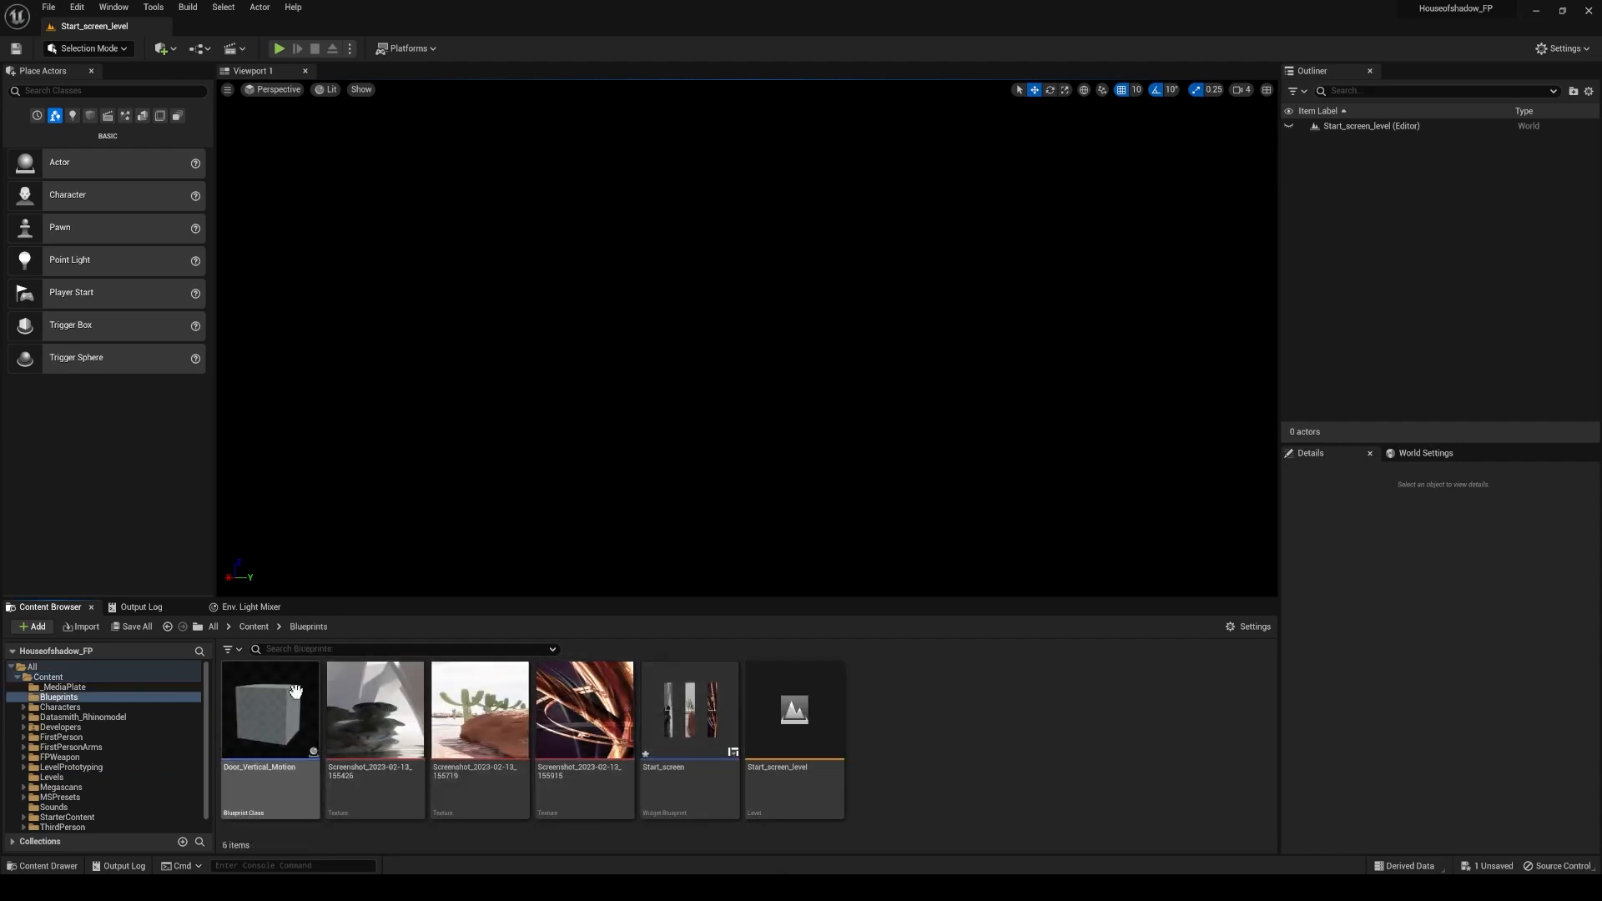
click(262, 628)
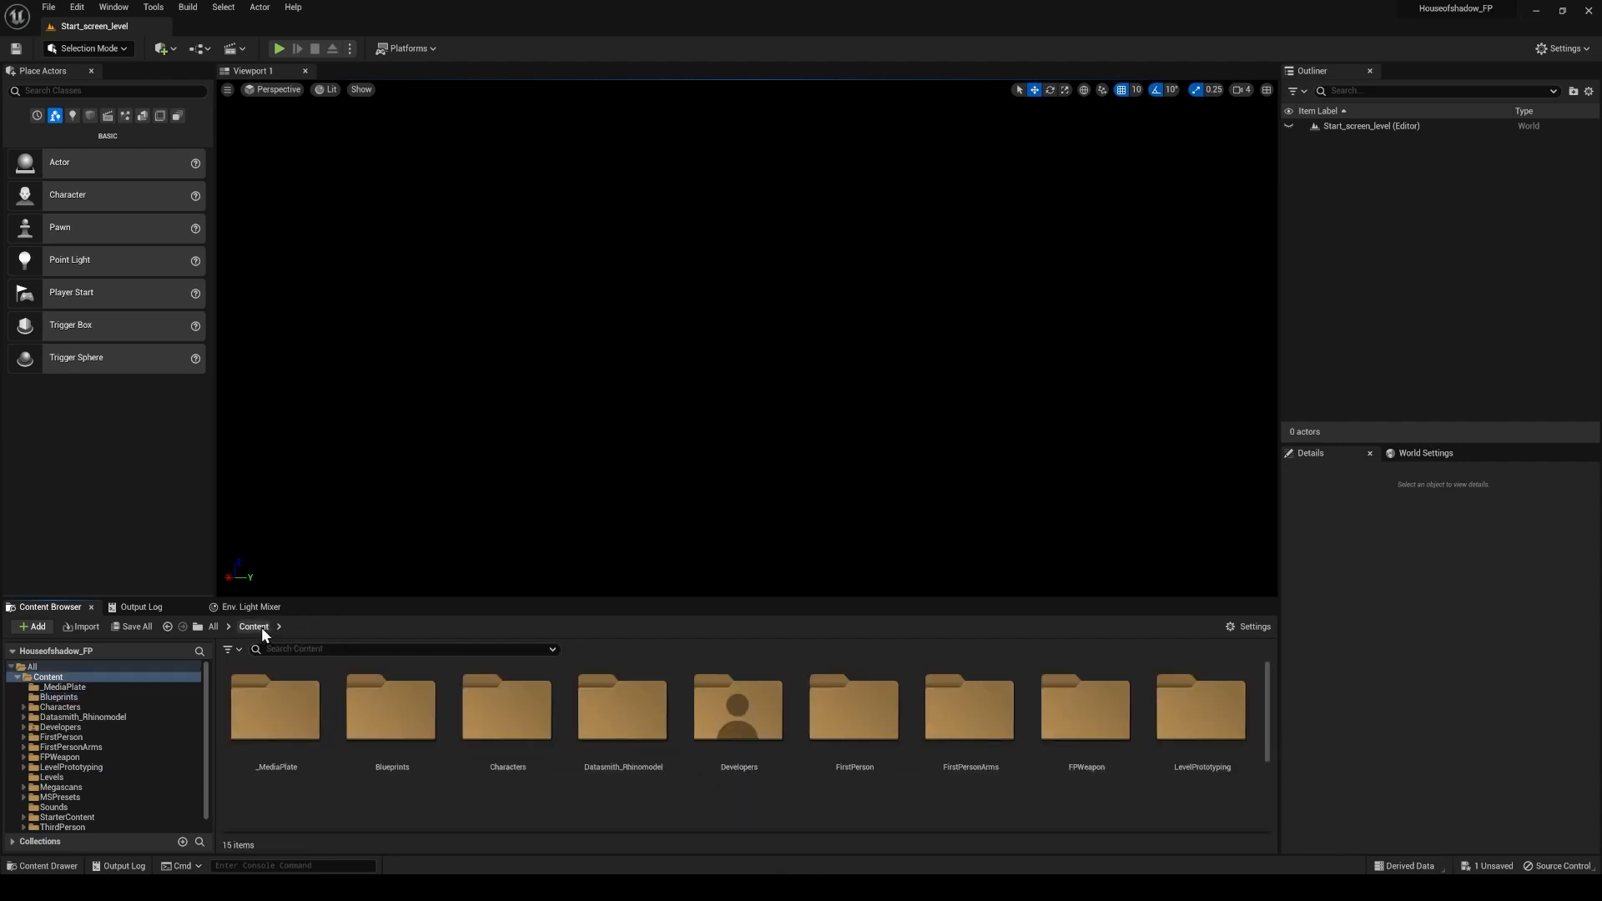
scroll(839, 752, down, 1)
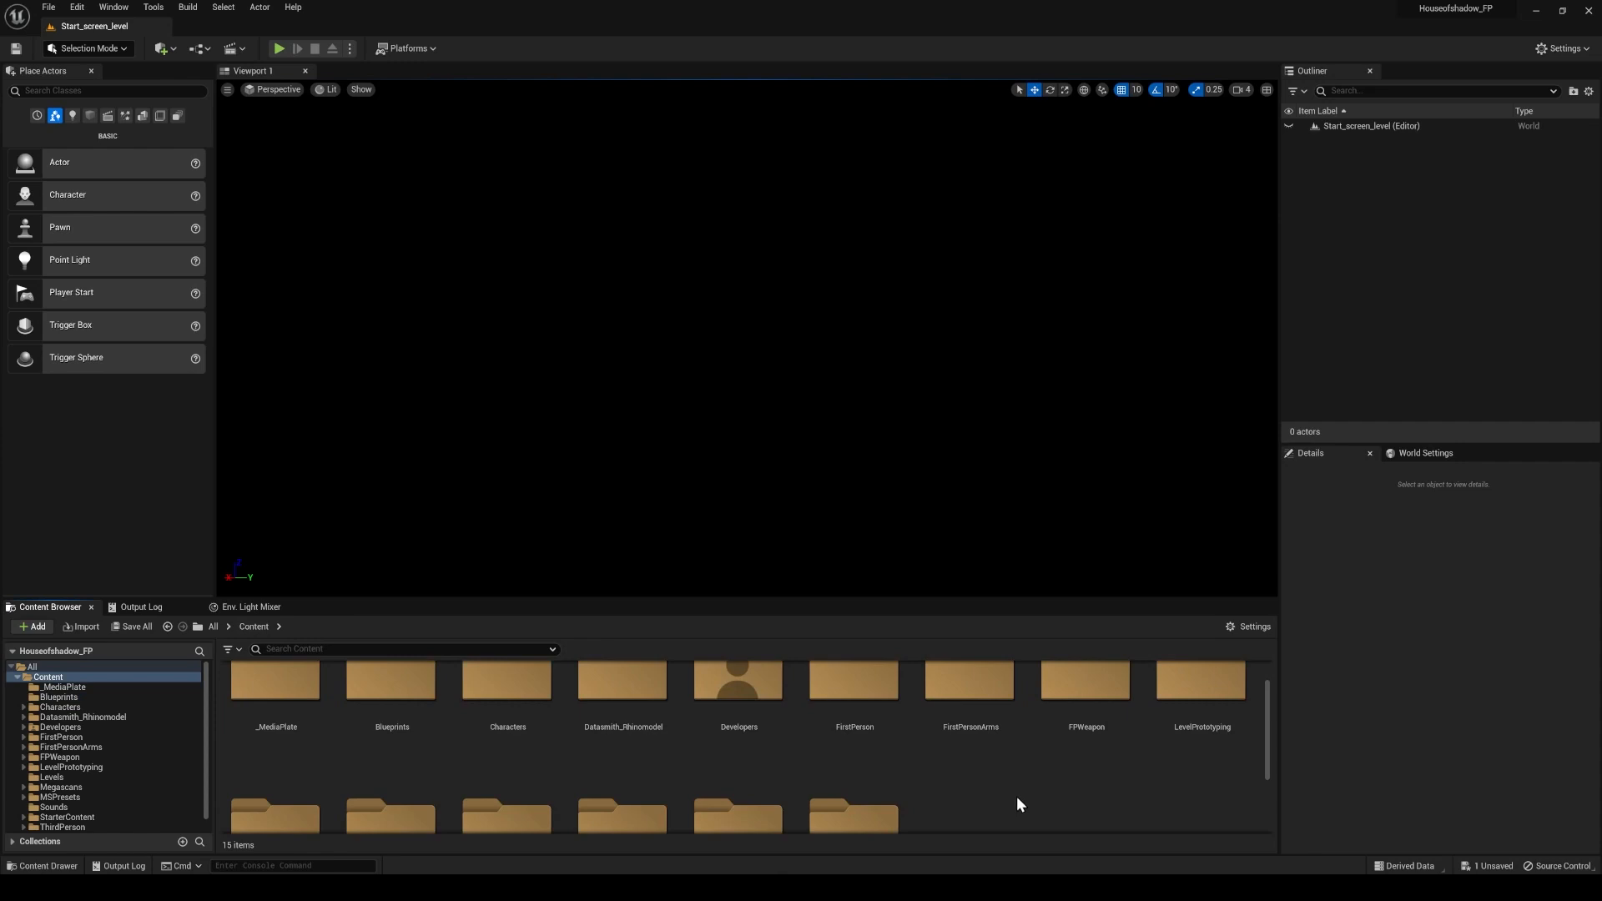
scroll(1016, 802, down, 2)
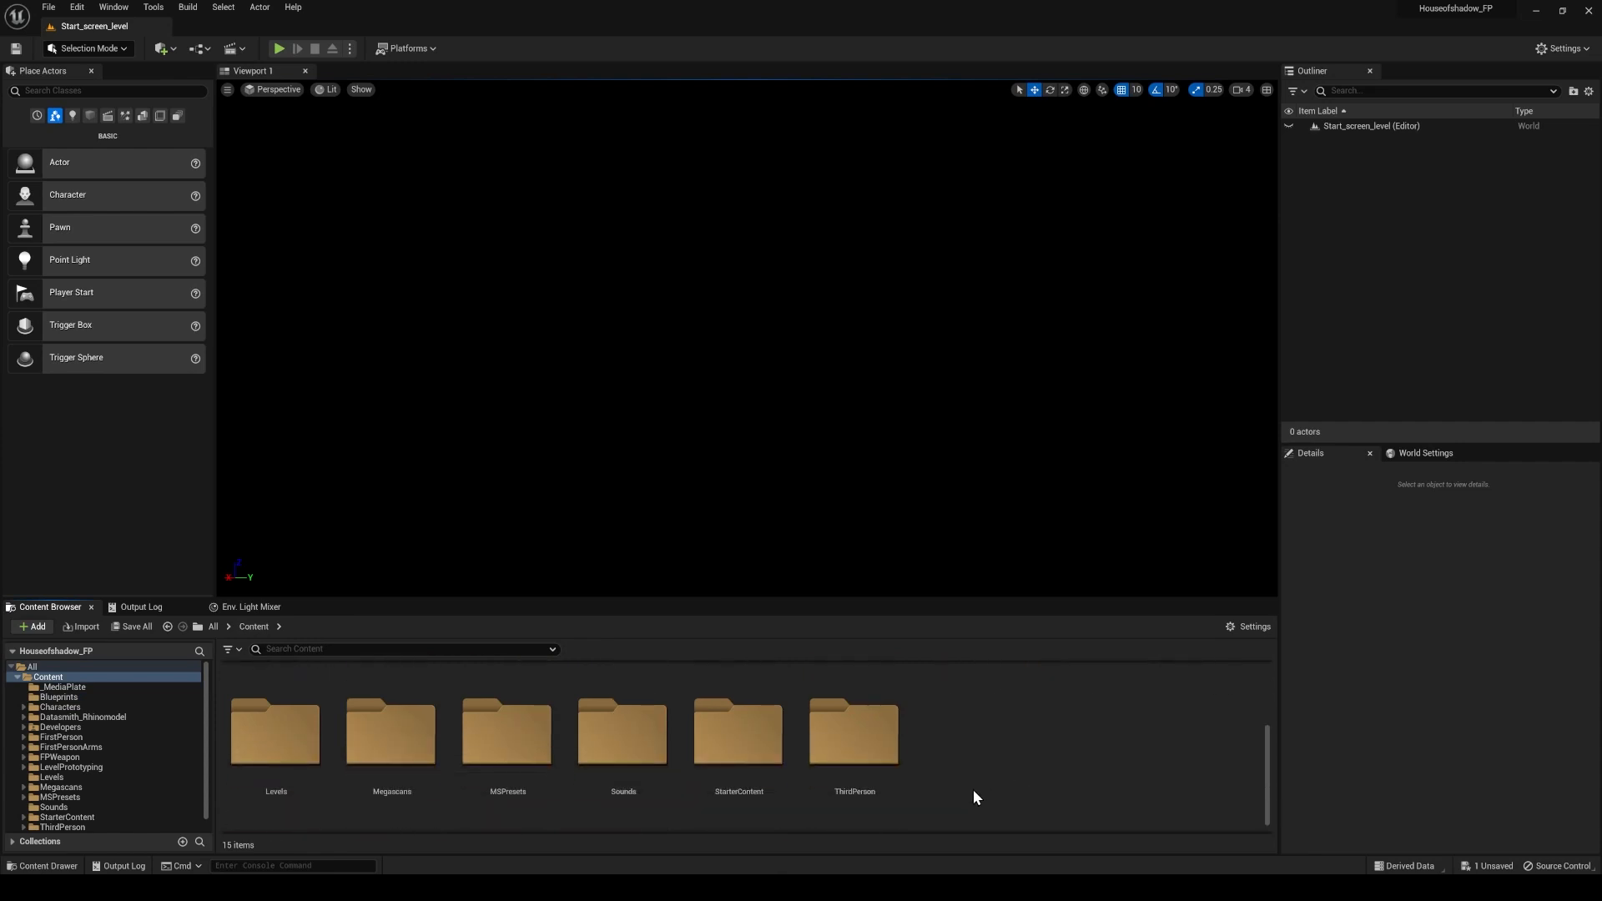
scroll(506, 747, up, 1)
scroll(501, 749, down, 2)
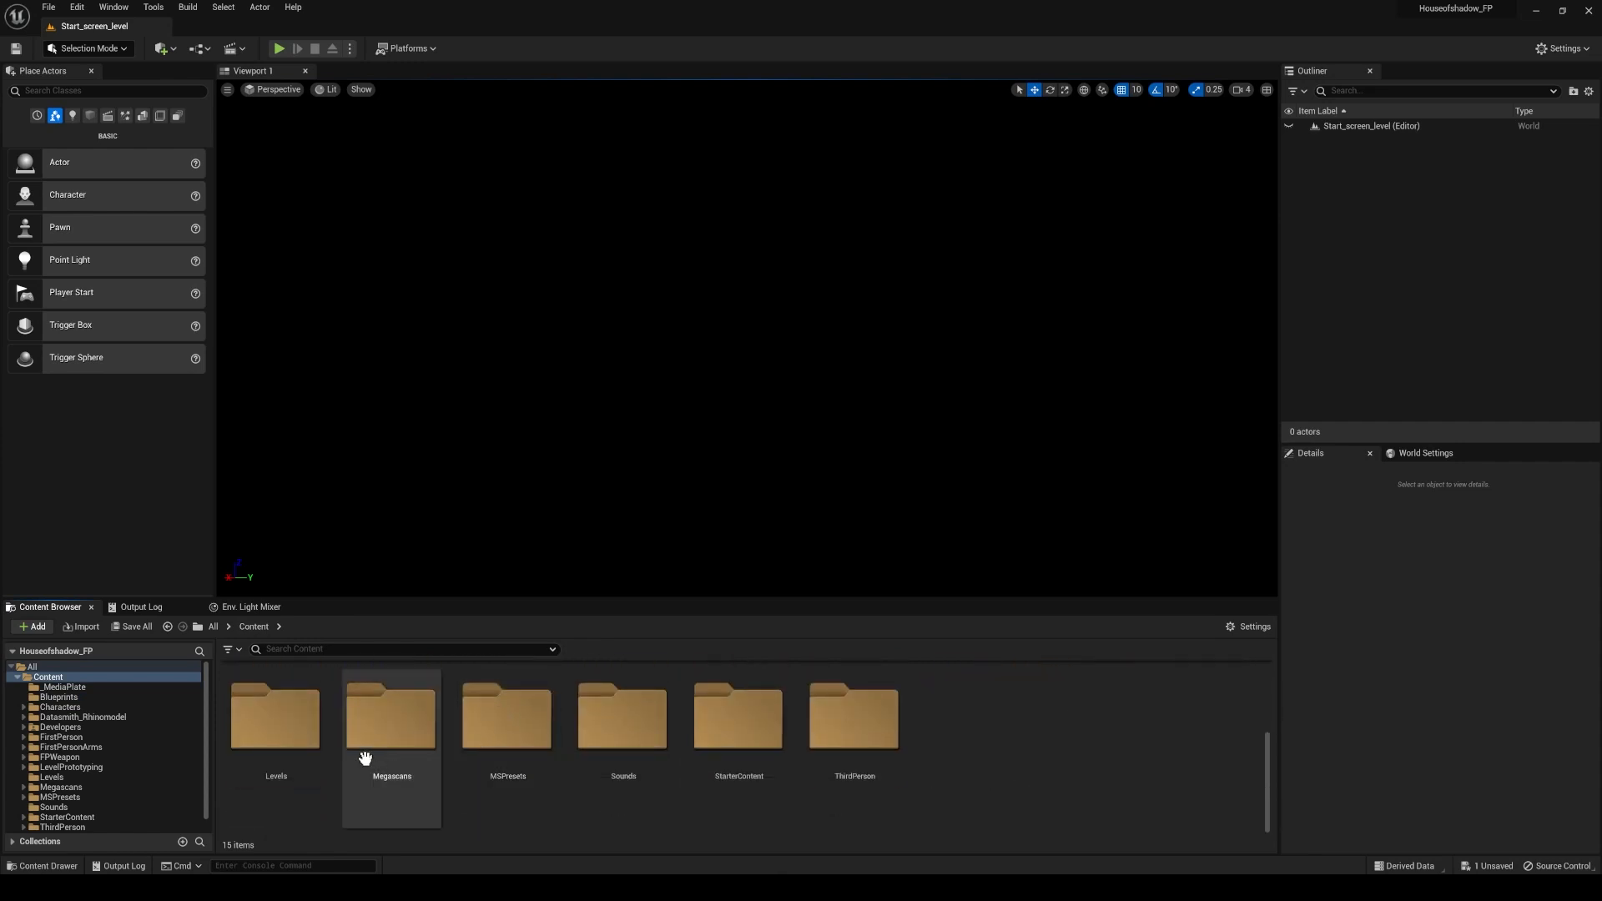
double_click(310, 731)
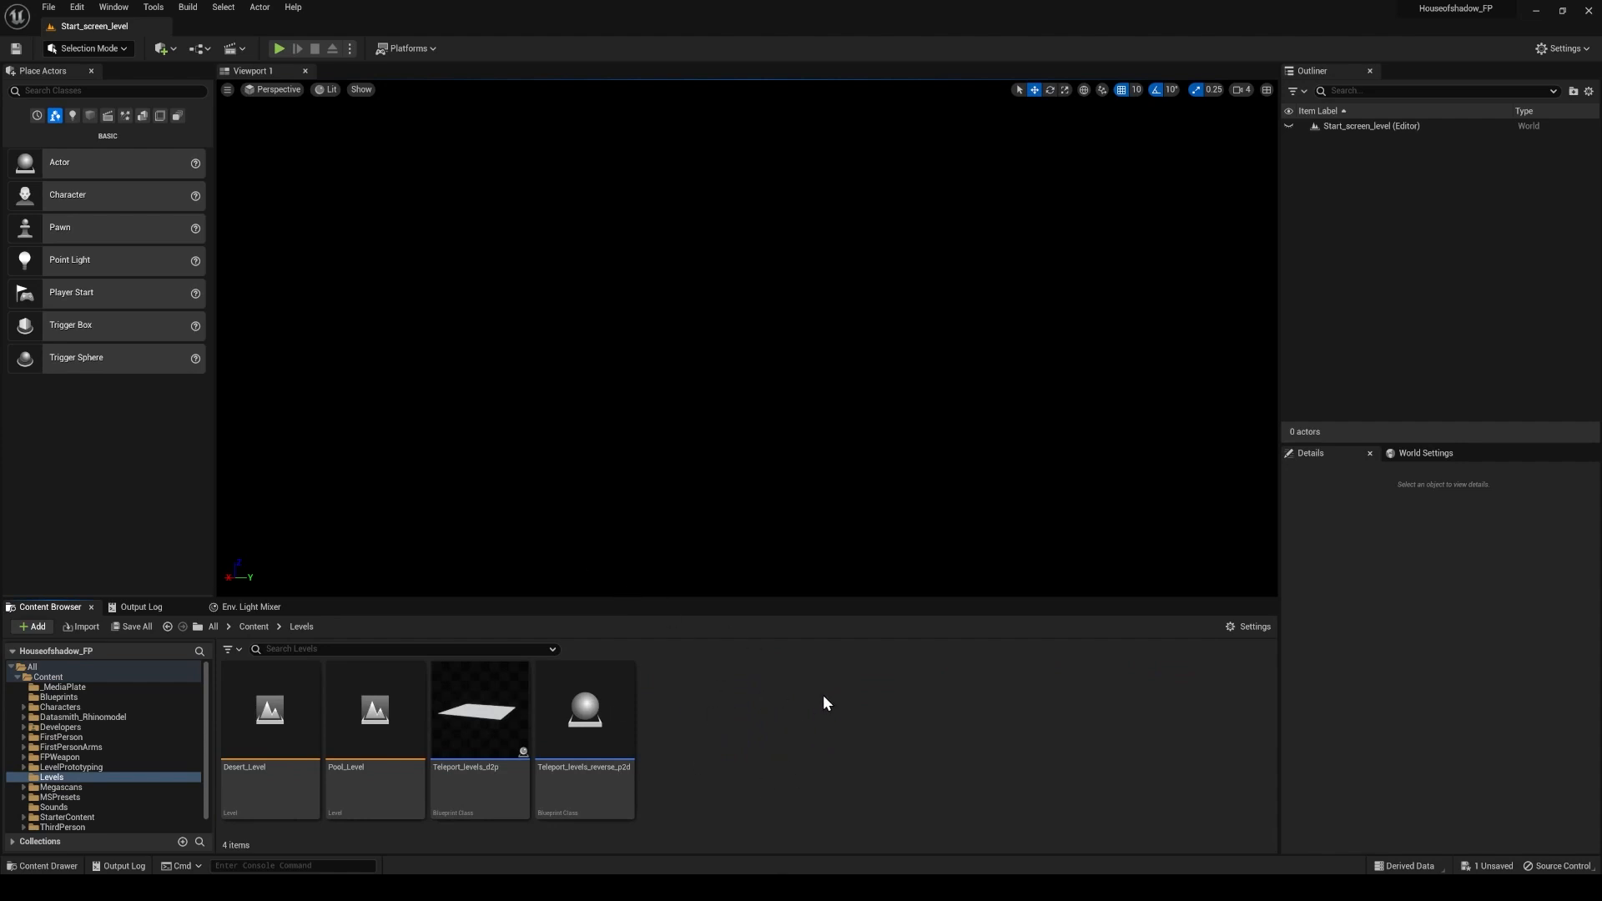
Create a Widget Blueprint based on User Widget in the Levels folder and name it Home_screen.
right_click(744, 717)
mouse_move(778, 689)
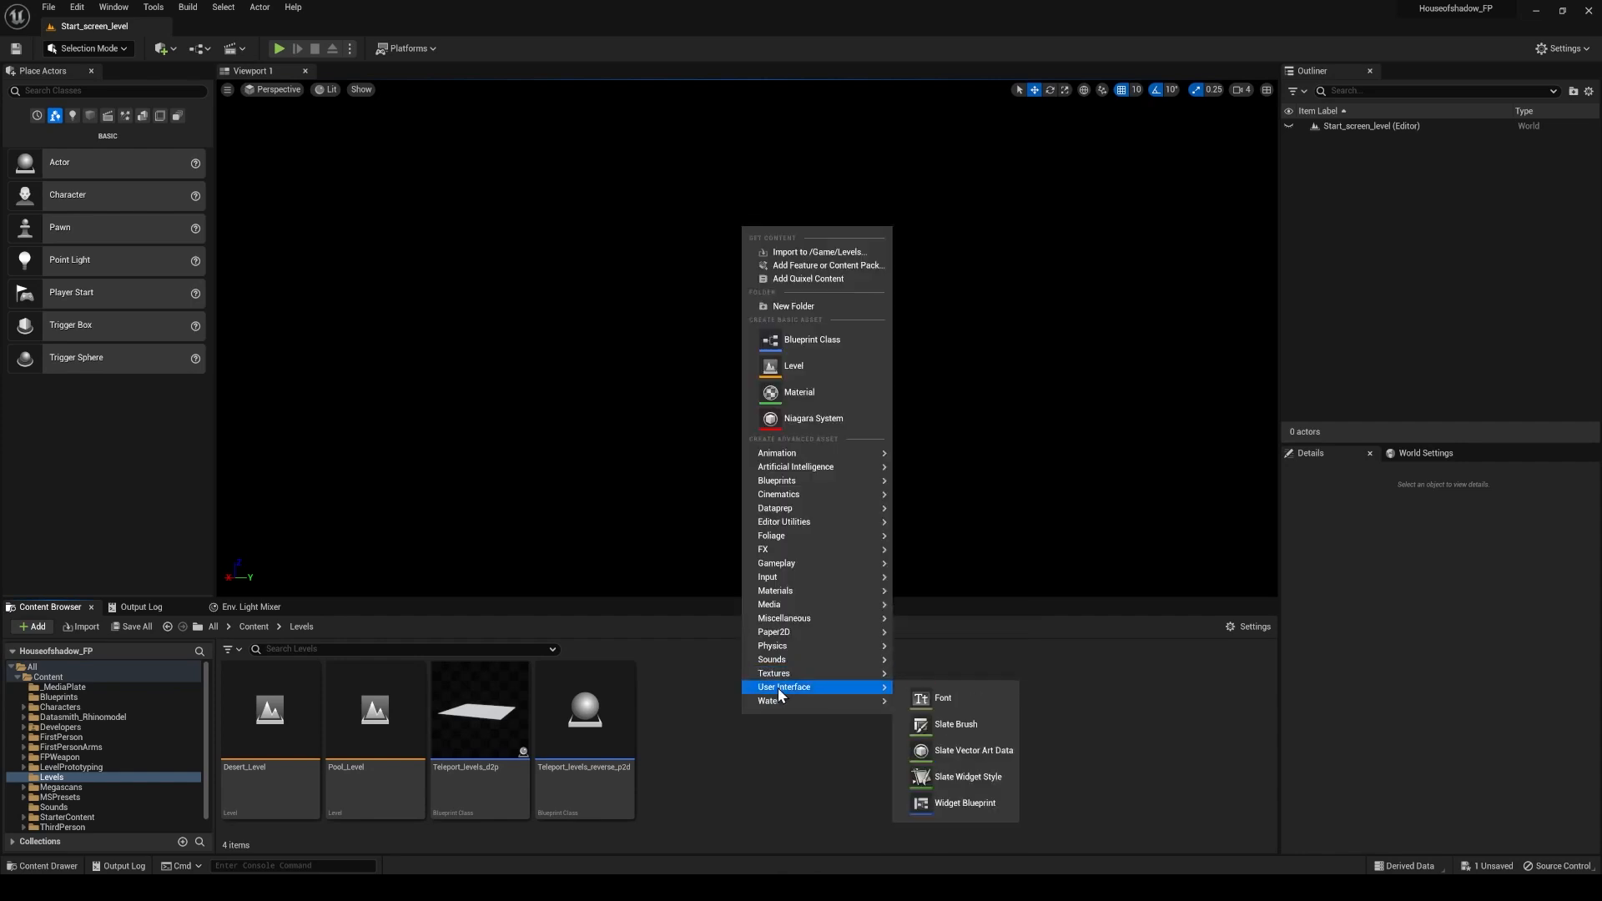
click(966, 804)
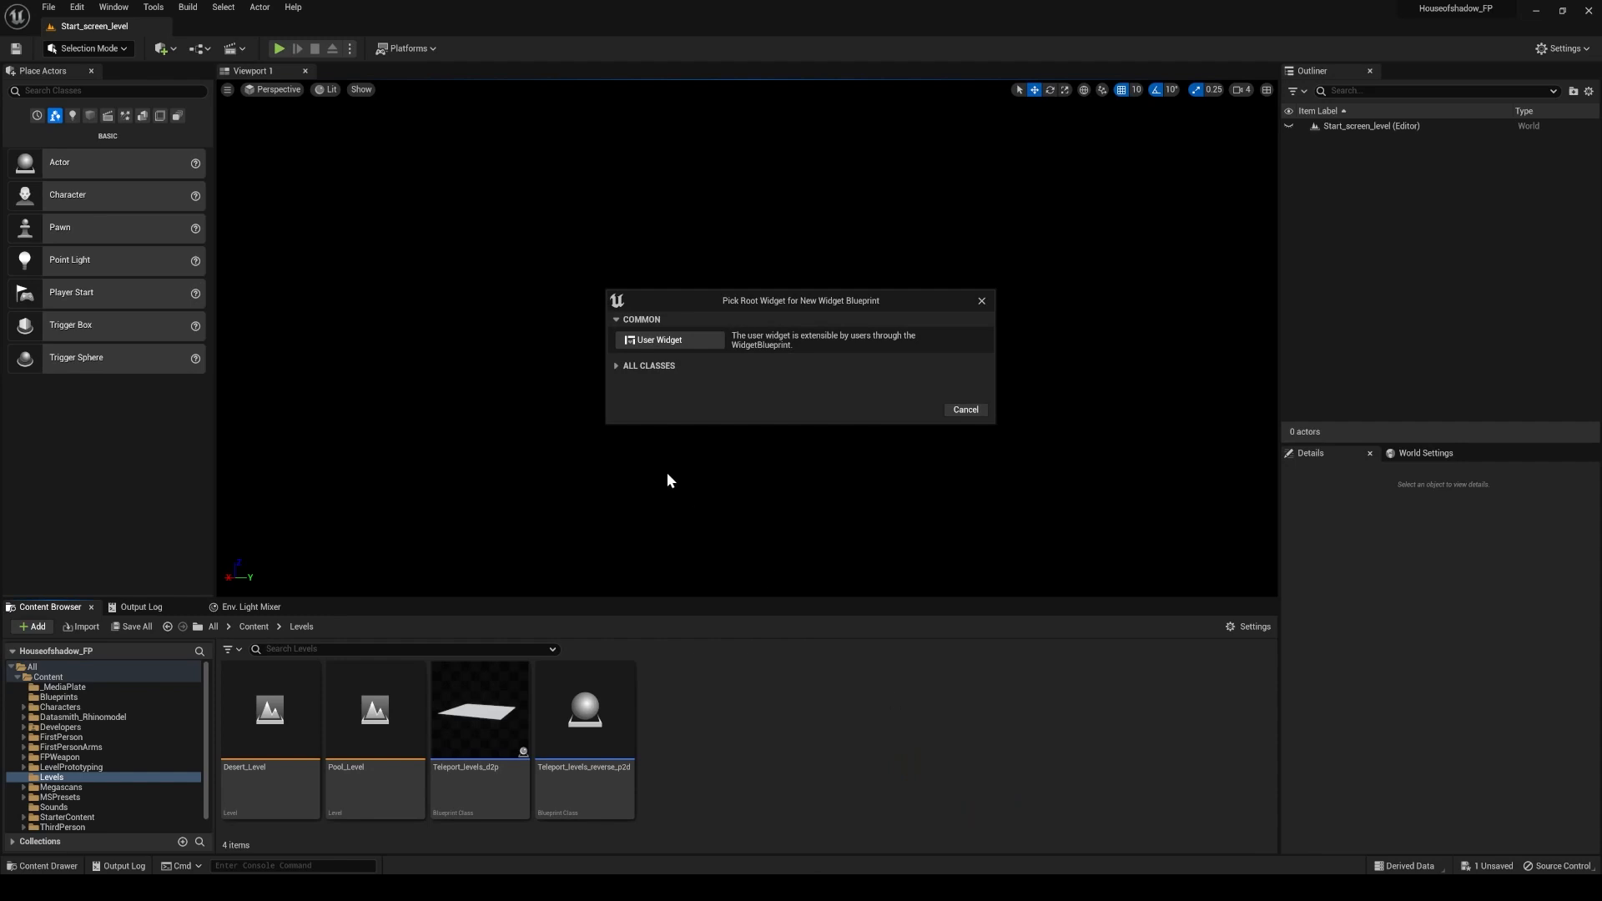
click(686, 342)
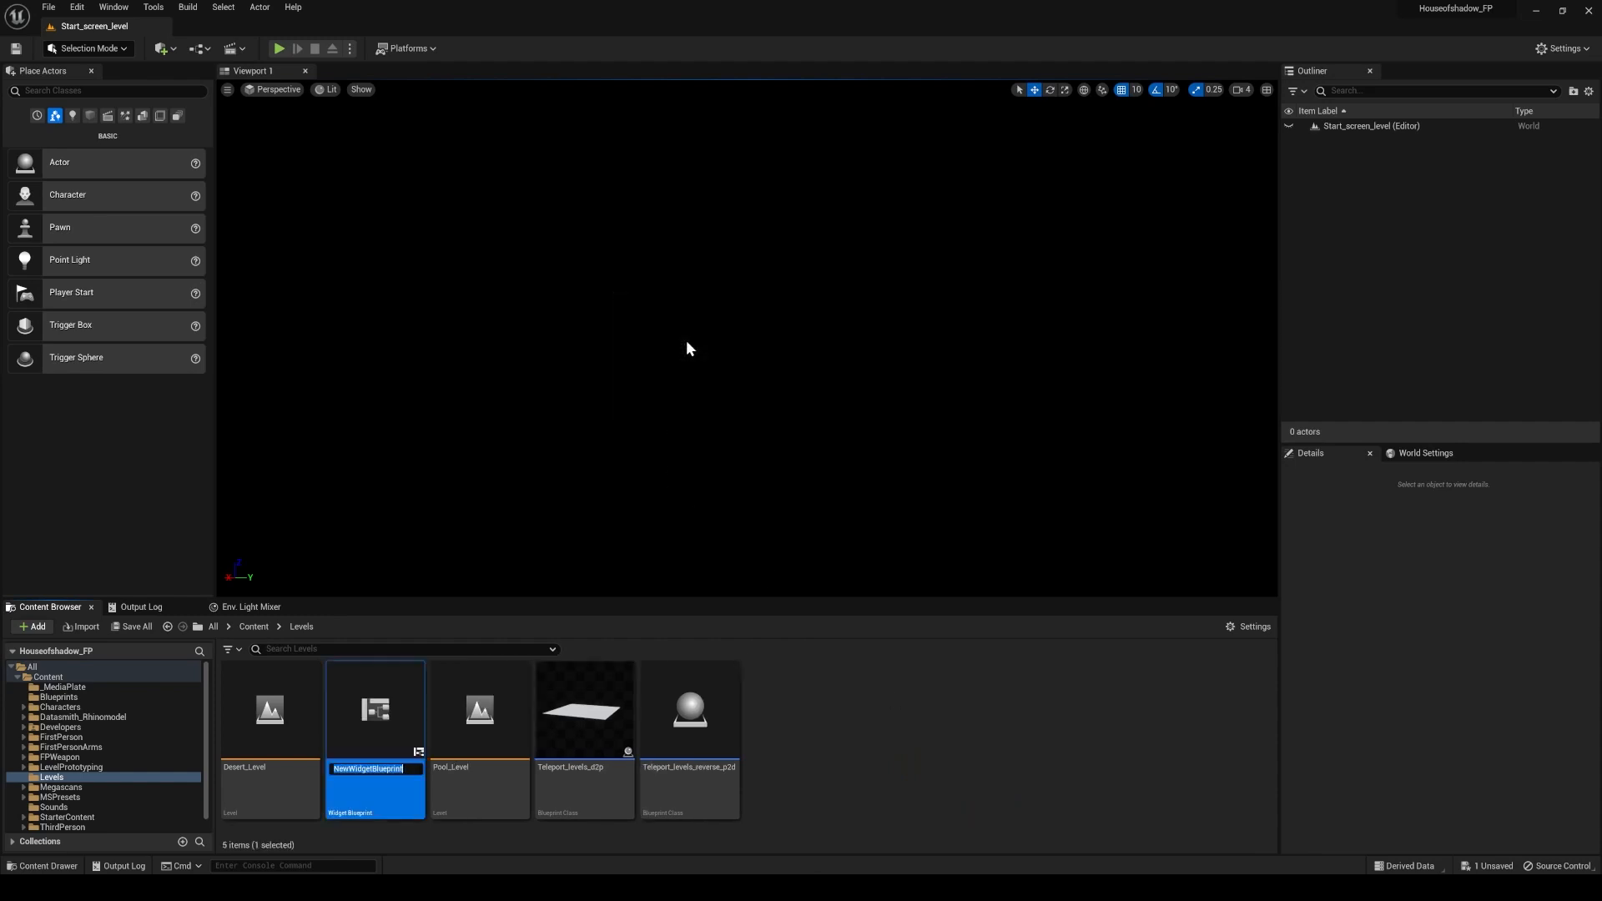
text(Home_screen)
key(Return)
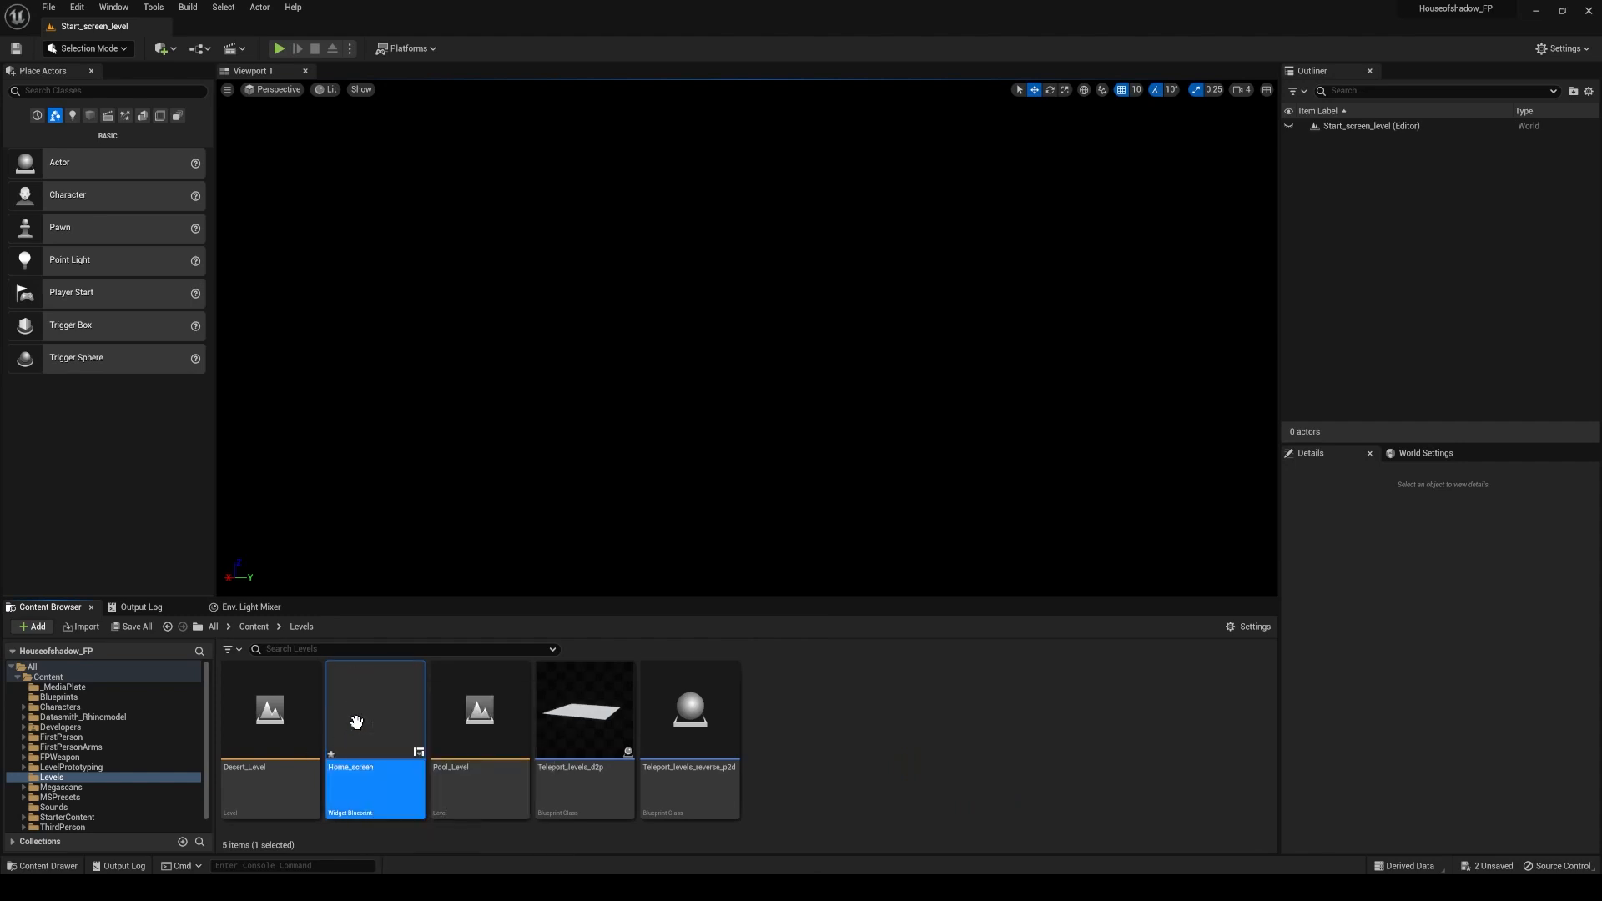
Open the Home_screen widget for editing and add a Horizontal Box as its root element.
double_click(358, 724)
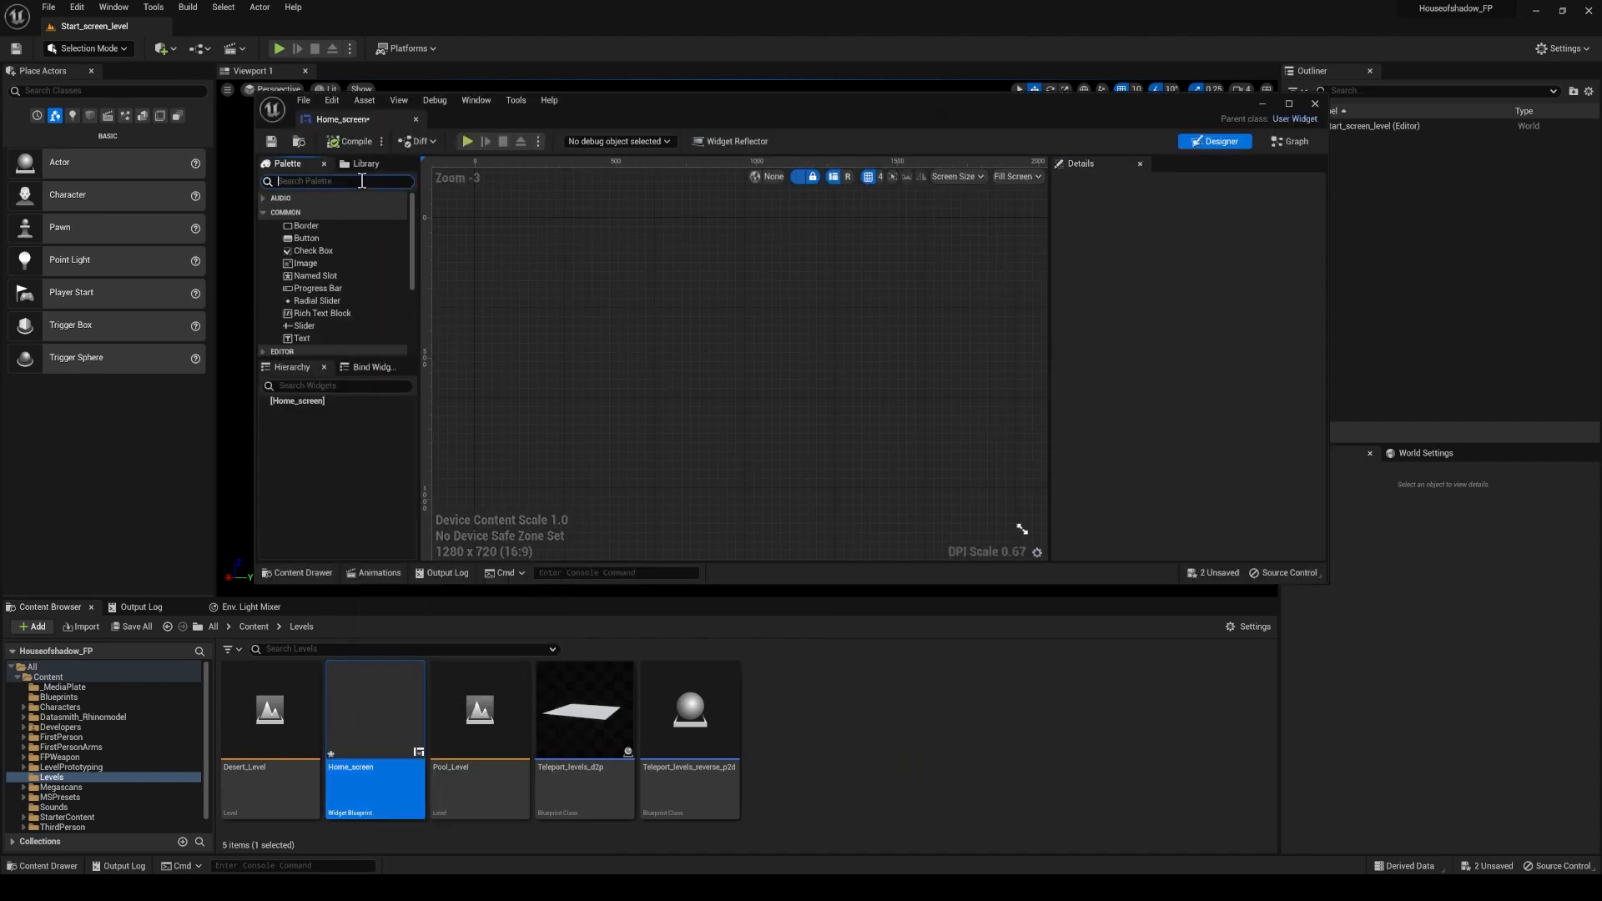
text(hro)
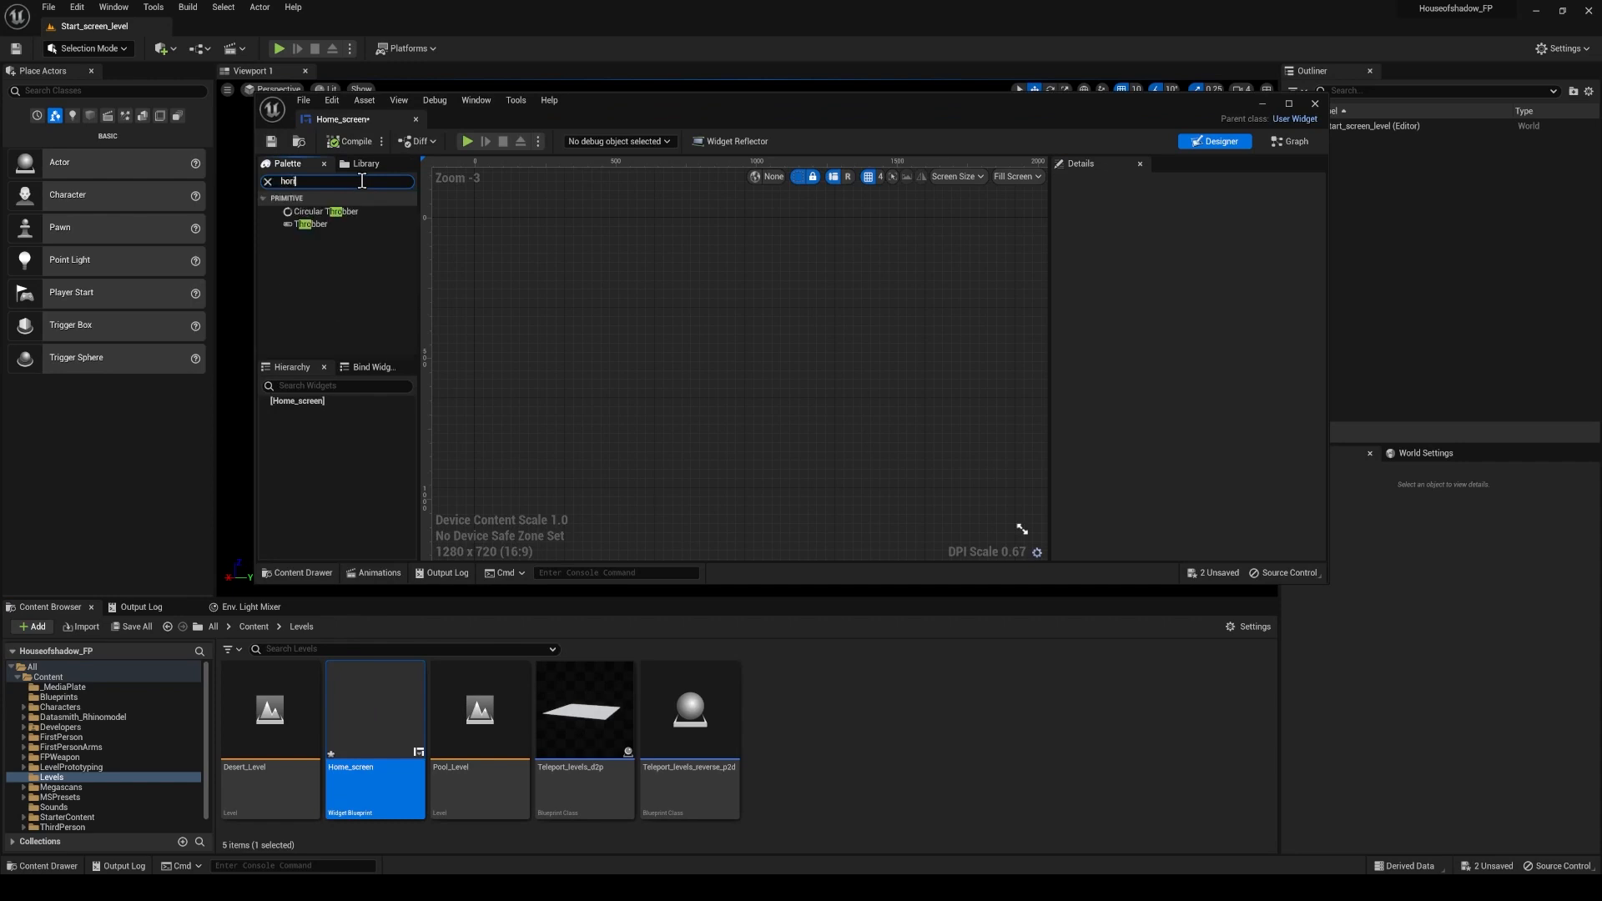
text(z)
drag(321, 211, 589, 307)
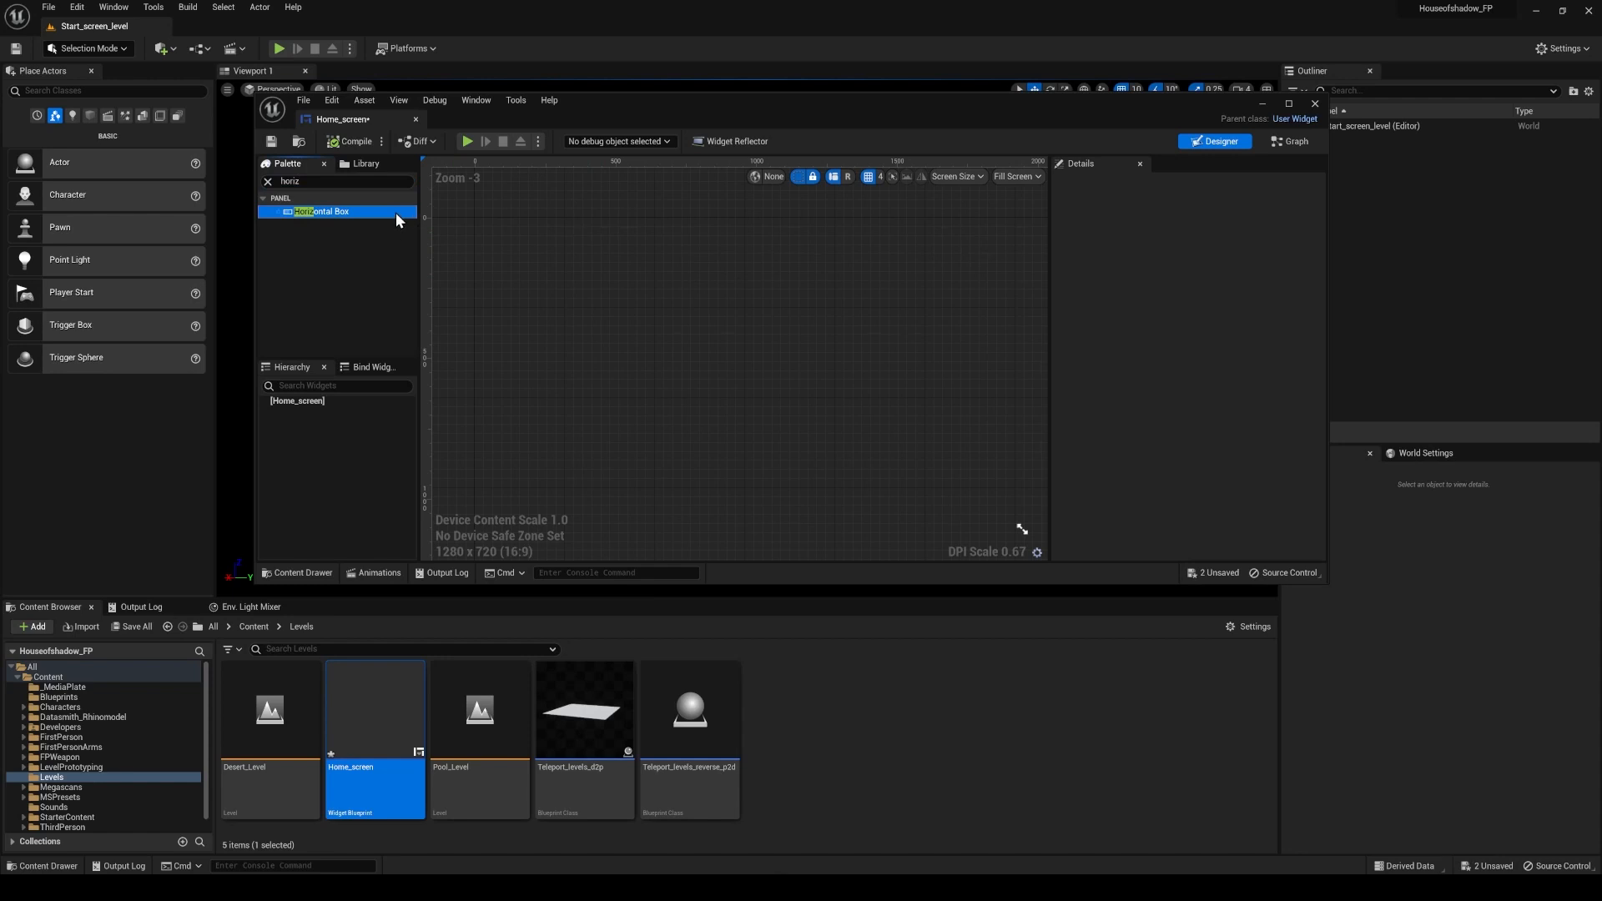
drag(398, 212, 581, 323)
Add three Button widgets inside the Horizontal Box.
click(268, 181)
text(butt)
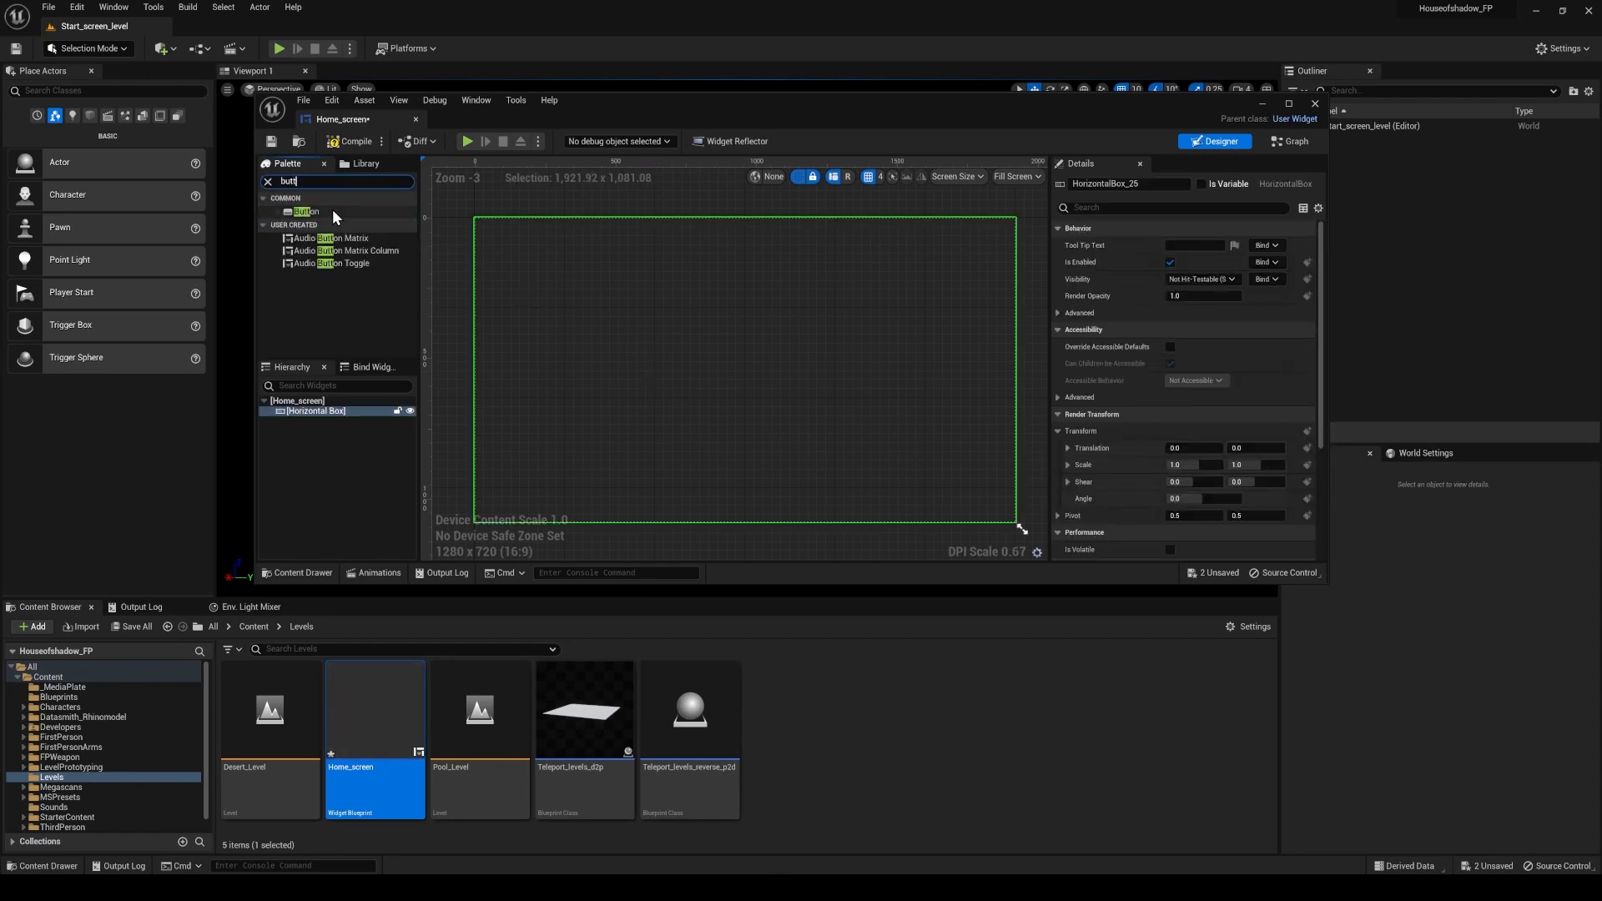
drag(325, 214, 370, 452)
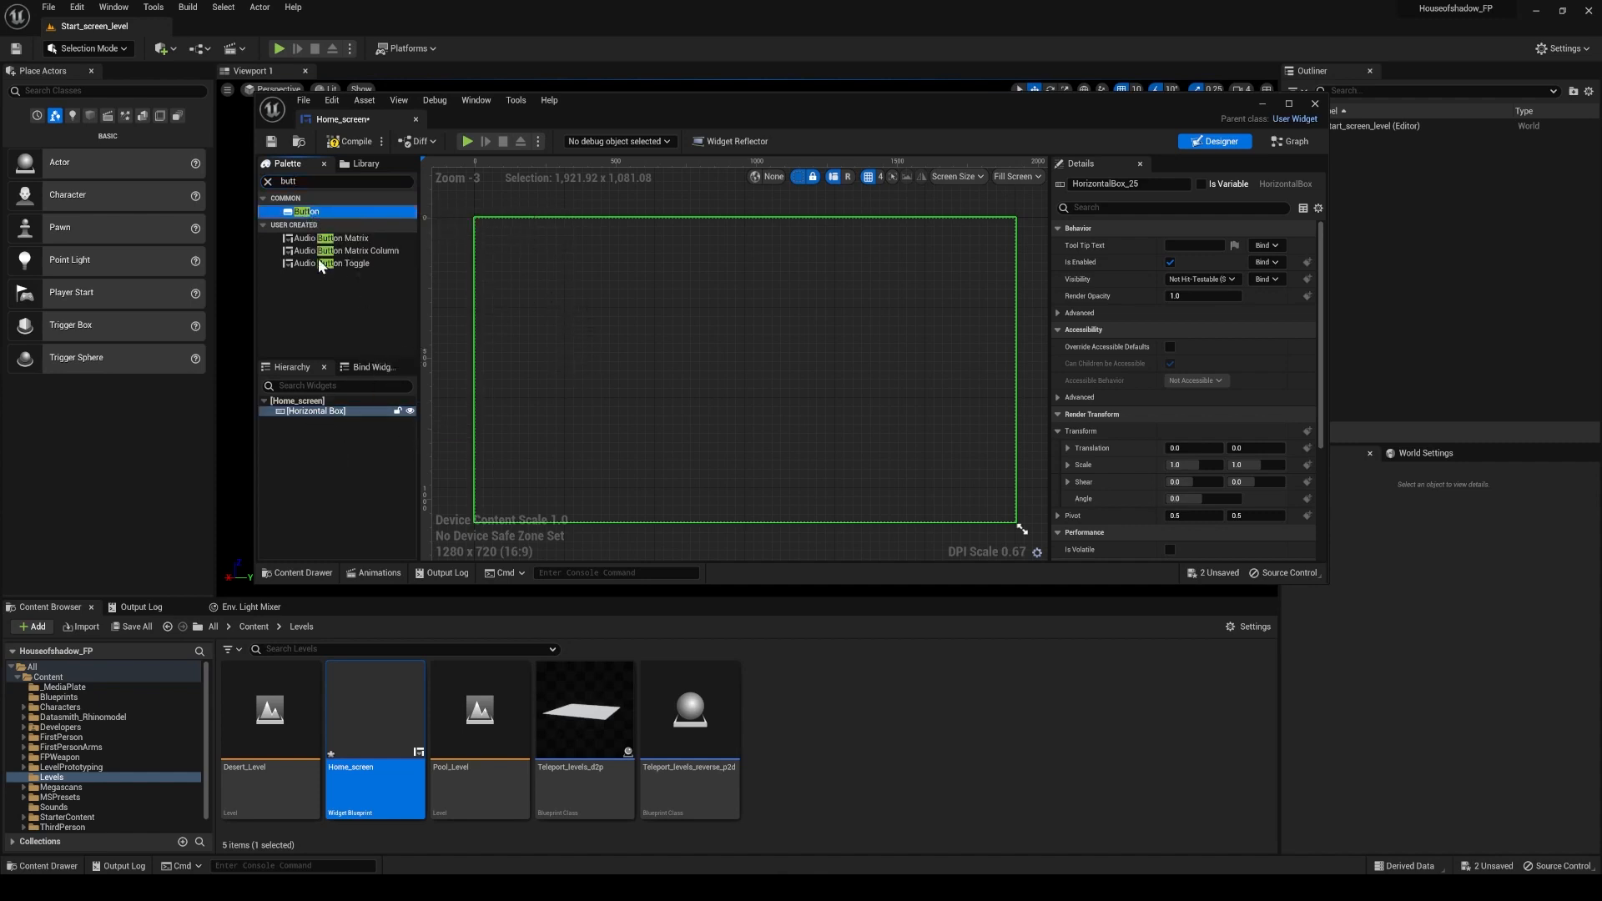
drag(318, 261, 317, 411)
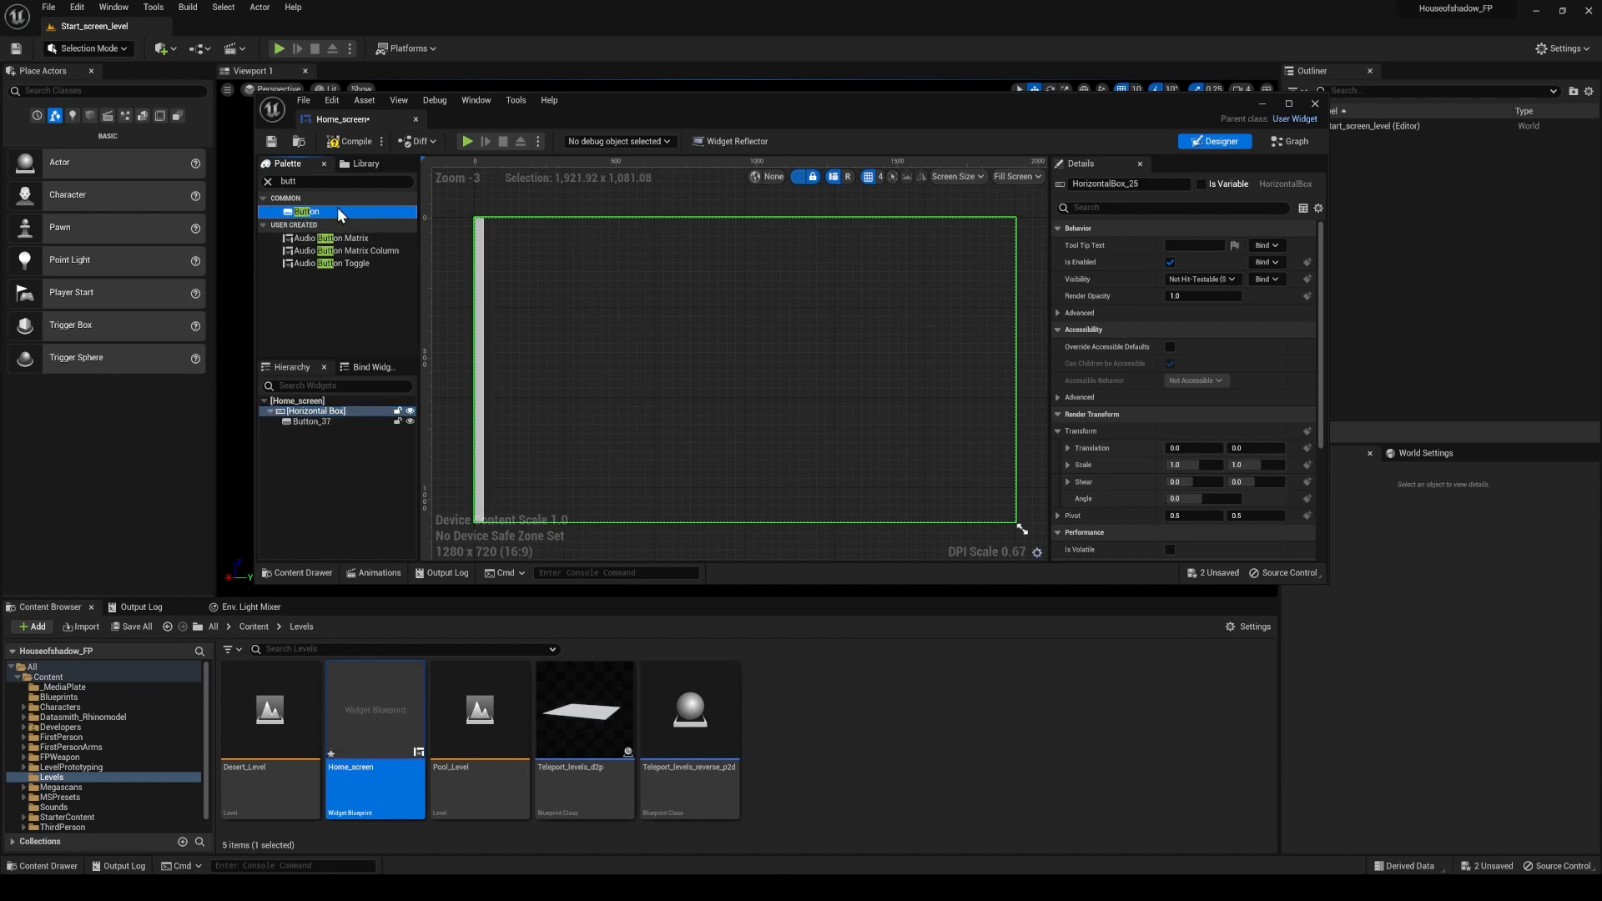
drag(314, 212, 359, 410)
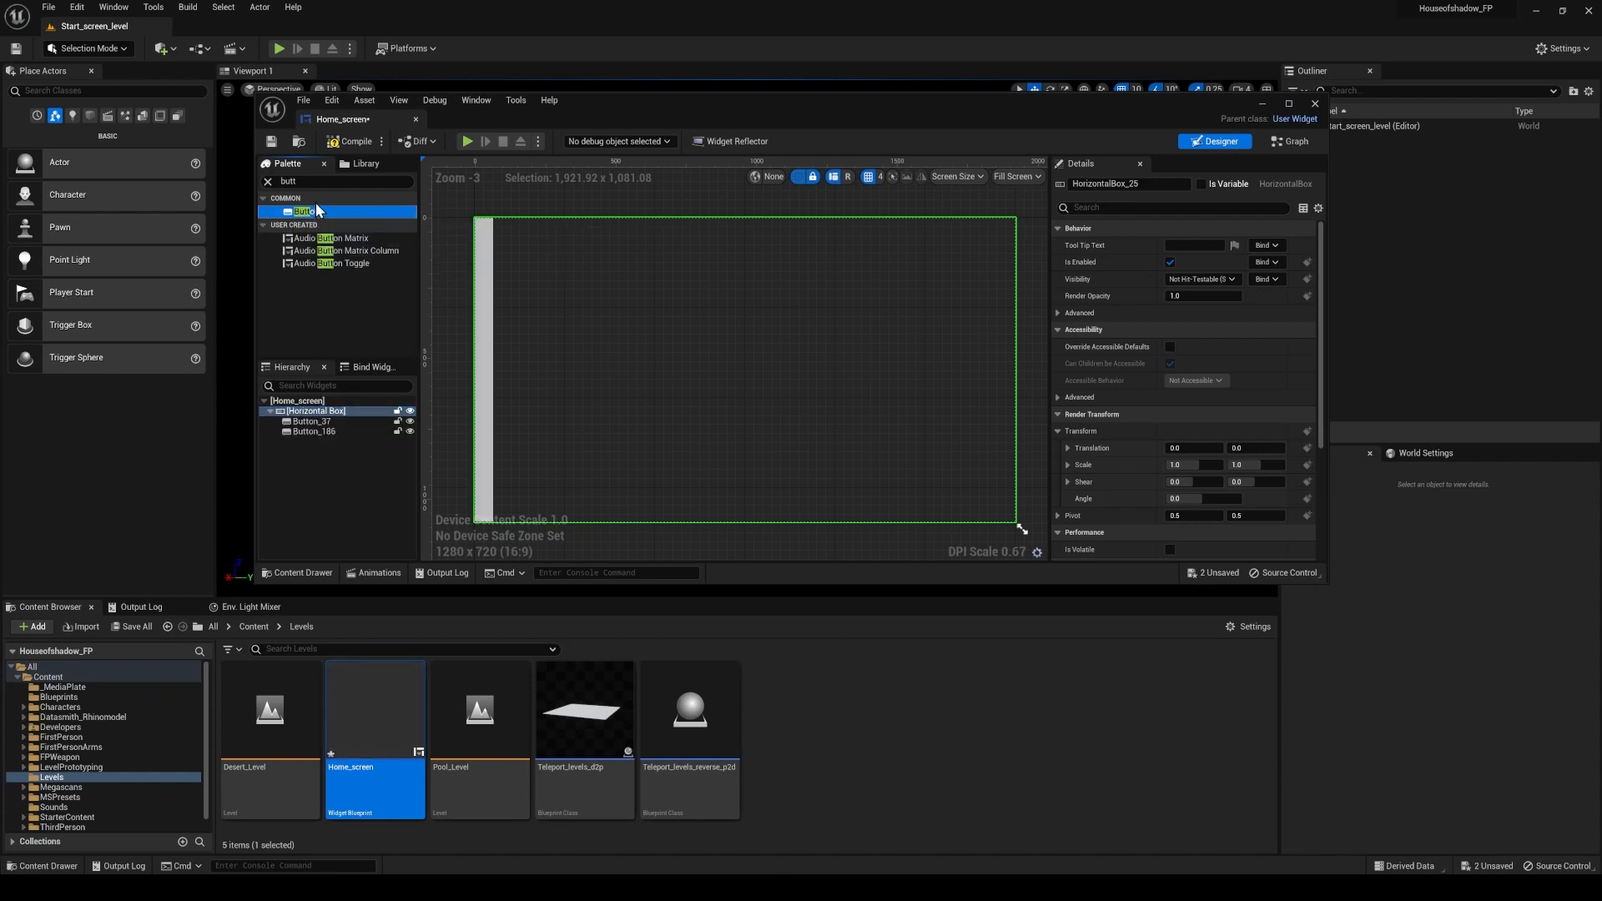
drag(312, 207, 337, 413)
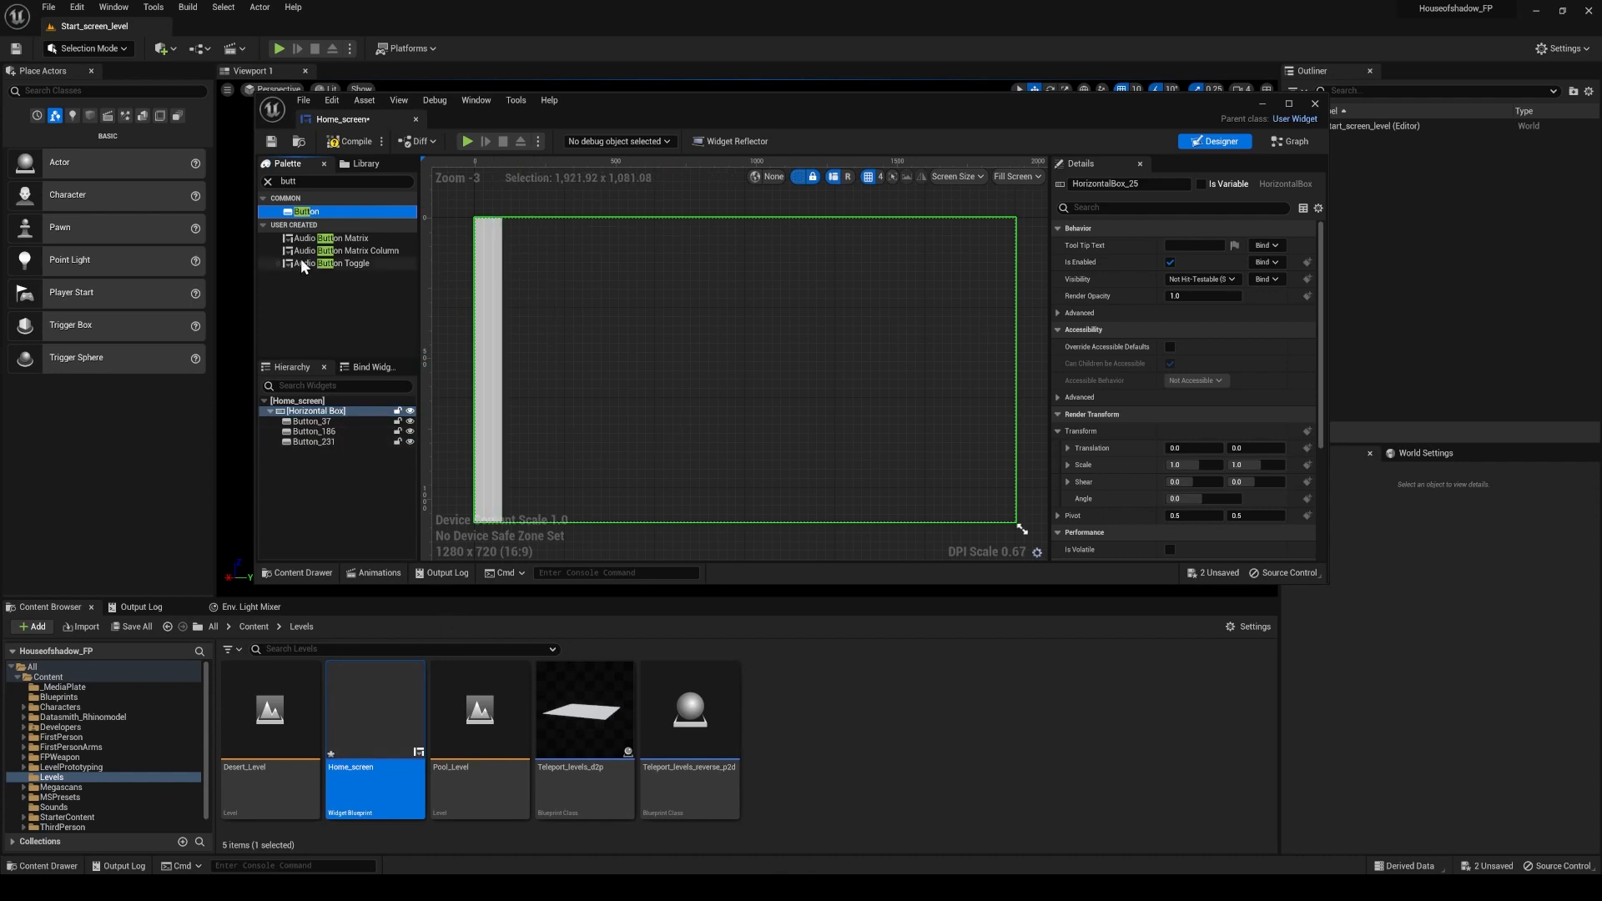
Place a Text widget inside each of the three buttons.
click(268, 181)
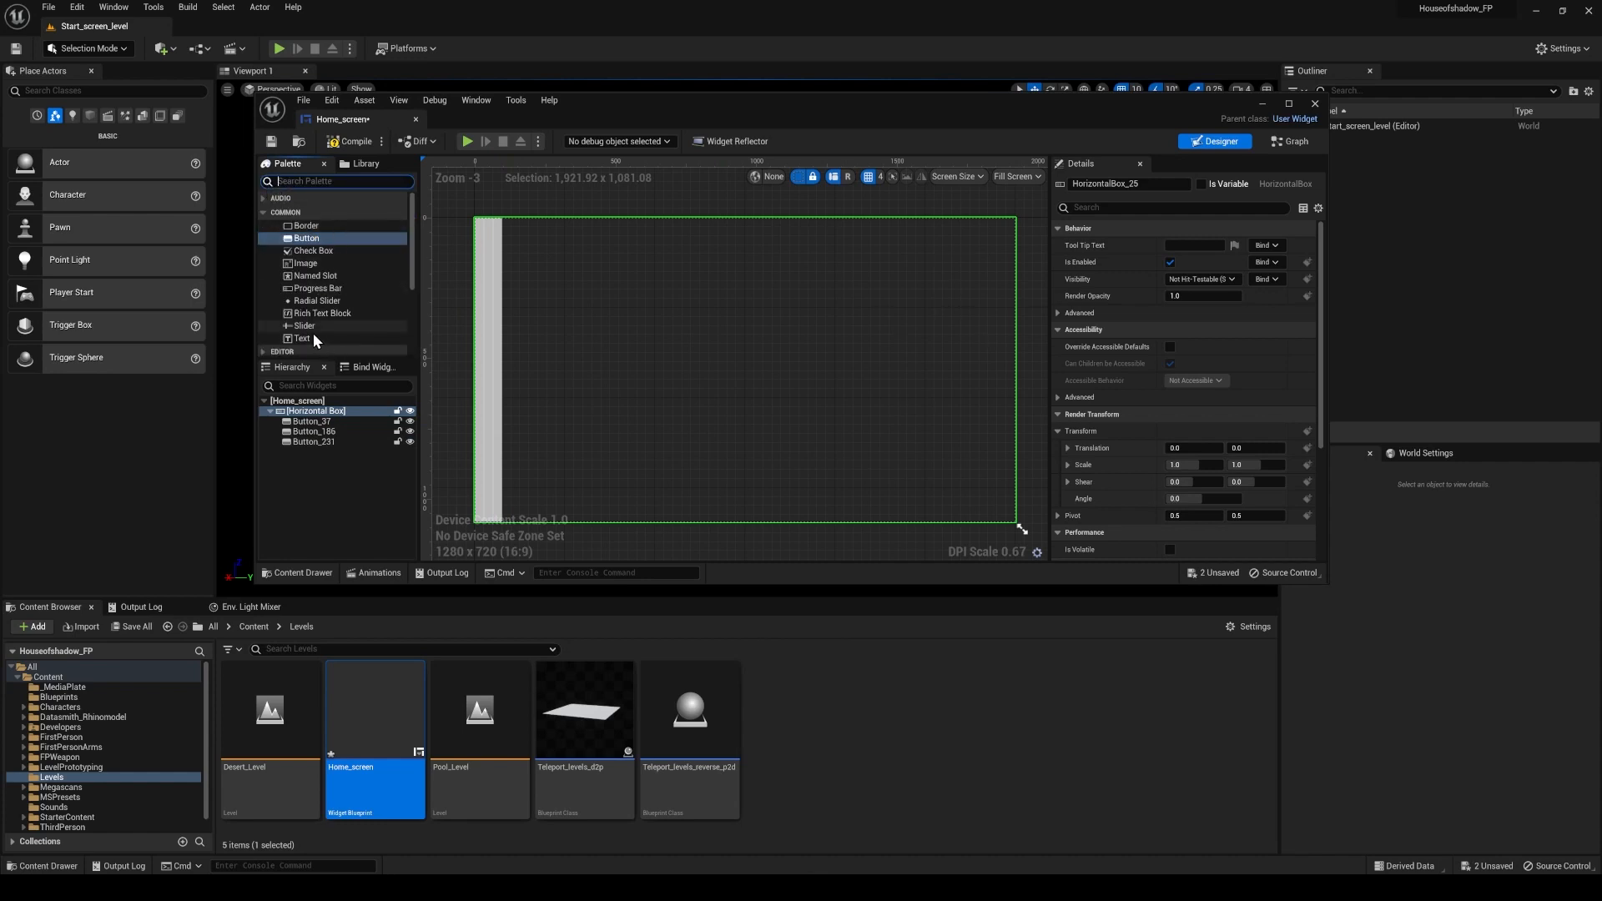
drag(314, 338, 313, 423)
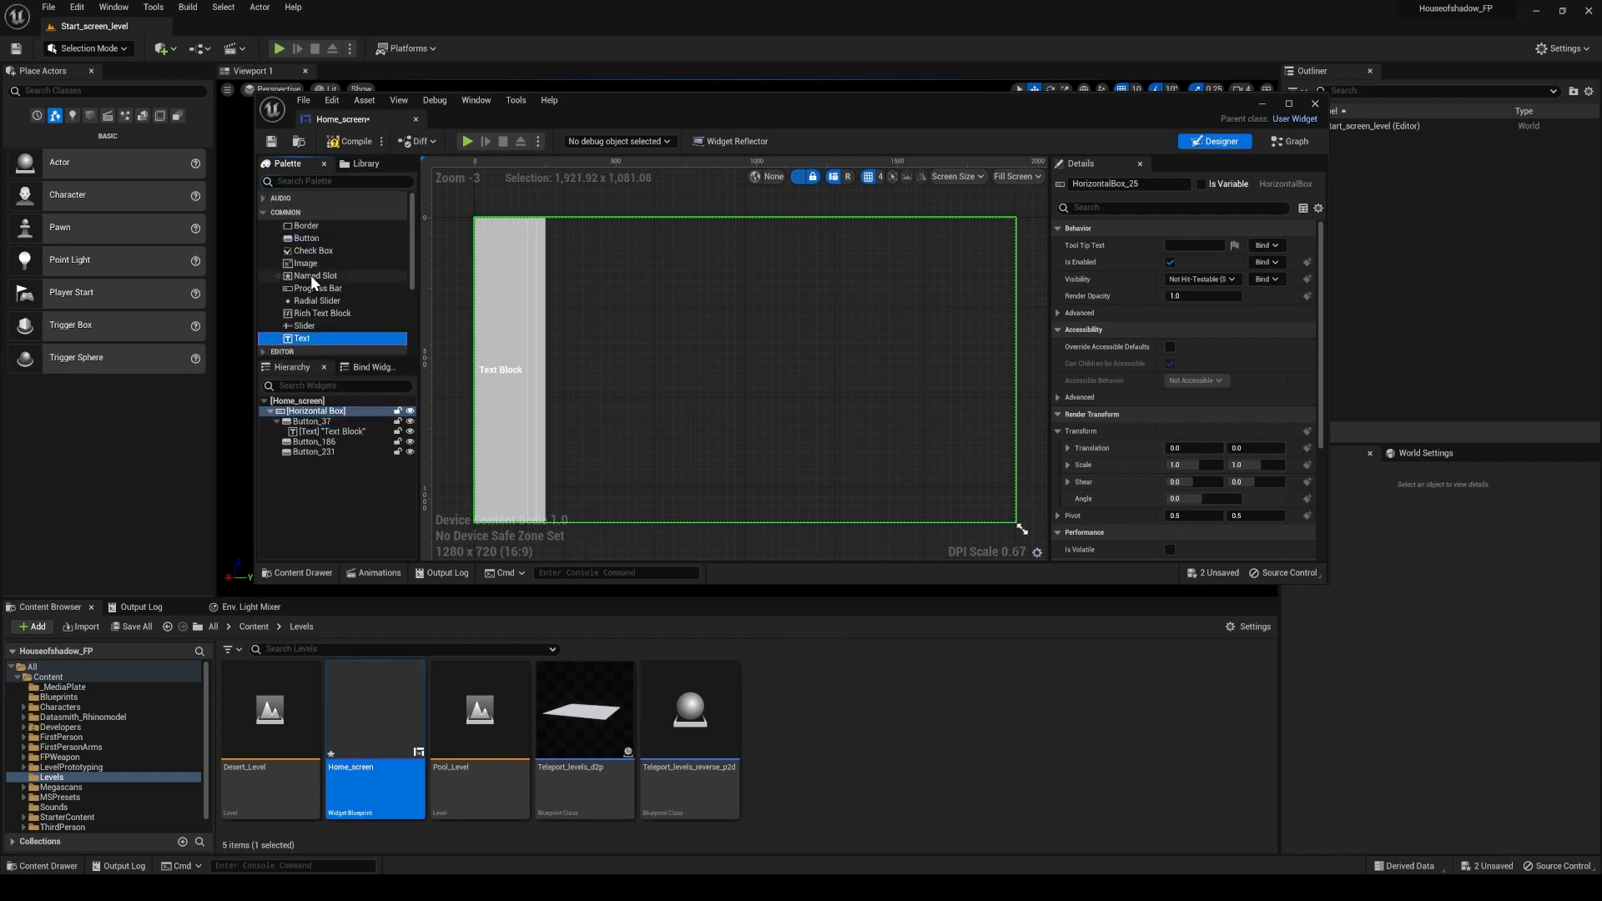
drag(311, 336, 318, 446)
drag(306, 340, 312, 462)
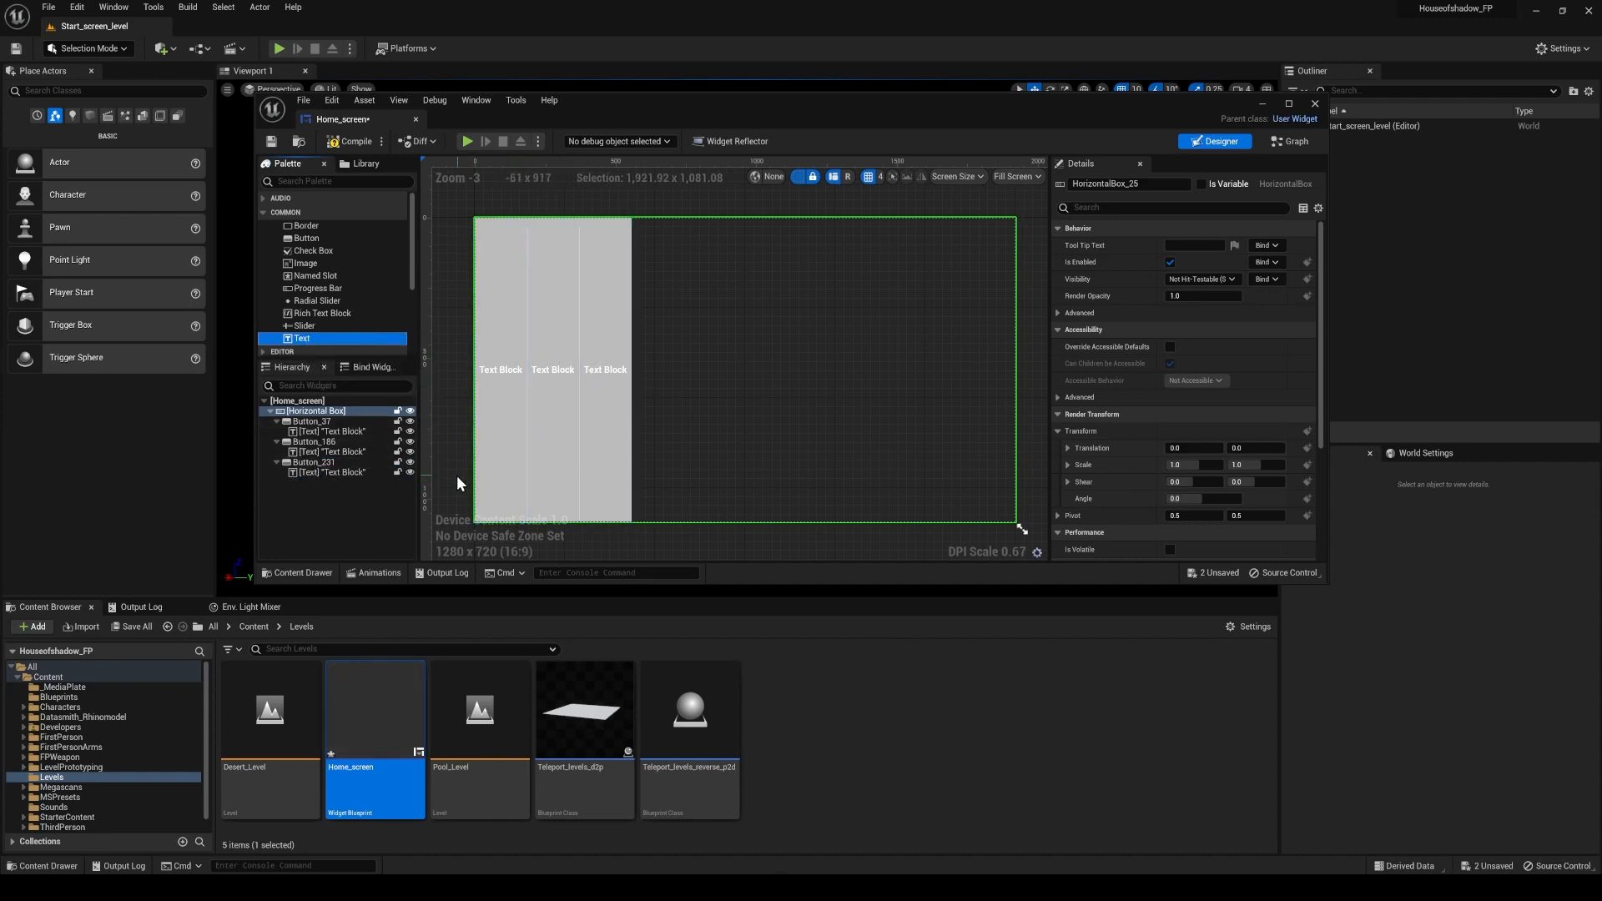
Set the first button's text to "Pool Level".
click(319, 433)
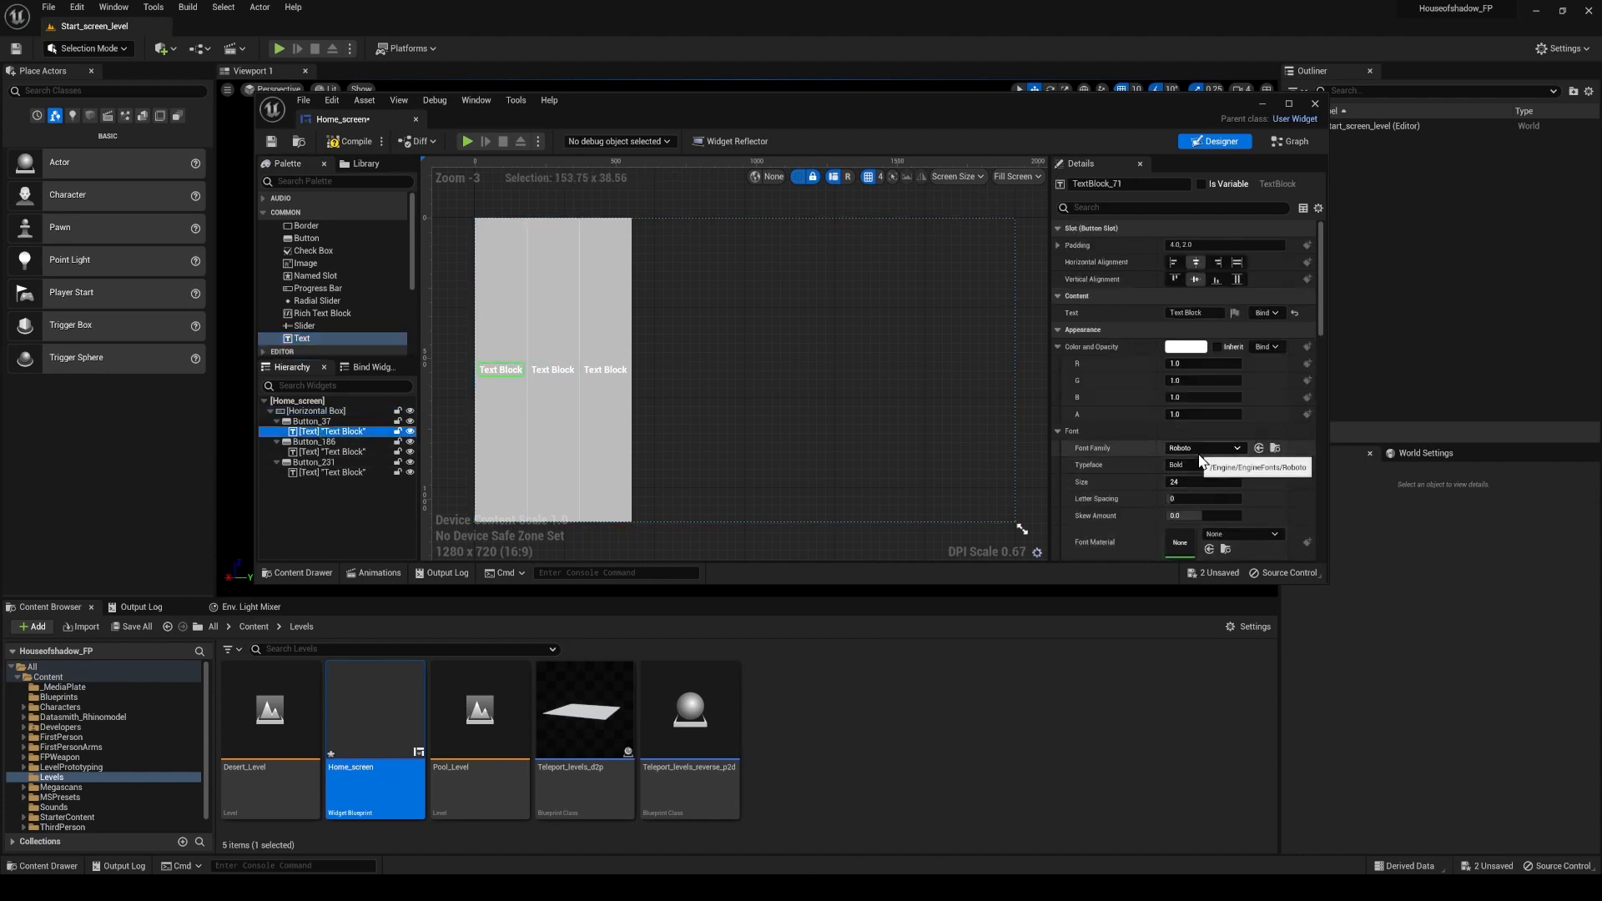
click(1190, 312)
text(Pool L)
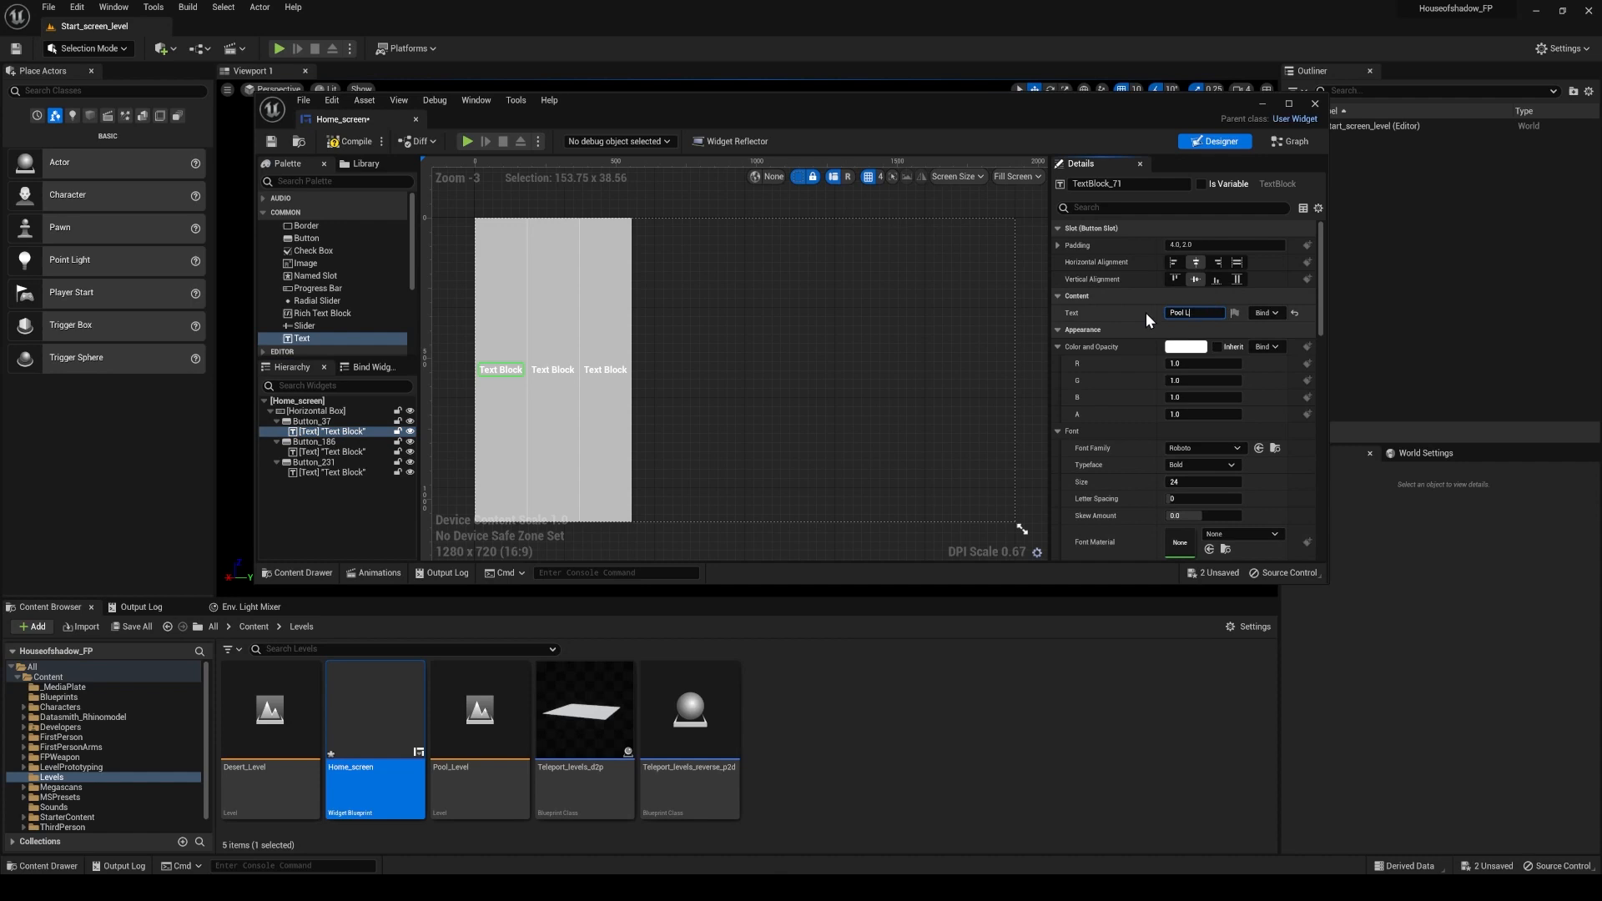
text(evel)
key(Return)
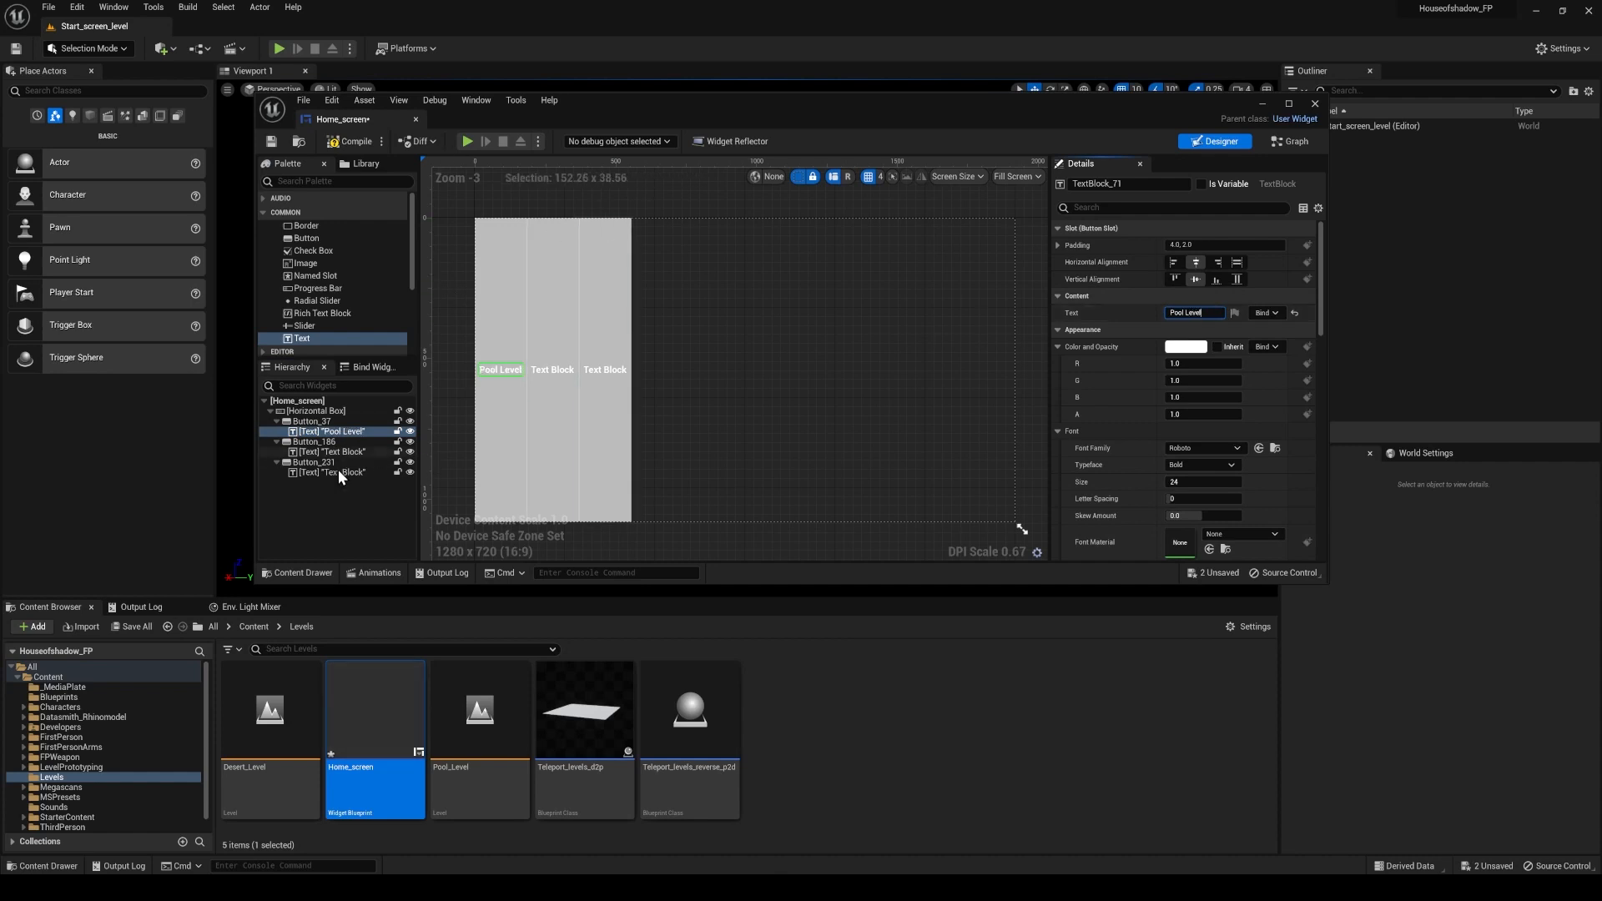
Set the second button's text to "Desert Level".
click(322, 455)
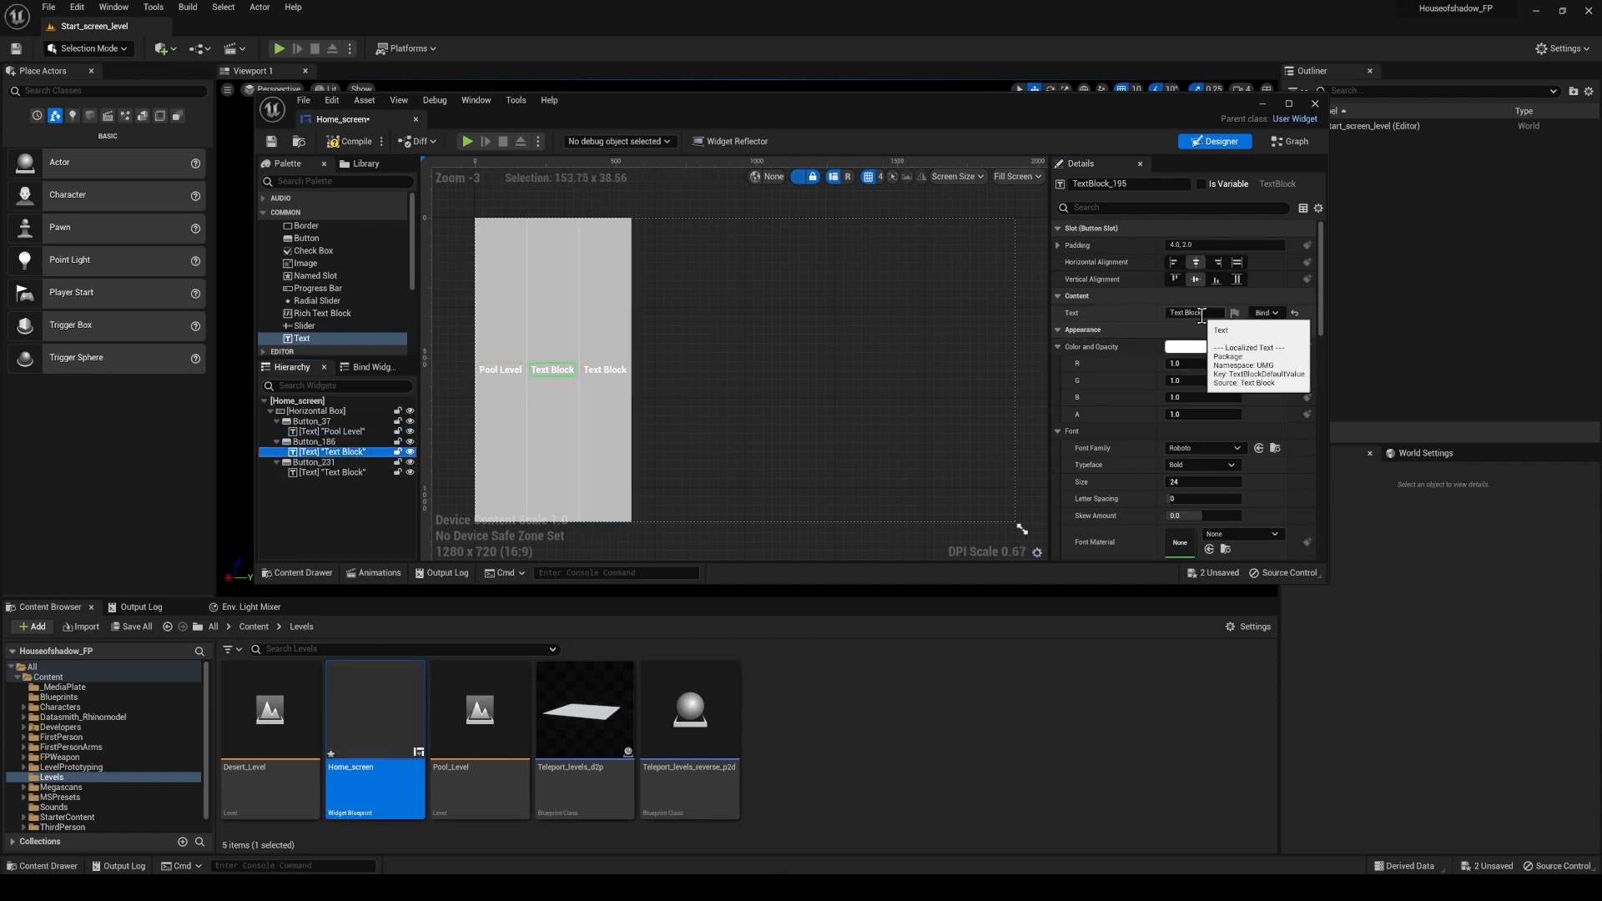
click(1189, 313)
text(Deser)
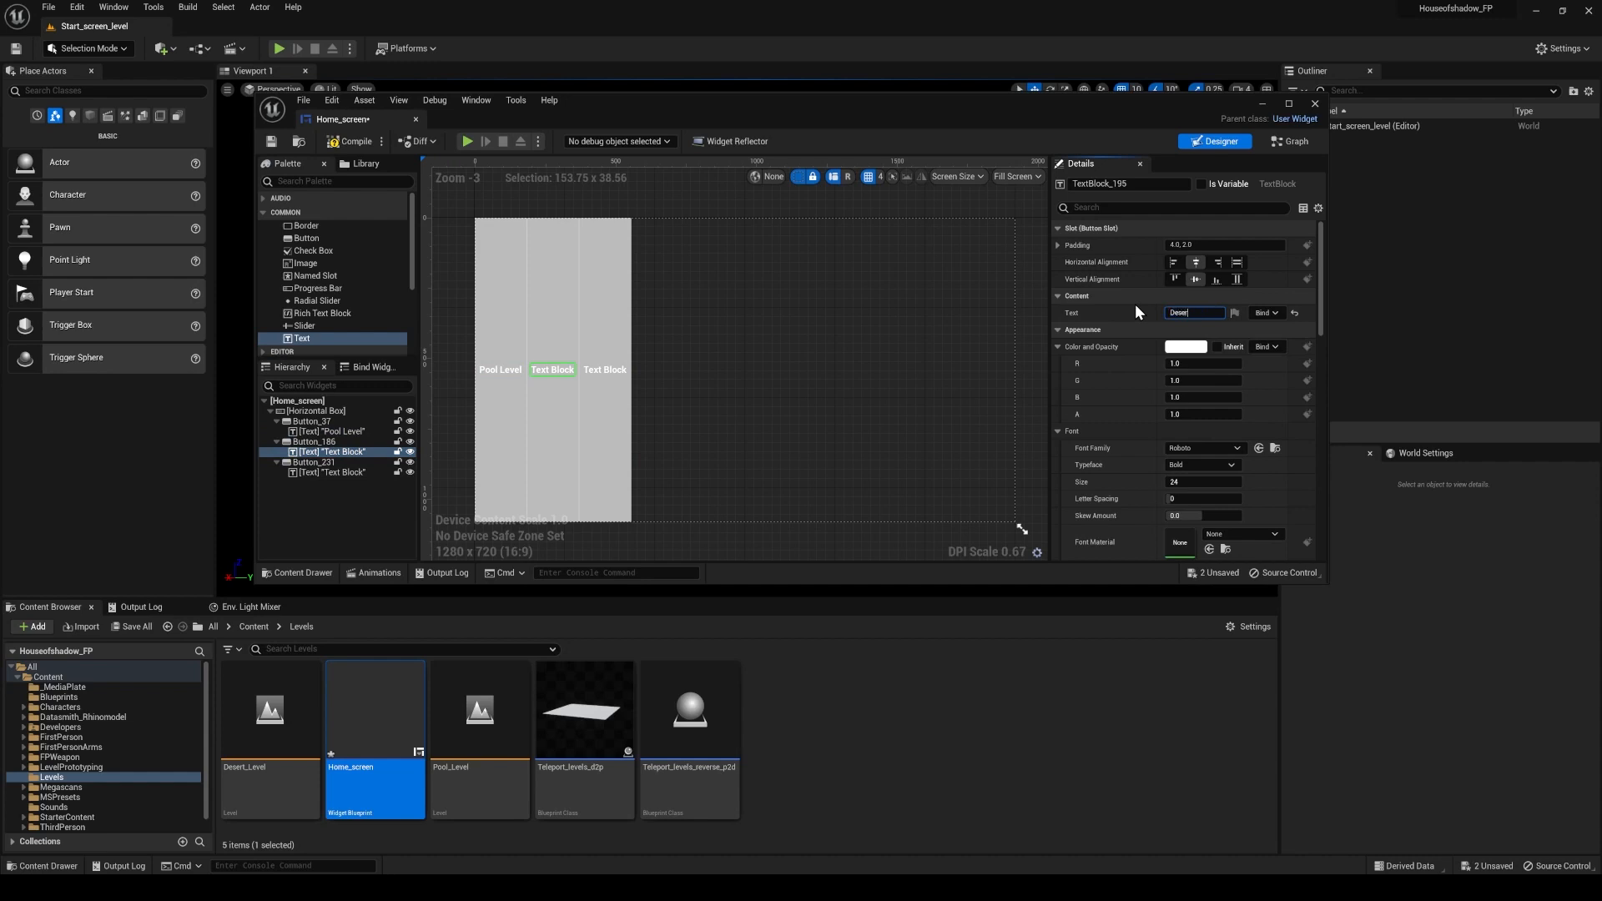
text(t Level)
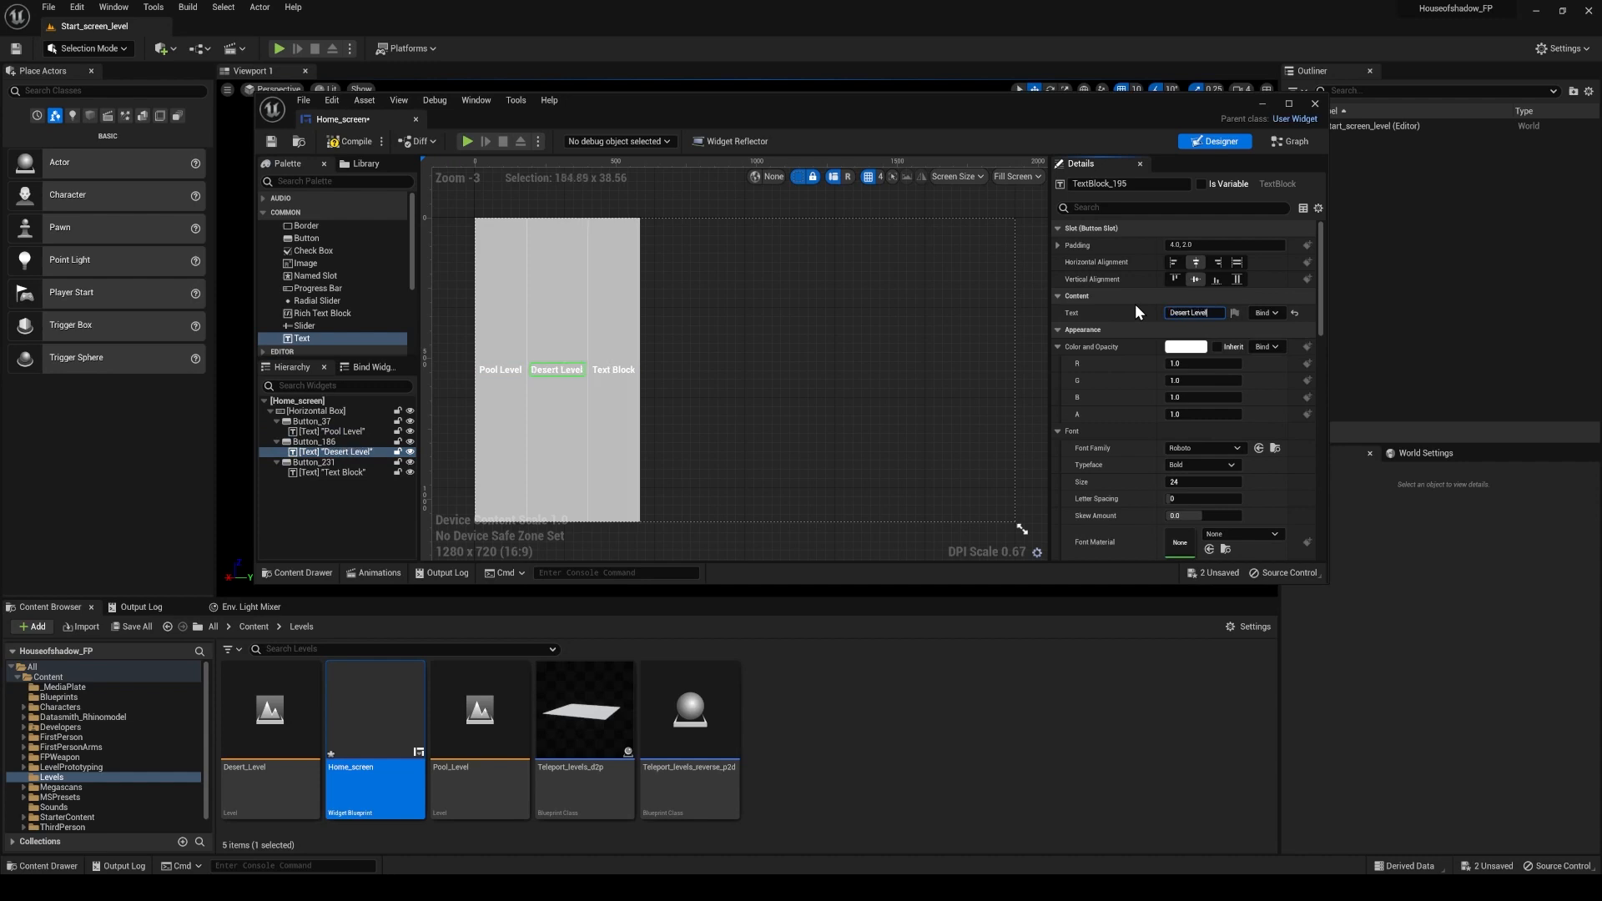
Set the third button's text to "Tower Level" and clear the selection.
click(327, 474)
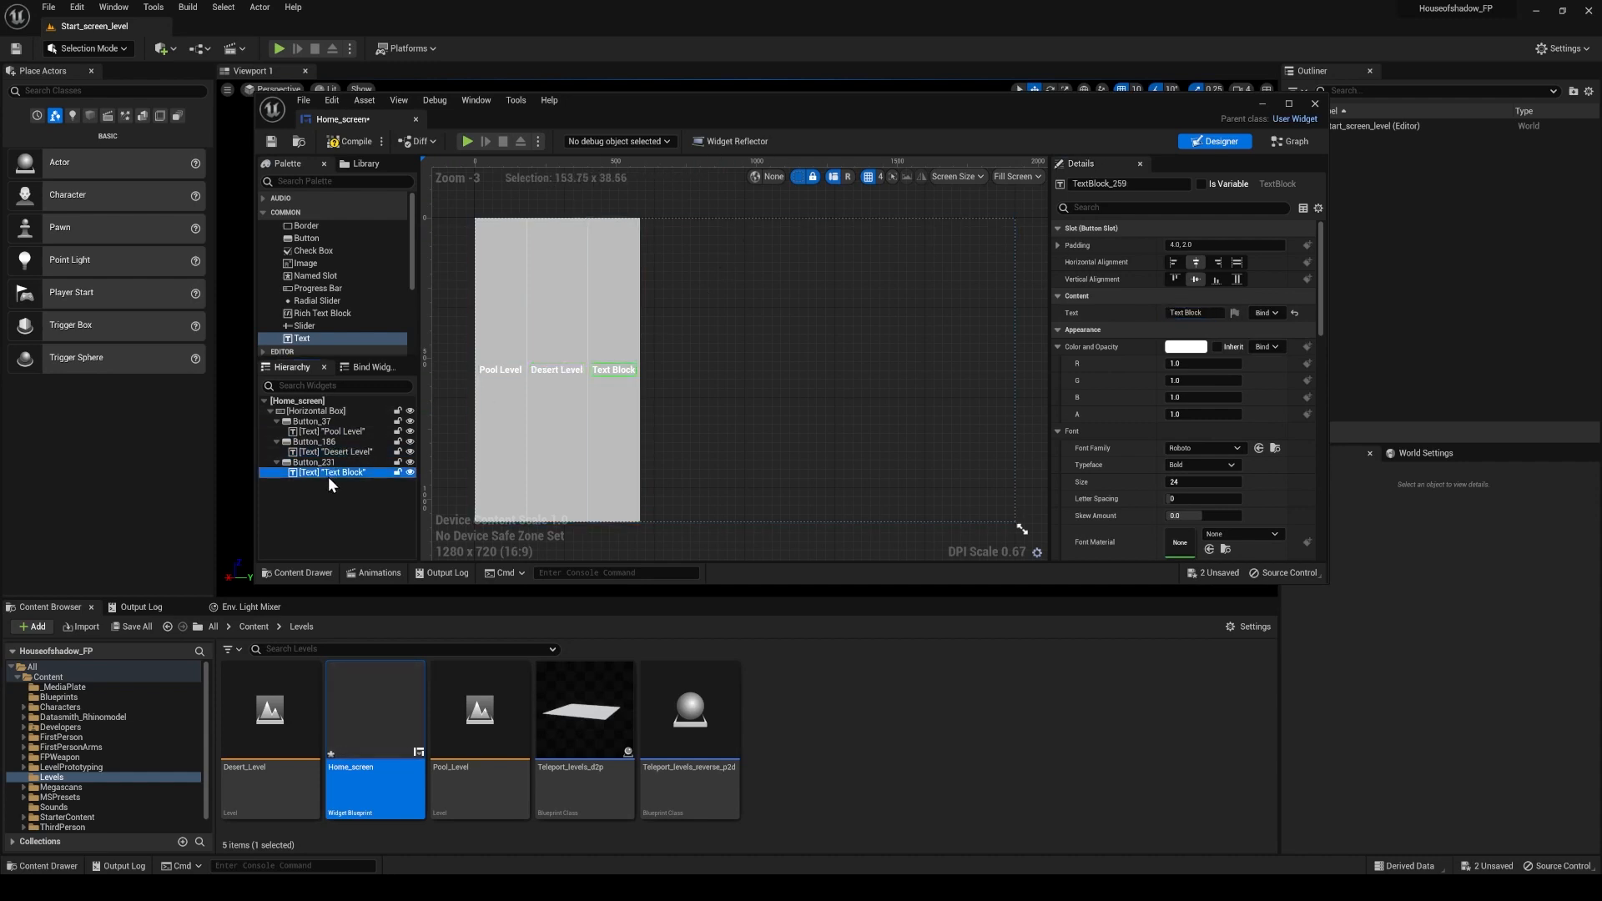
click(1172, 313)
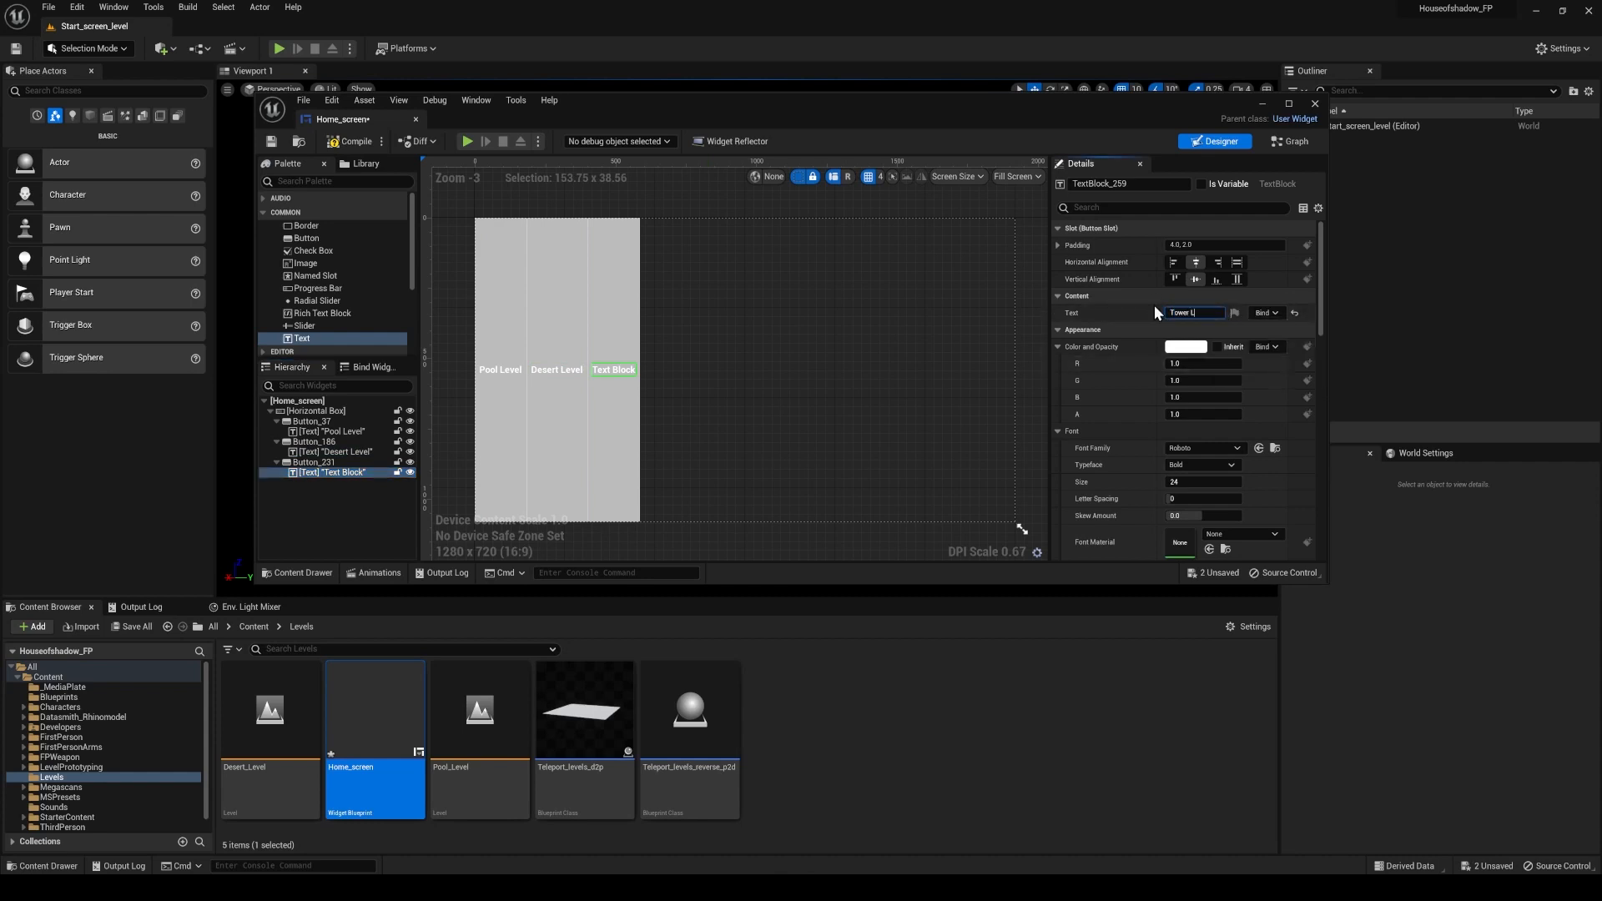
text(Tower Level)
key(Return)
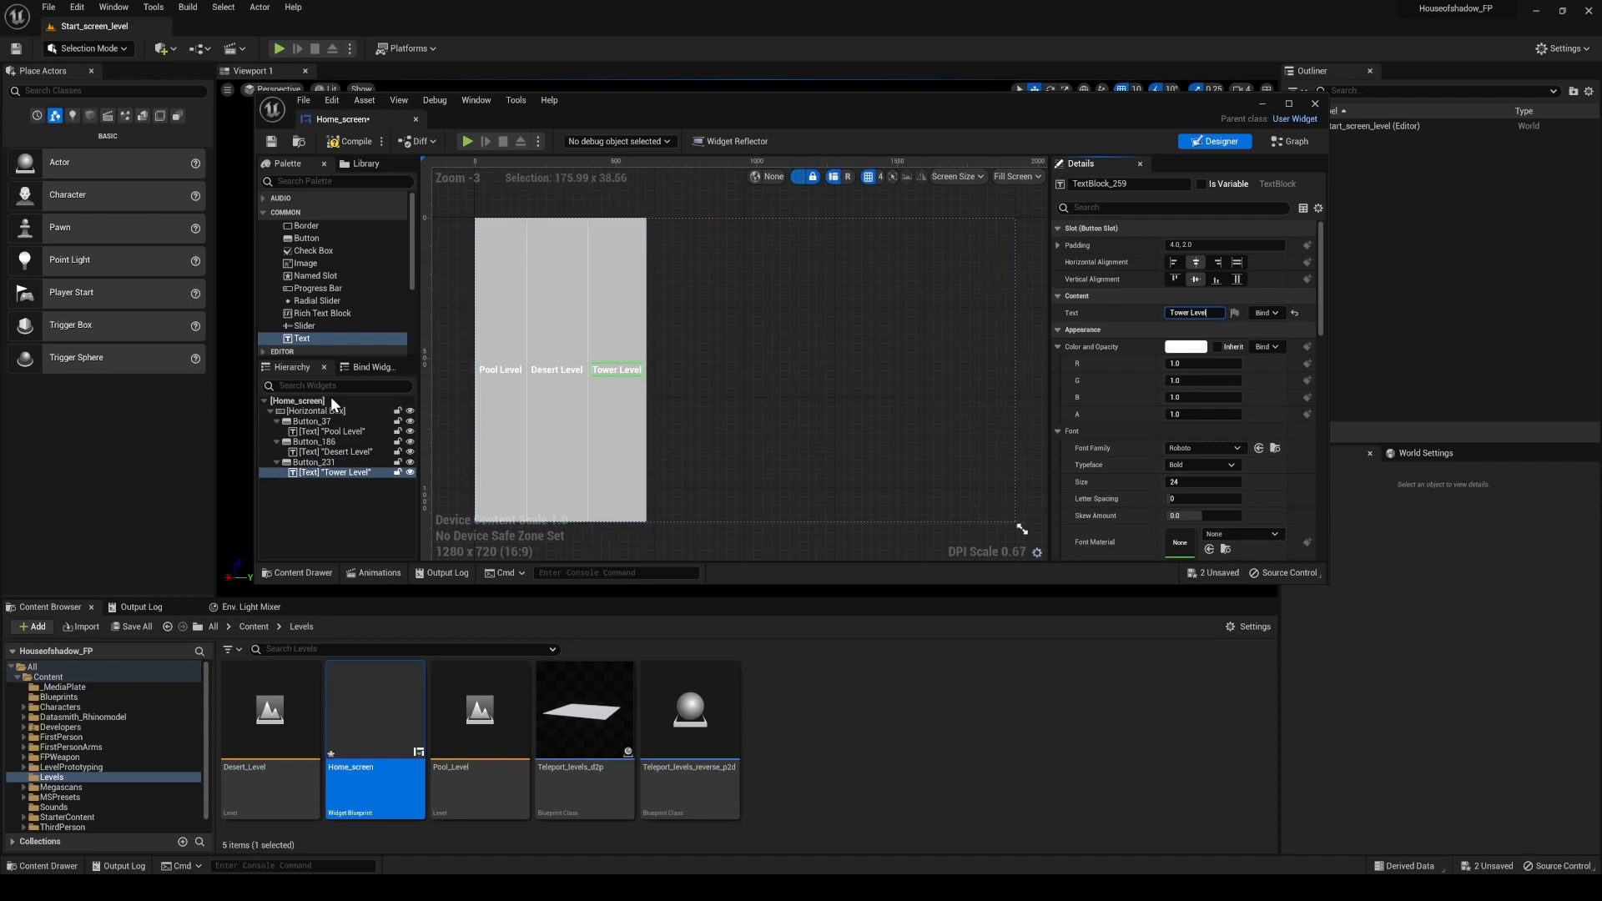
click(1038, 318)
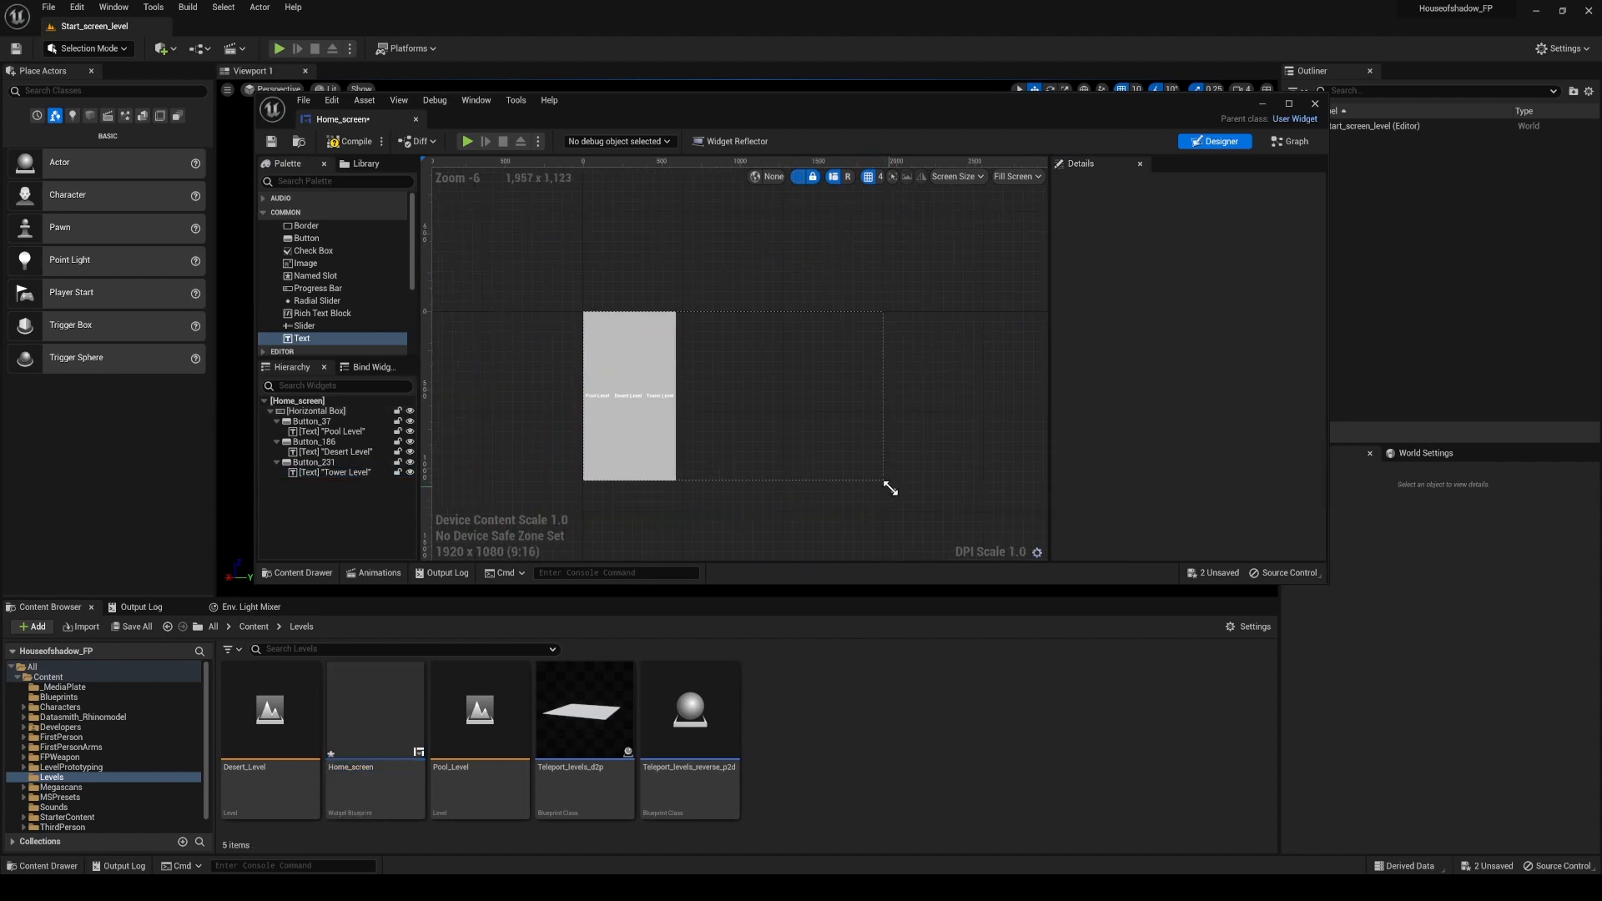
mouse_move(891, 489)
mouse_down()
mouse_move(955, 547)
mouse_move(891, 490)
mouse_up()
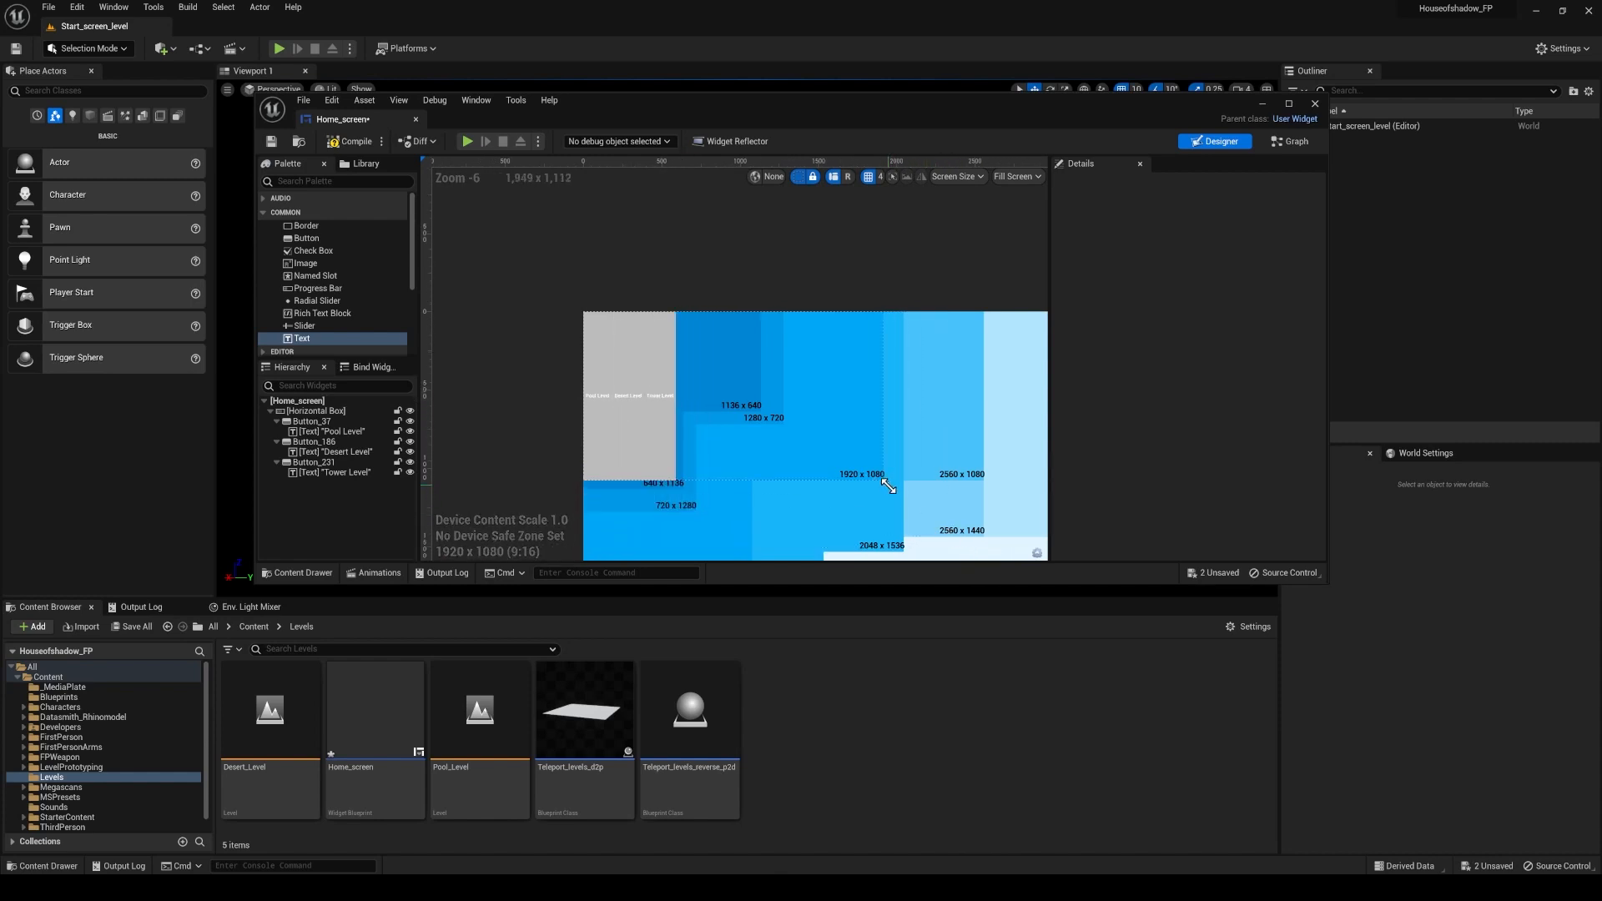
scroll(880, 431, down, 4)
mouse_move(889, 480)
mouse_down()
mouse_move(861, 405)
mouse_move(1062, 578)
mouse_move(831, 474)
mouse_move(880, 464)
mouse_up()
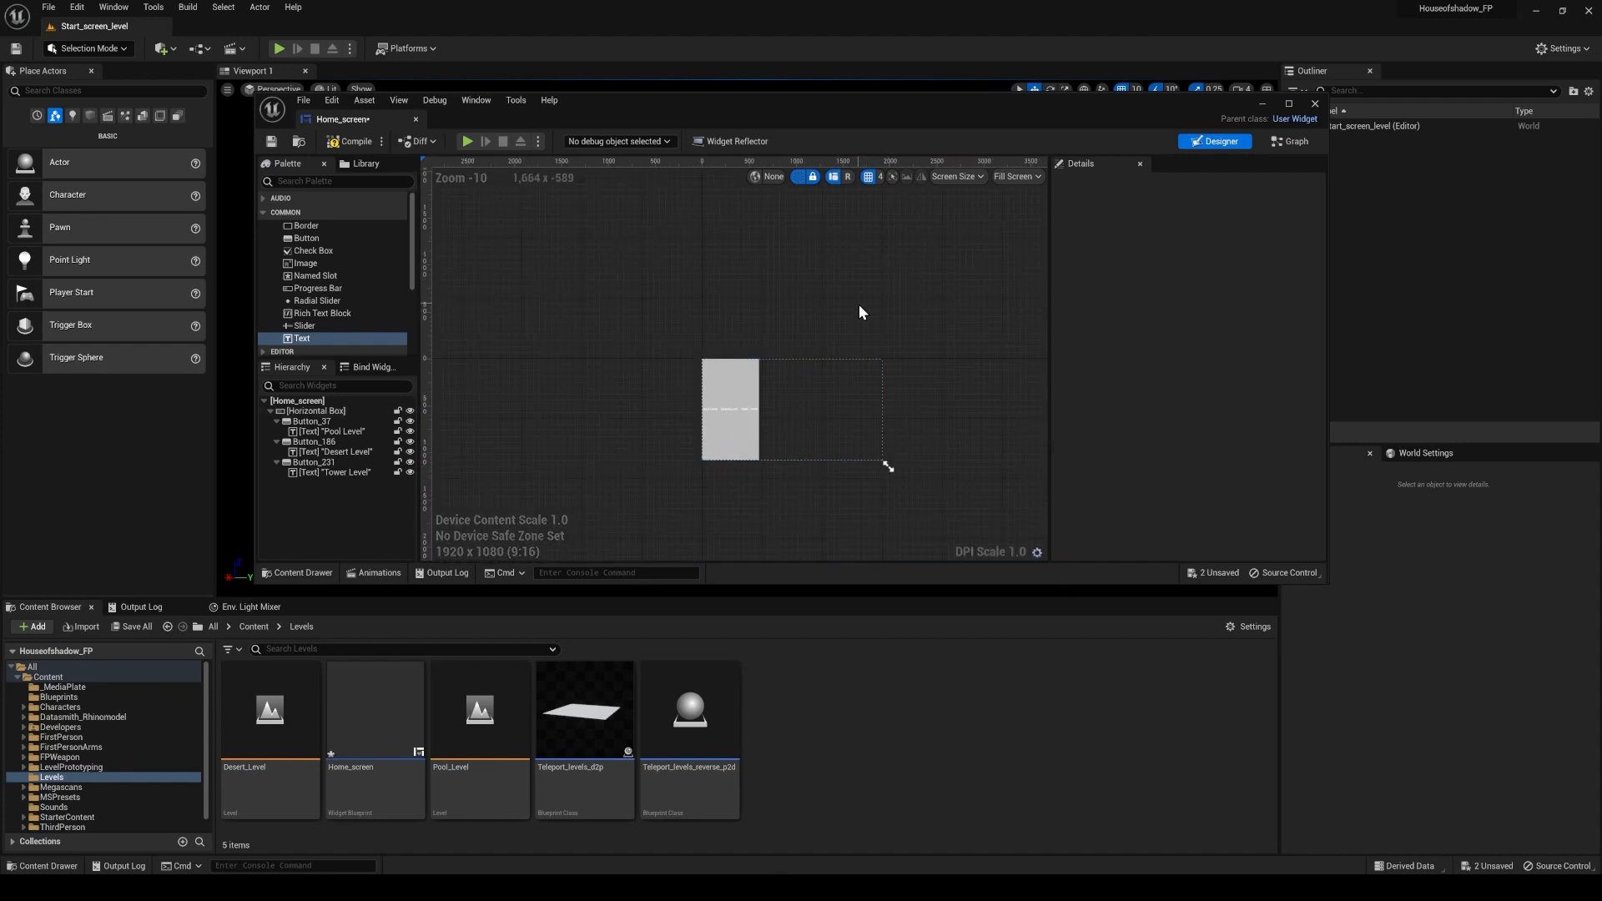
scroll(808, 434, up, 5)
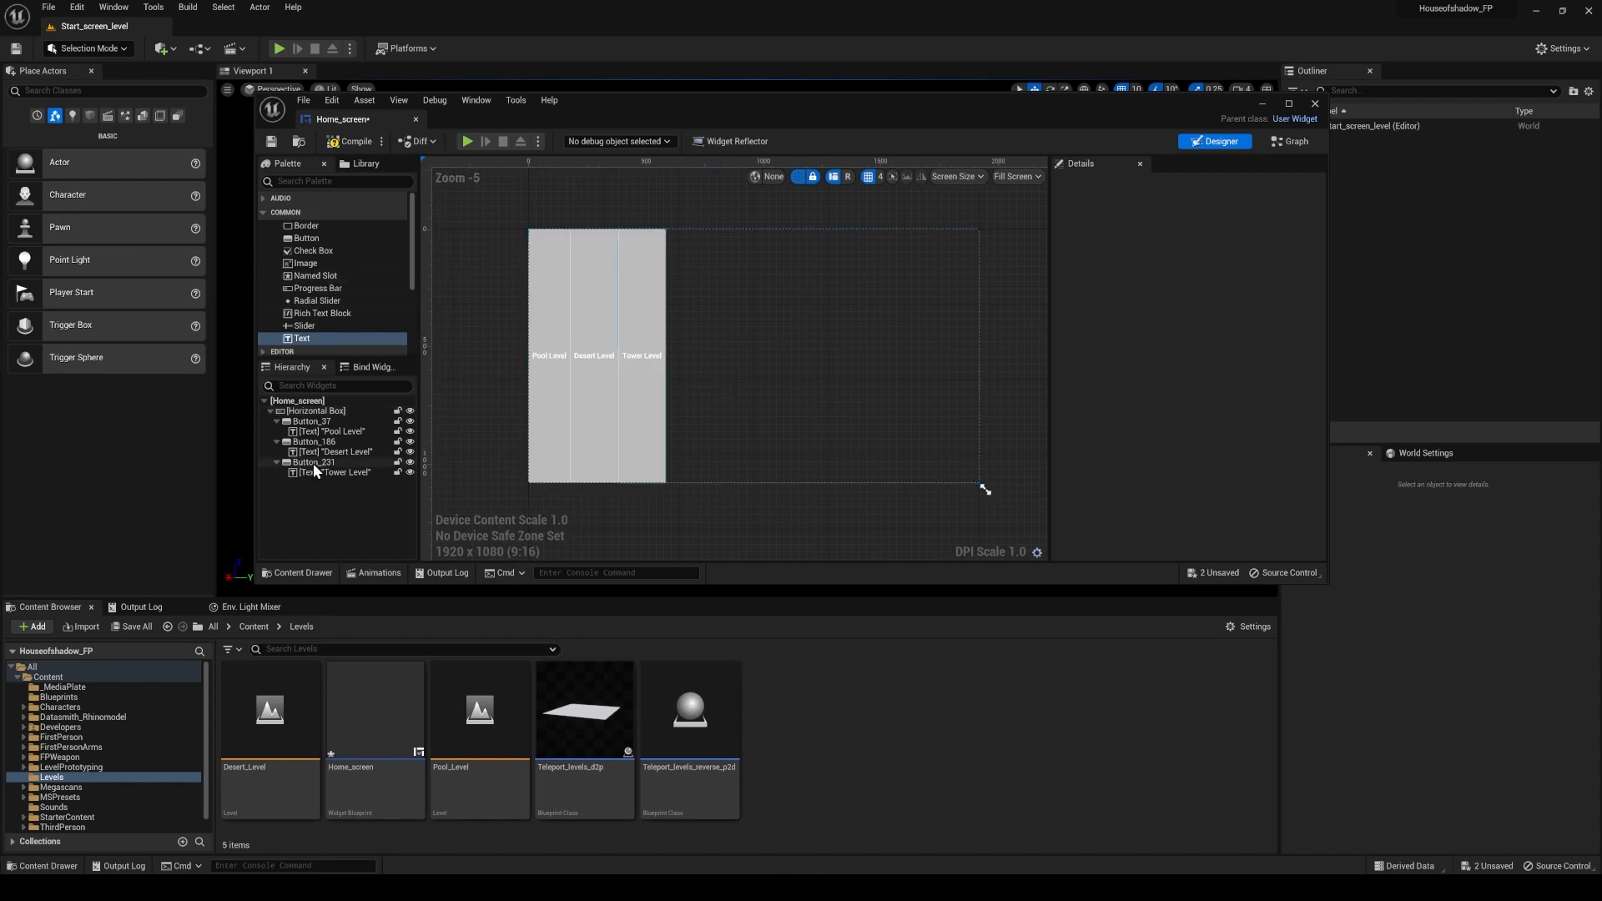
Set the Pool Level button's padding to 50 on all sides.
click(553, 309)
click(1186, 262)
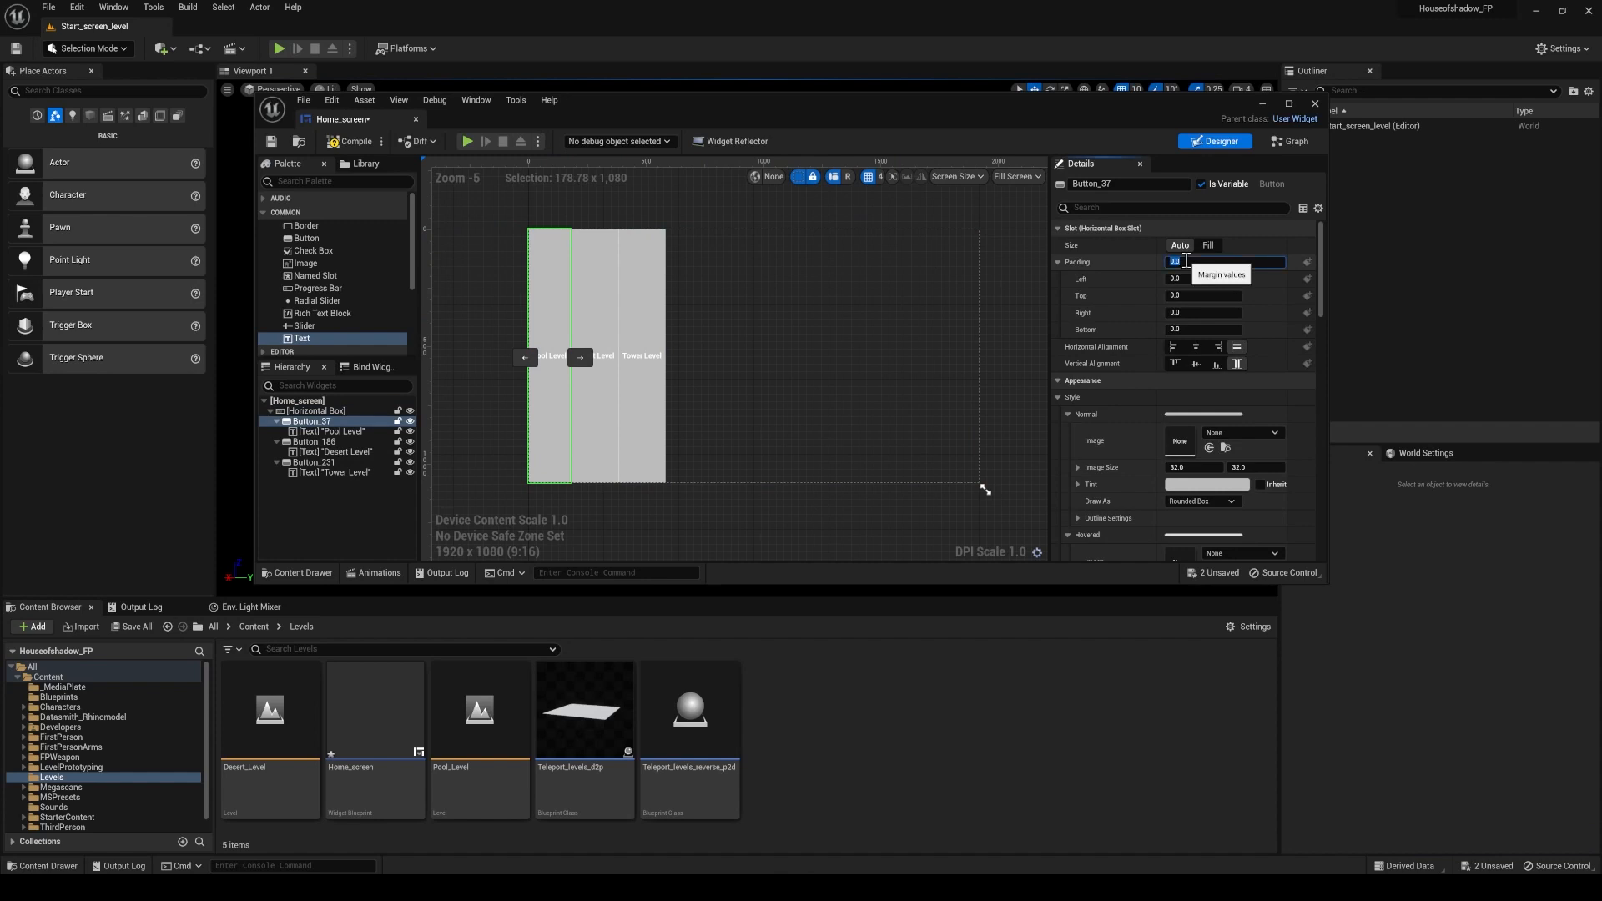
text(50)
key(Return)
Set the Desert Level button's padding to 50 on all sides.
click(631, 277)
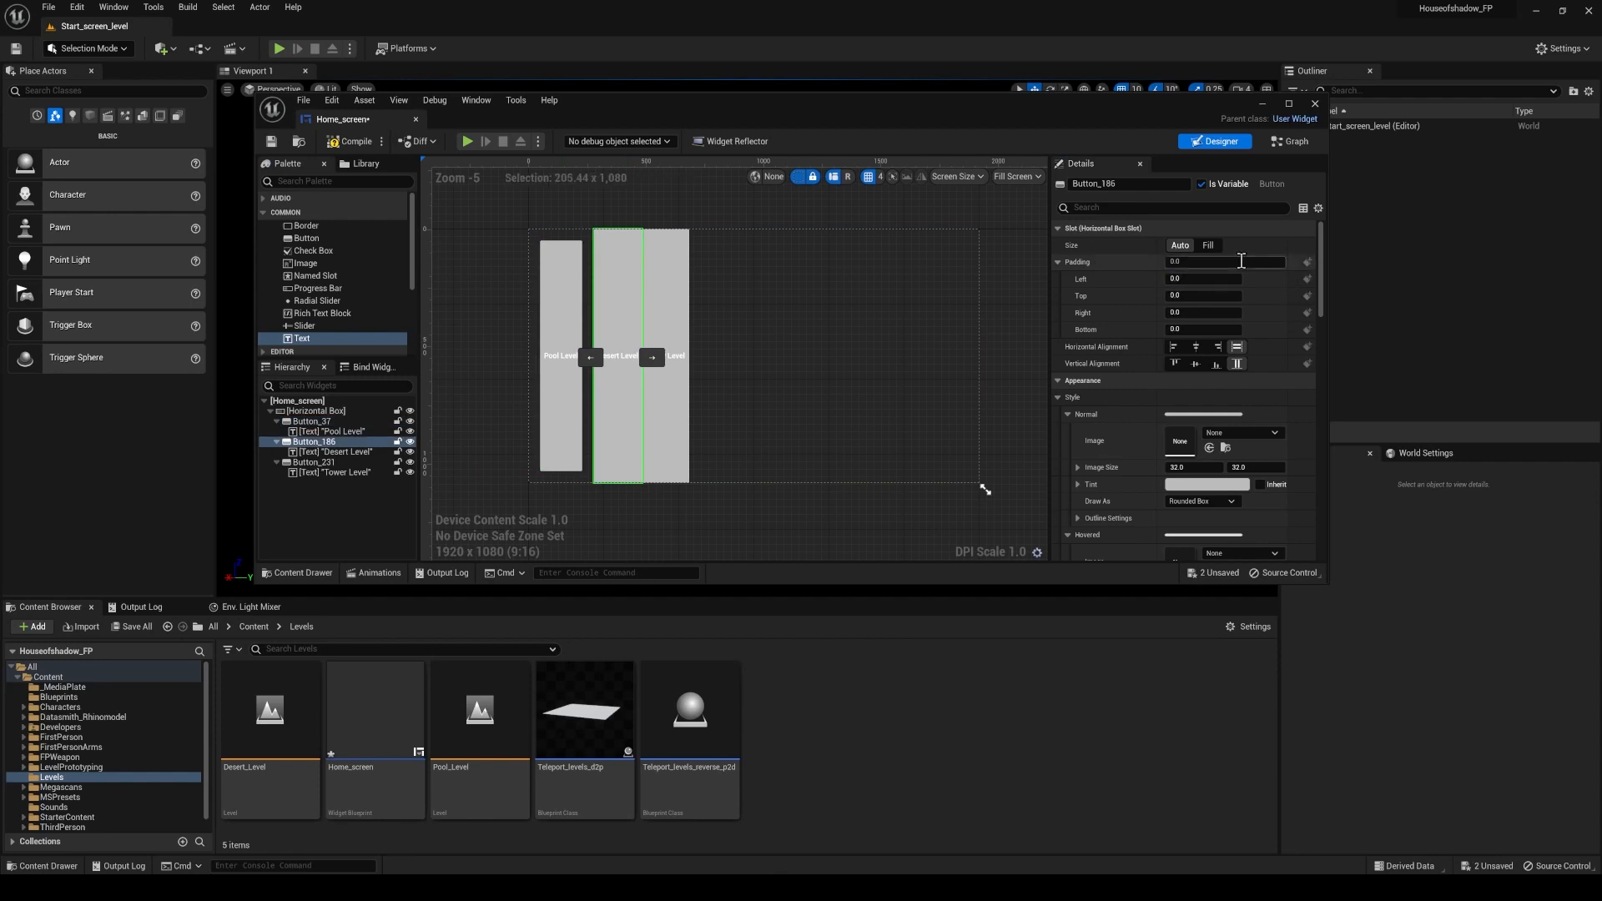
click(1203, 262)
text(50)
key(Return)
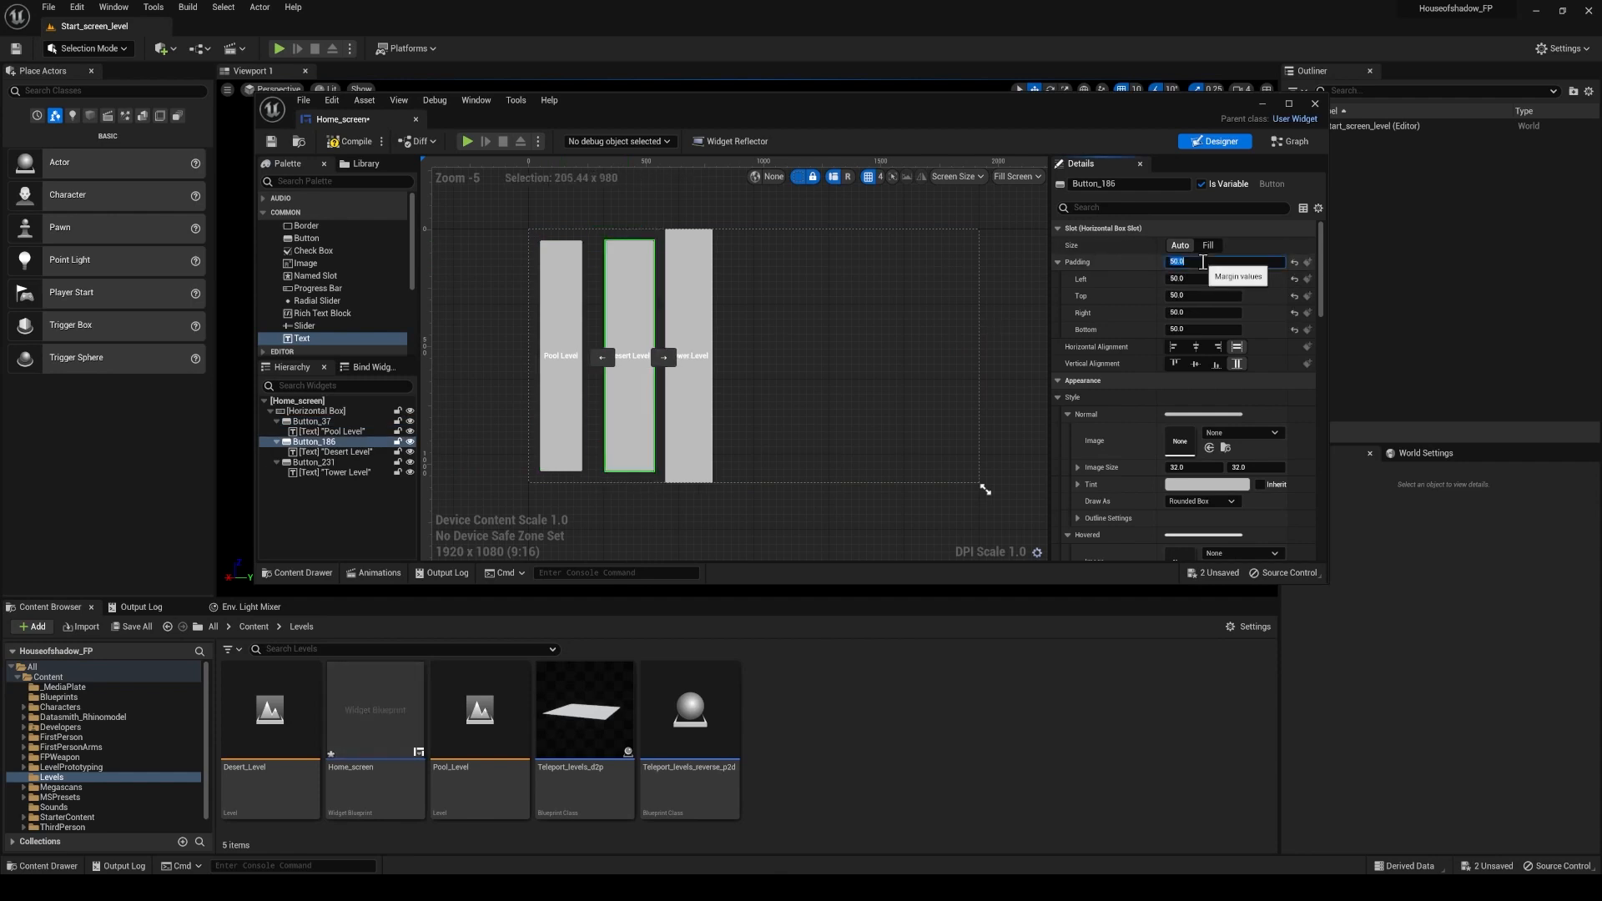
Set the Tower Level button's padding to 50 on all sides.
click(690, 276)
click(1206, 261)
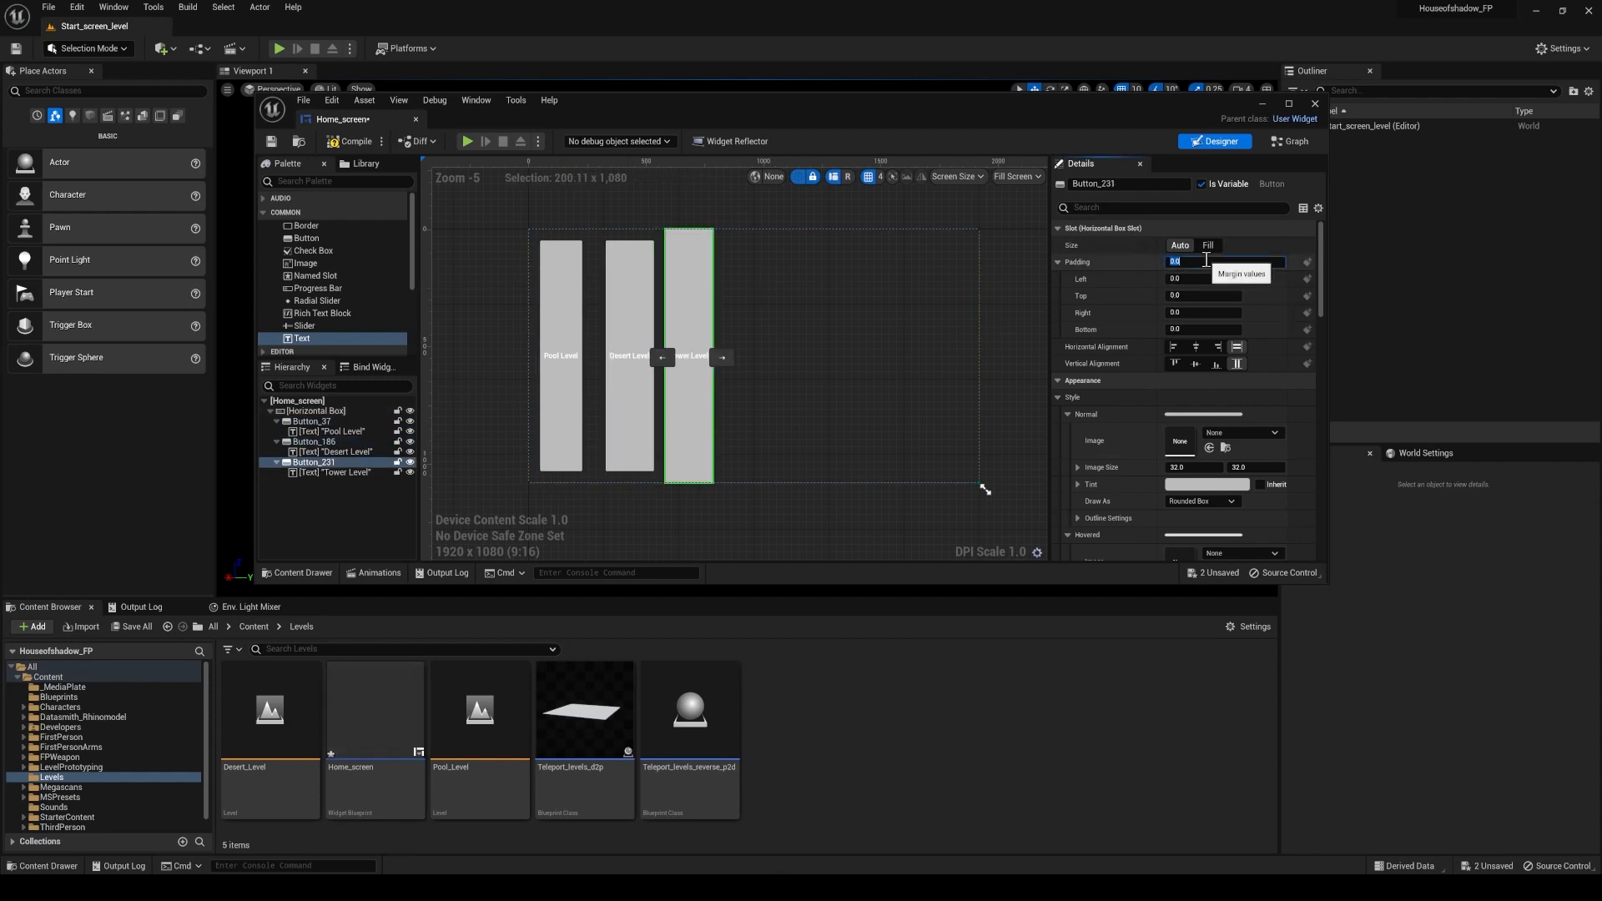
text(50)
key(Return)
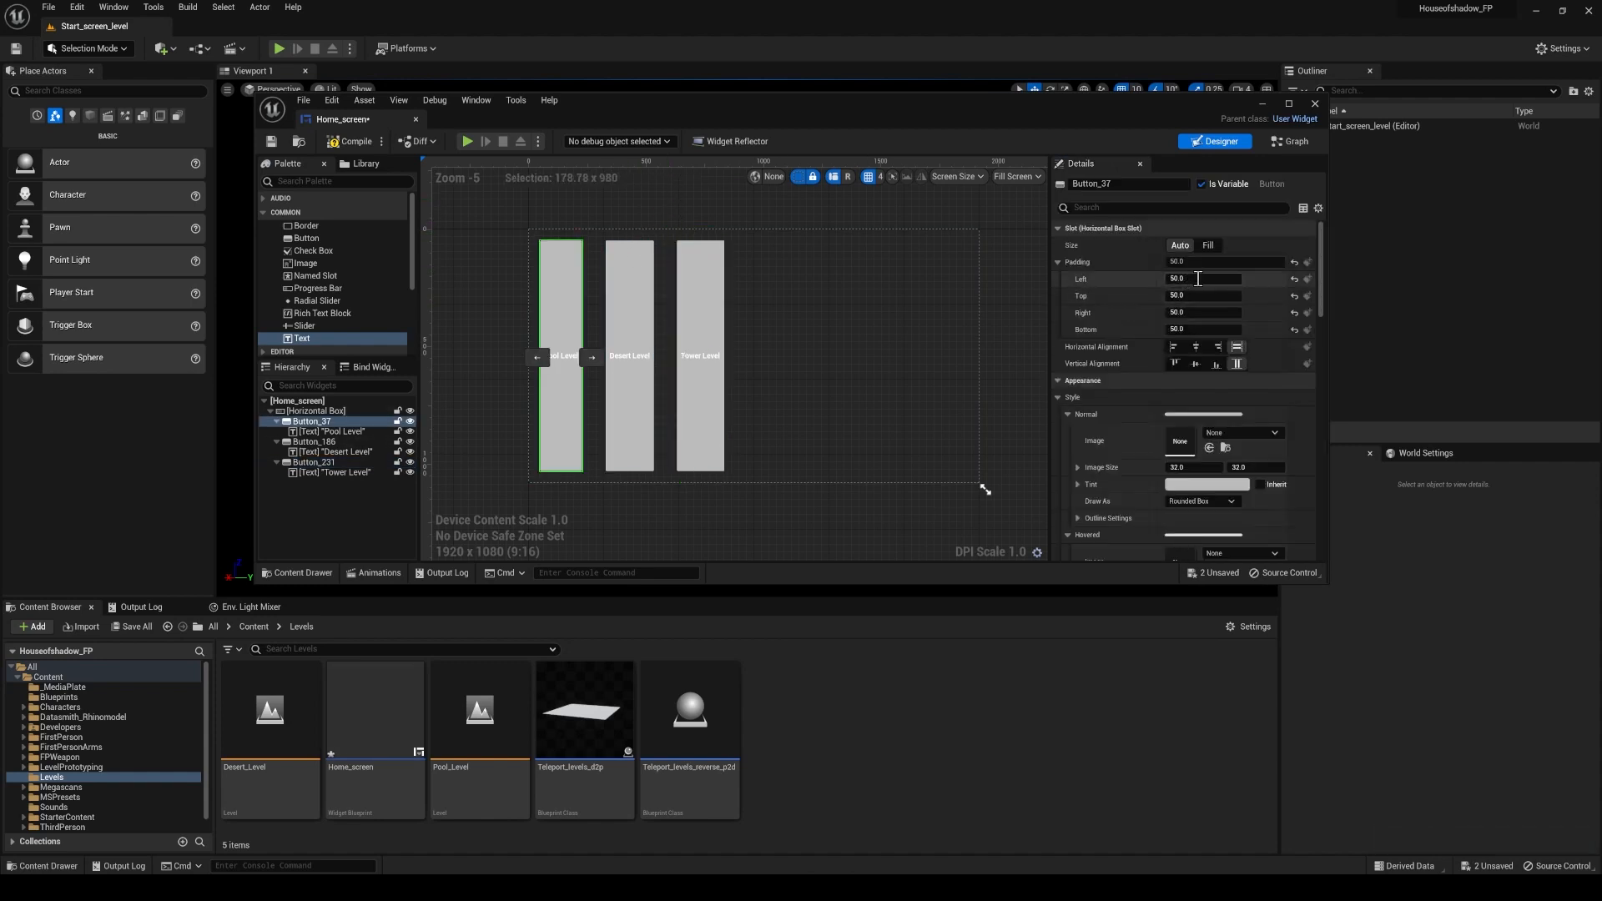
Set only the Pool Level button's left padding to 550 to shift the row of buttons toward the canvas centre.
click(1198, 279)
text(500)
key(Return)
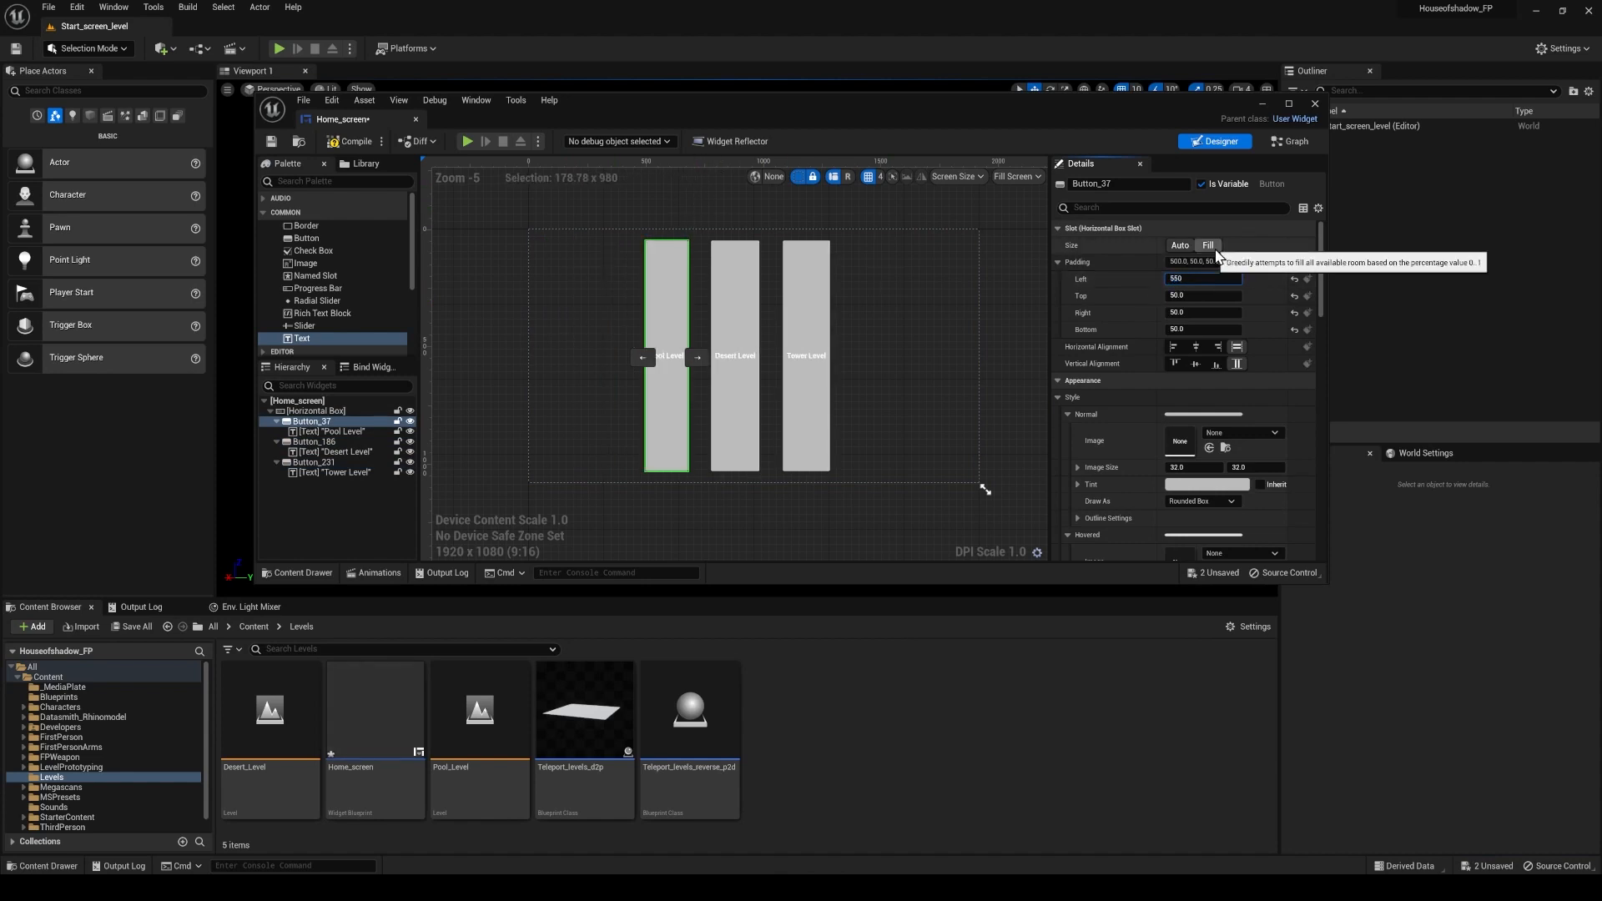
key(Return)
click(688, 214)
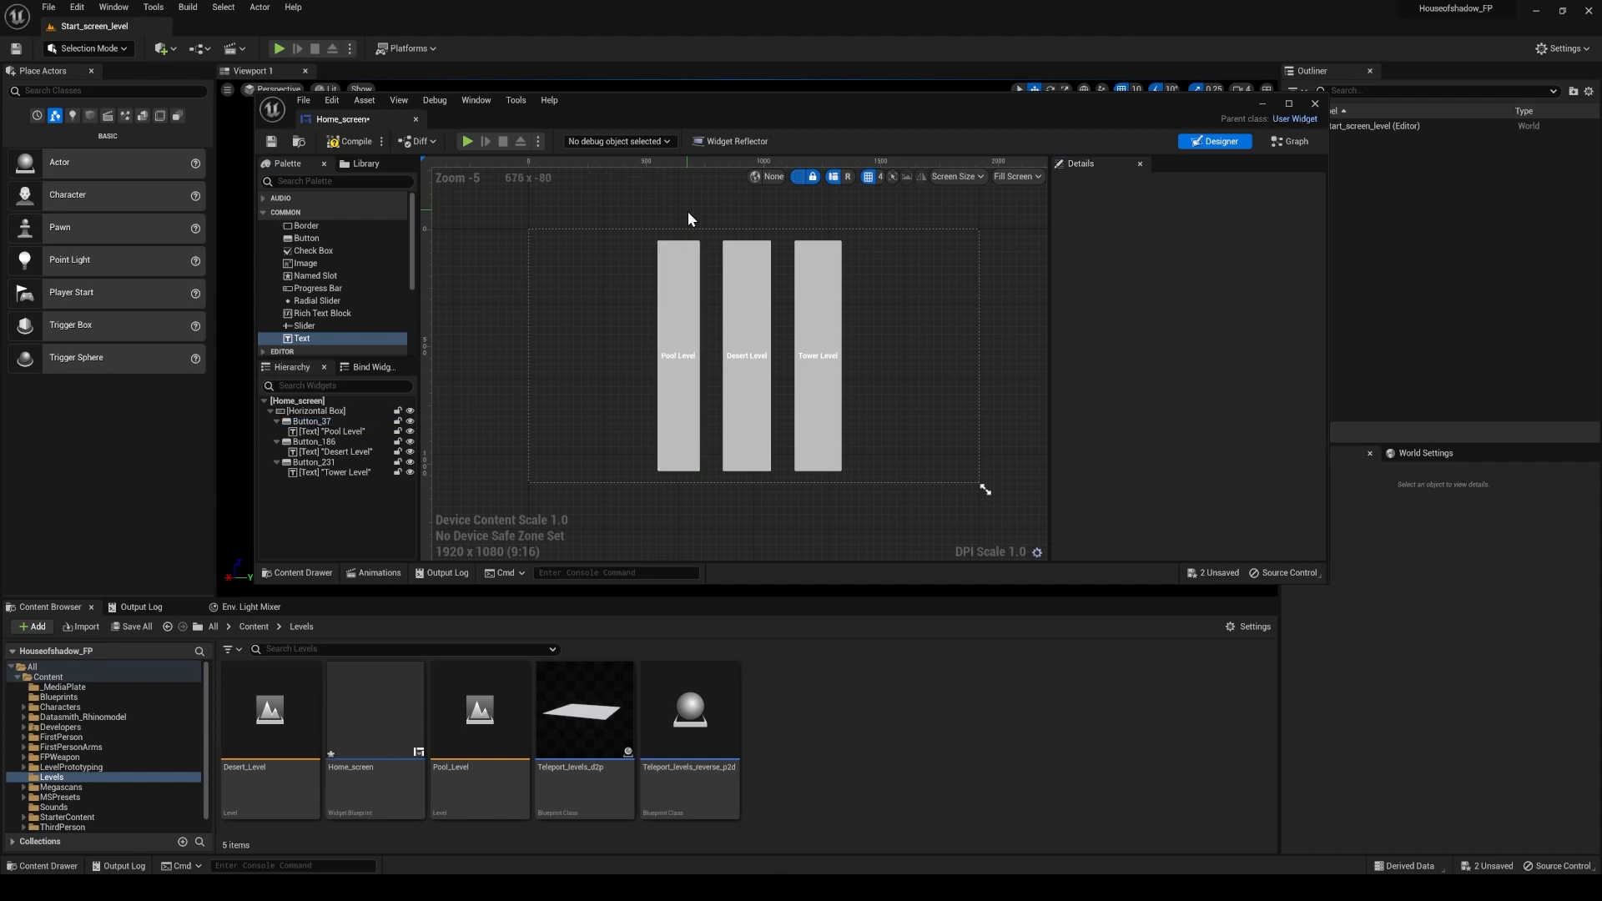
Select the Pool Level button and expand the Normal state of its style settings.
click(696, 460)
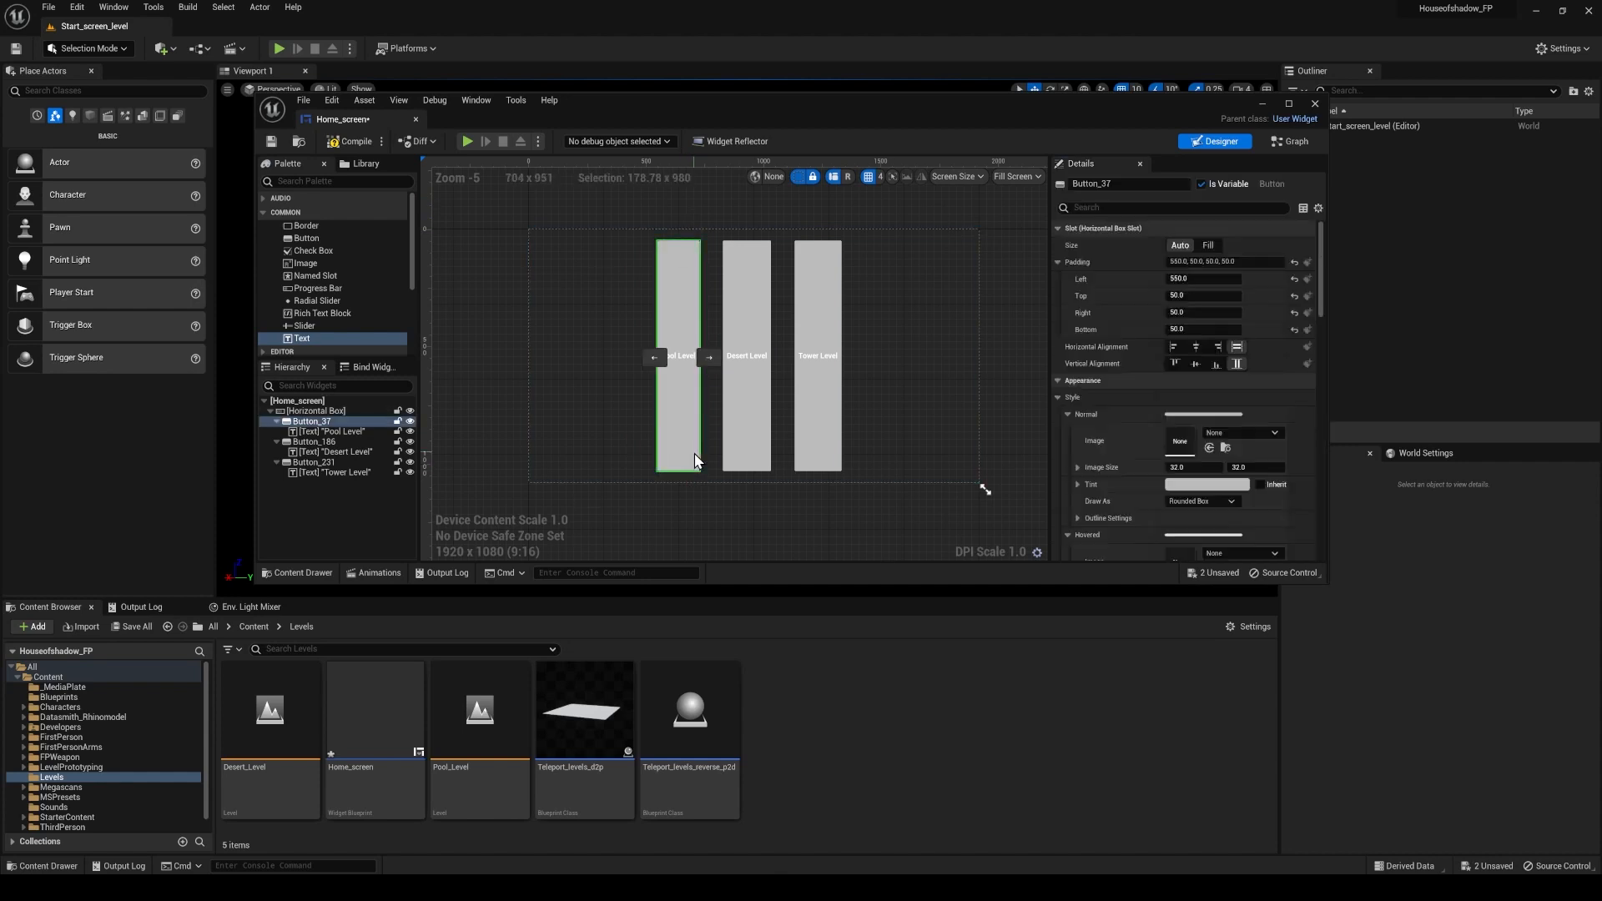
click(1066, 414)
click(1058, 398)
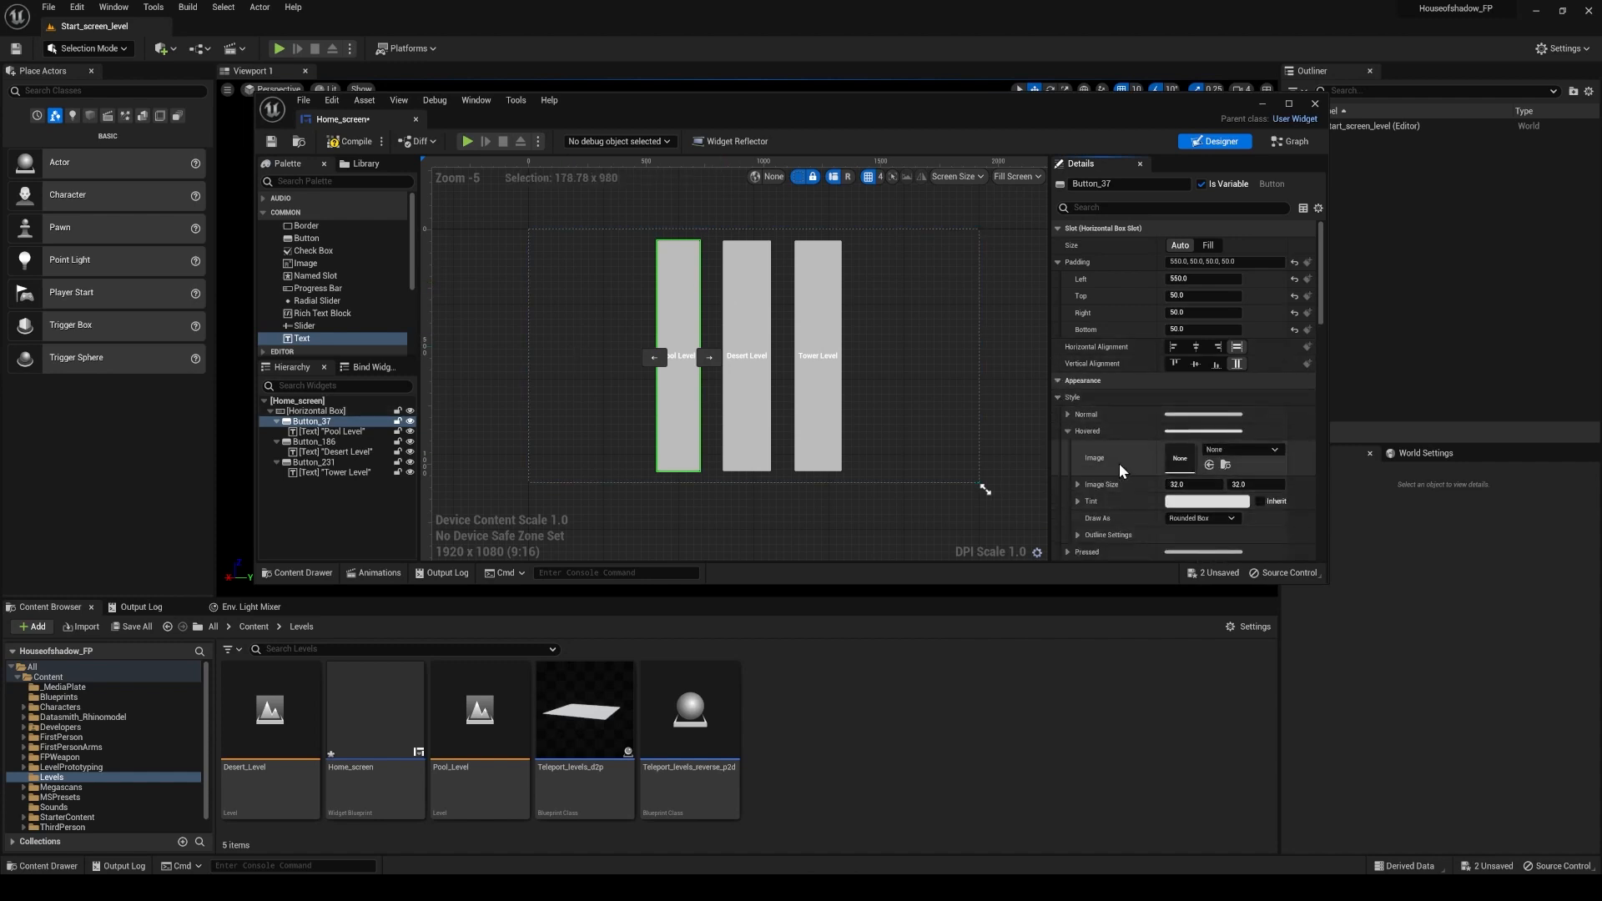
click(1068, 430)
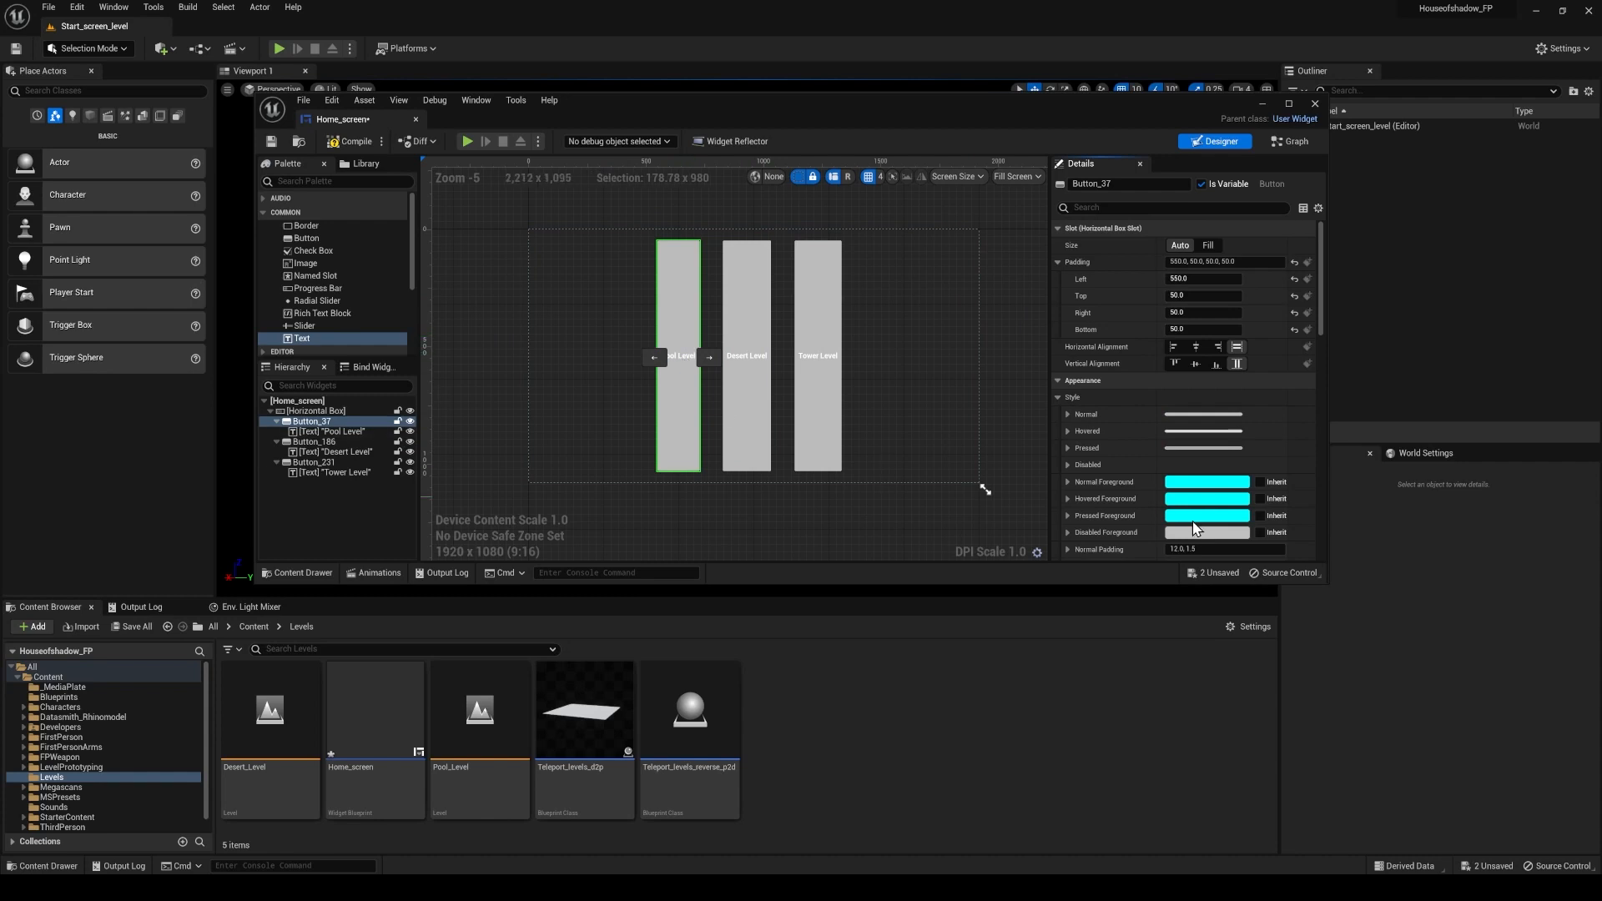
click(1068, 415)
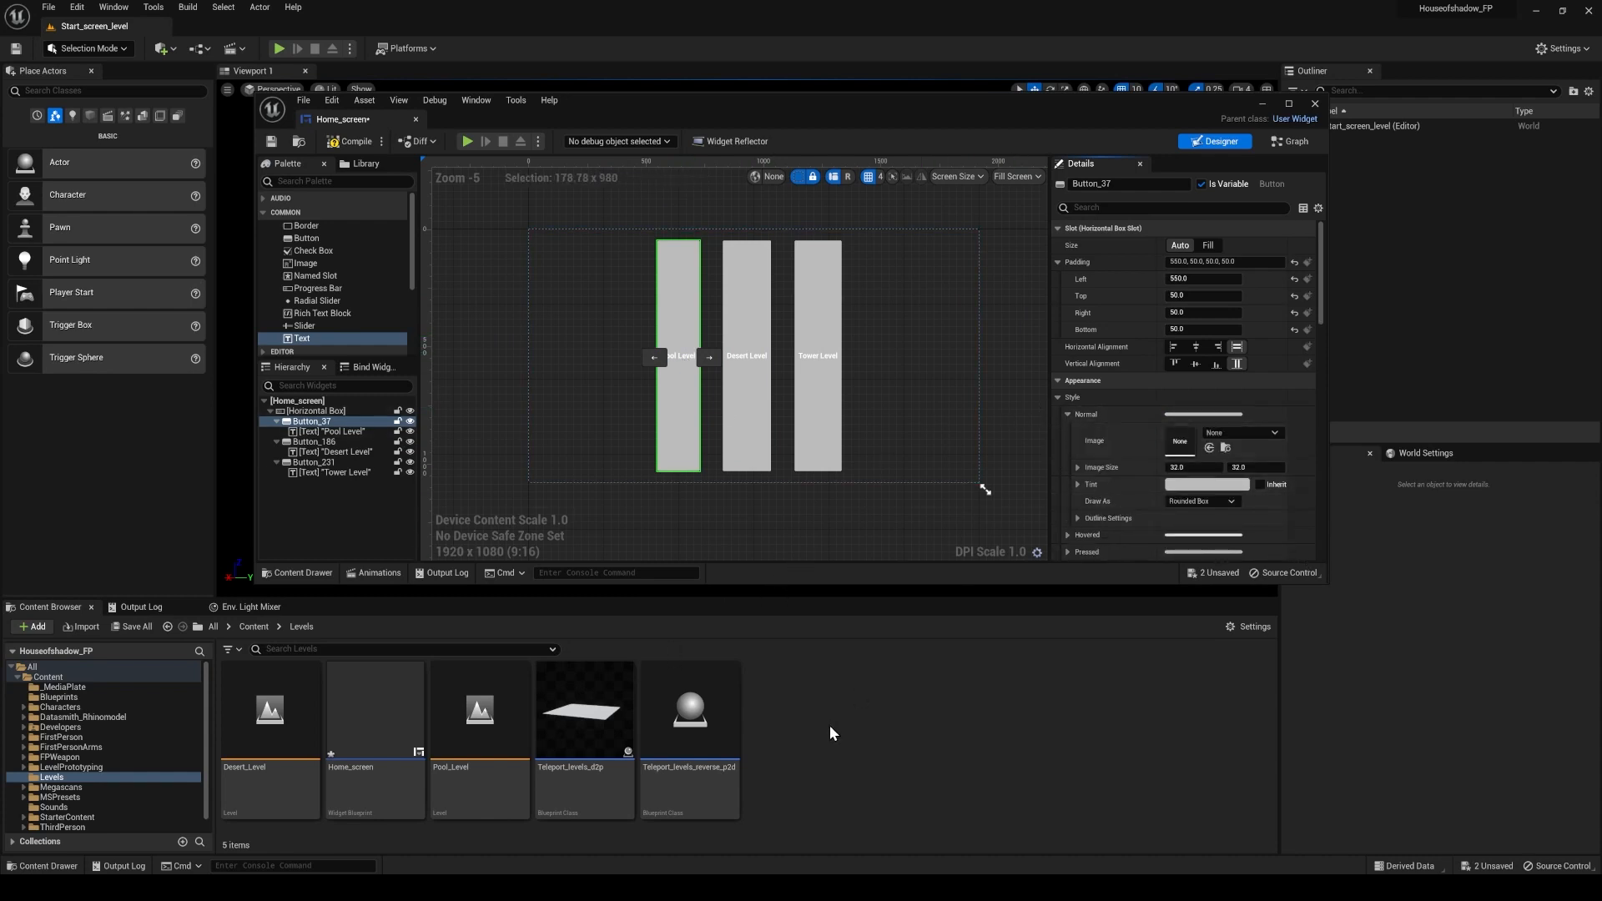
Import the three 2023-02-13 screenshot images from the Downloads folder into the Levels content folder.
mouse_move(323, 888)
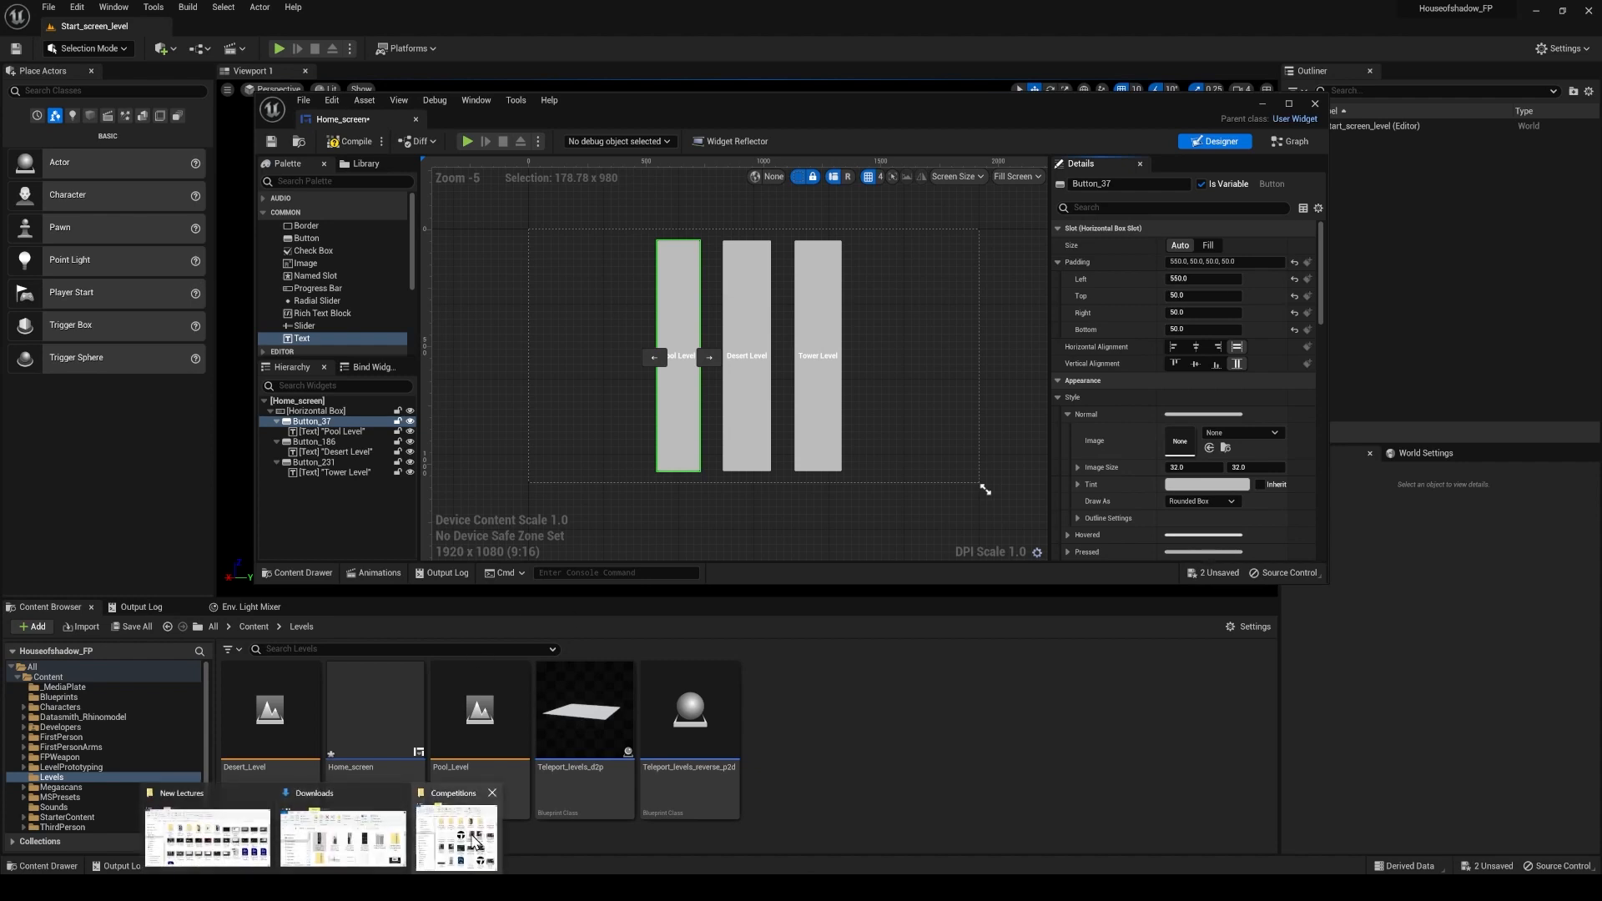
click(343, 837)
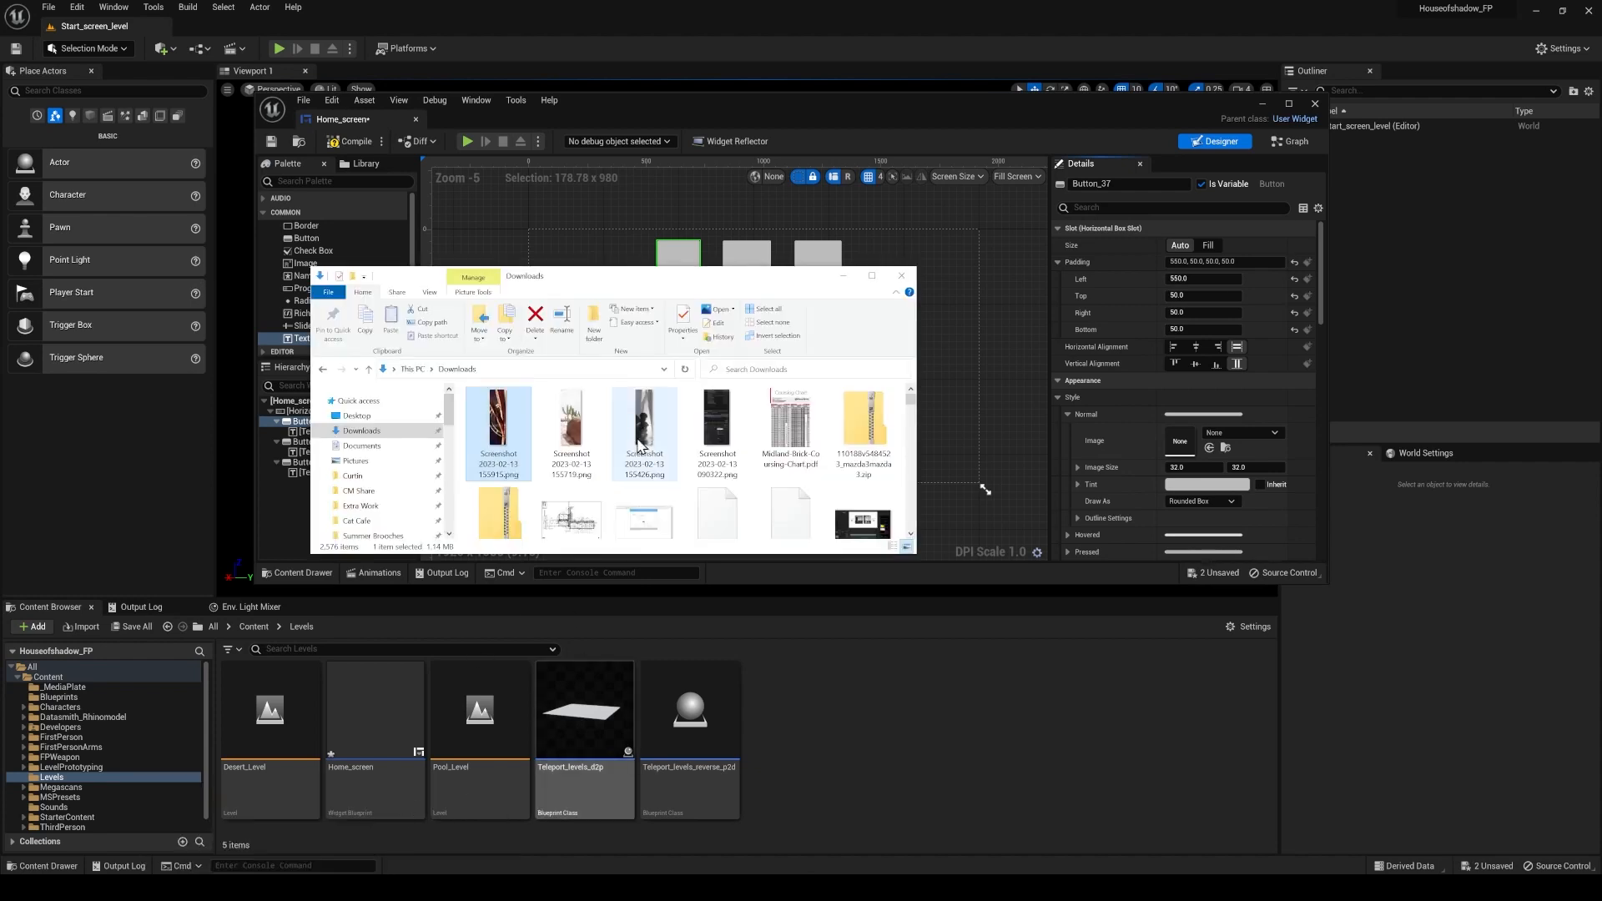
shift+click(493, 446)
drag(492, 446, 813, 764)
click(1079, 758)
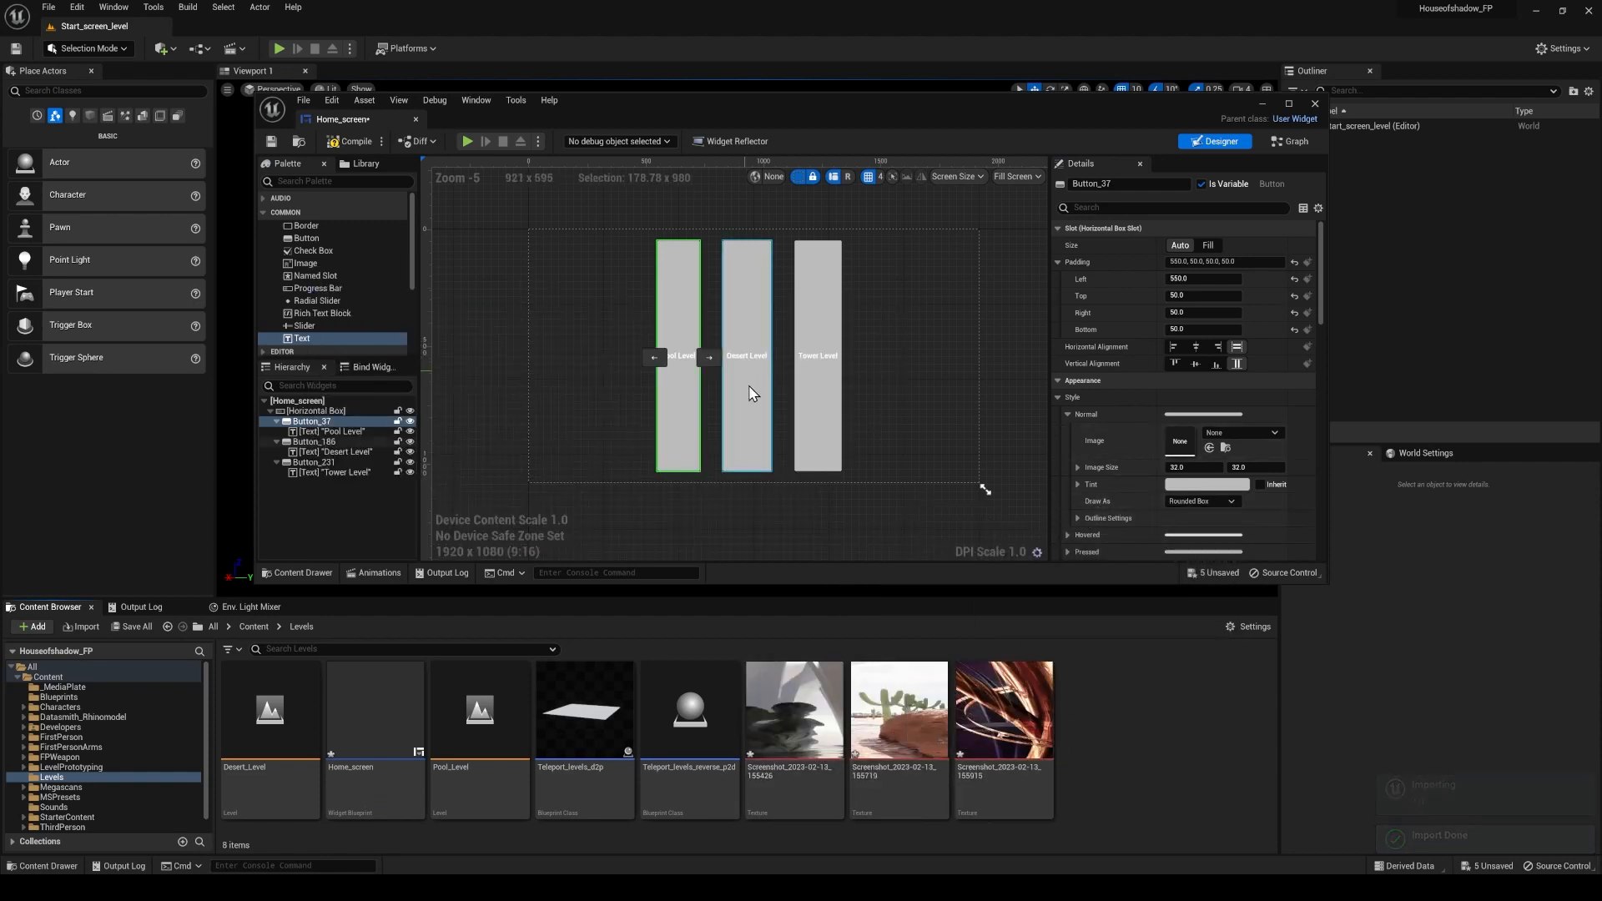
Assign Screenshot_2023-02-13_155426 as the Pool Level button's Normal and Hovered image, with the Hovered state drawn as Image.
drag(797, 710, 1219, 440)
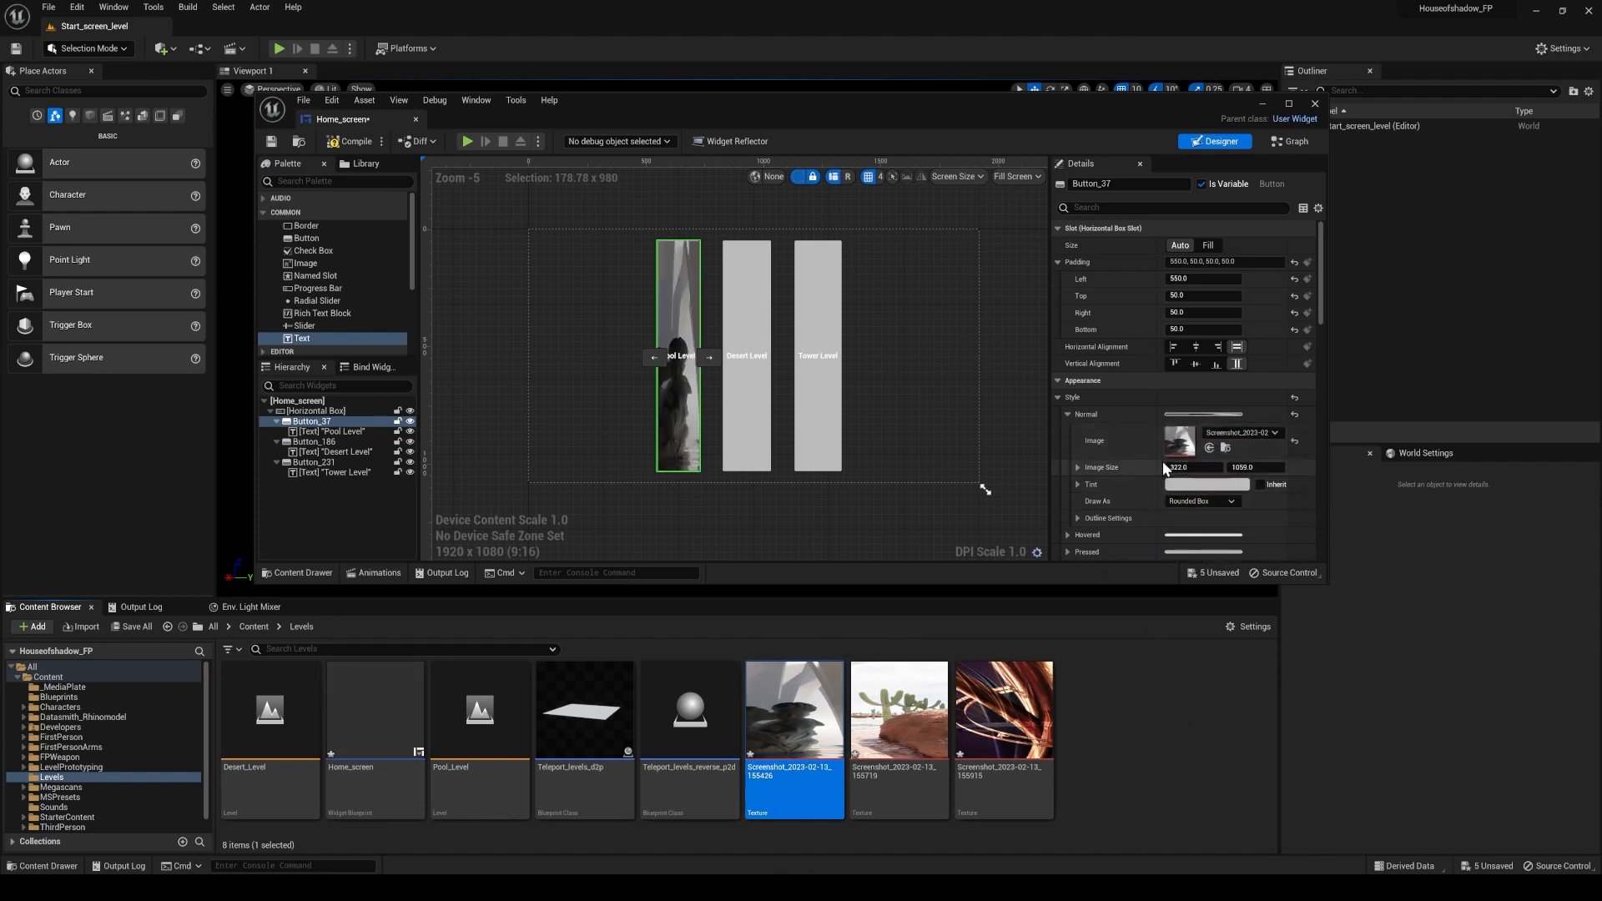
click(1068, 415)
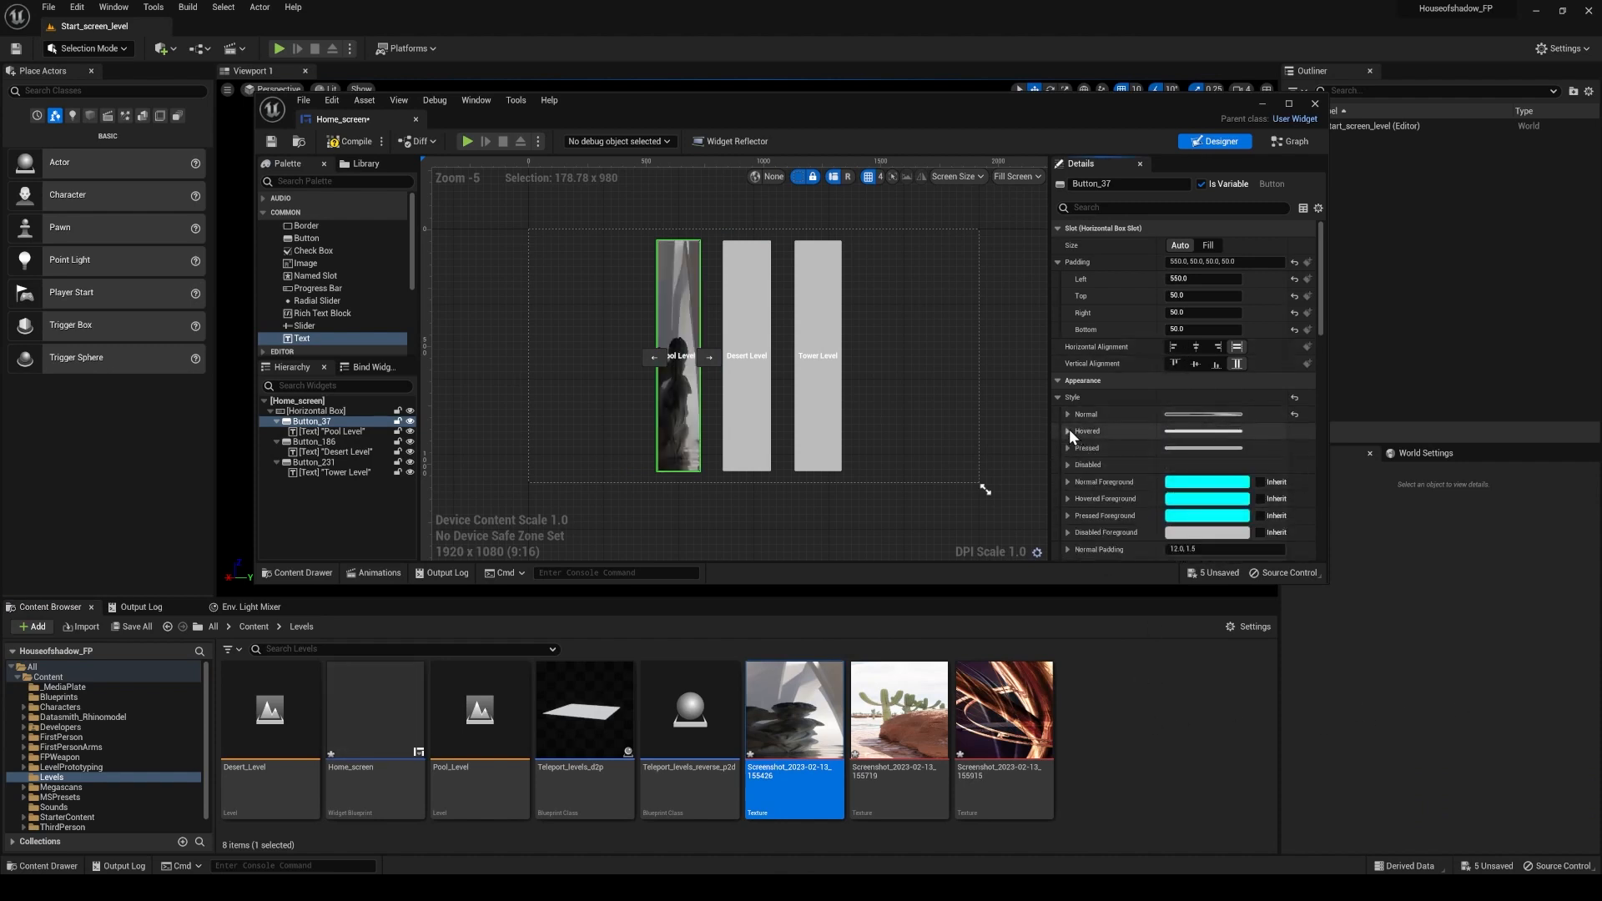
click(1069, 430)
drag(797, 710, 1219, 468)
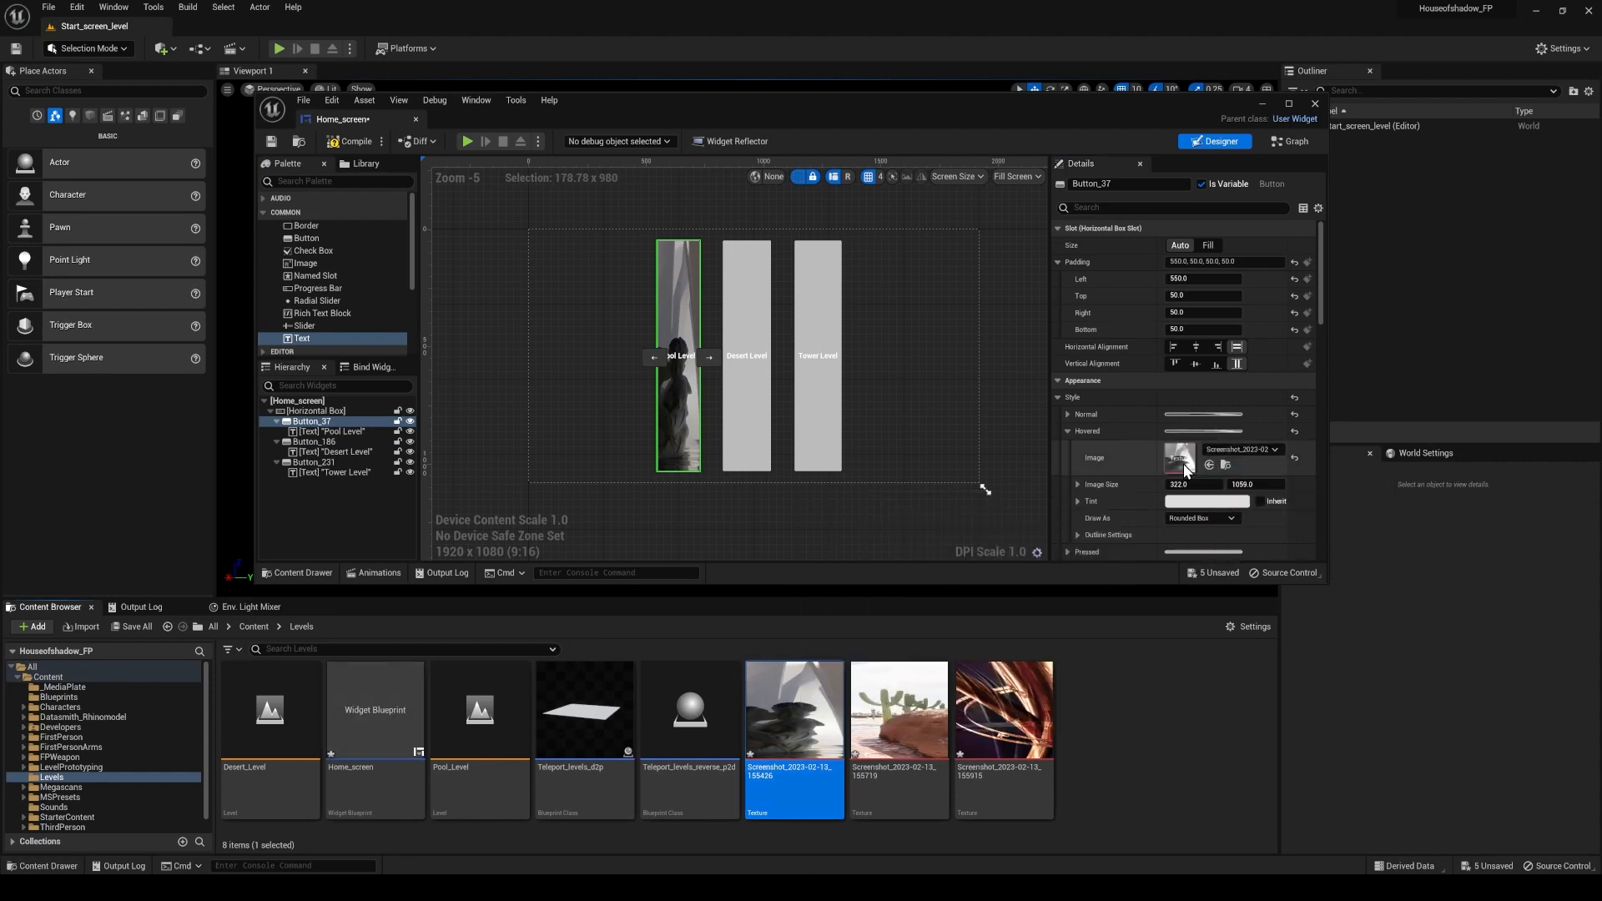
click(1210, 517)
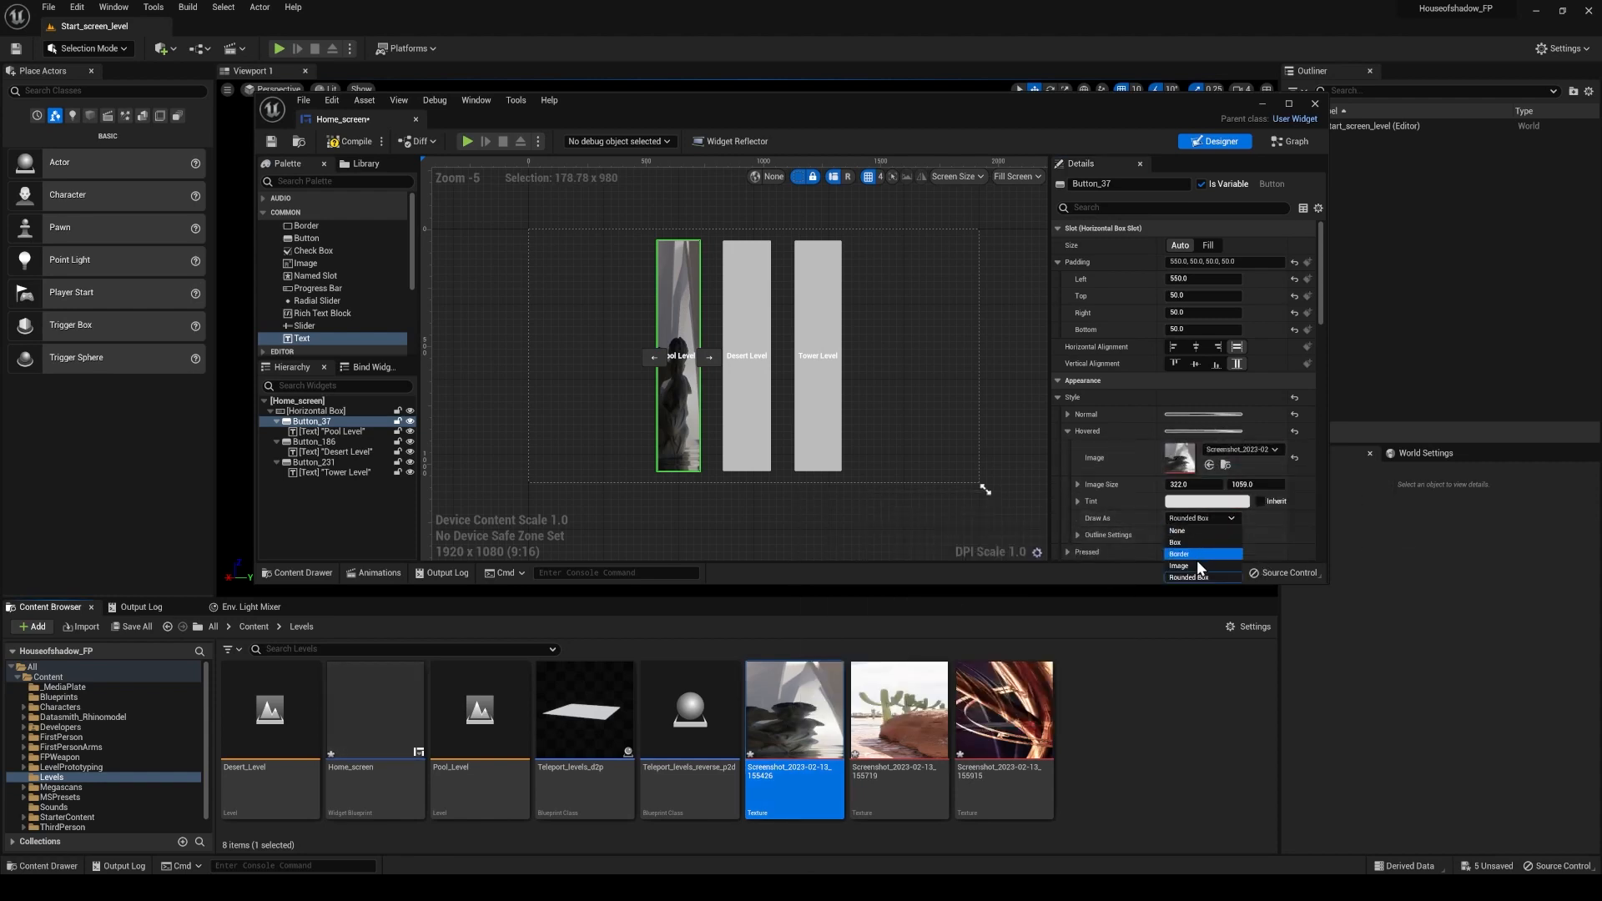
click(1199, 567)
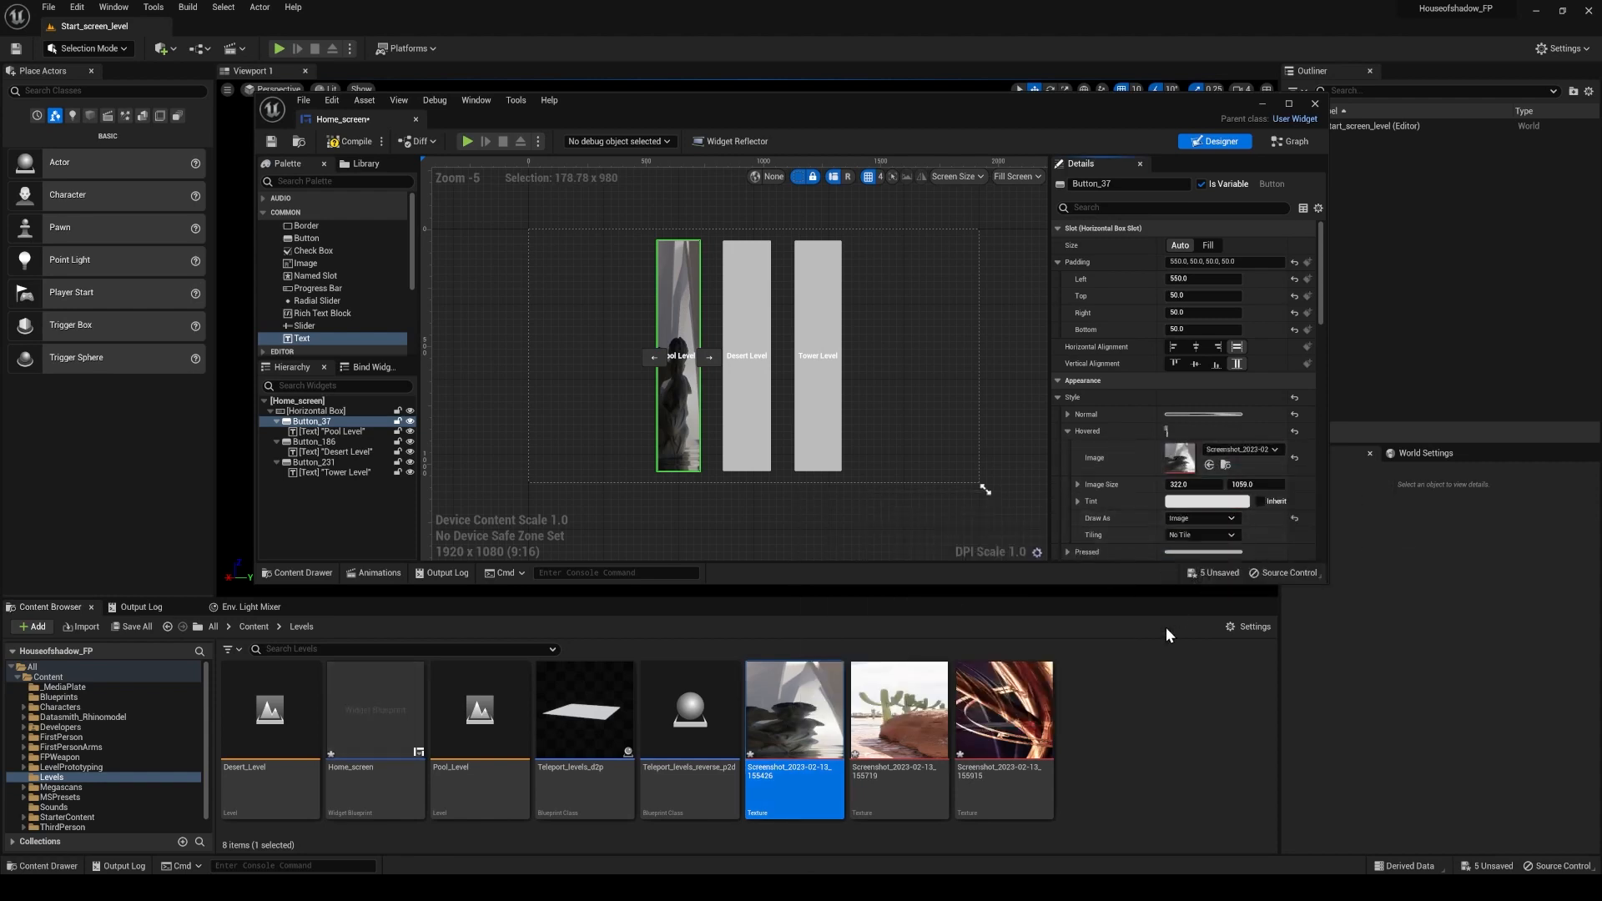
click(1171, 678)
Assign Screenshot_2023-02-13_155719 as the Desert Level button's Hovered and Normal image, with the Hovered state drawn as Image.
click(758, 423)
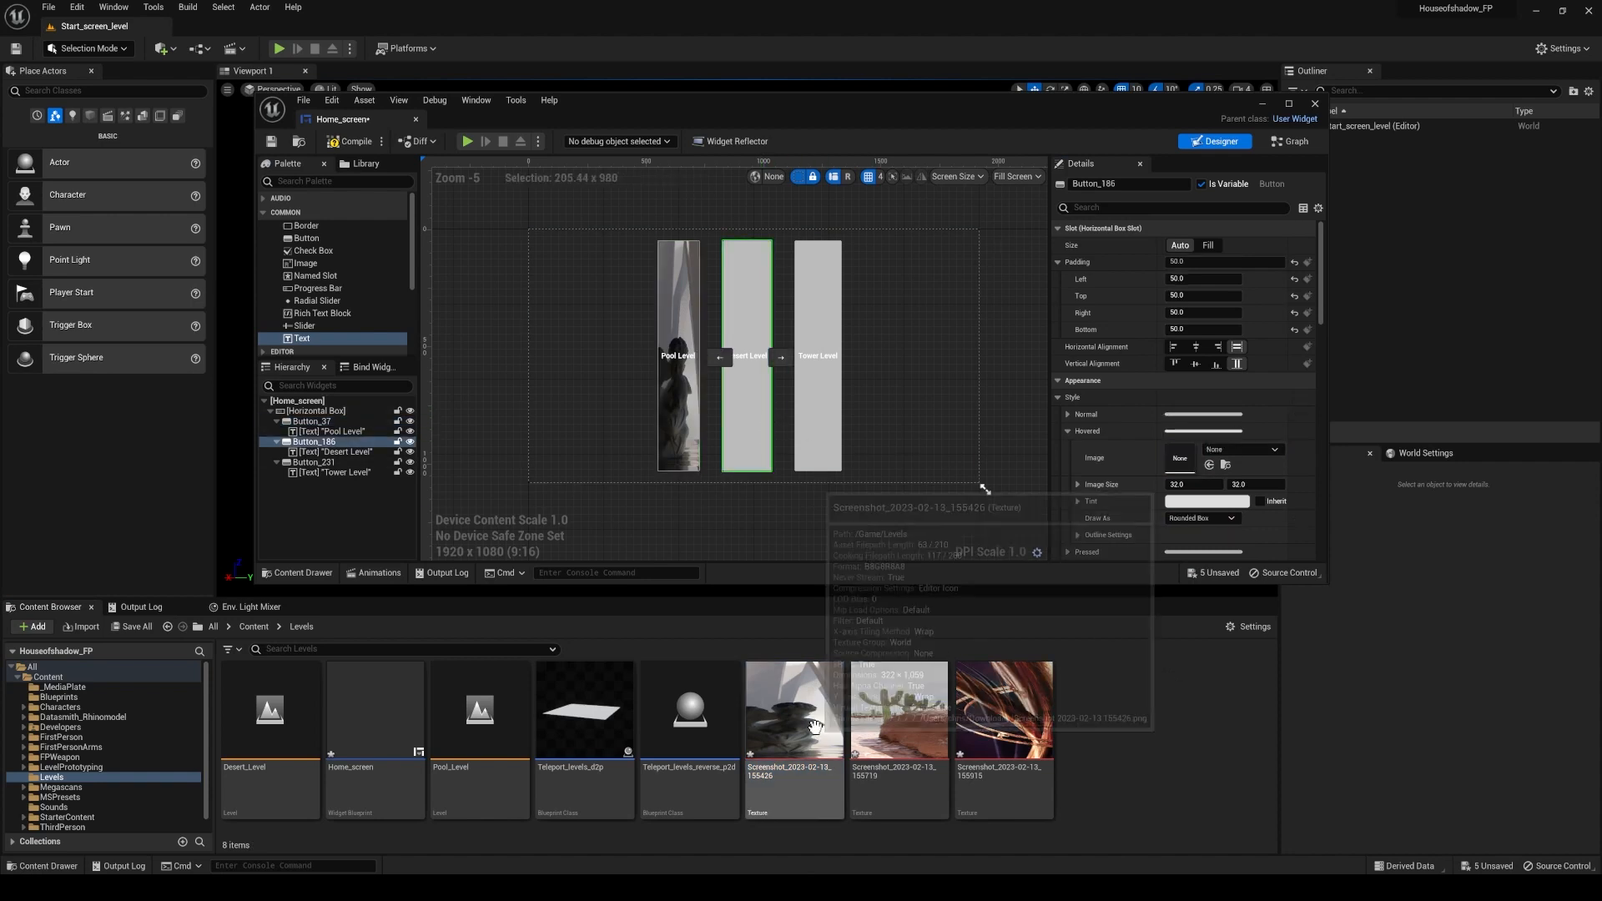
mouse_move(899, 709)
mouse_down()
mouse_move(1175, 501)
mouse_move(1178, 461)
mouse_up()
click(1201, 518)
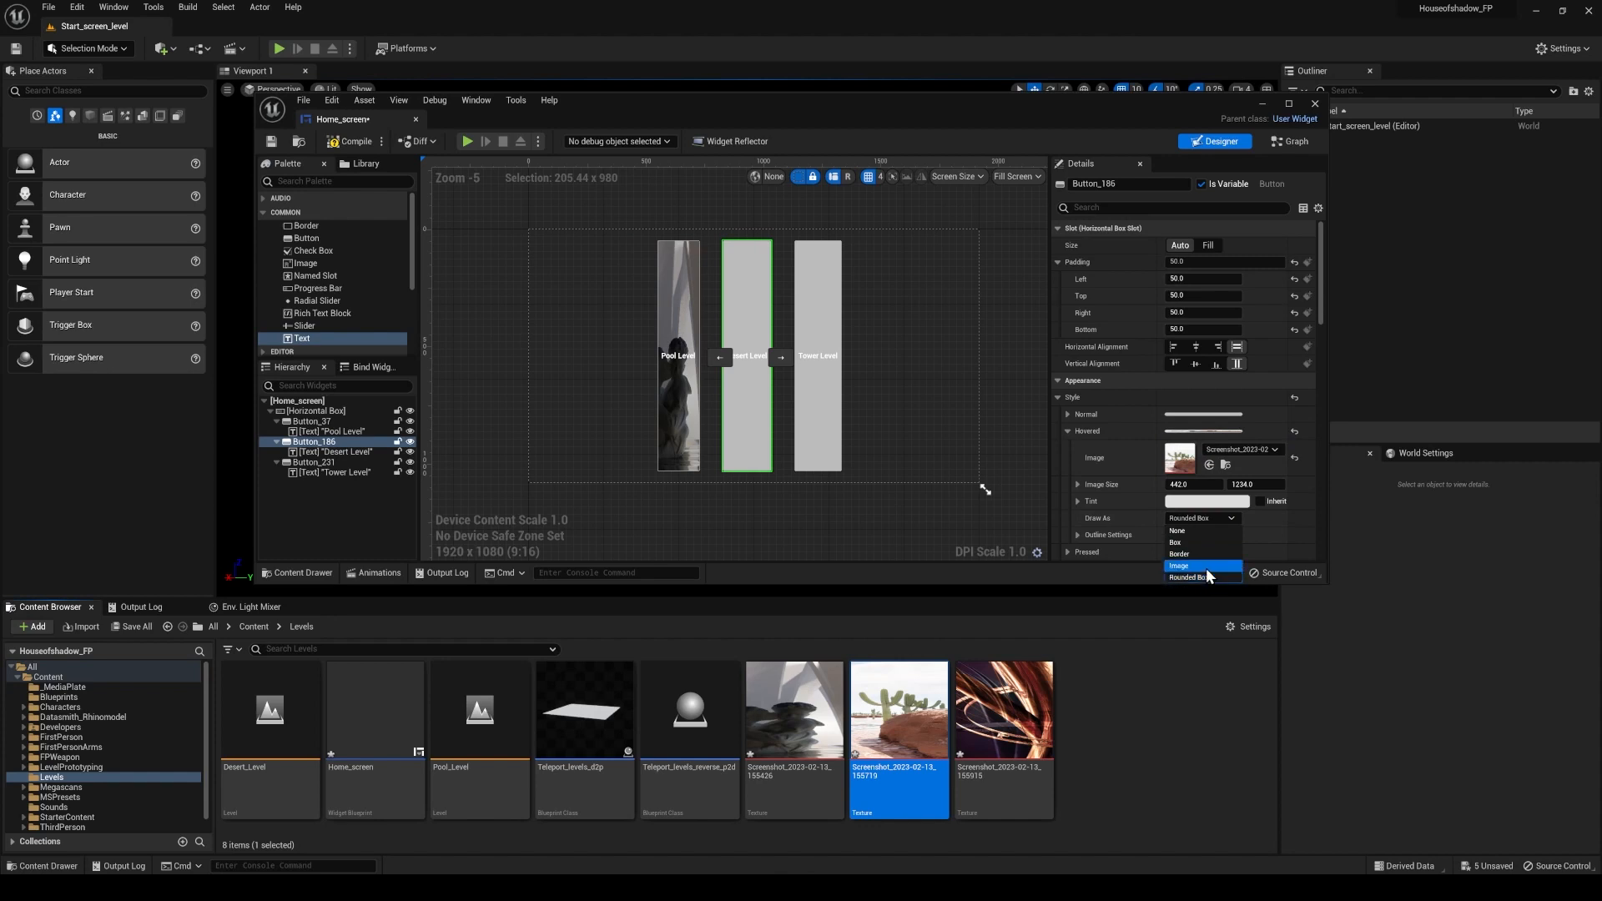
click(1206, 567)
click(1067, 414)
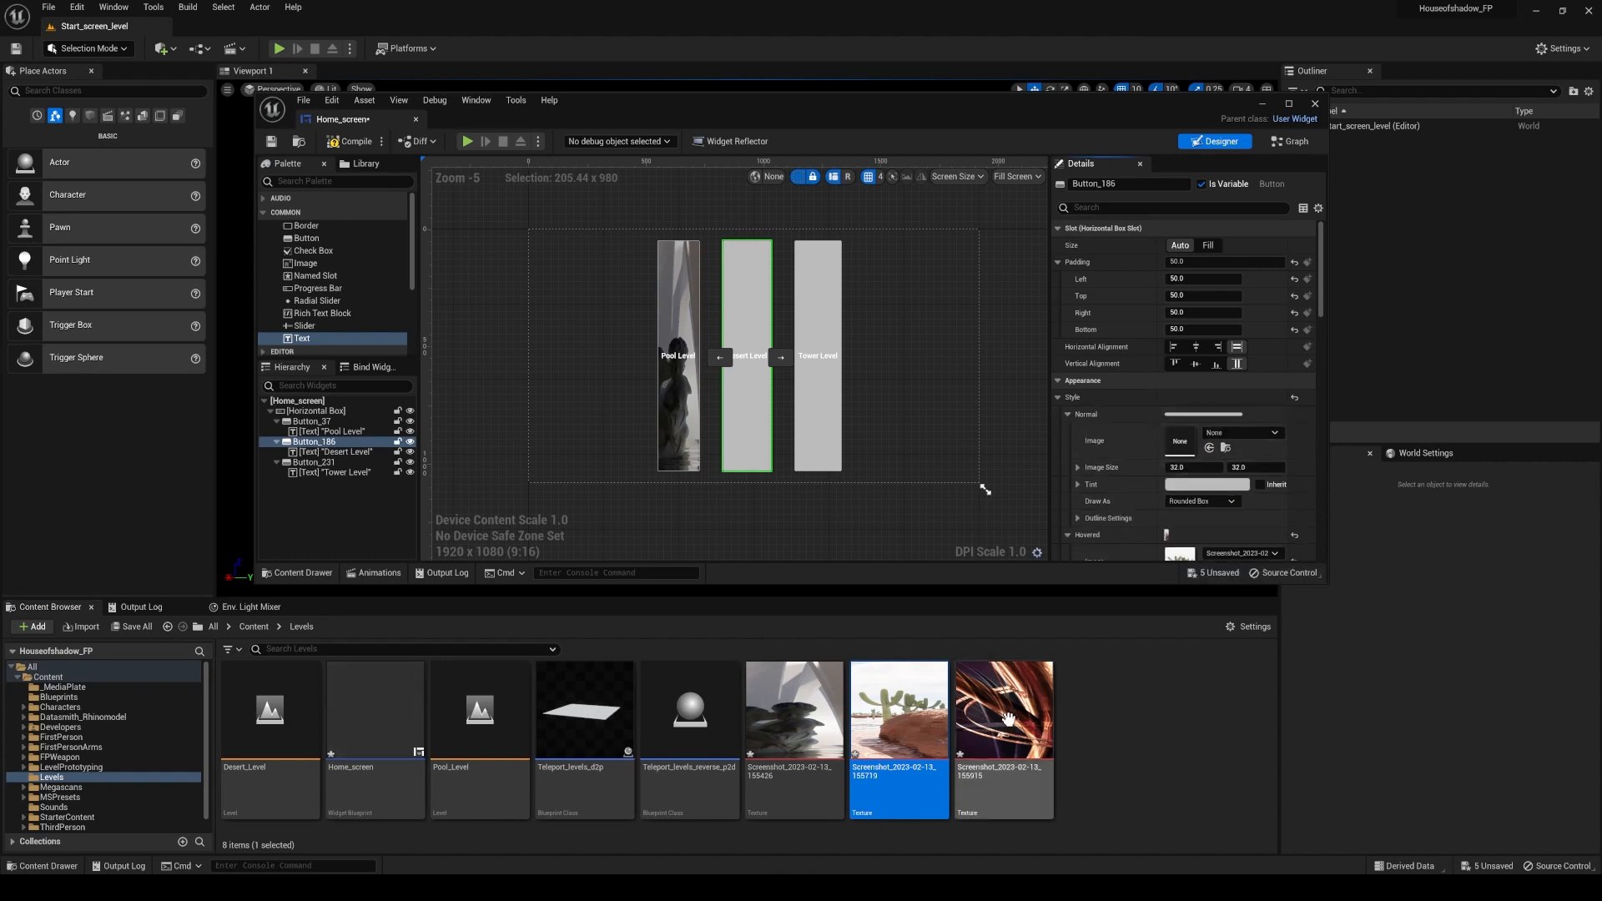
drag(898, 718, 1156, 441)
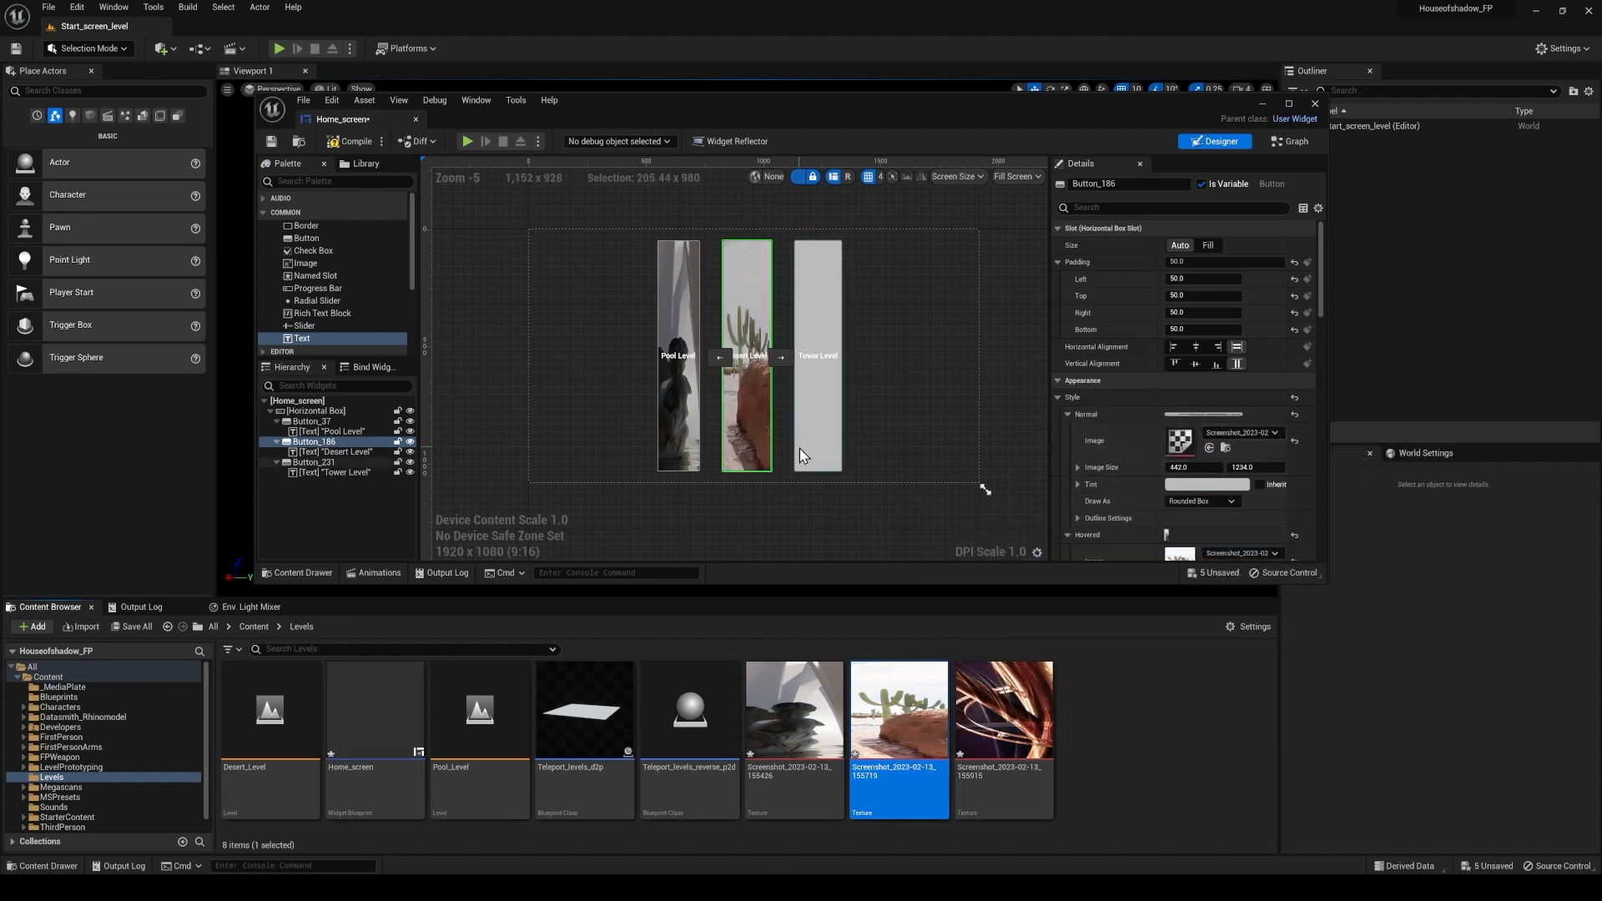
click(1146, 731)
Assign Screenshot_2023-02-13_155915 as the Tower Level button's Normal and Hovered image, with the Hovered state drawn as Image.
click(818, 400)
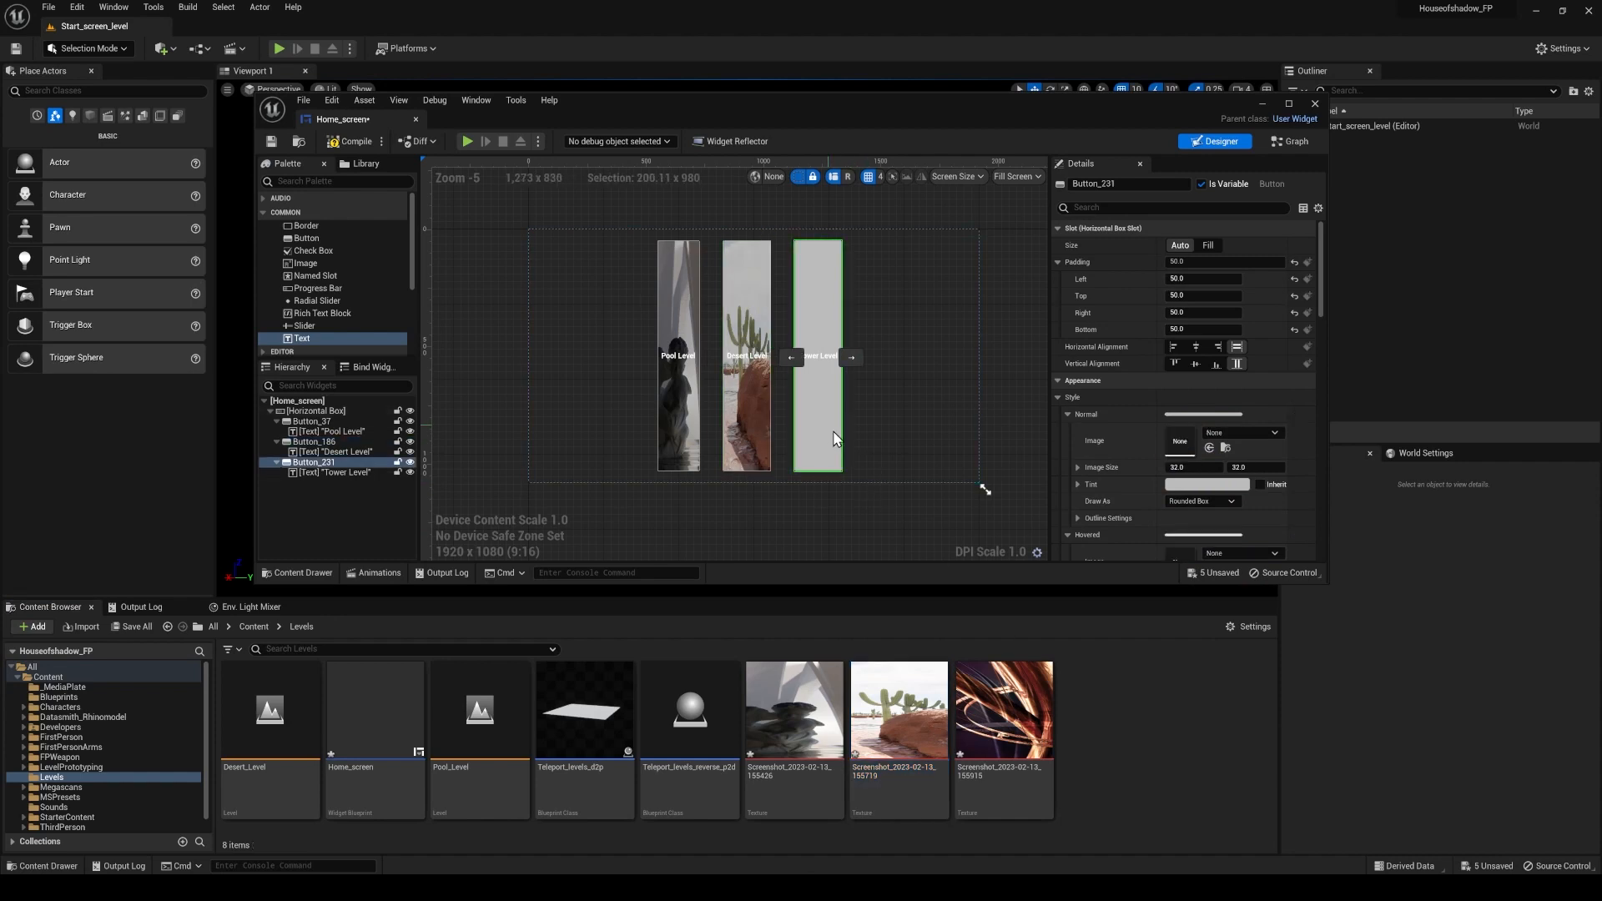
drag(1014, 757, 1180, 441)
click(1027, 748)
mouse_move(1027, 749)
mouse_down()
mouse_move(1260, 543)
mouse_move(1207, 511)
mouse_up()
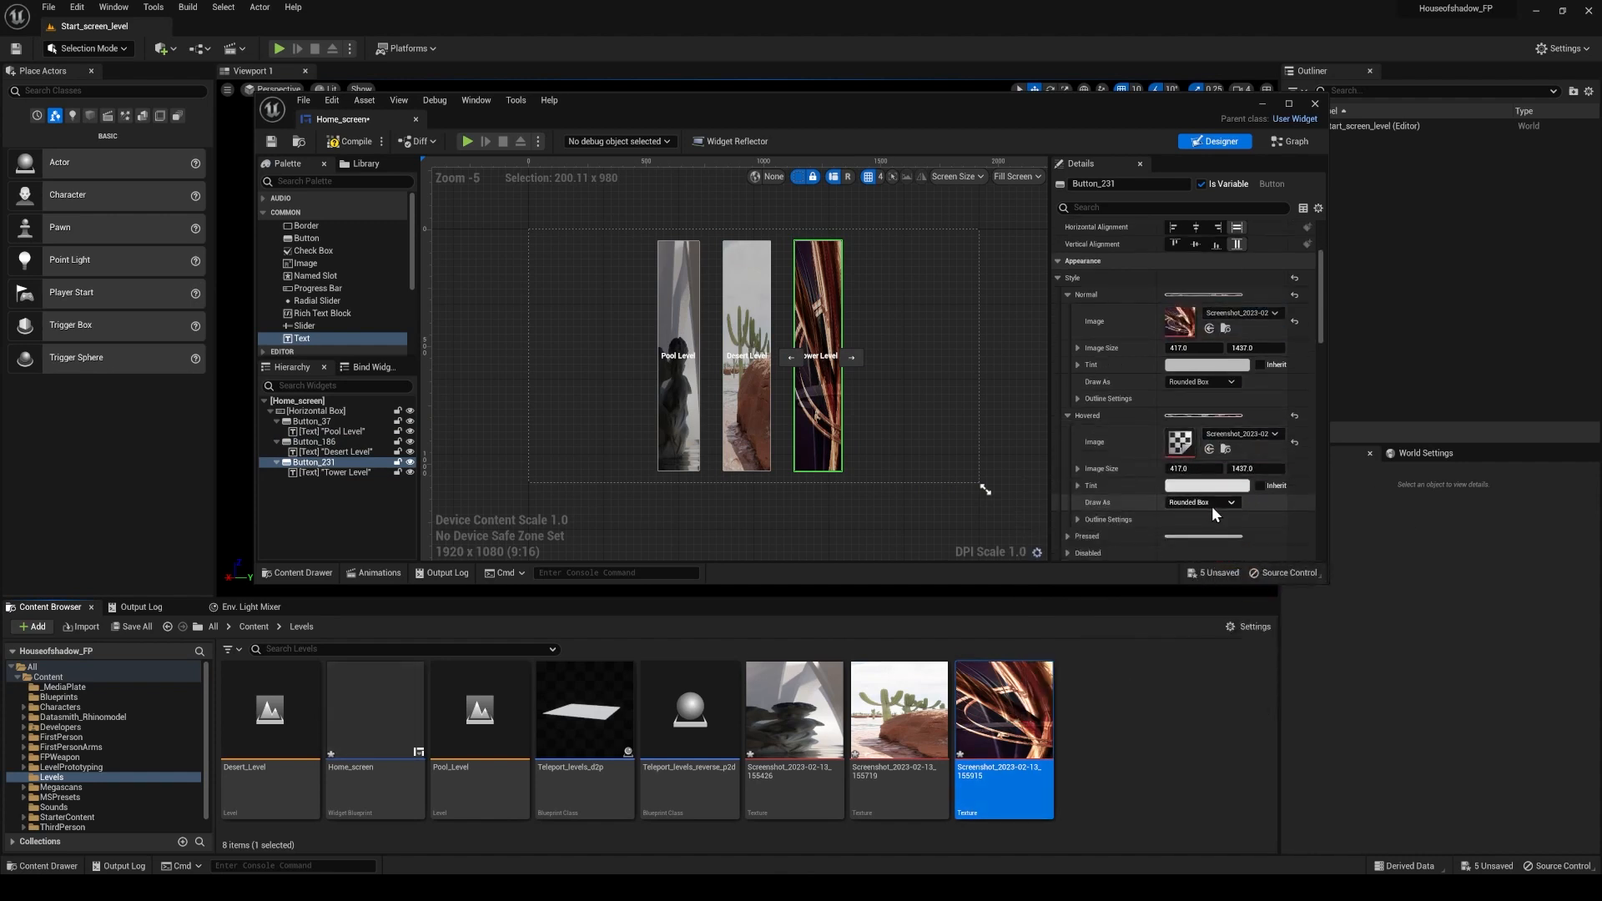
click(1210, 503)
click(1205, 552)
click(1179, 743)
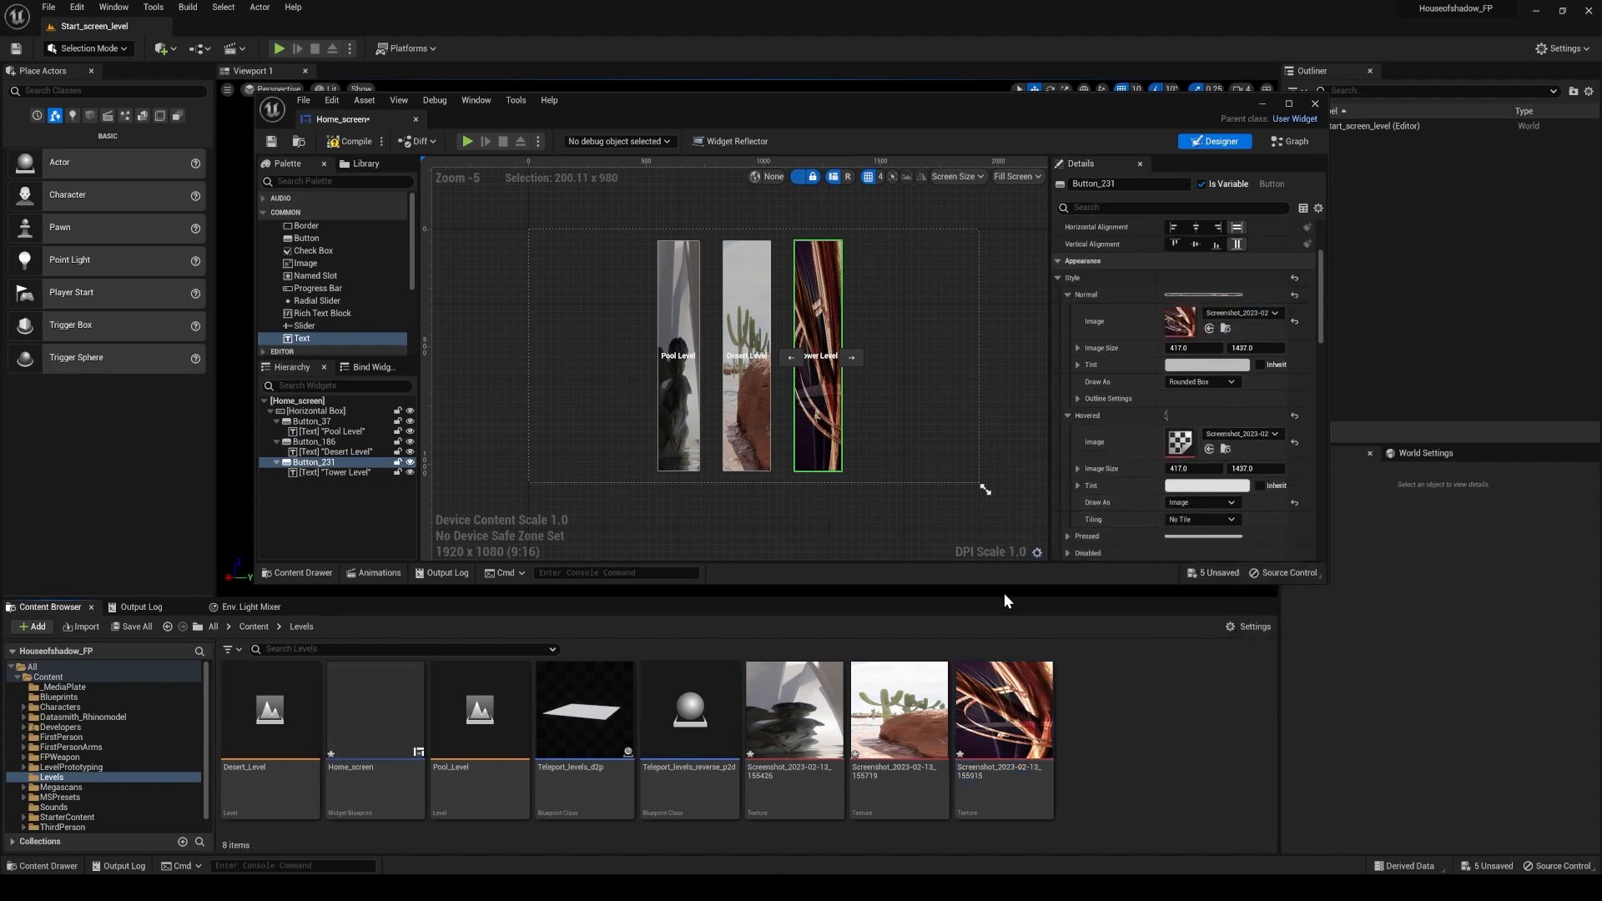
click(1014, 410)
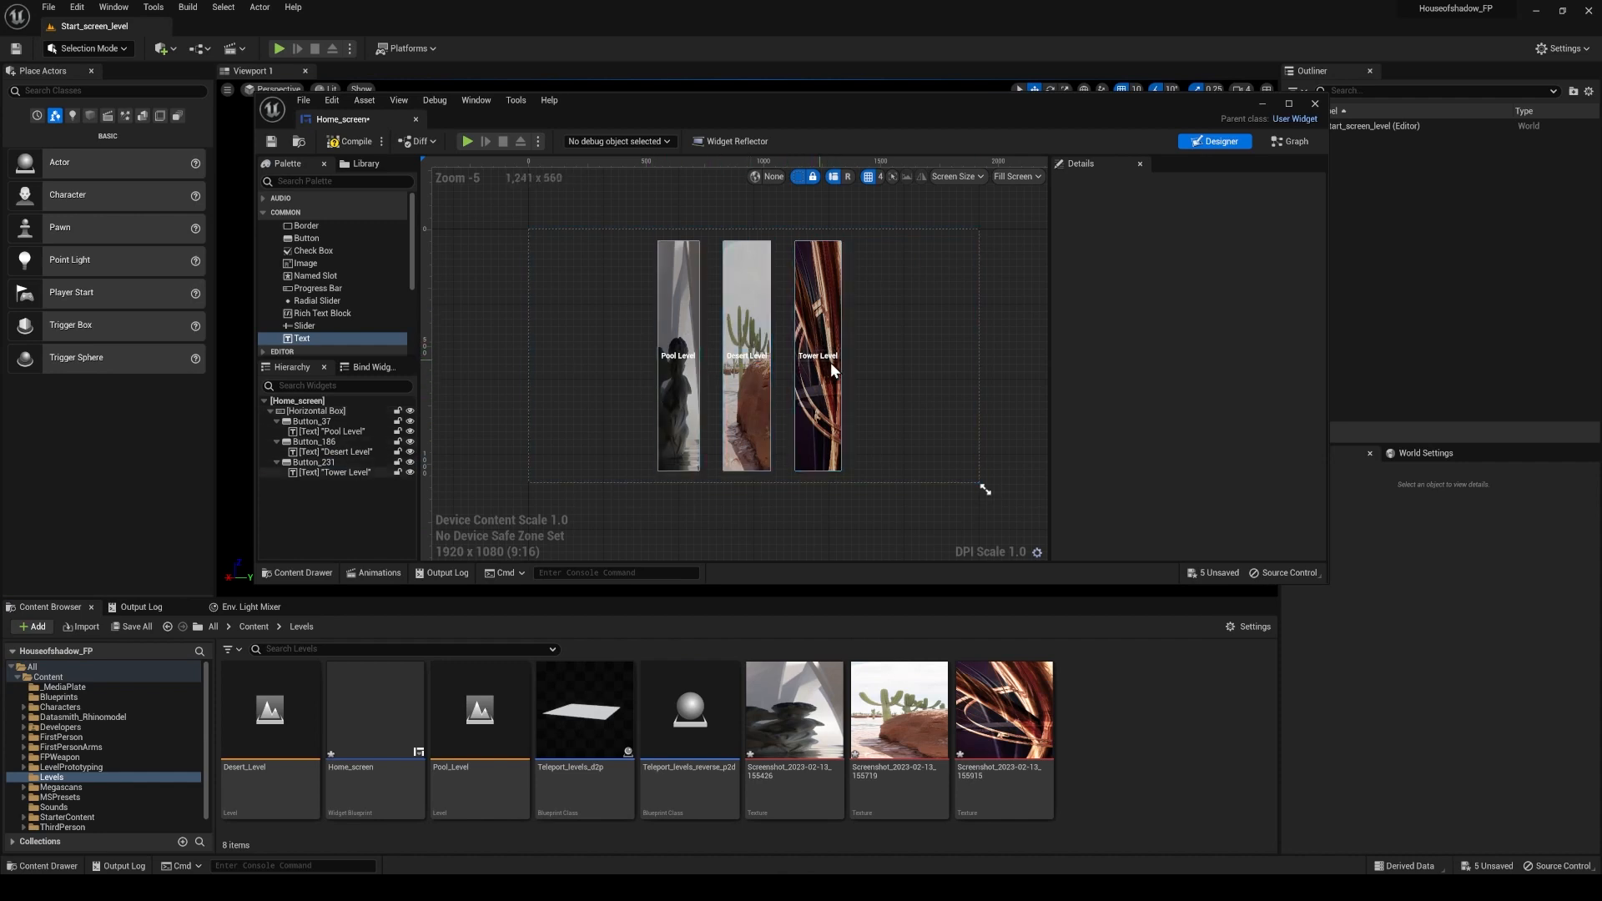
Check the Pool Level text's font settings and compile the Home_screen widget.
click(682, 364)
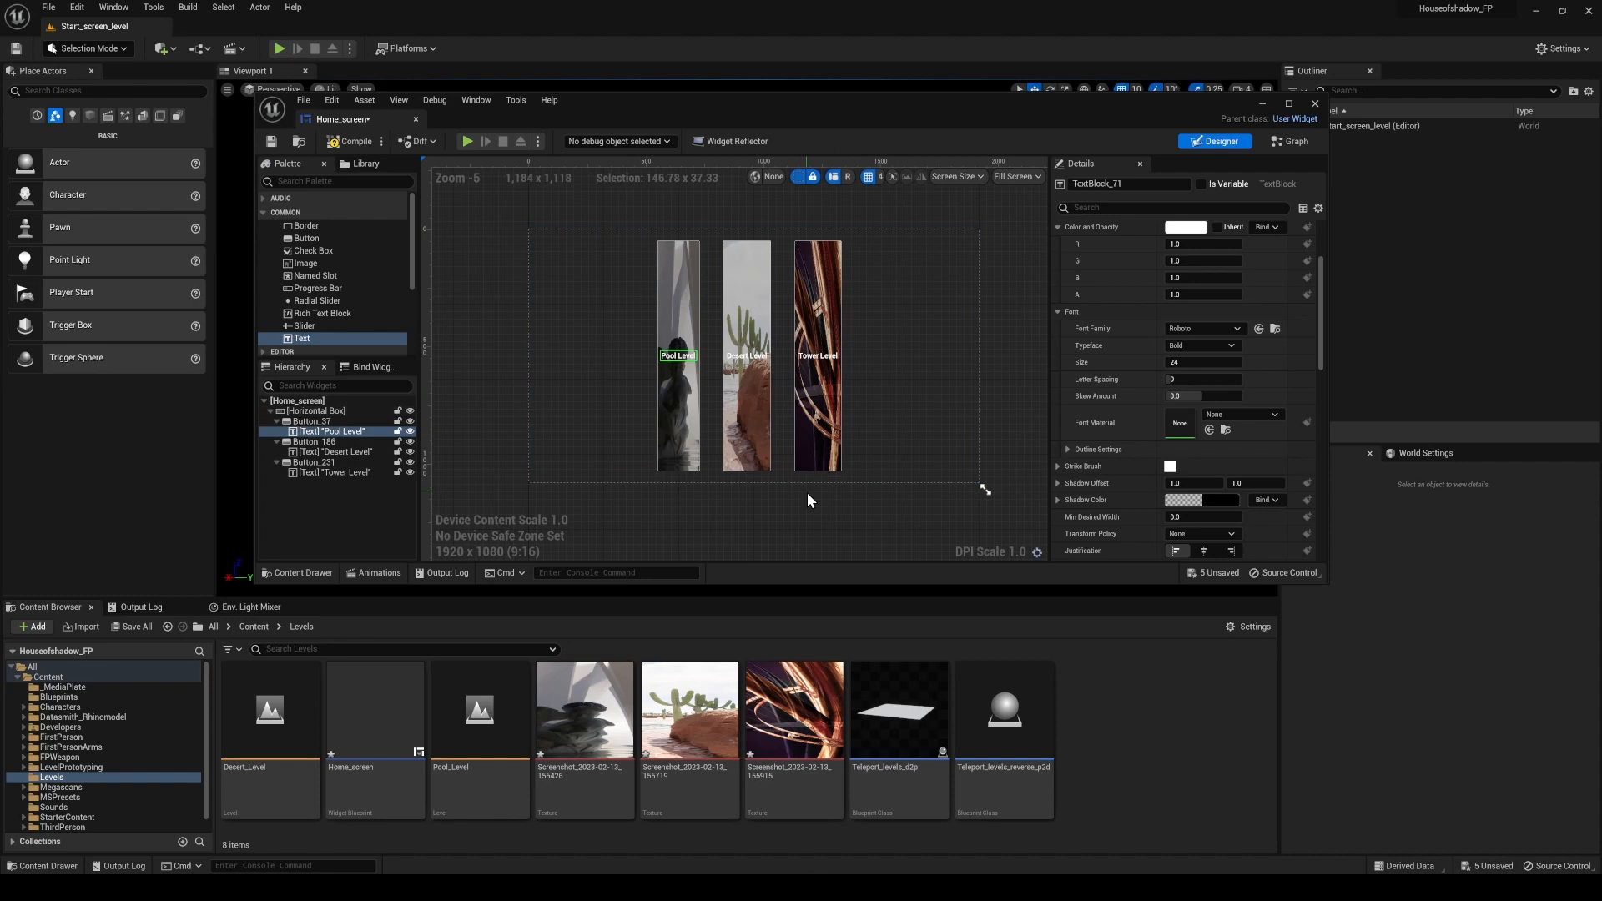
click(776, 506)
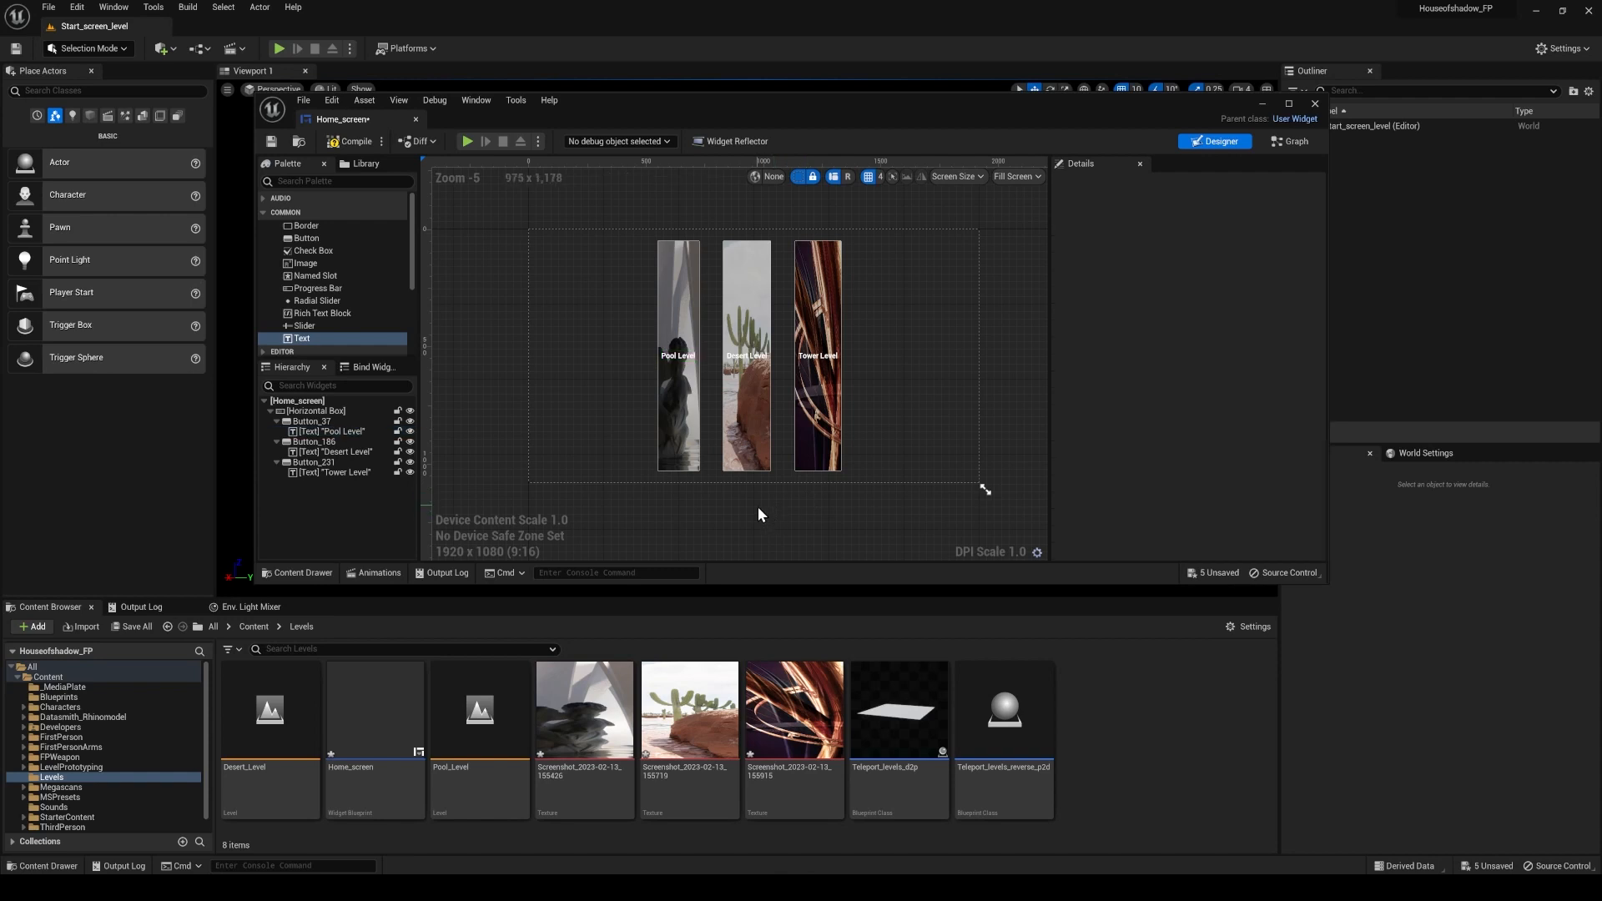
click(346, 142)
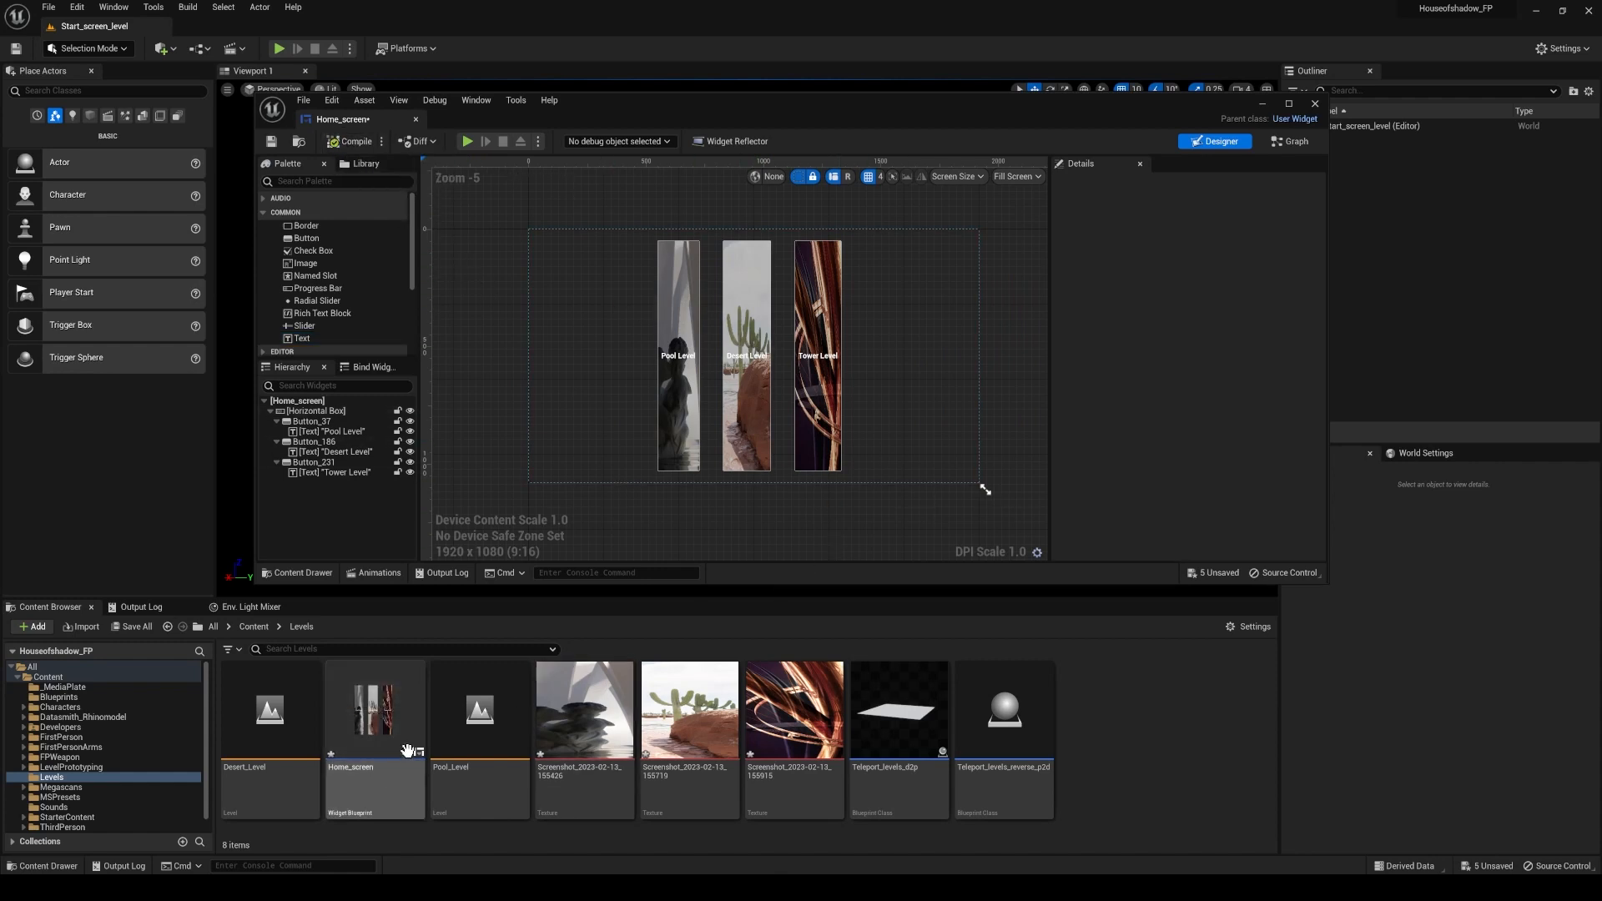
Create a new level named Home_screen_Level in the Levels folder.
right_click(1105, 721)
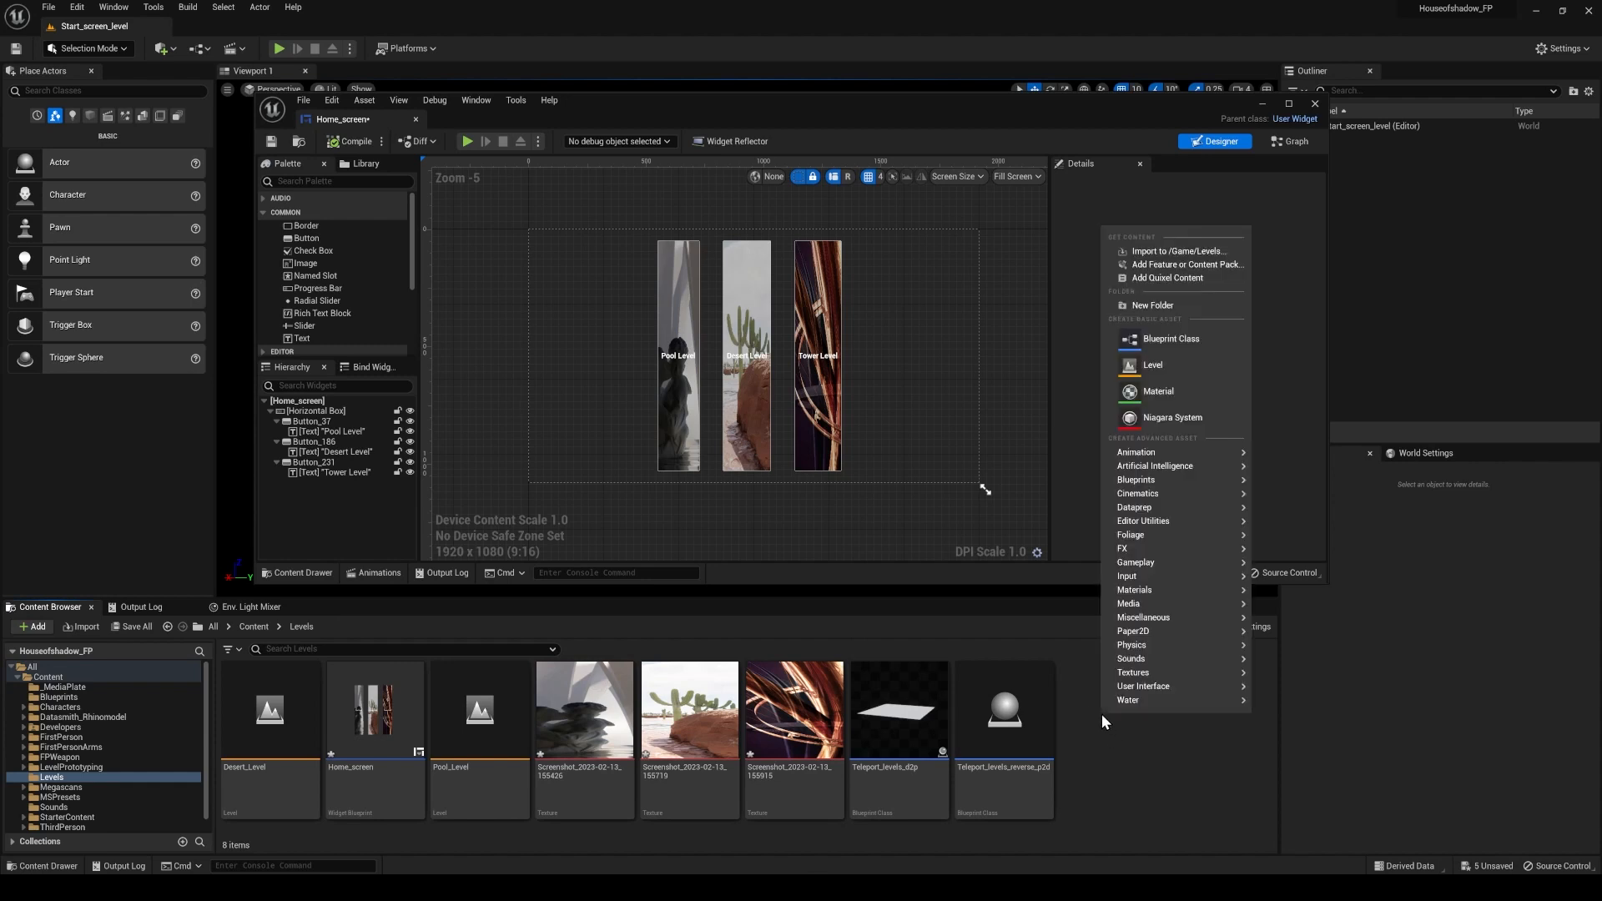
click(1152, 367)
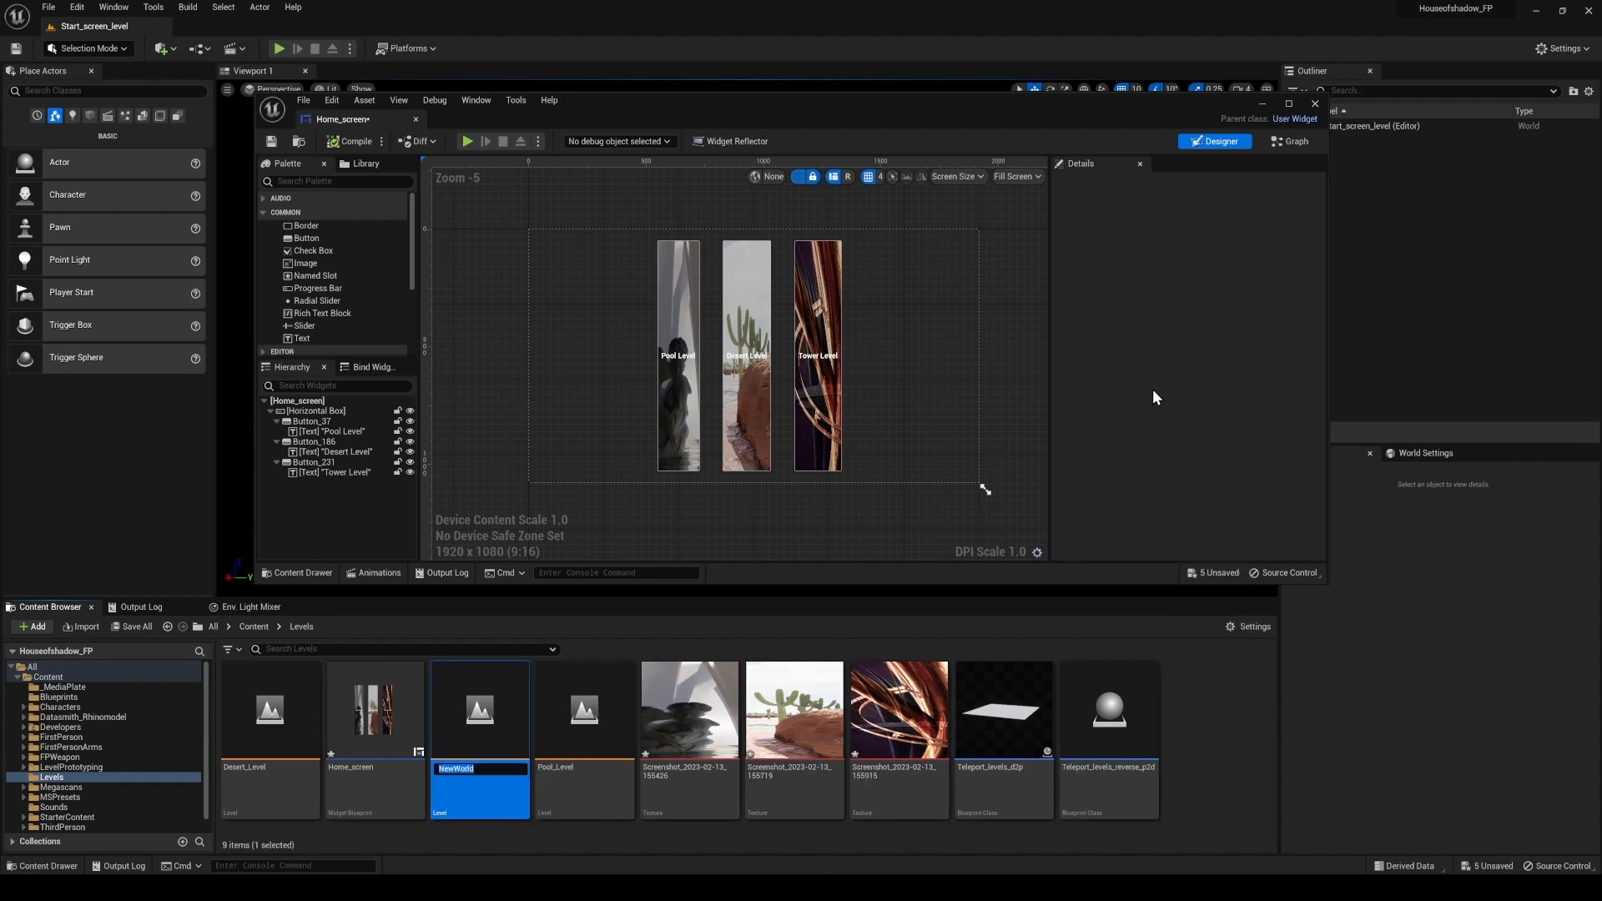
text(Home_screen_Level)
key(Return)
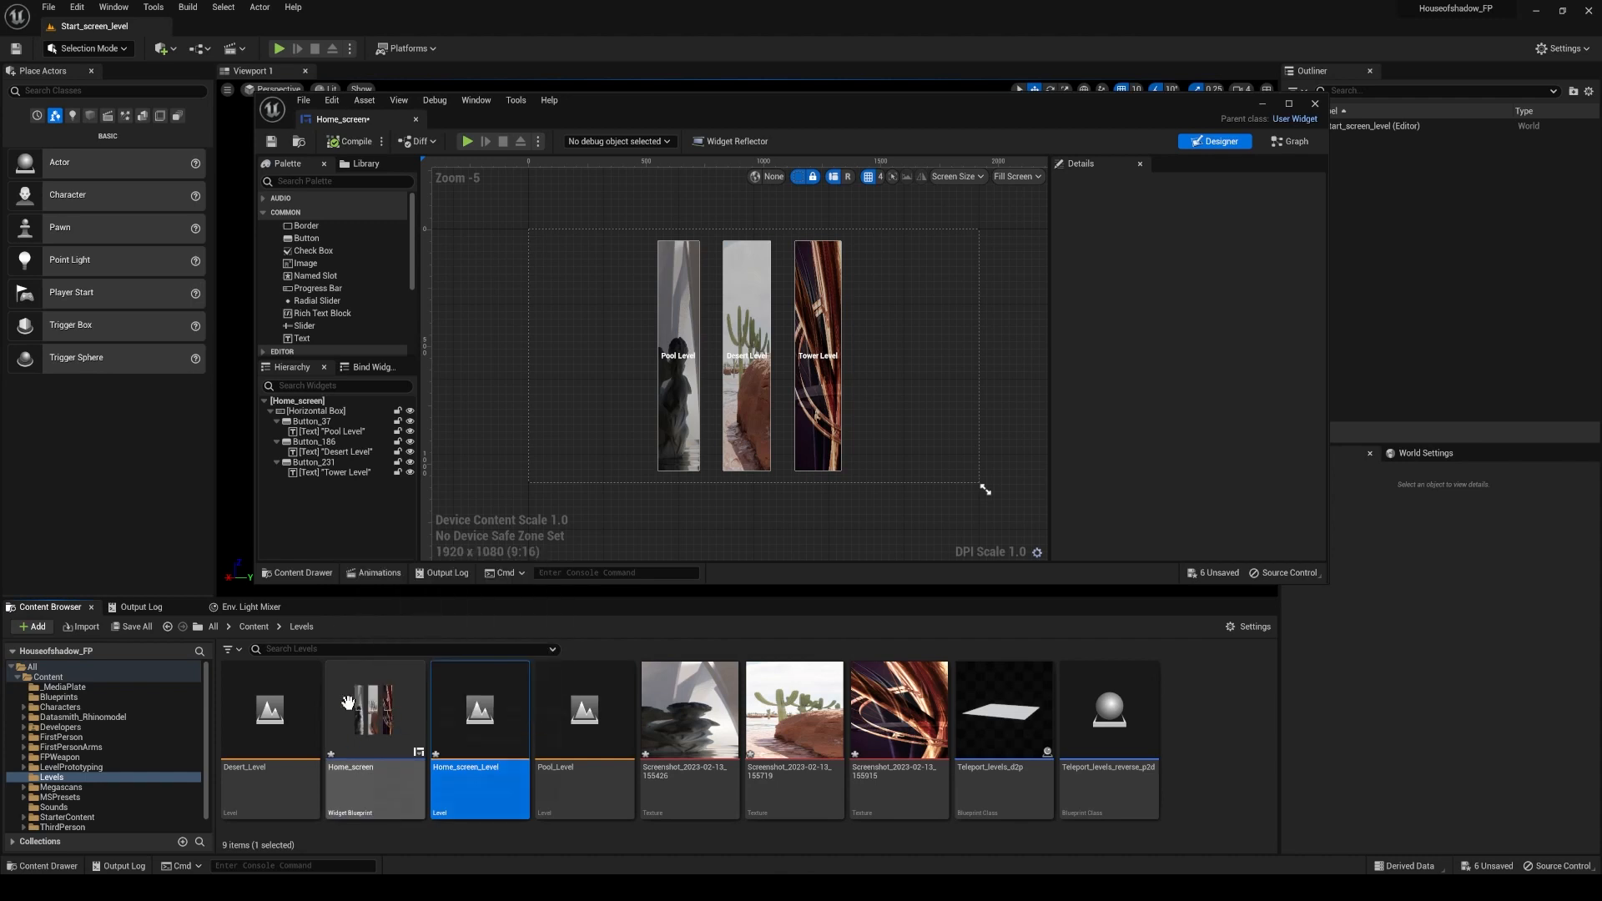
Open Home_screen_Level, saving all the modified content, and close the Home_screen widget editor.
double_click(507, 724)
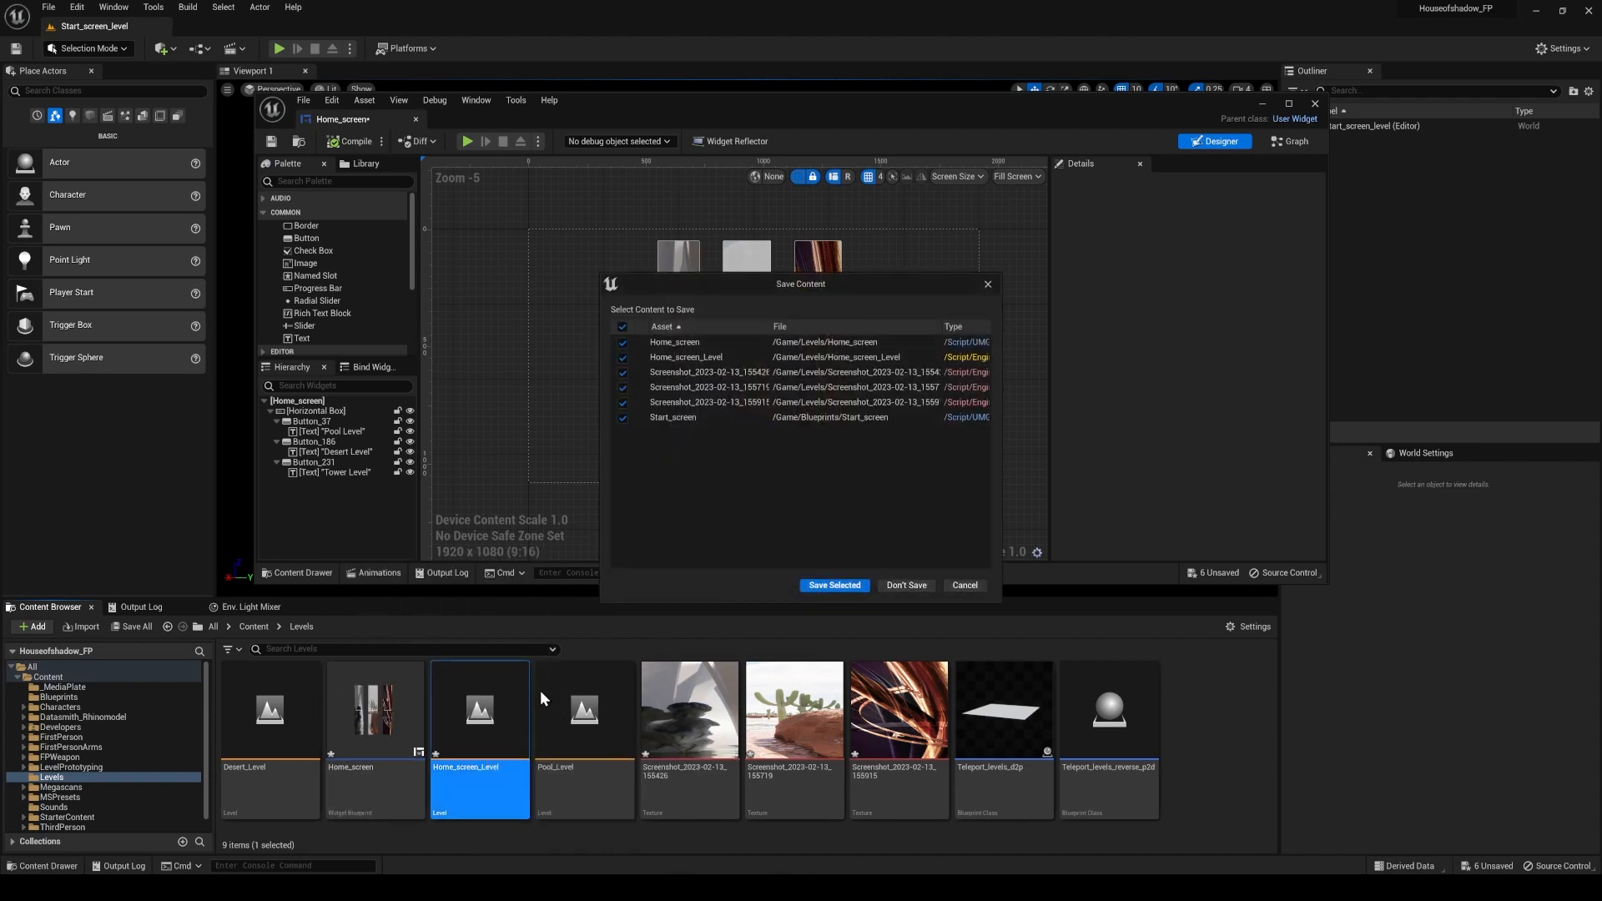
click(847, 587)
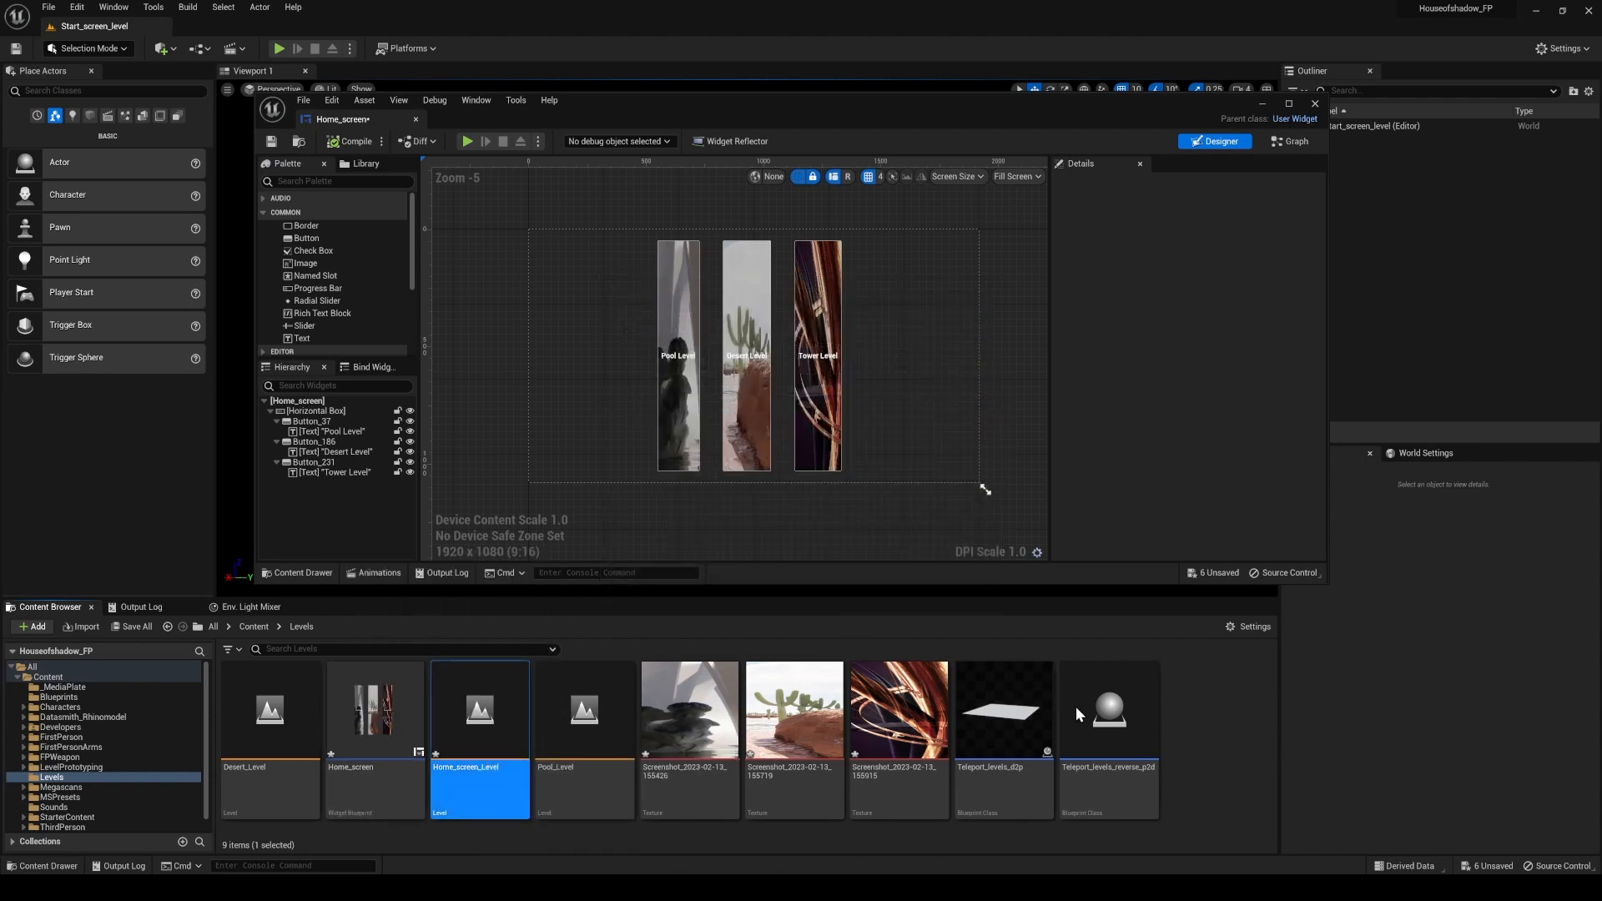
click(1314, 103)
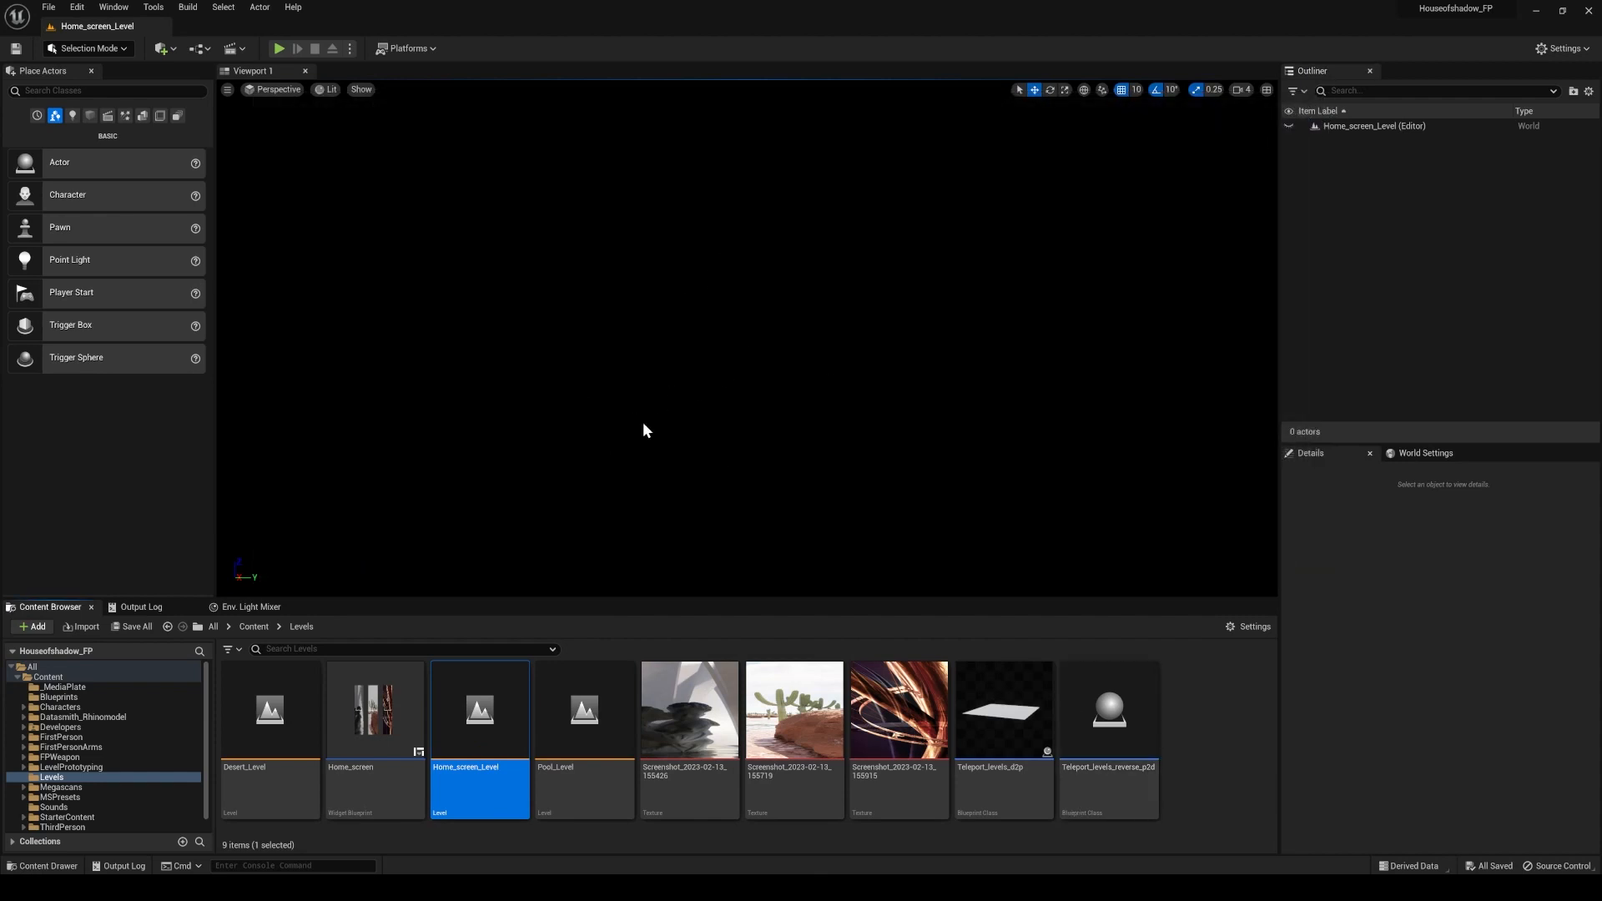
Open the level blueprint of Home_screen_Level and add a Create Widget node connected to Event BeginPlay, aligned beside it.
click(206, 45)
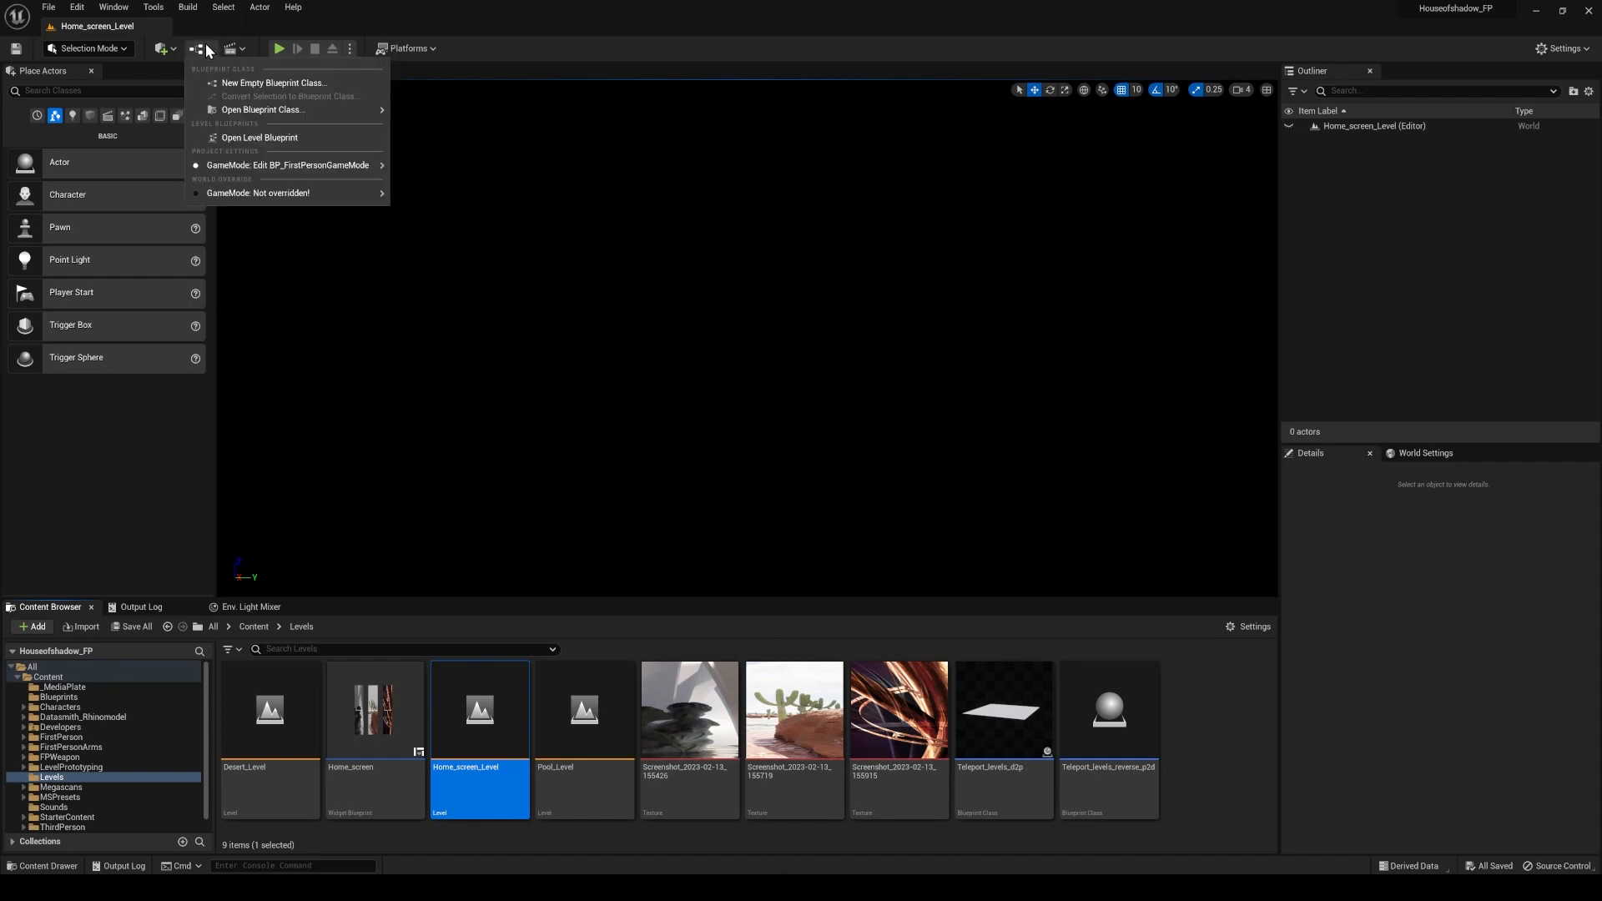
click(282, 139)
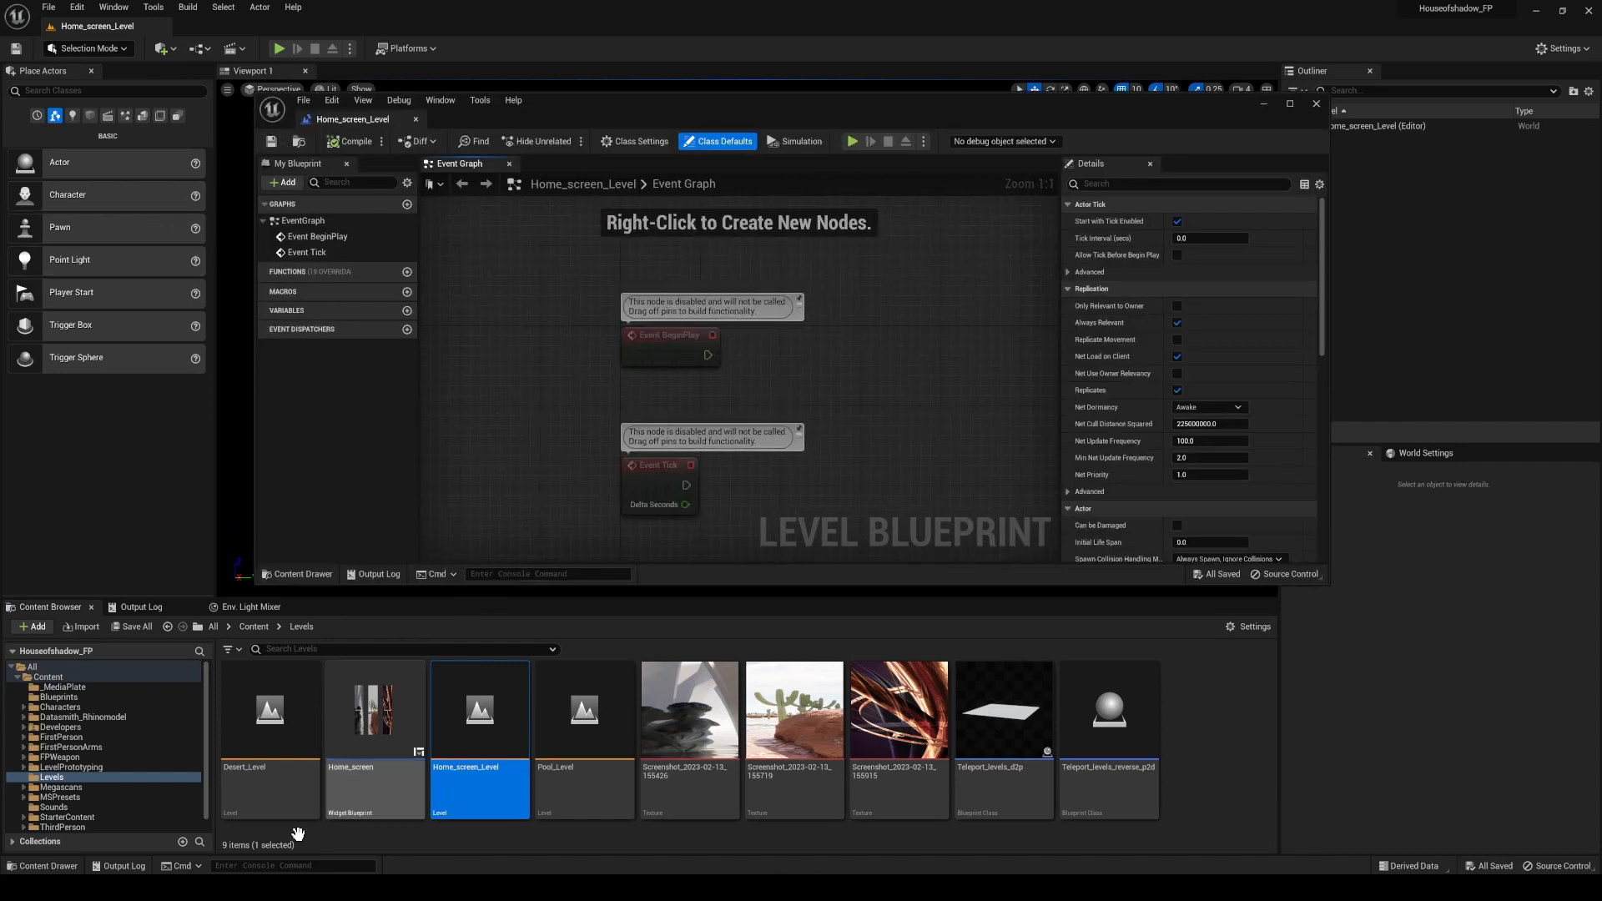
drag(707, 355, 814, 354)
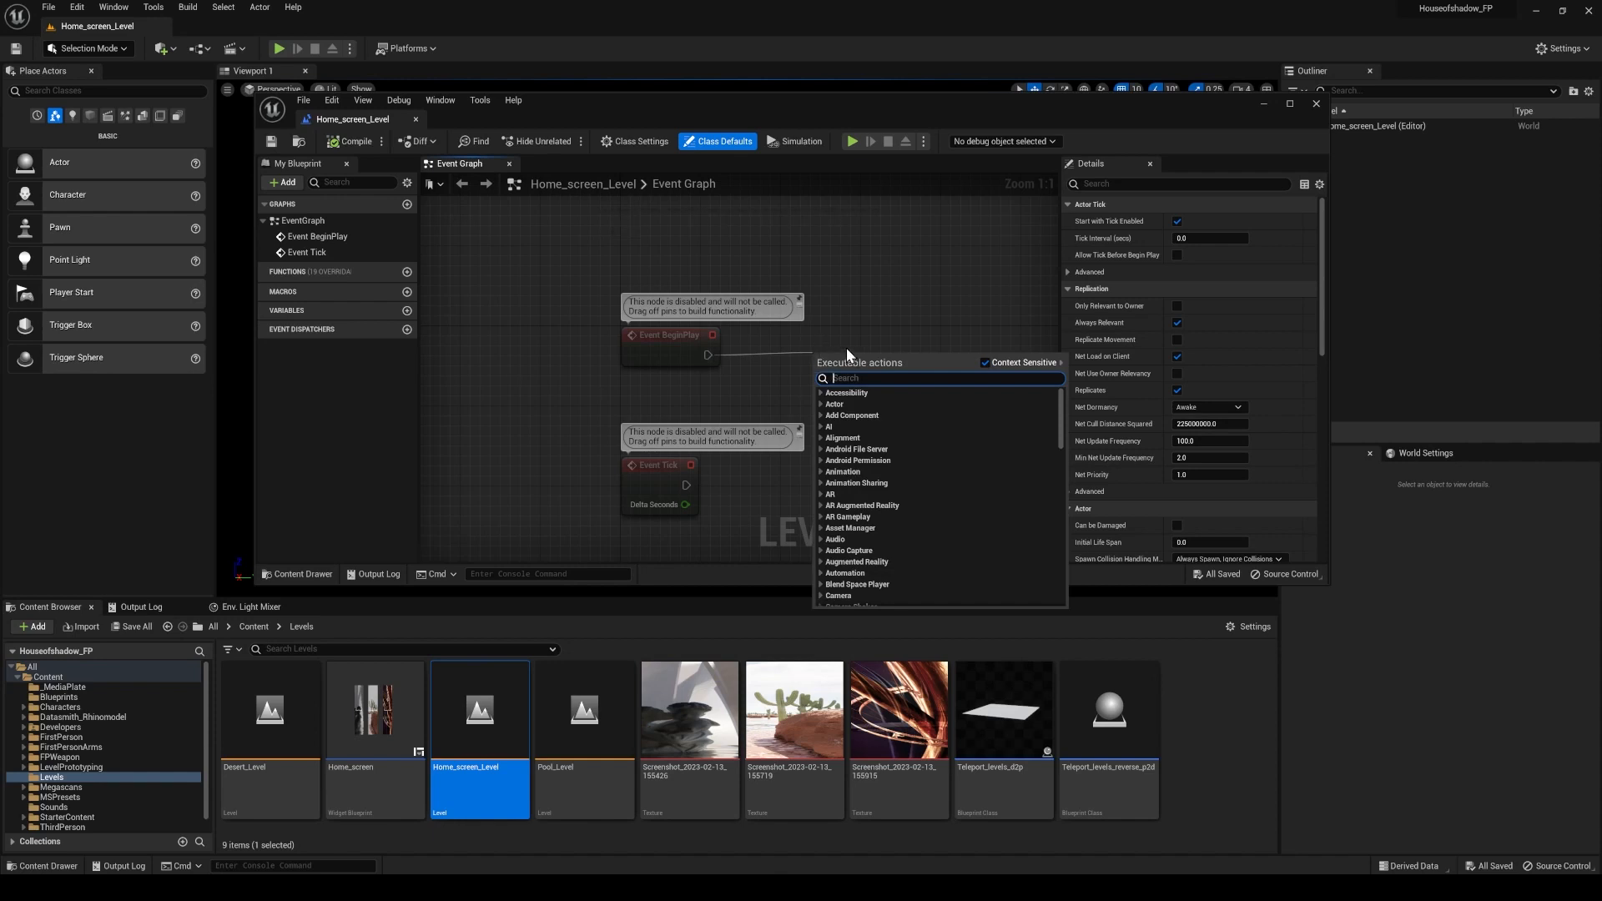
text(creat)
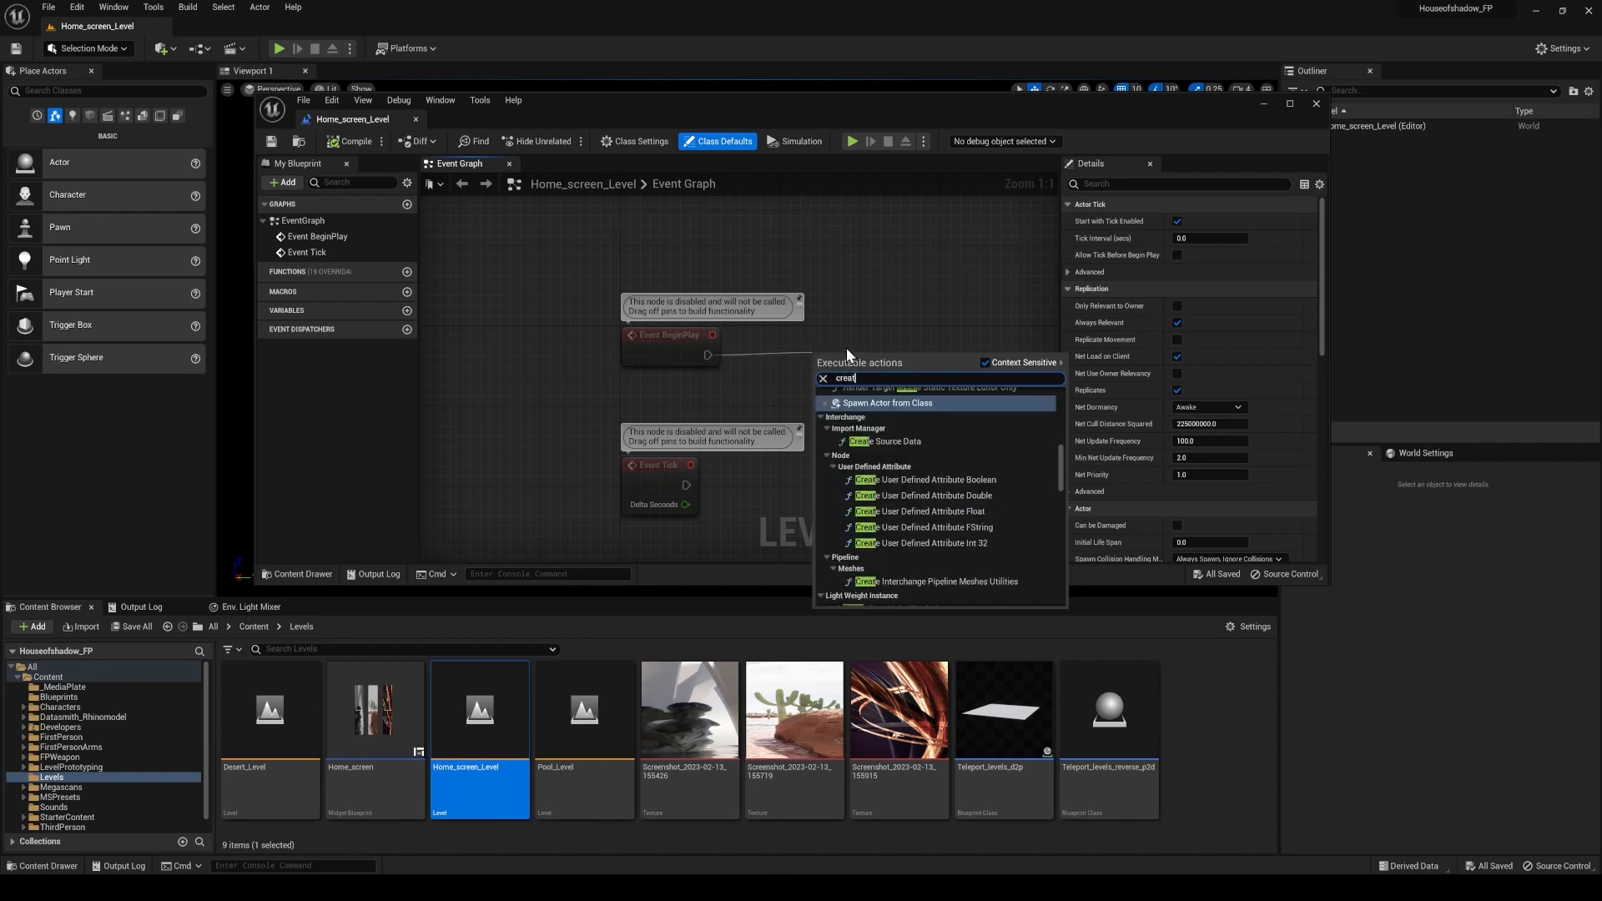
text(ew)
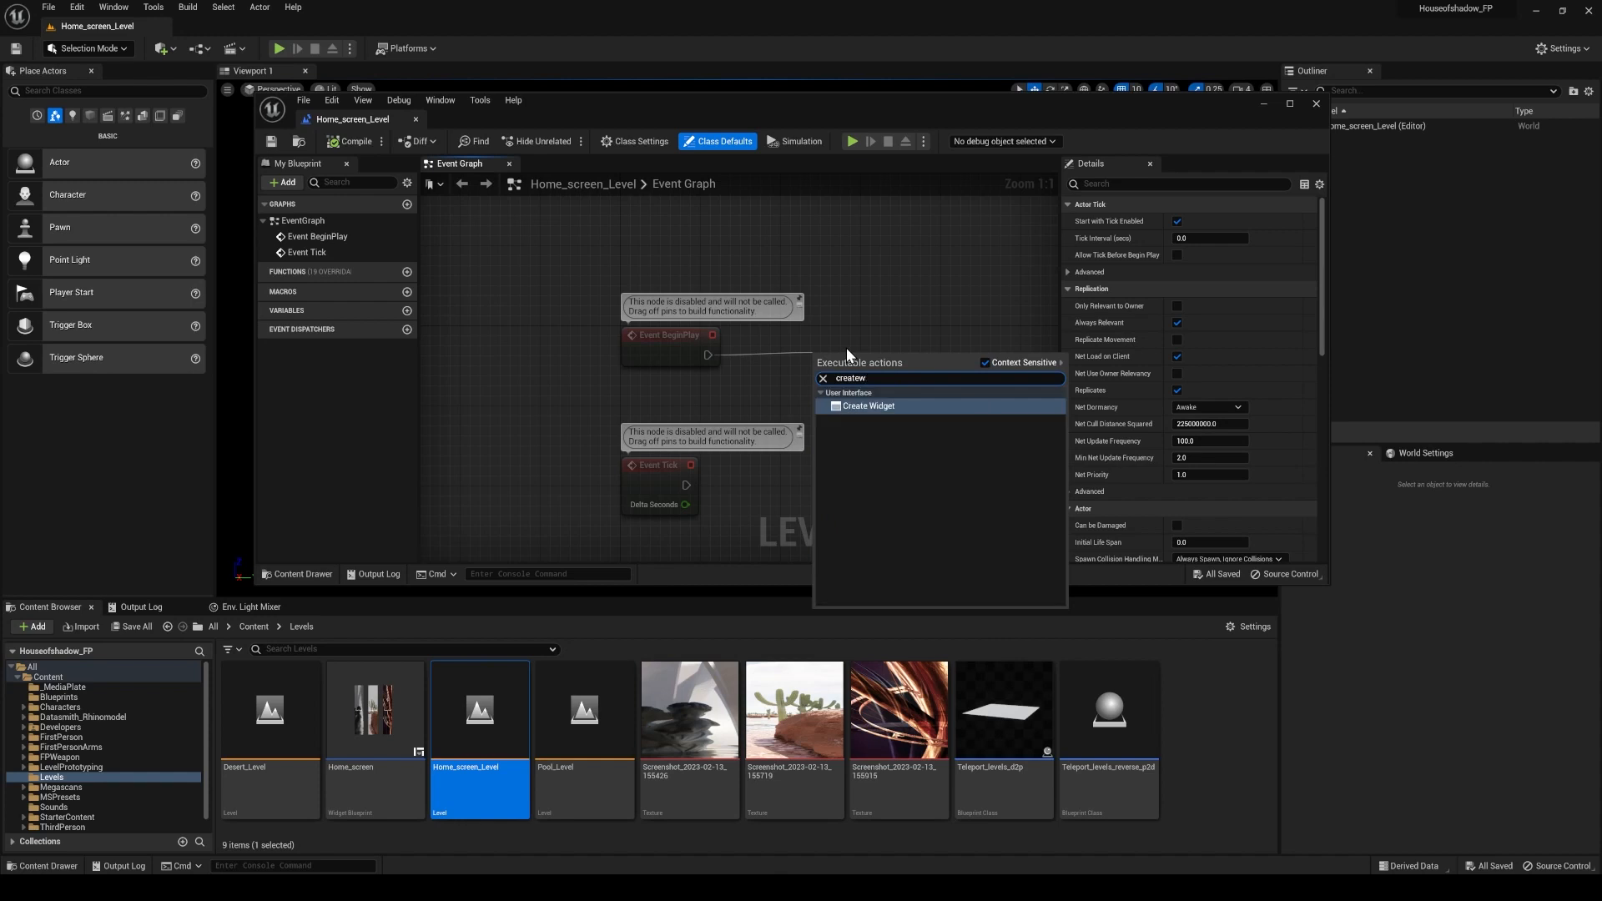
key(Return)
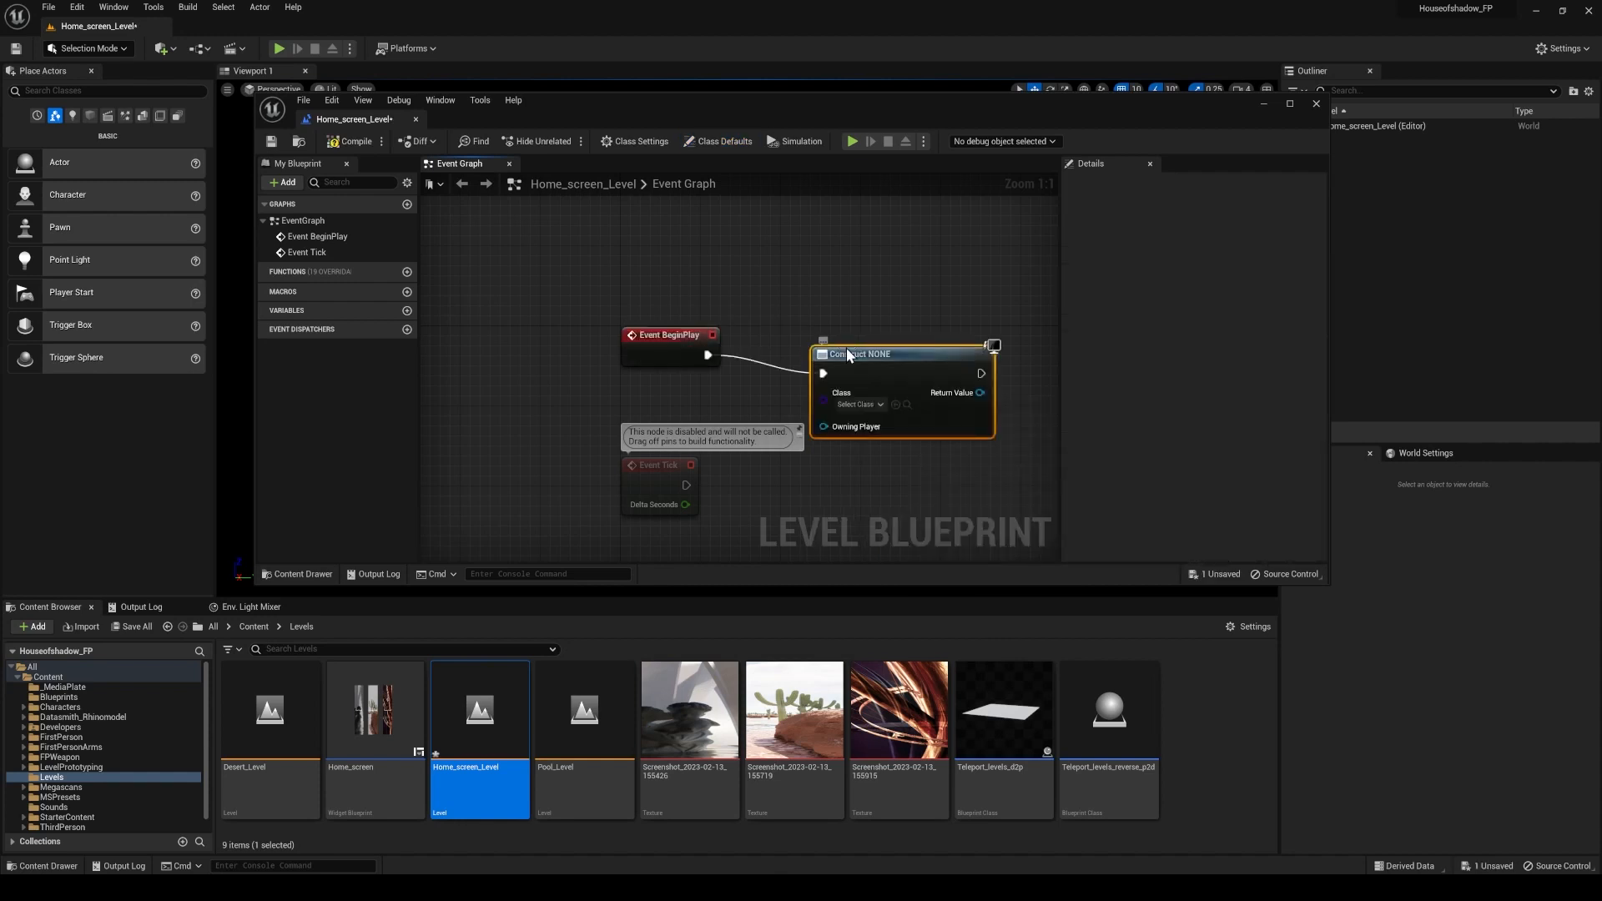
drag(858, 357, 843, 339)
Set the Create Widget node's class to Home_screen.
click(850, 384)
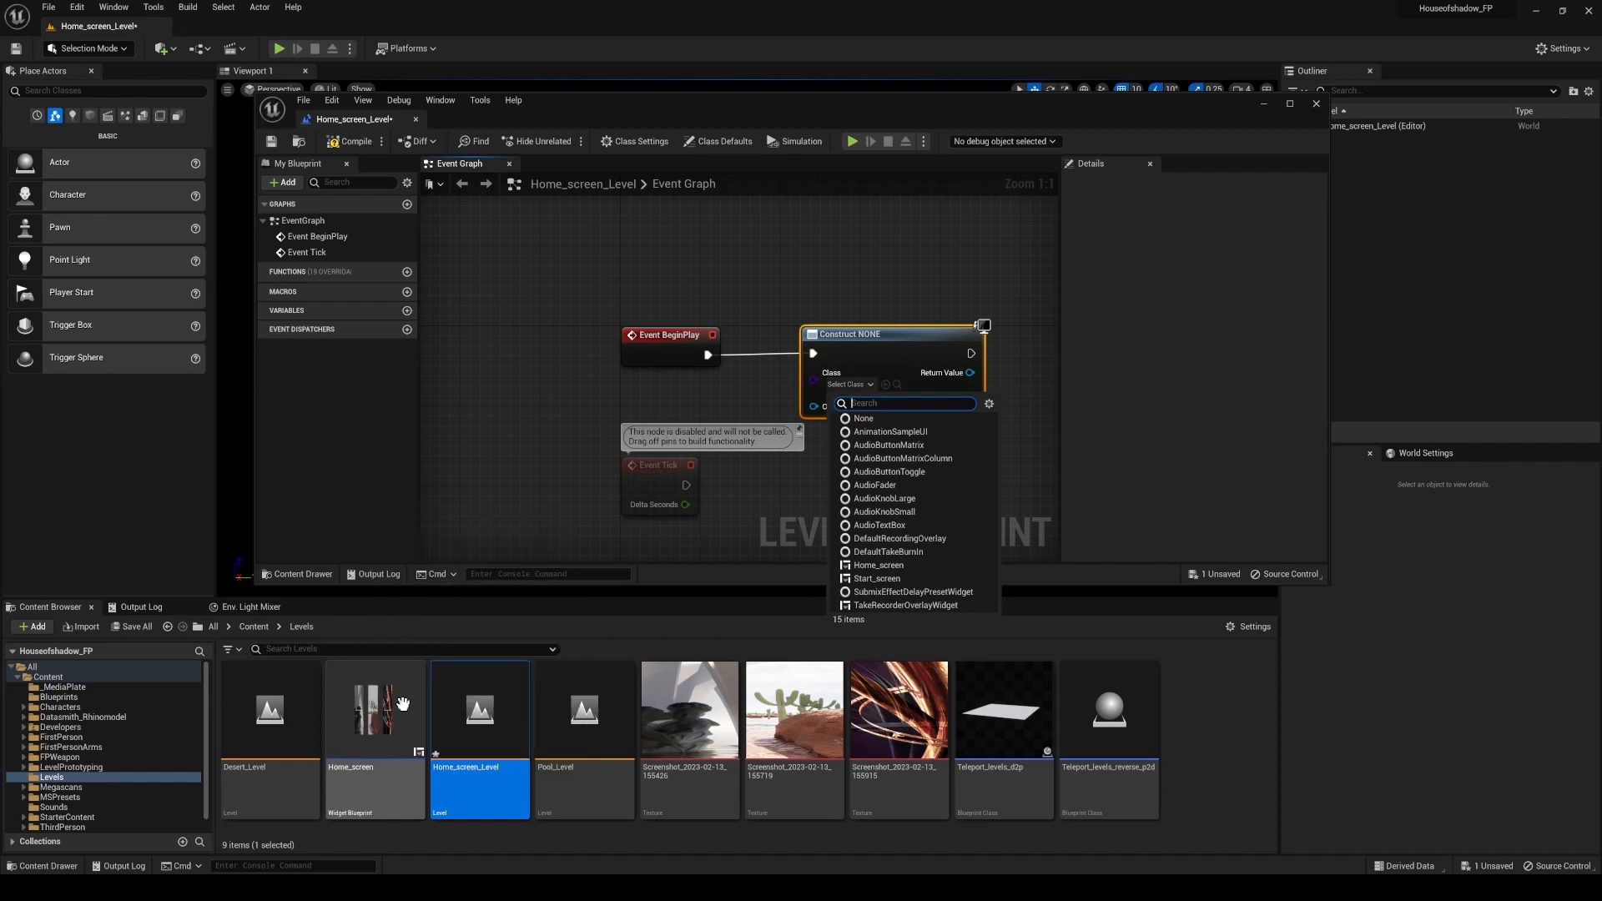
text(hom)
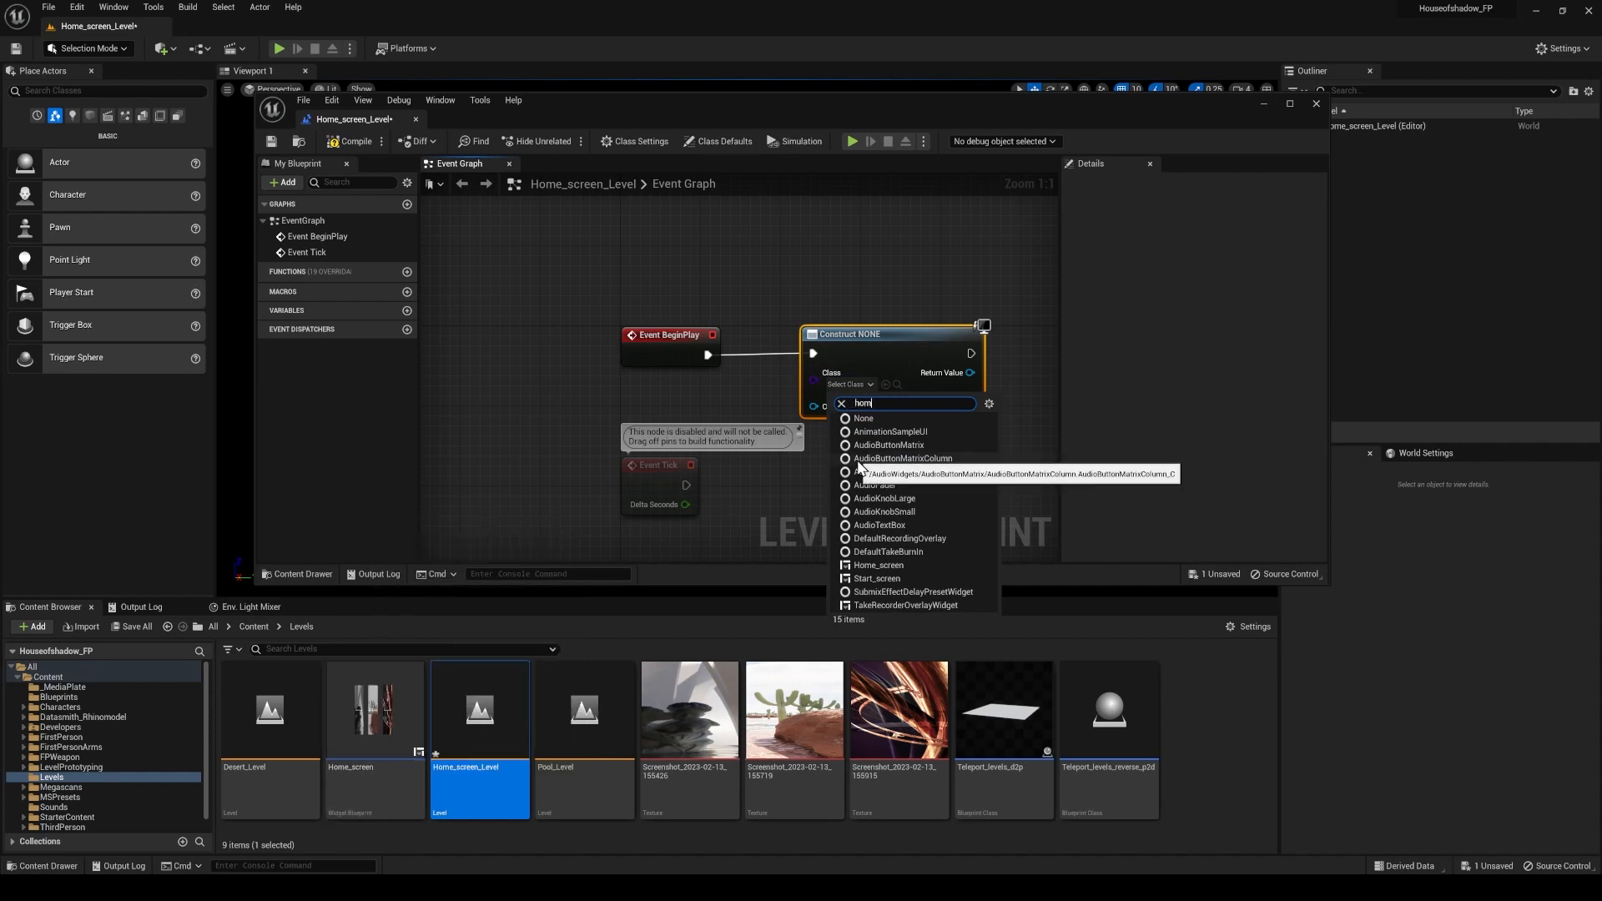
text(e)
click(896, 432)
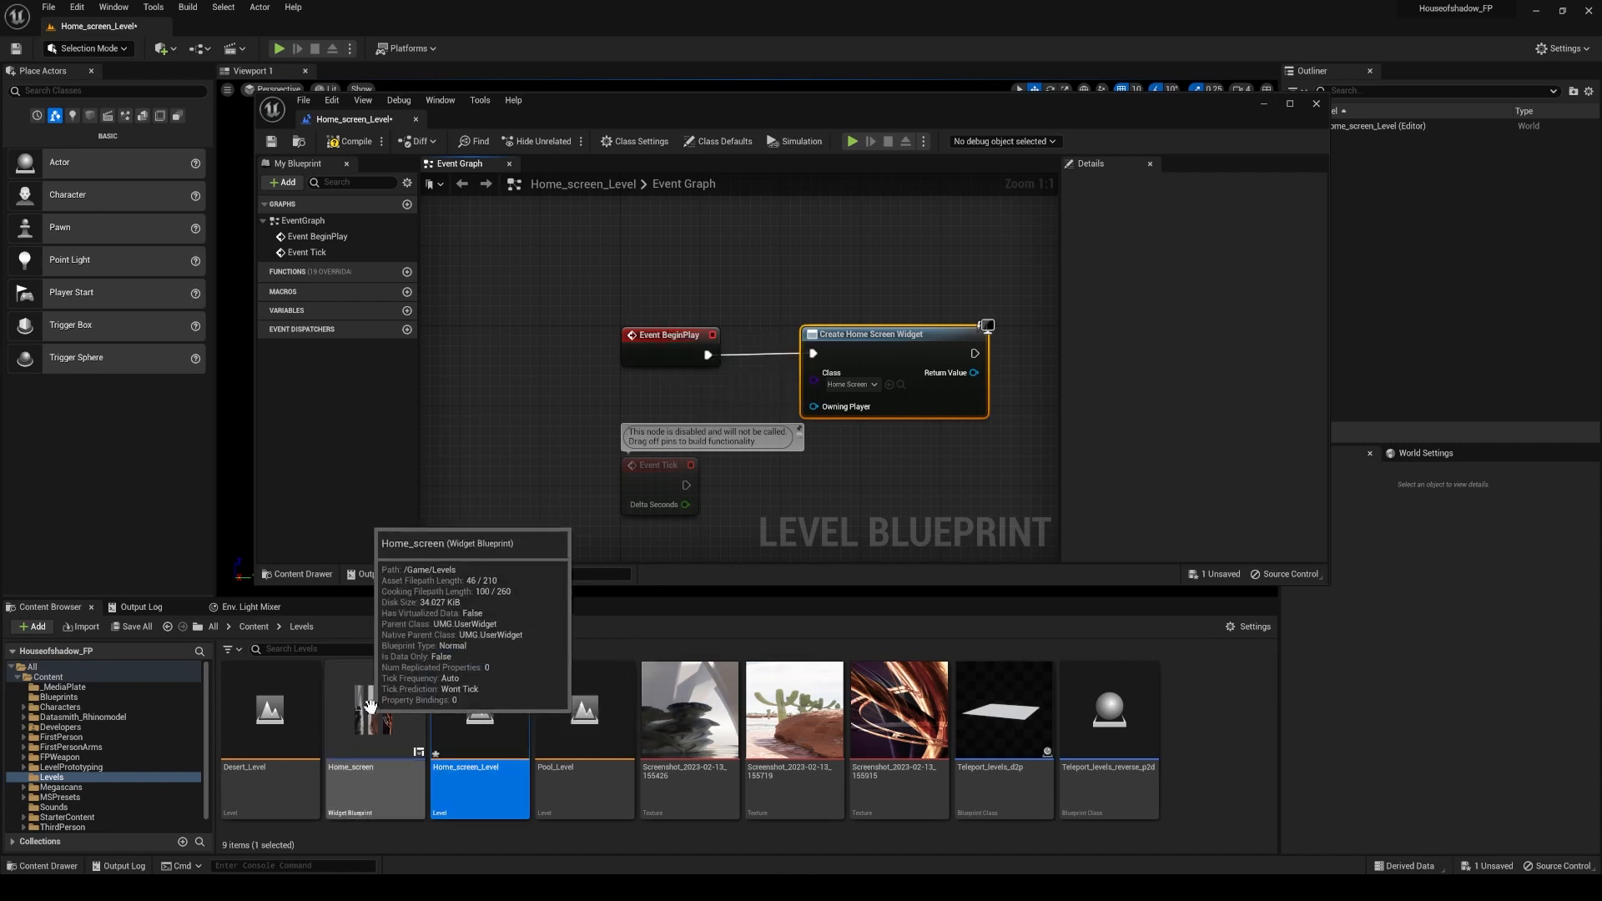
Add an Add to Viewport node from the Create Home Screen Widget node's Return Value.
click(776, 549)
right_drag(775, 543, 584, 561)
drag(780, 389, 874, 404)
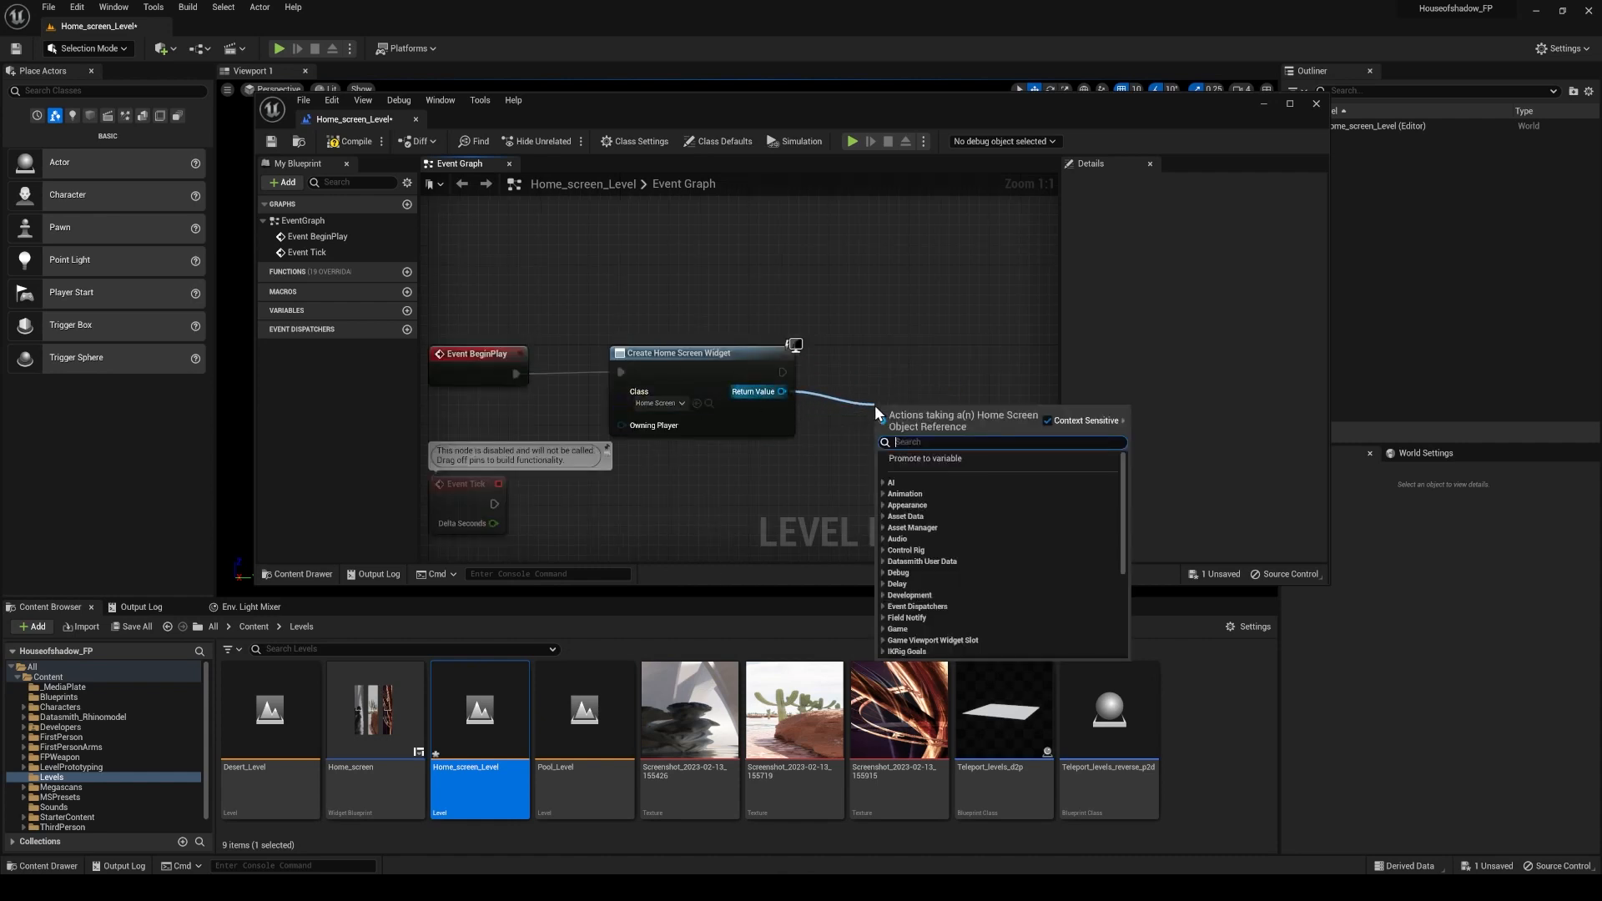
text(add)
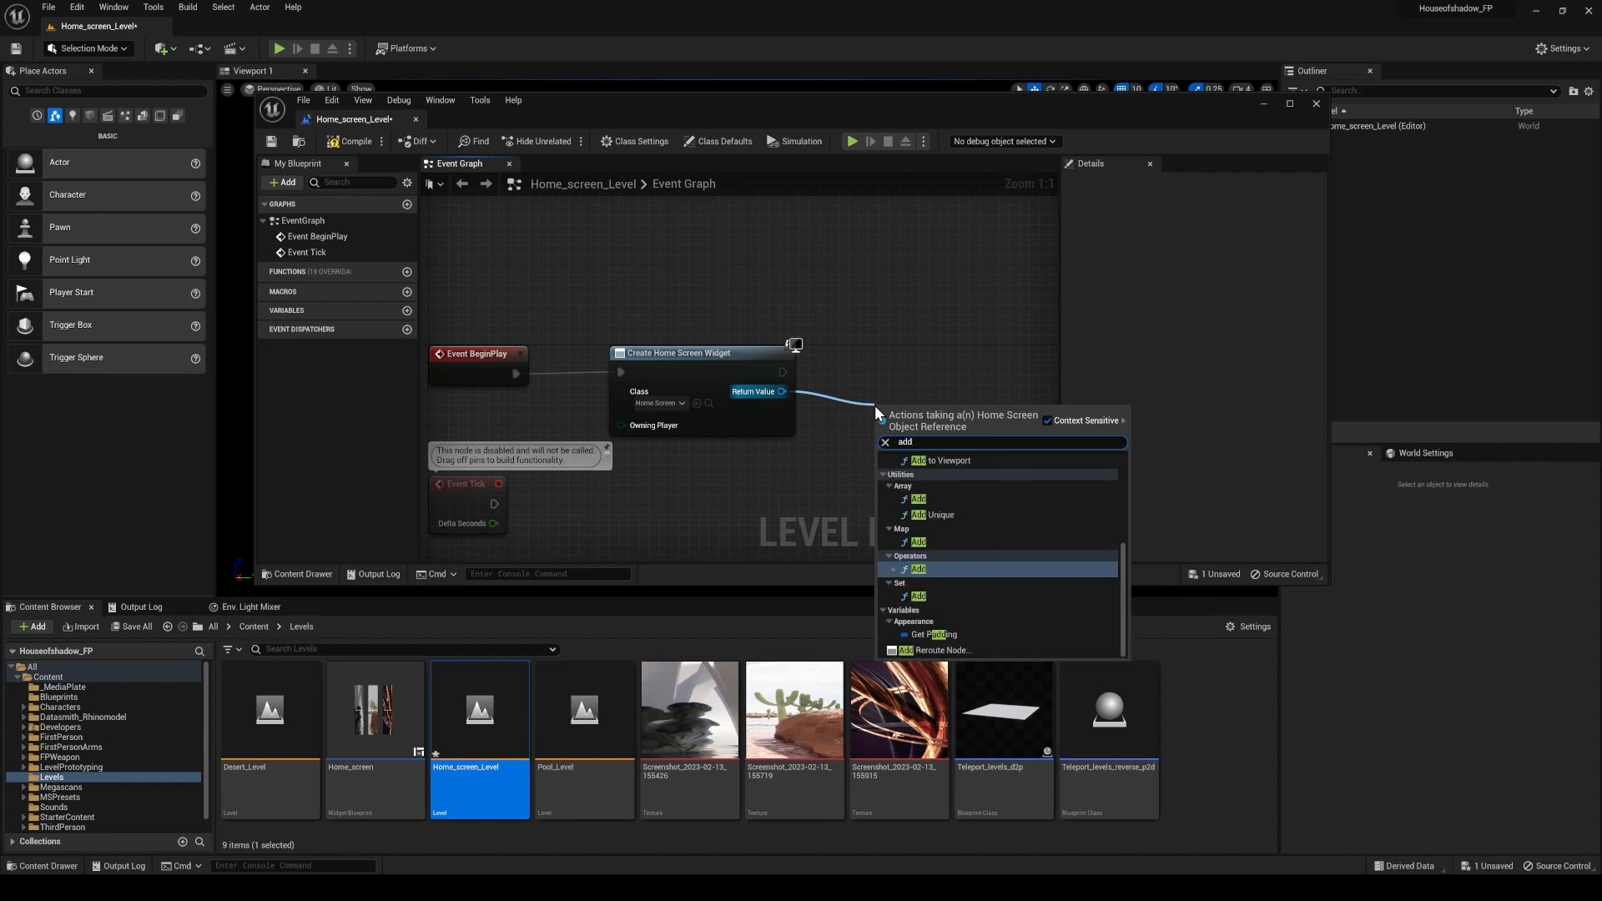
key(Down)
key(Up)
key(Up)
key(Up)
key(Up)
key(Up)
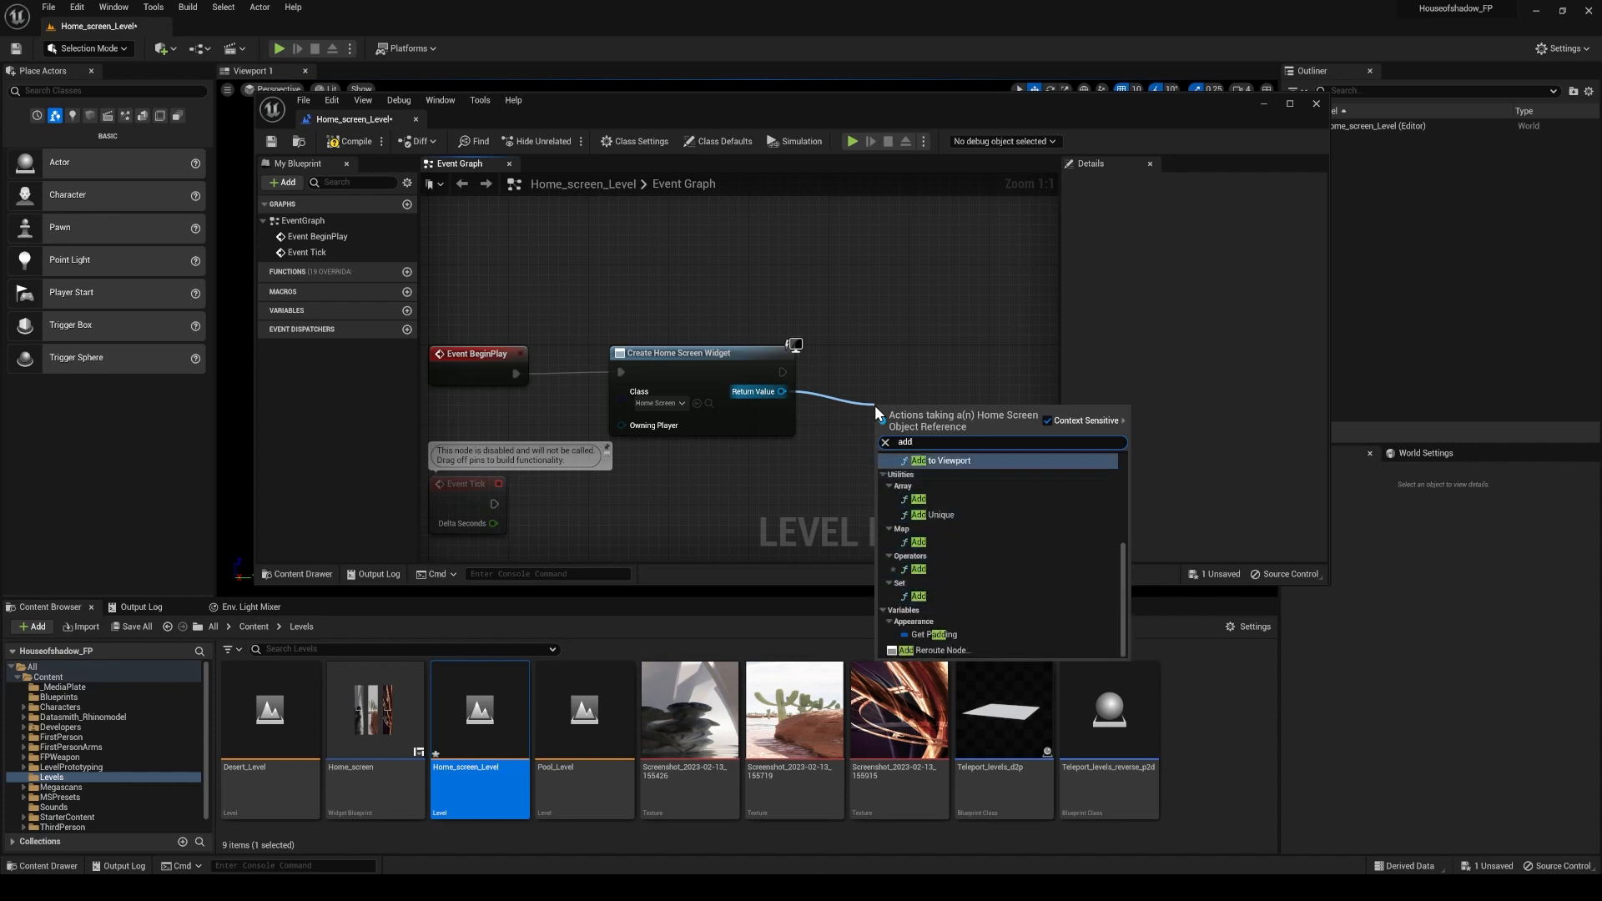
key(Return)
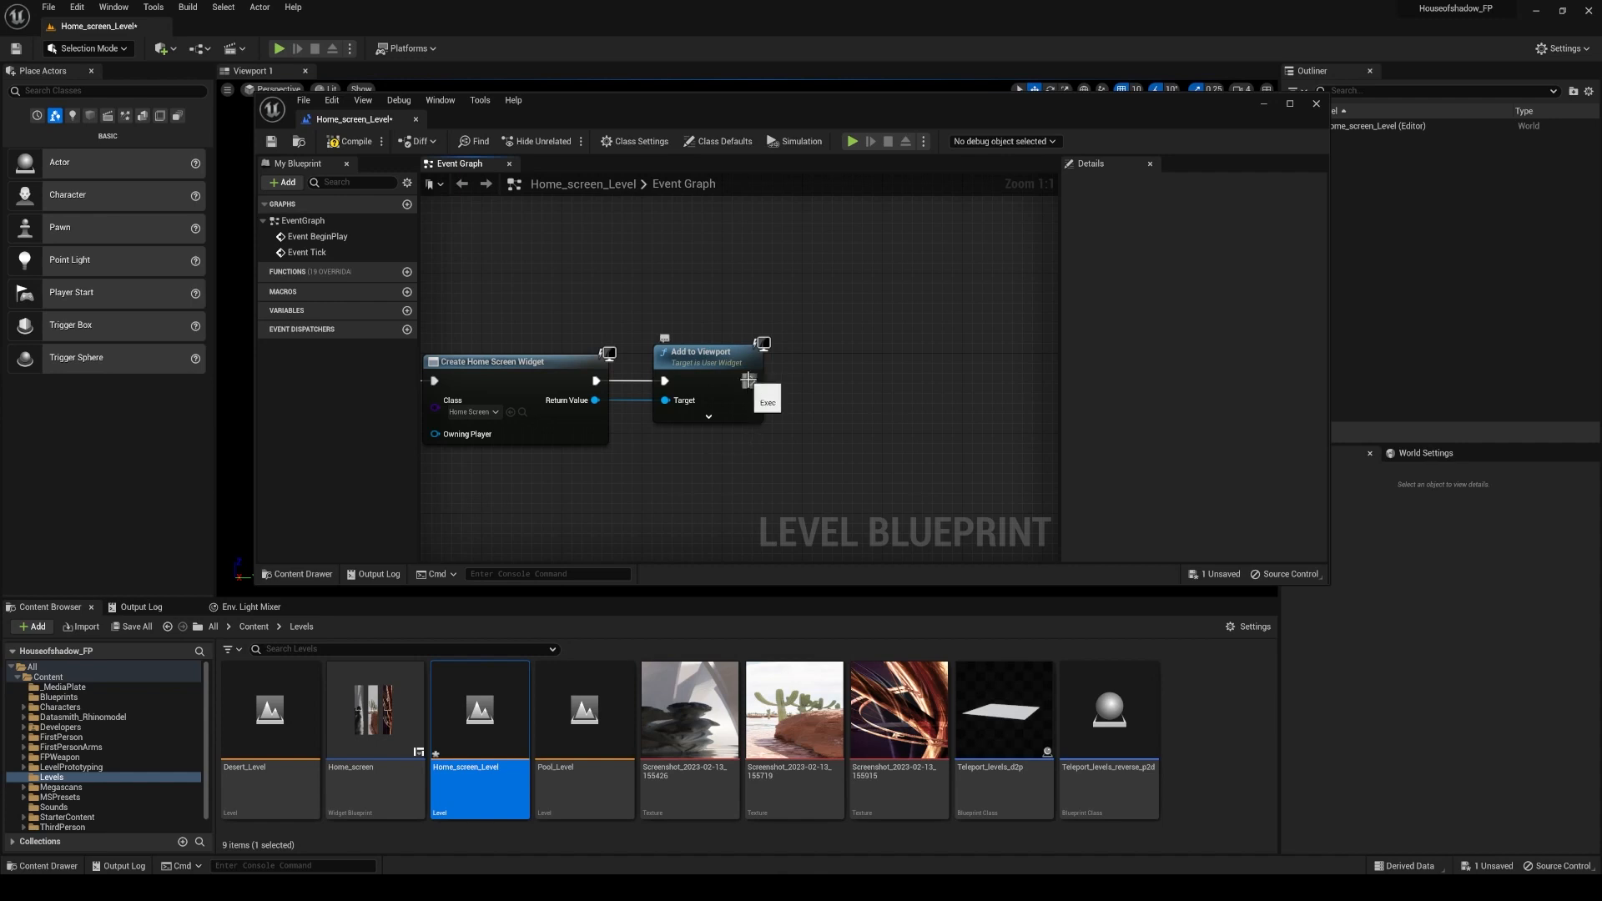
Add a Set Show Mouse Cursor node after Add to Viewport and enable its Show Mouse Cursor option.
drag(751, 381, 842, 384)
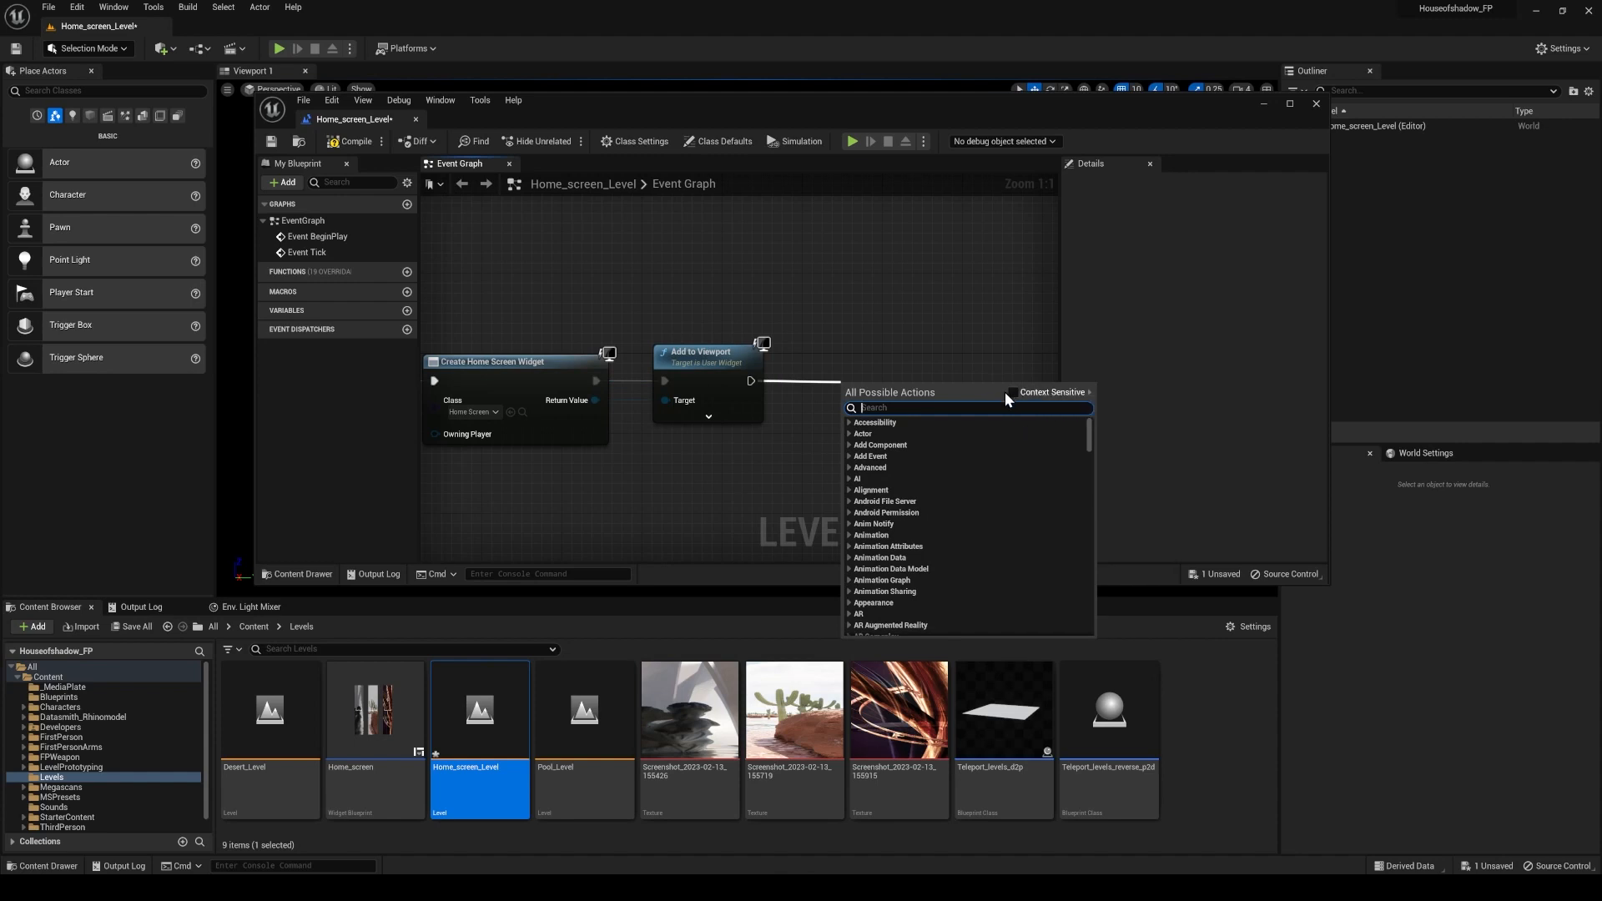
text(s)
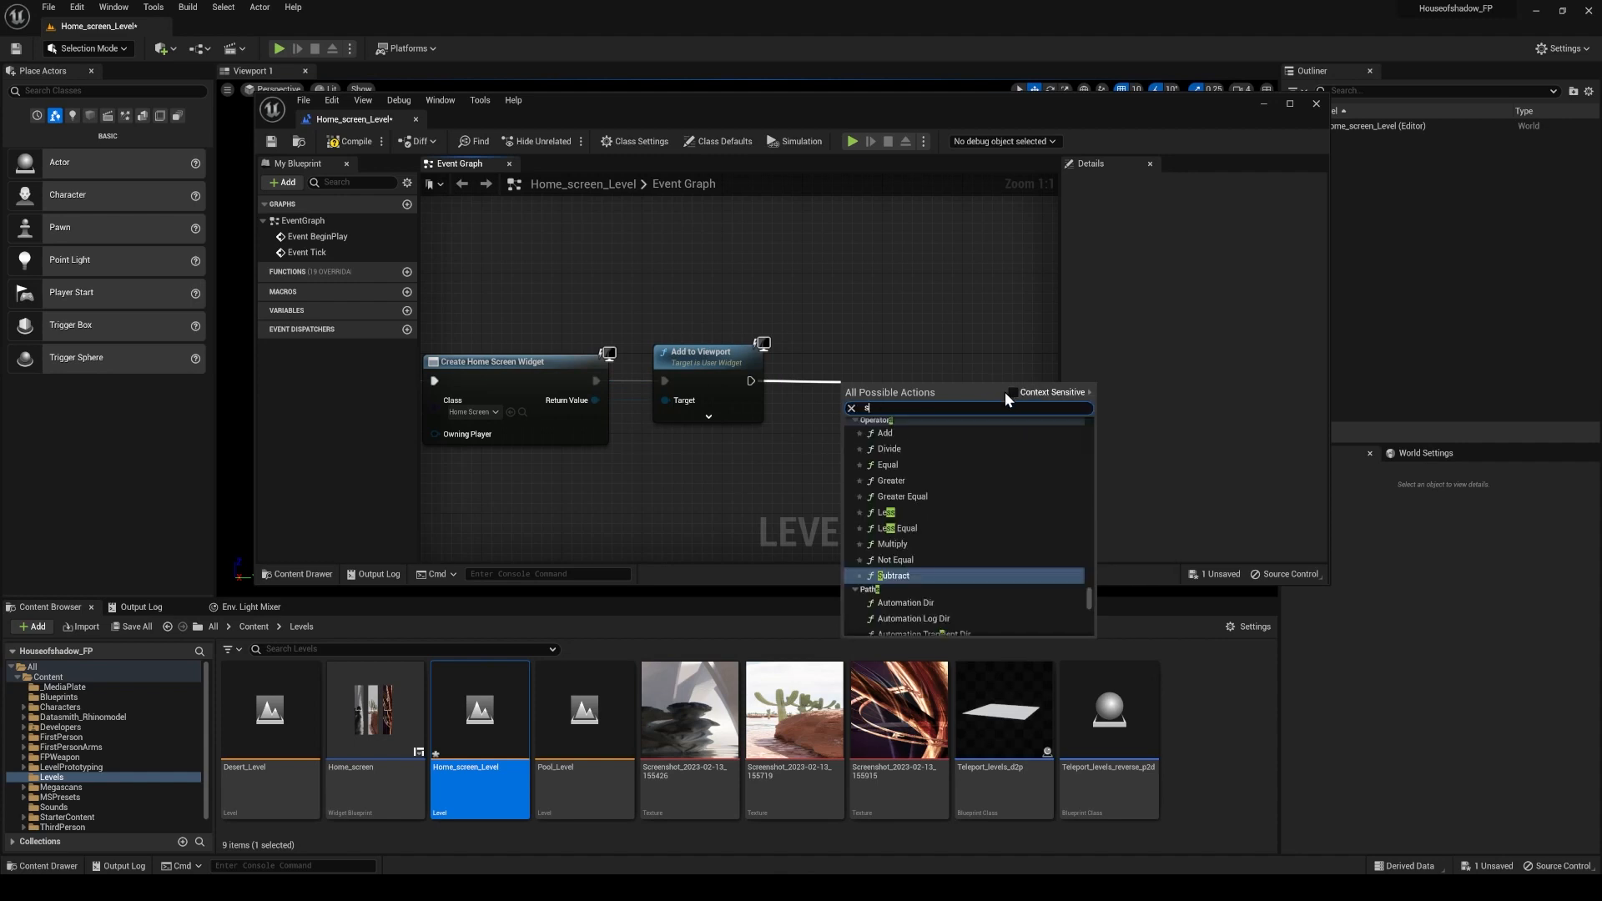
text(etshowmou)
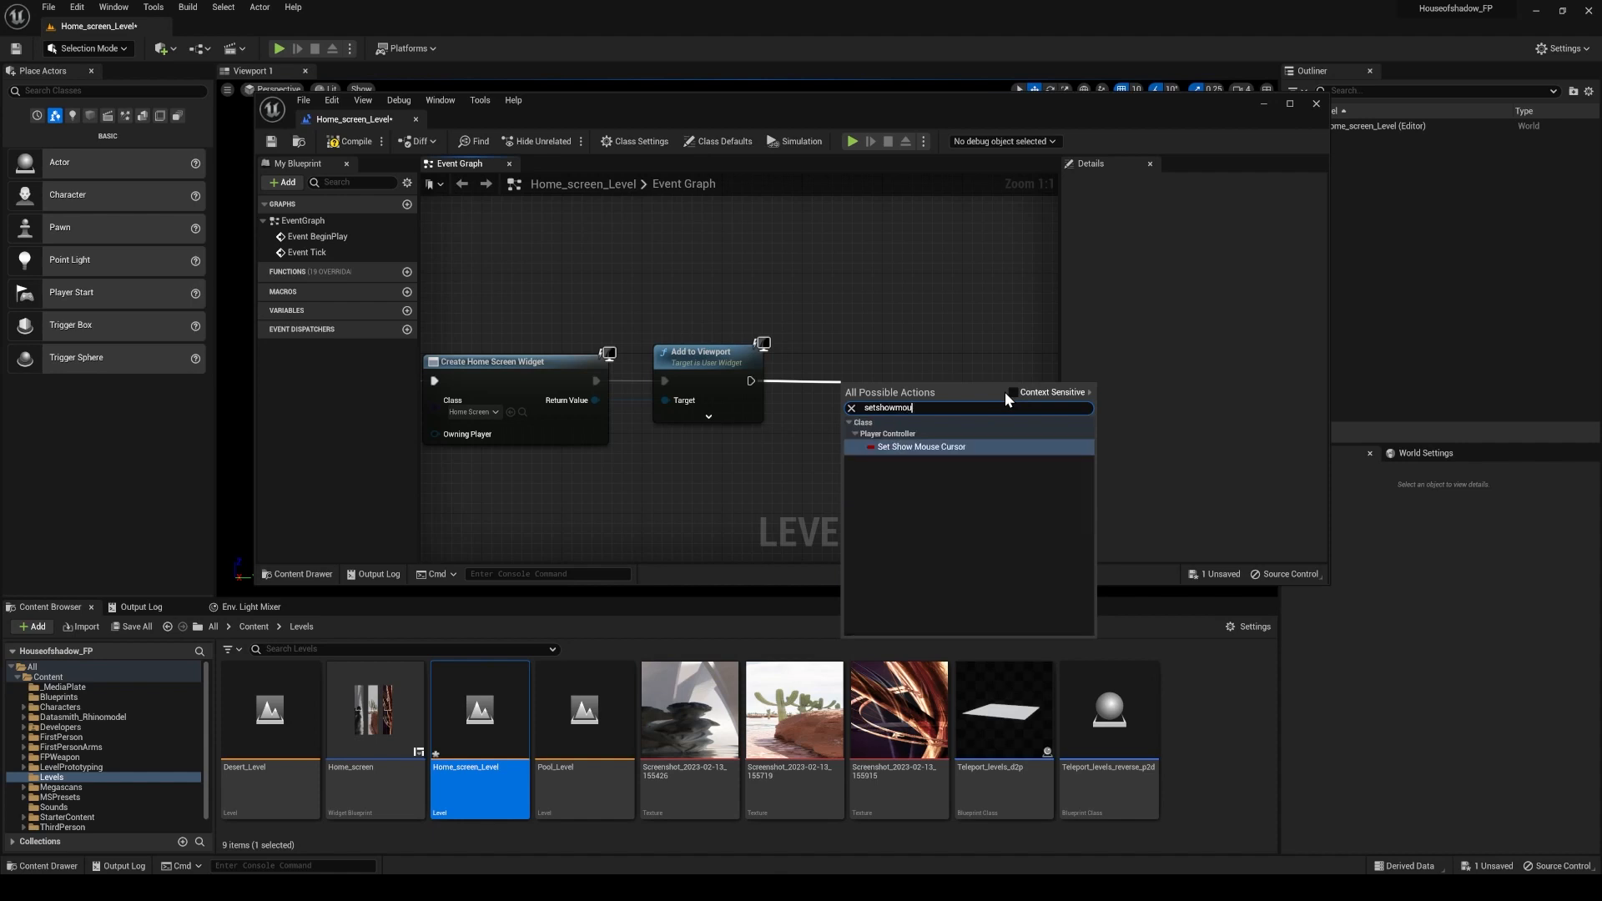
click(915, 446)
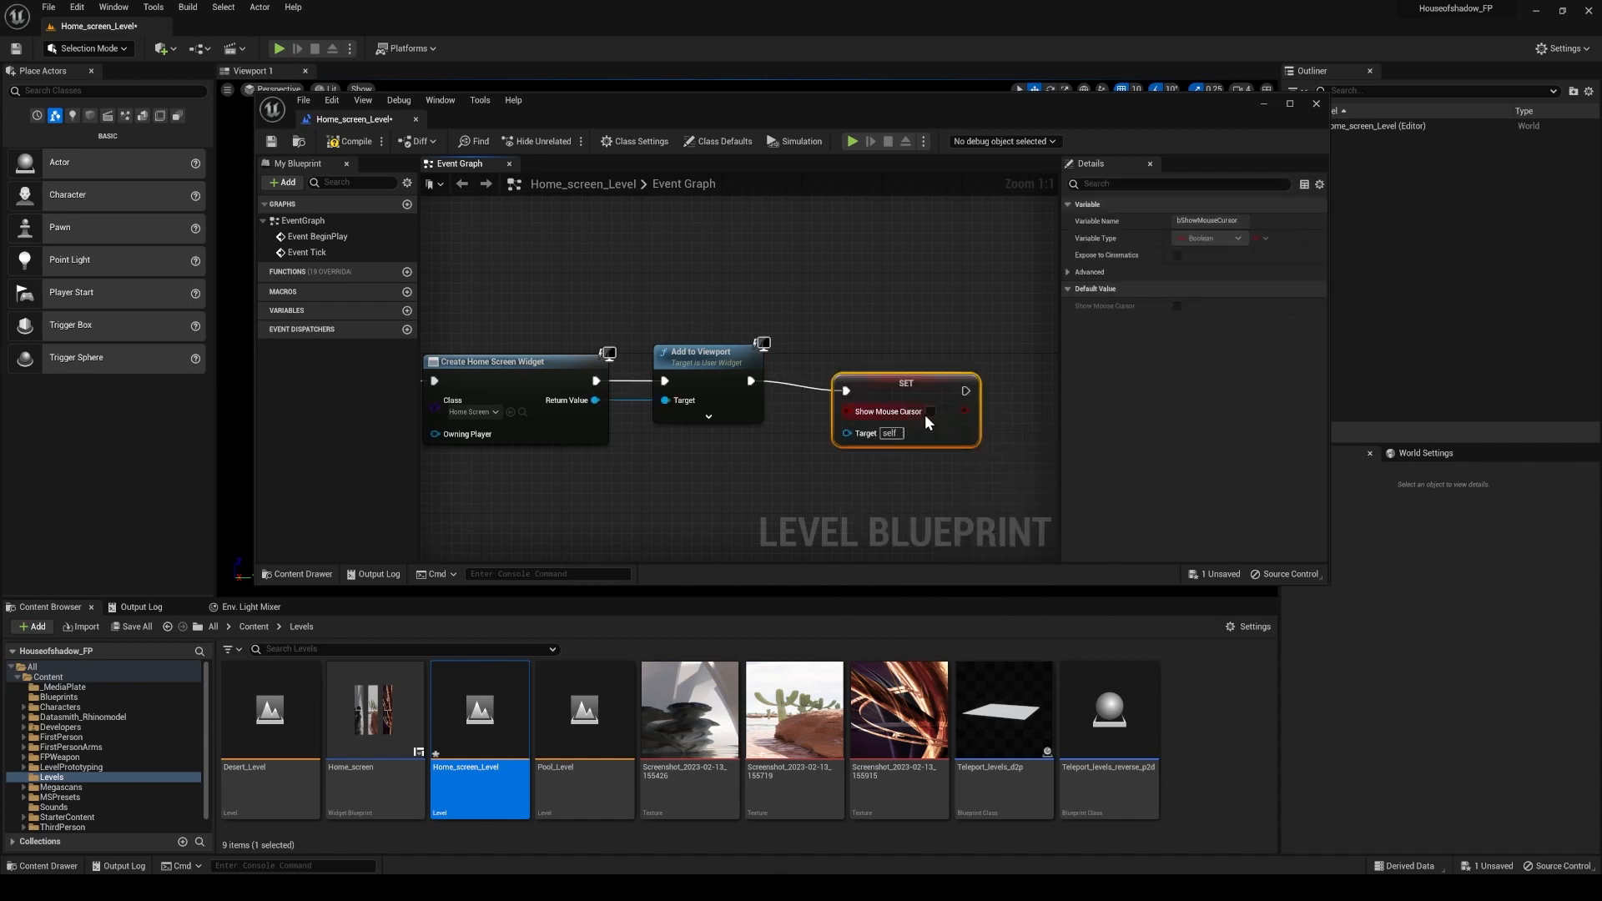
click(931, 412)
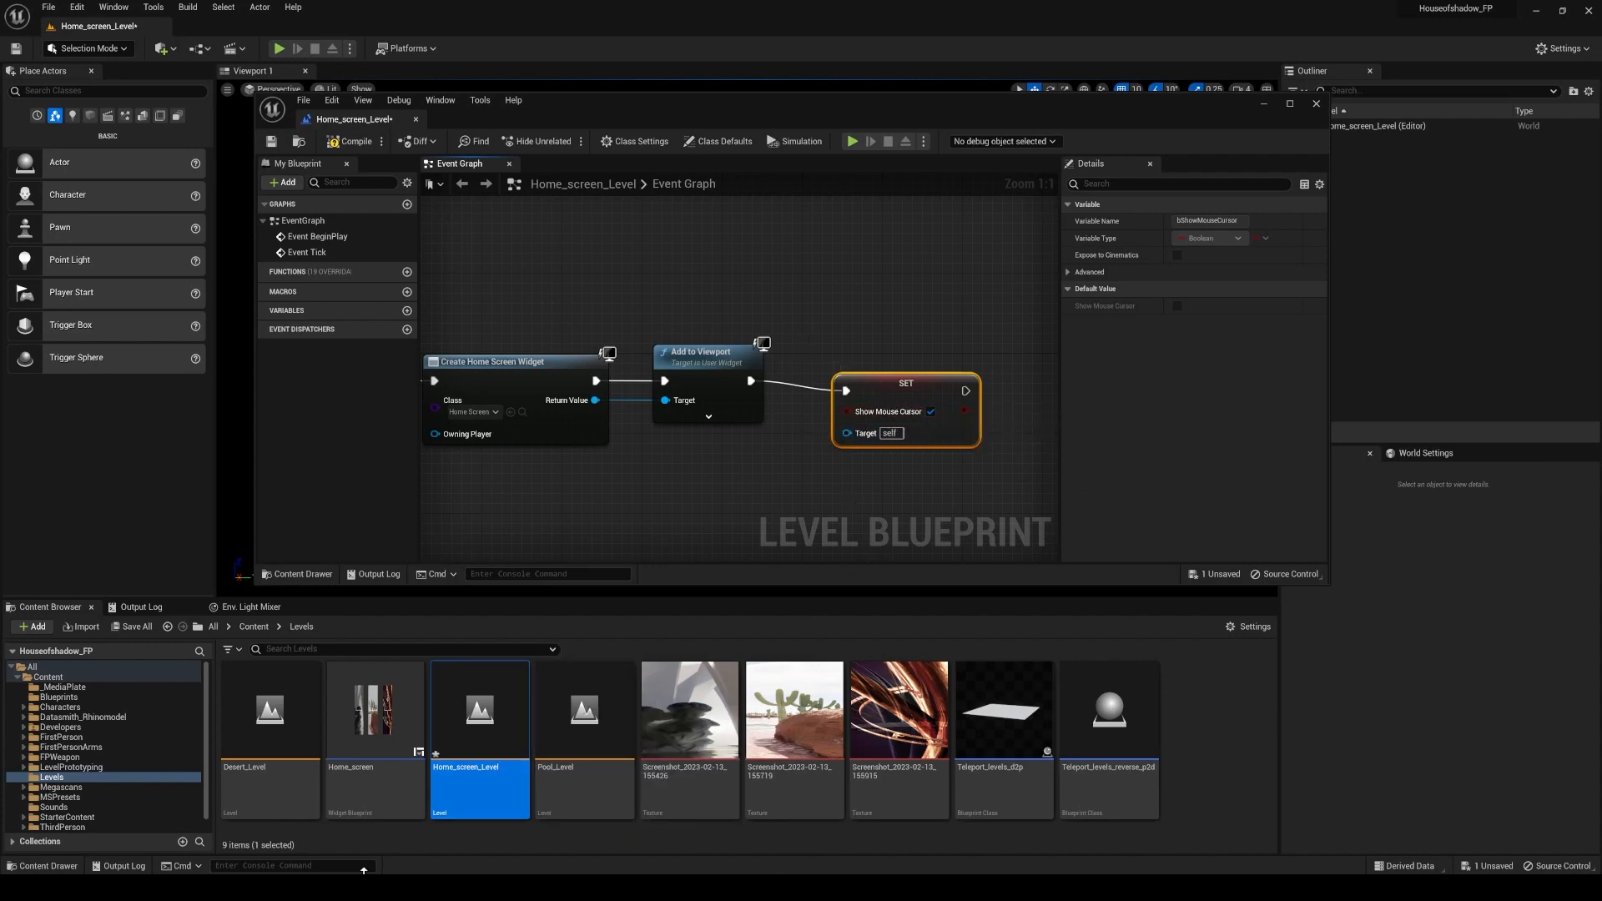
Connect a Get Player Controller node to the Show Mouse Cursor node's Target, then compile and close the level blueprint.
drag(848, 433, 732, 499)
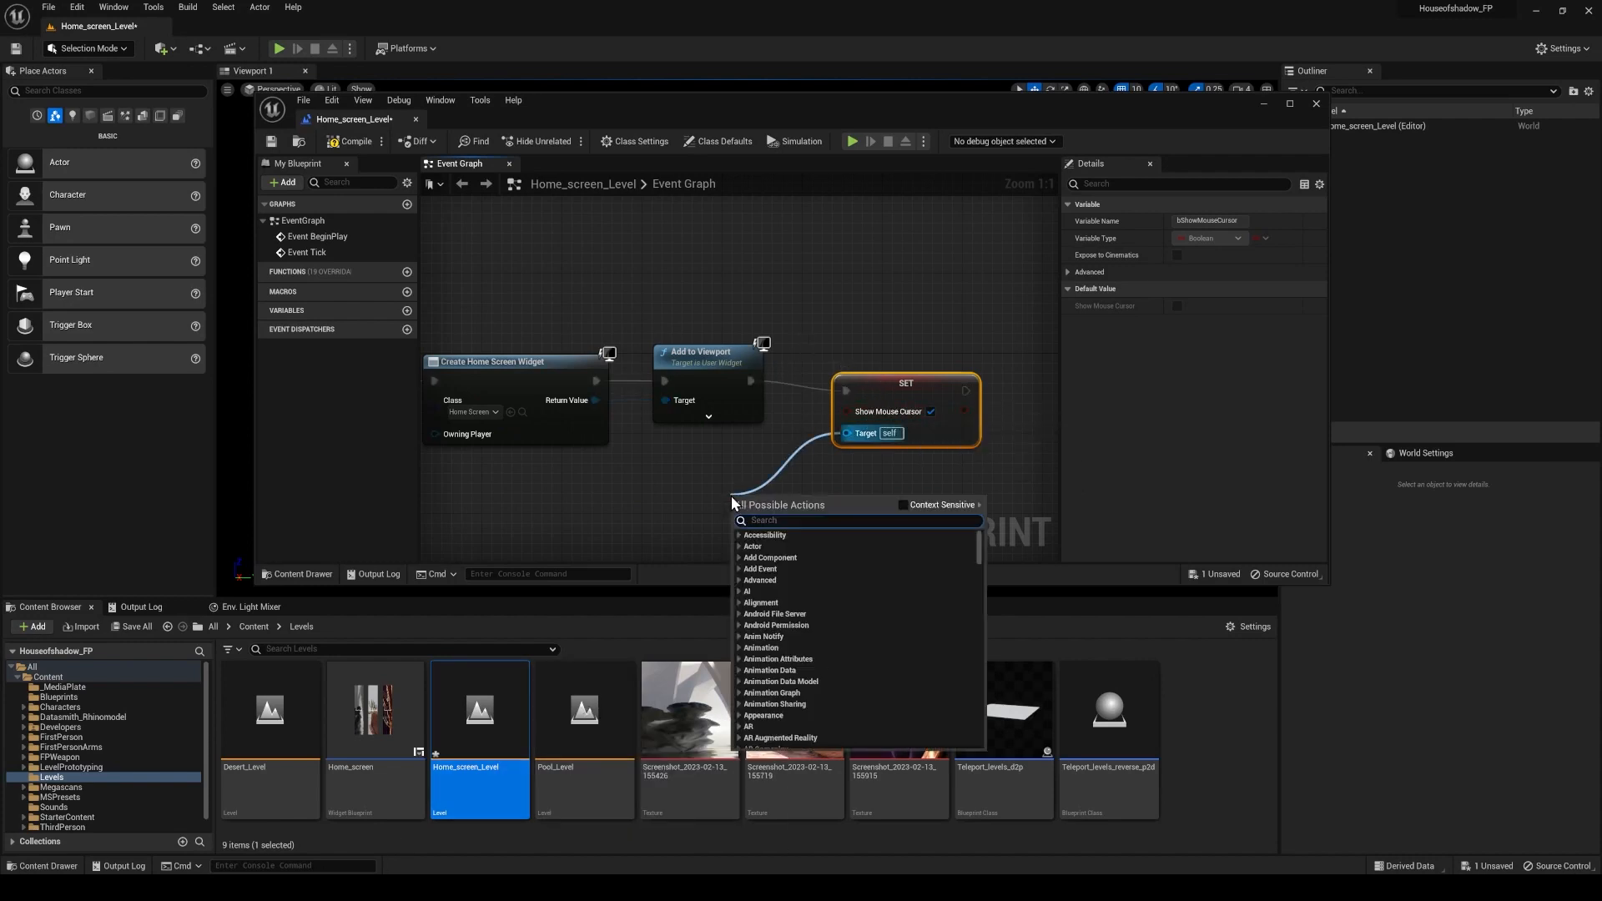
text(getpl)
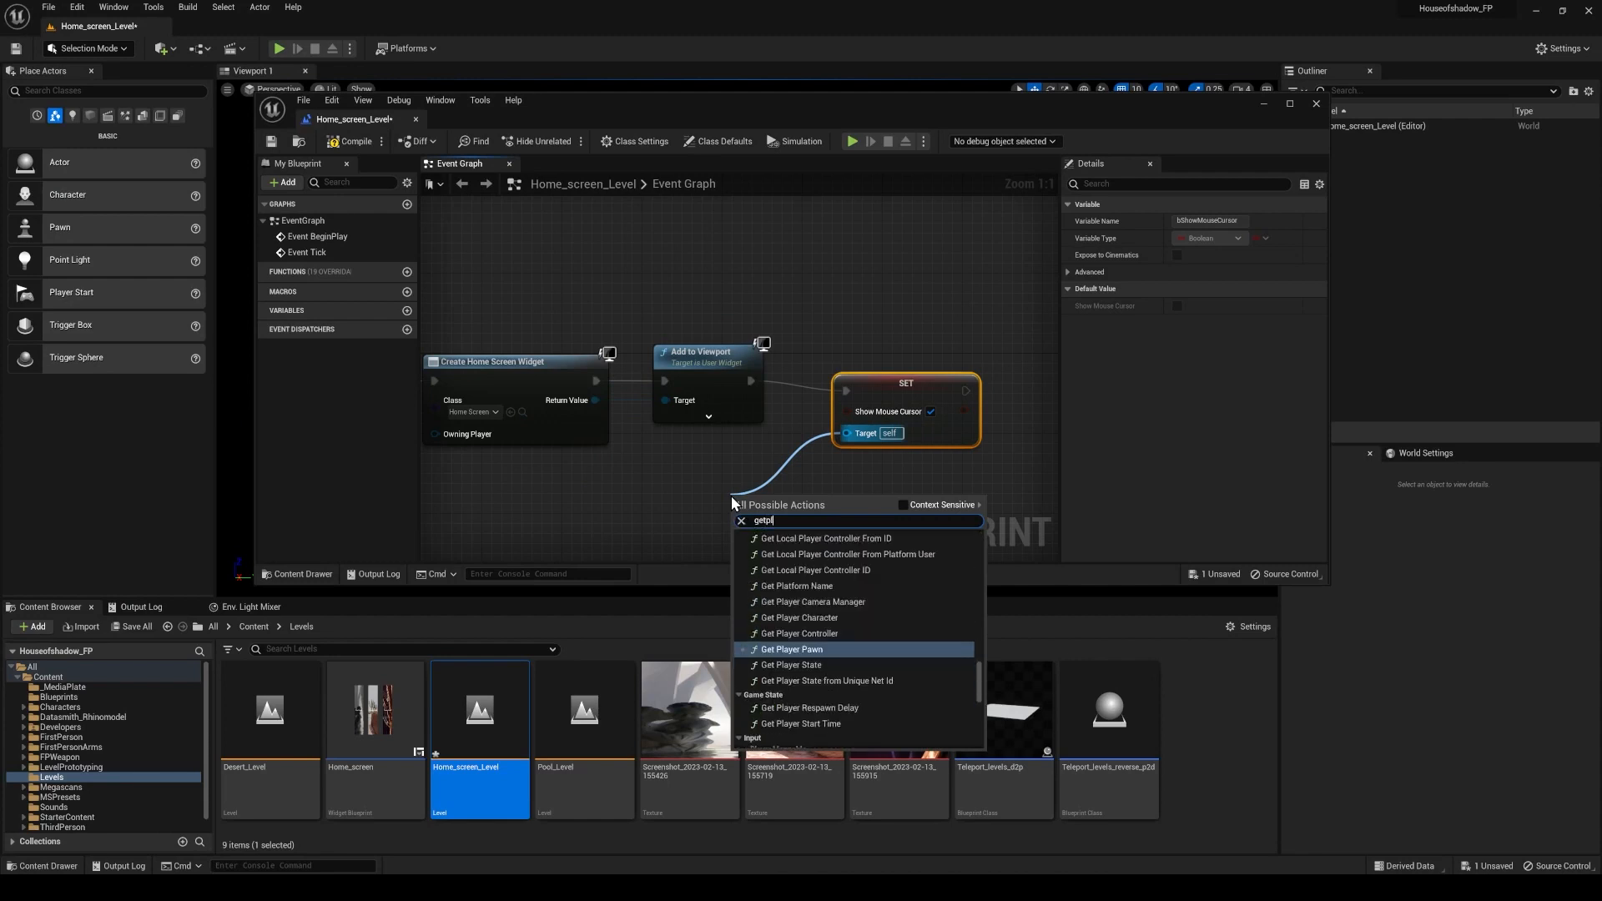
text(ayer)
key(Up)
key(Up)
key(Down)
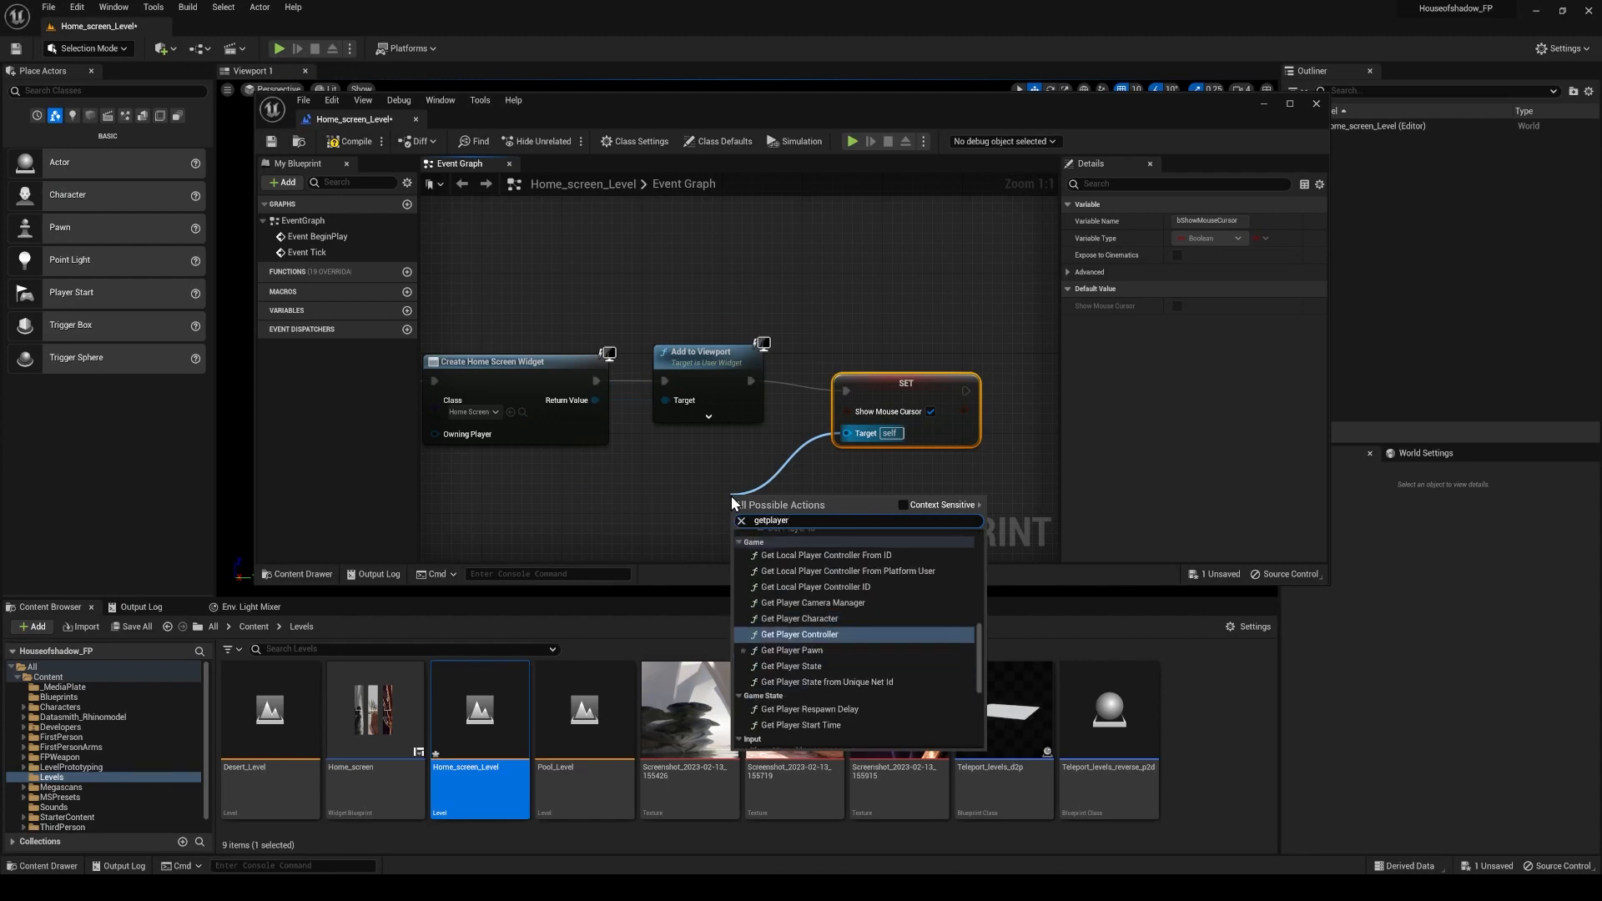
key(Return)
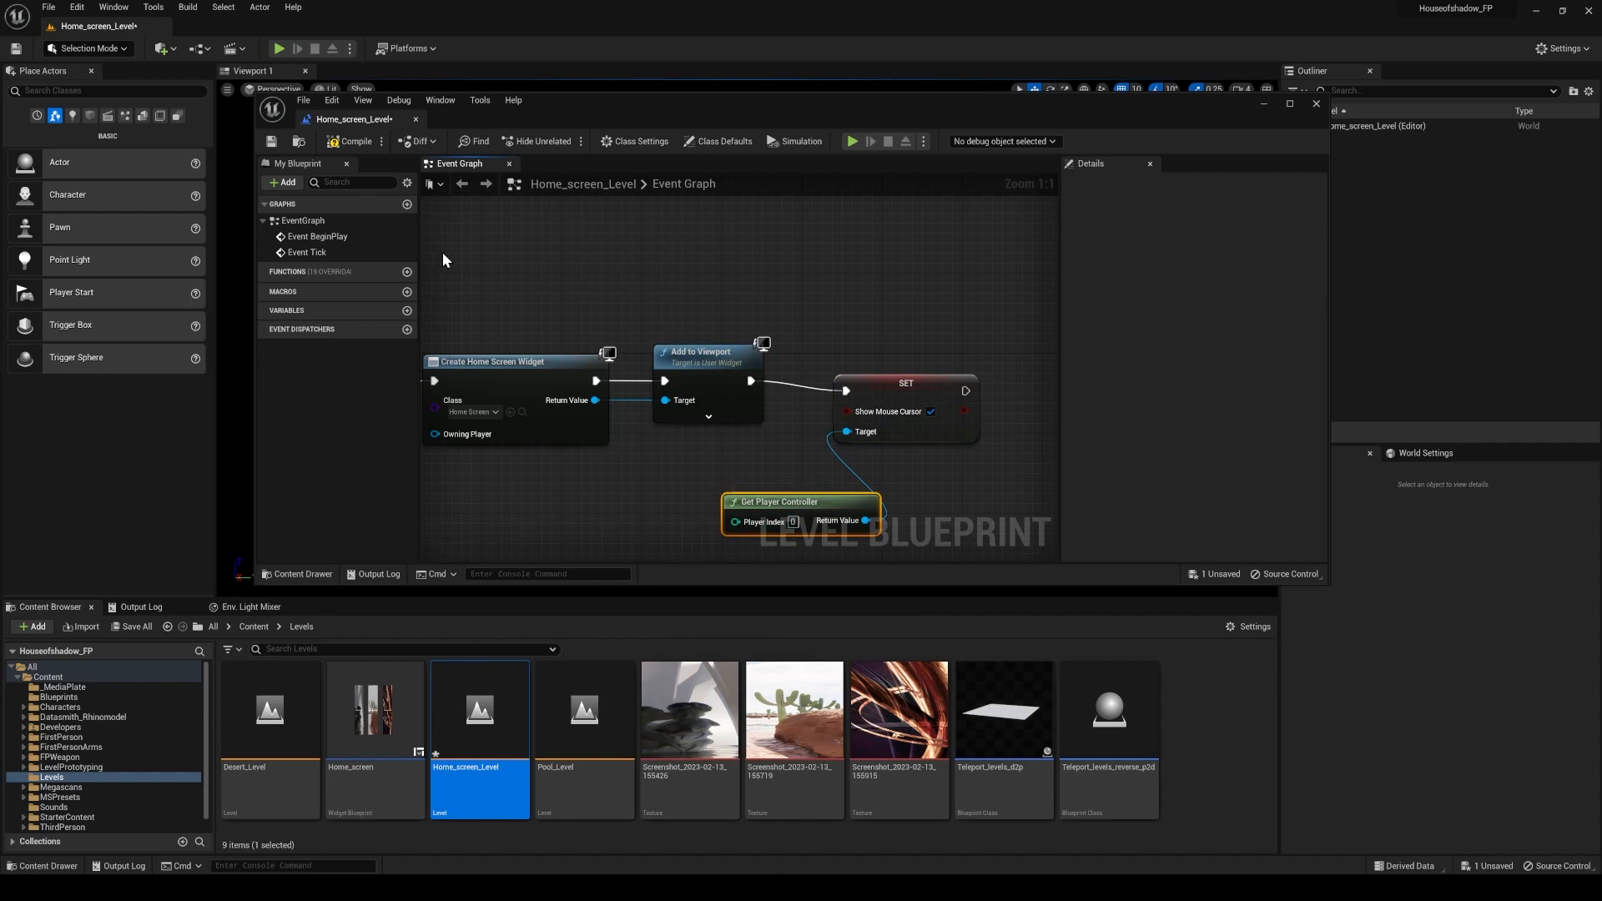
click(356, 144)
click(1317, 105)
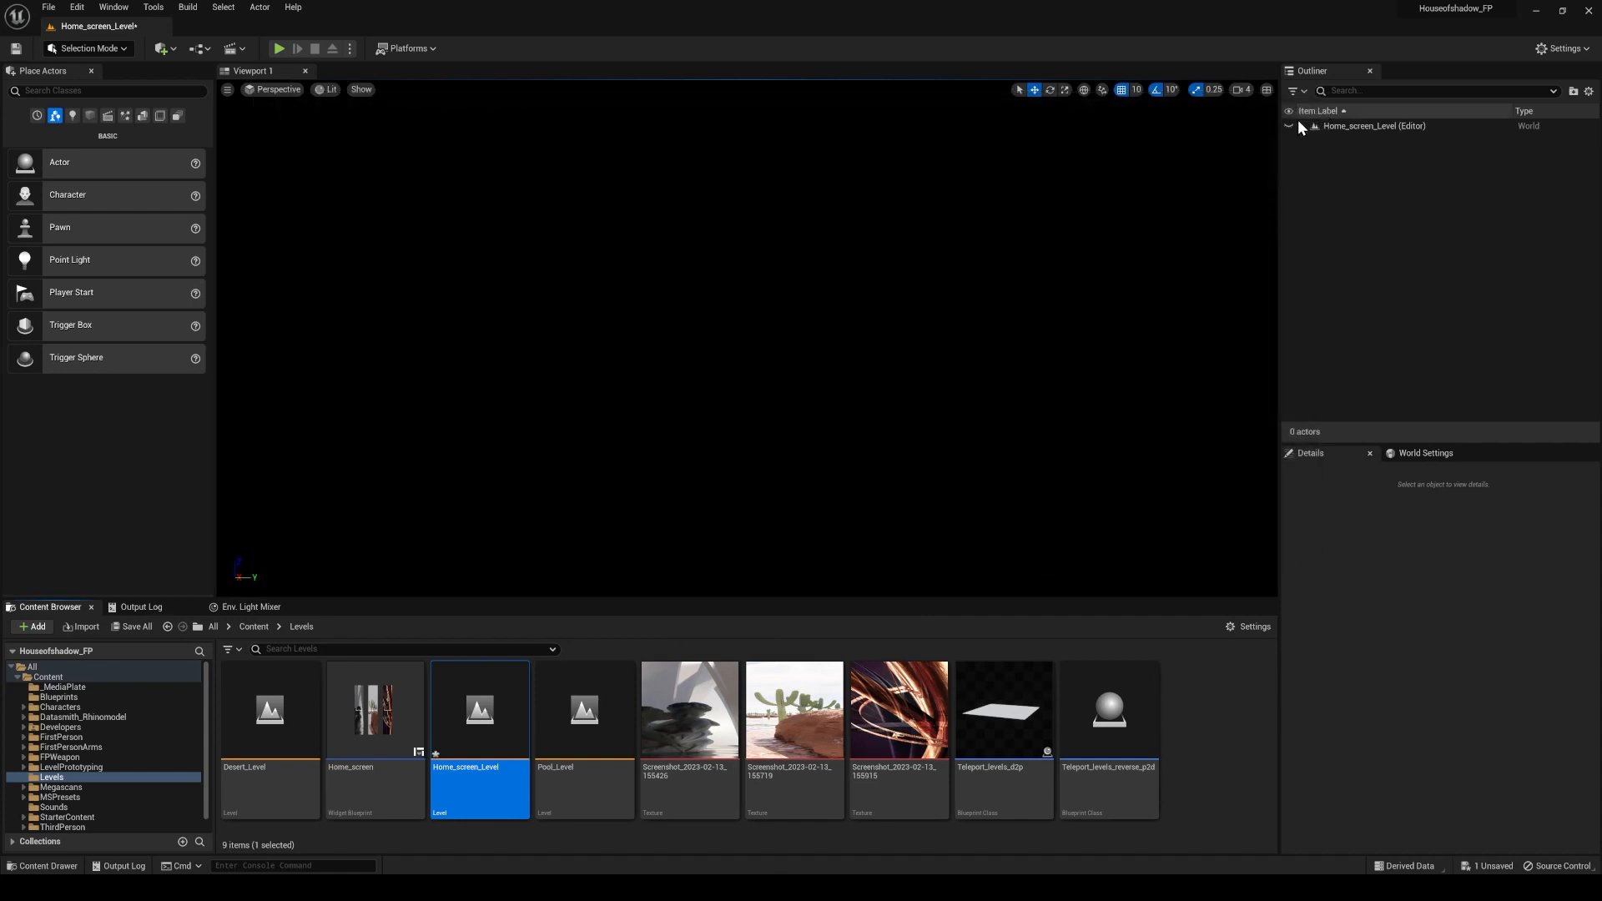
Open the Home_screen widget and add an On Clicked event for the Pool Level button.
double_click(372, 726)
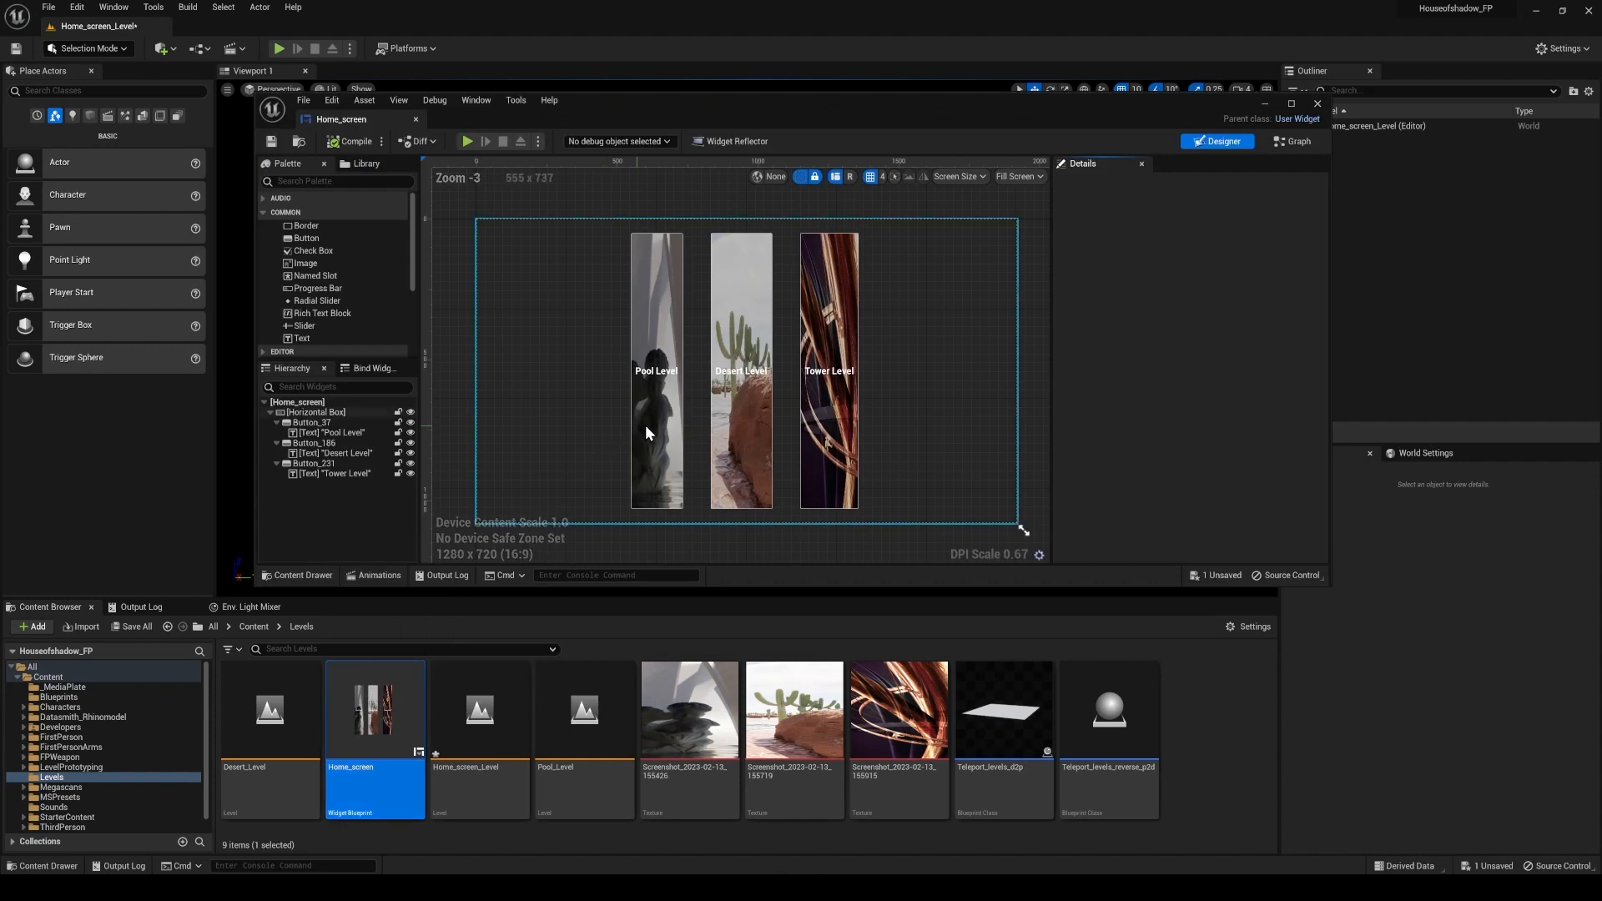
click(648, 433)
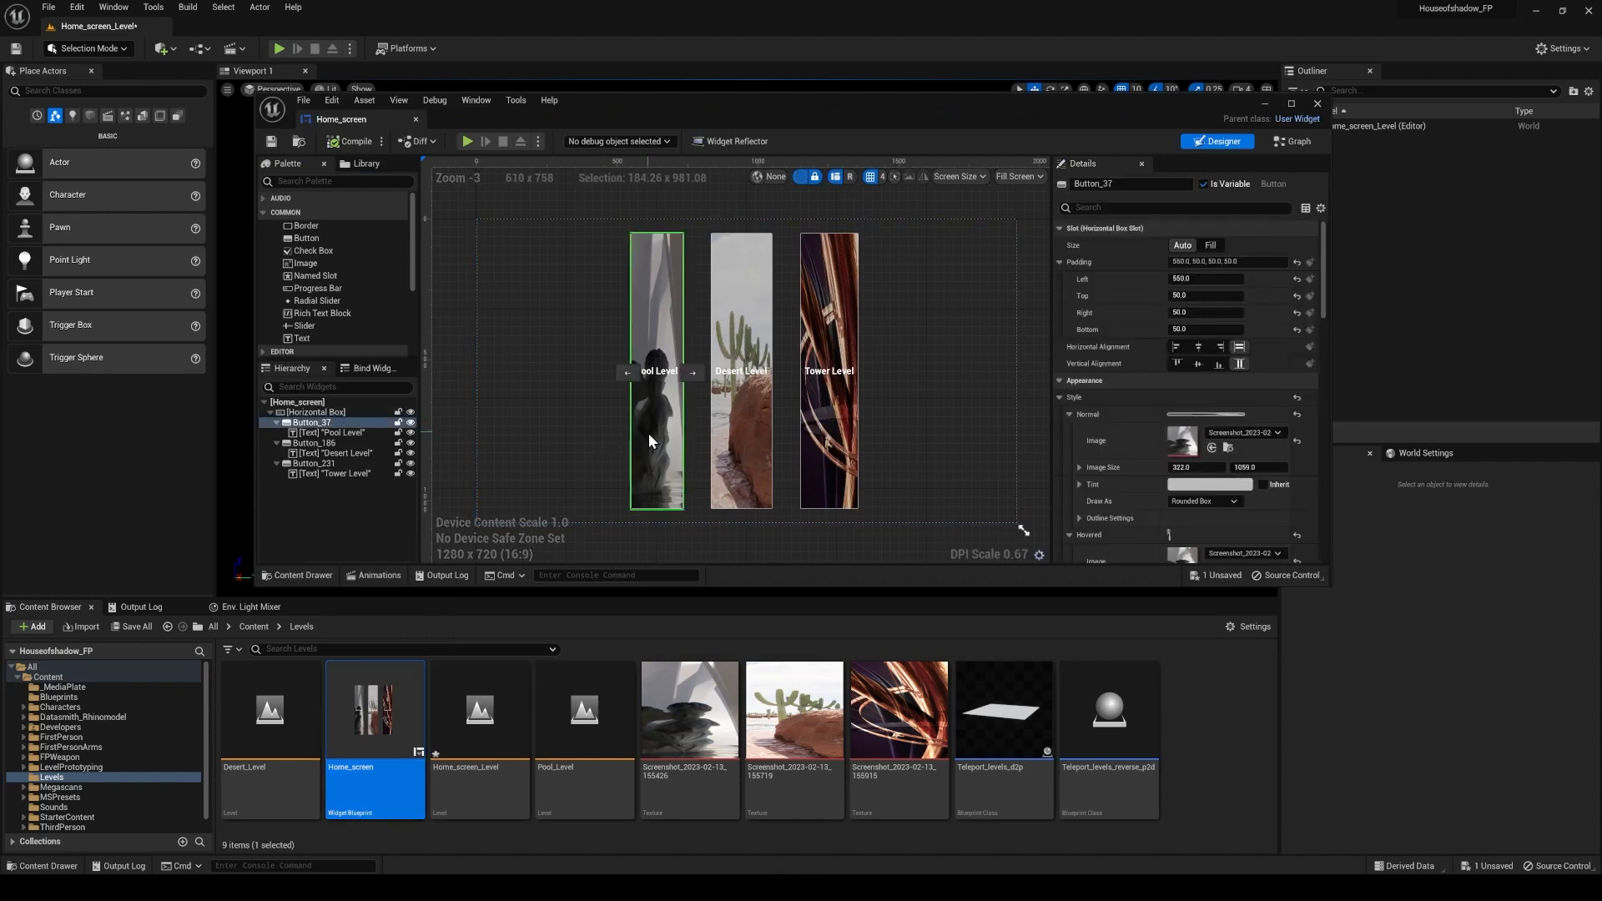
drag(1324, 263, 1300, 512)
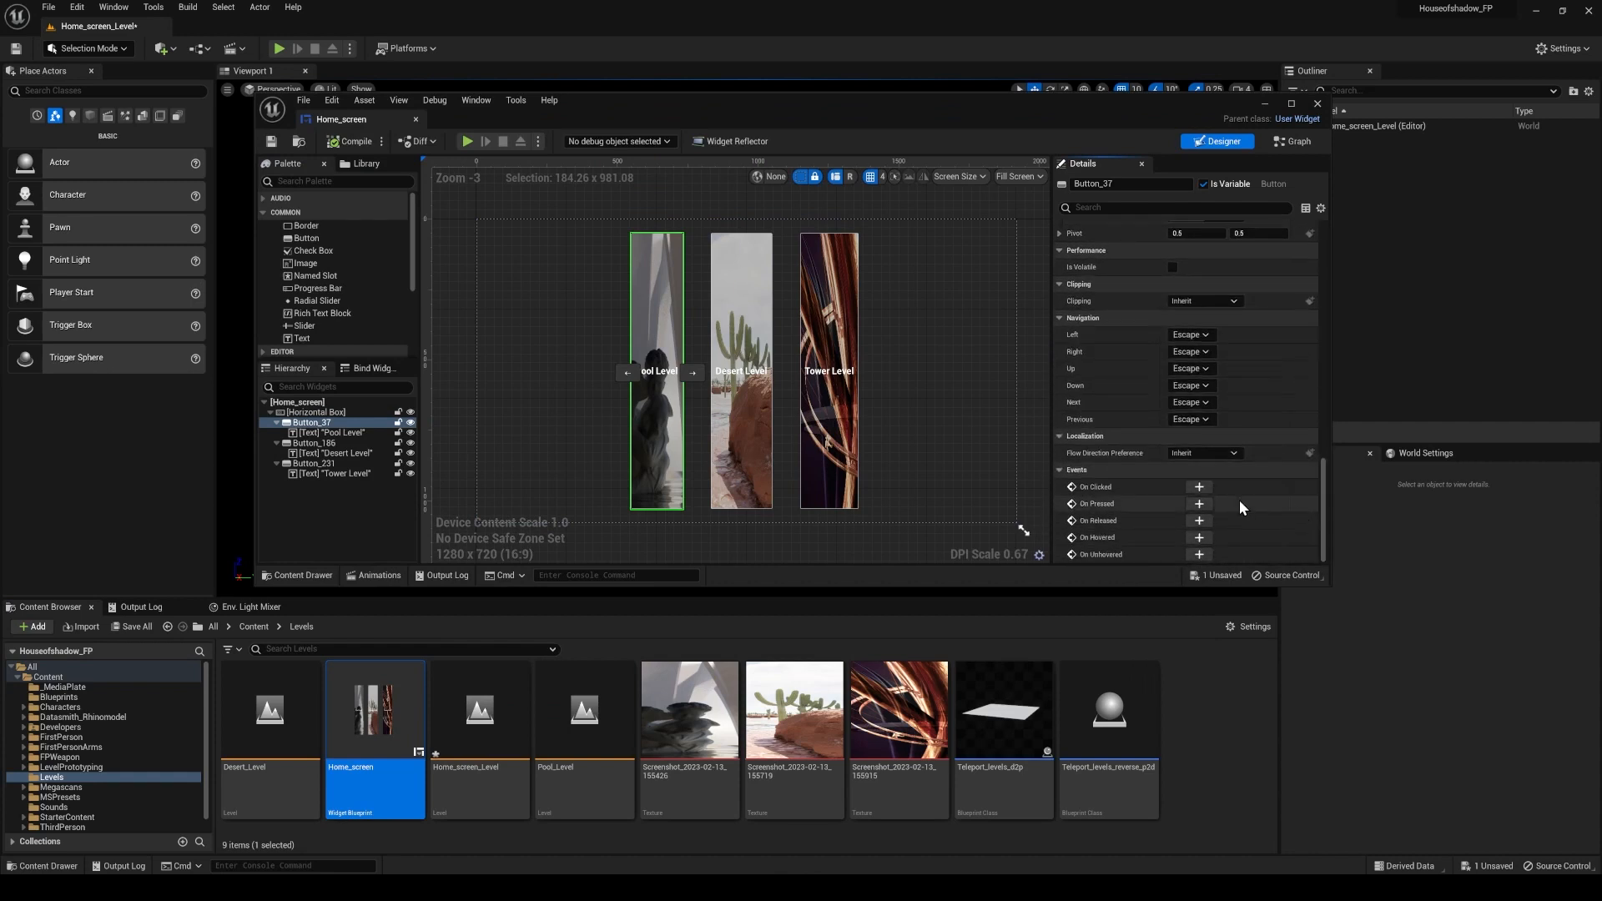
click(1199, 487)
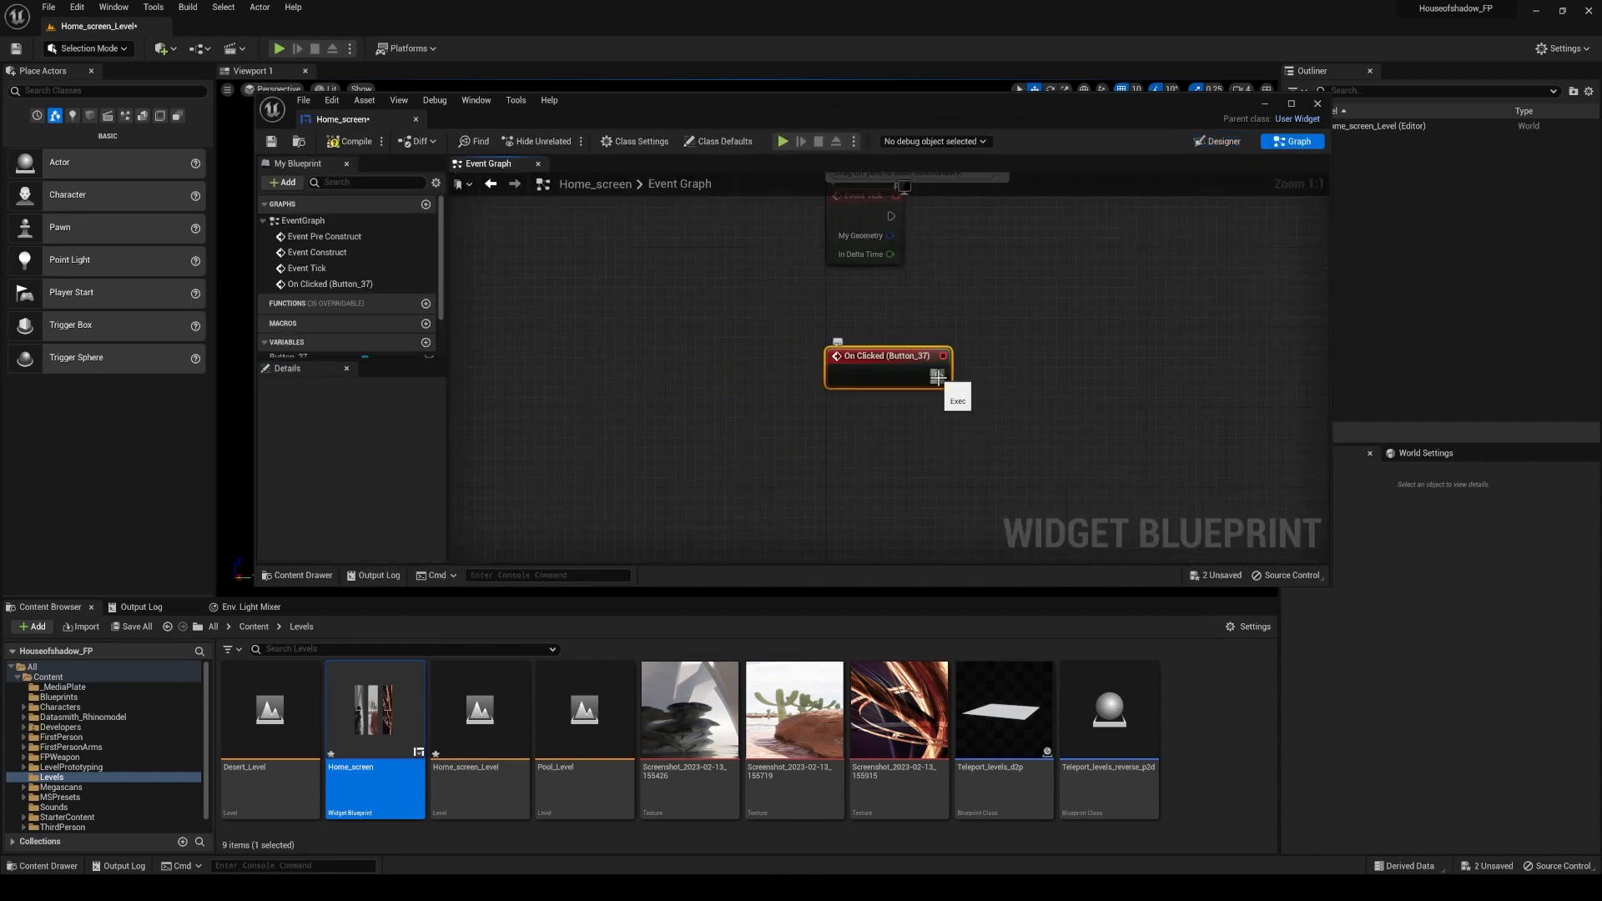
Add an Open Level (by Name) node connected to the Pool Level button's On Clicked event.
drag(938, 377, 1005, 389)
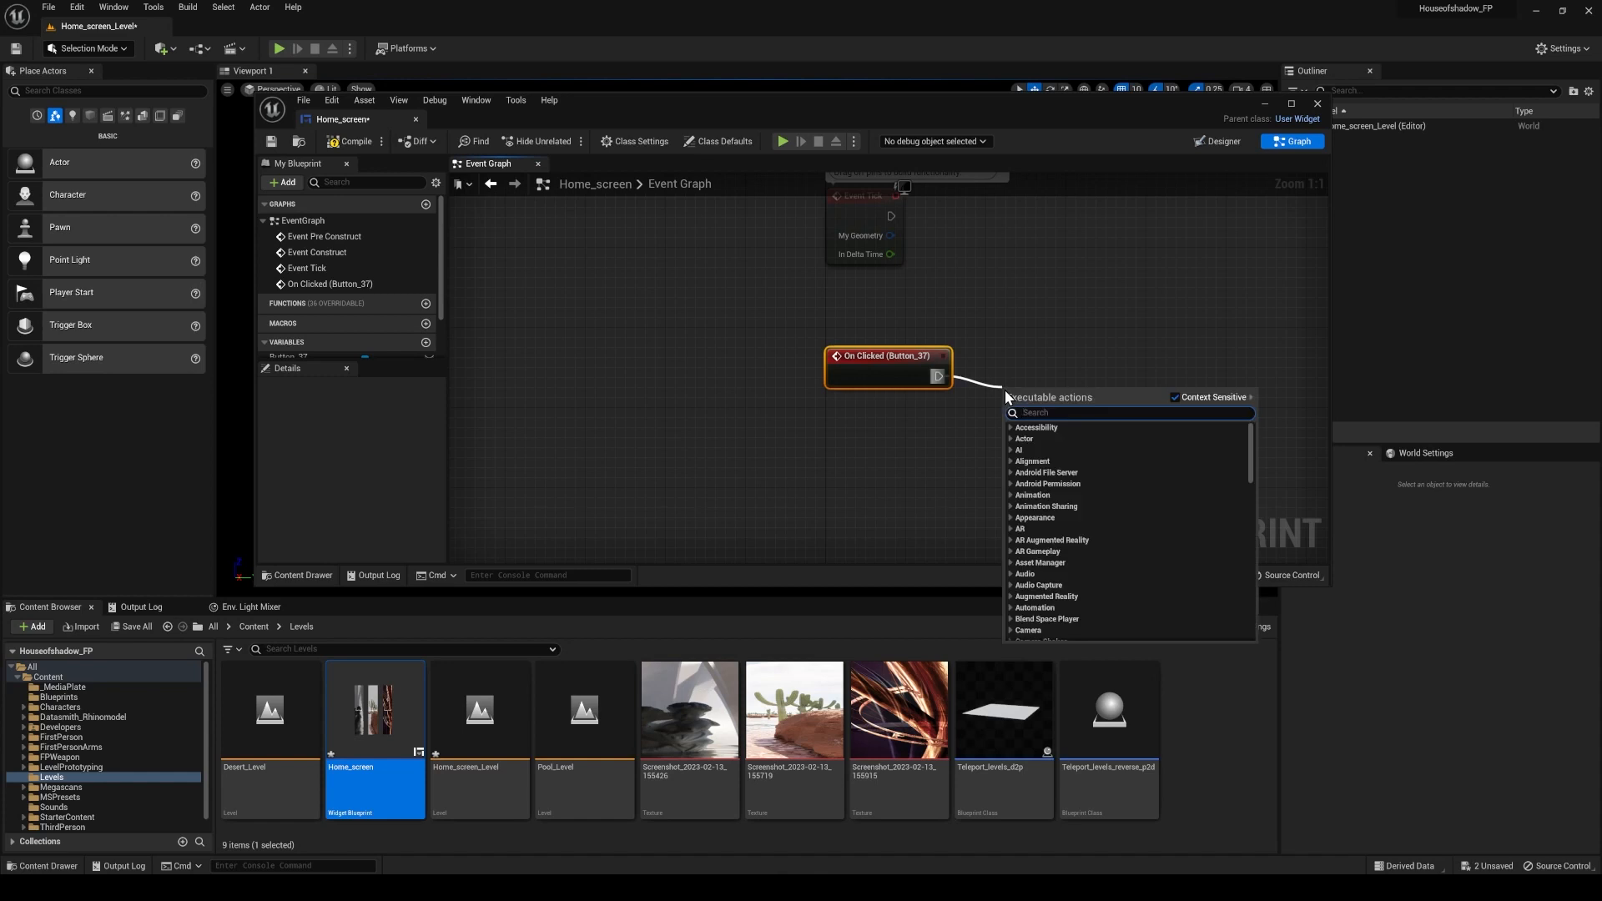
text(open level)
key(Return)
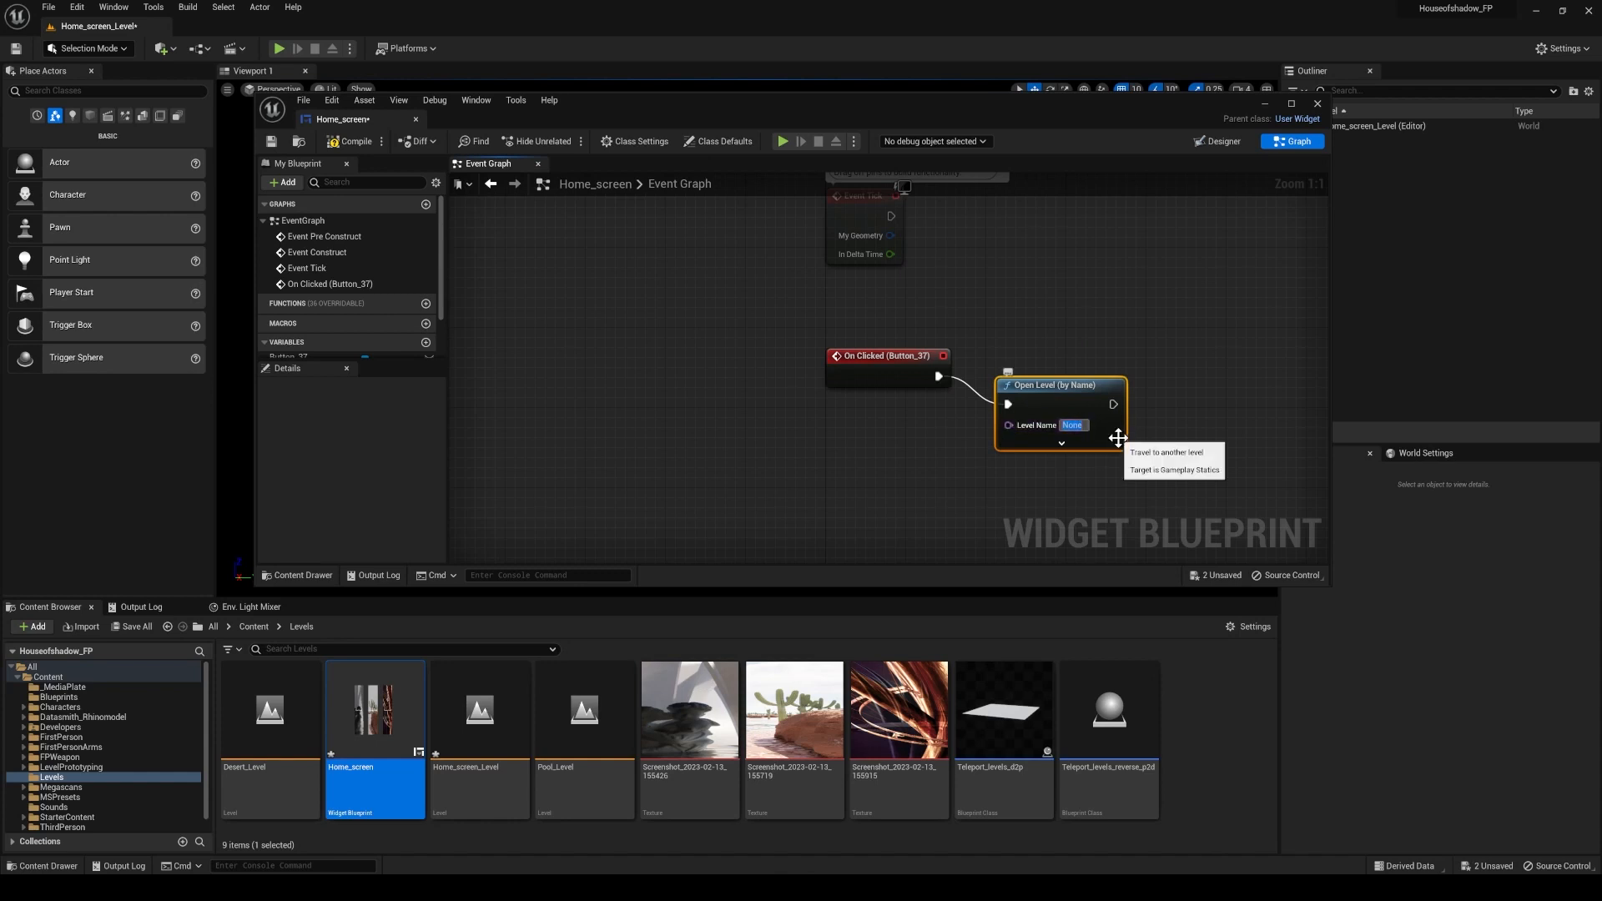
Set the Level Name of the Pool Level button's Open Level node to Pool_Level, then compile and close the widget.
text(Deser)
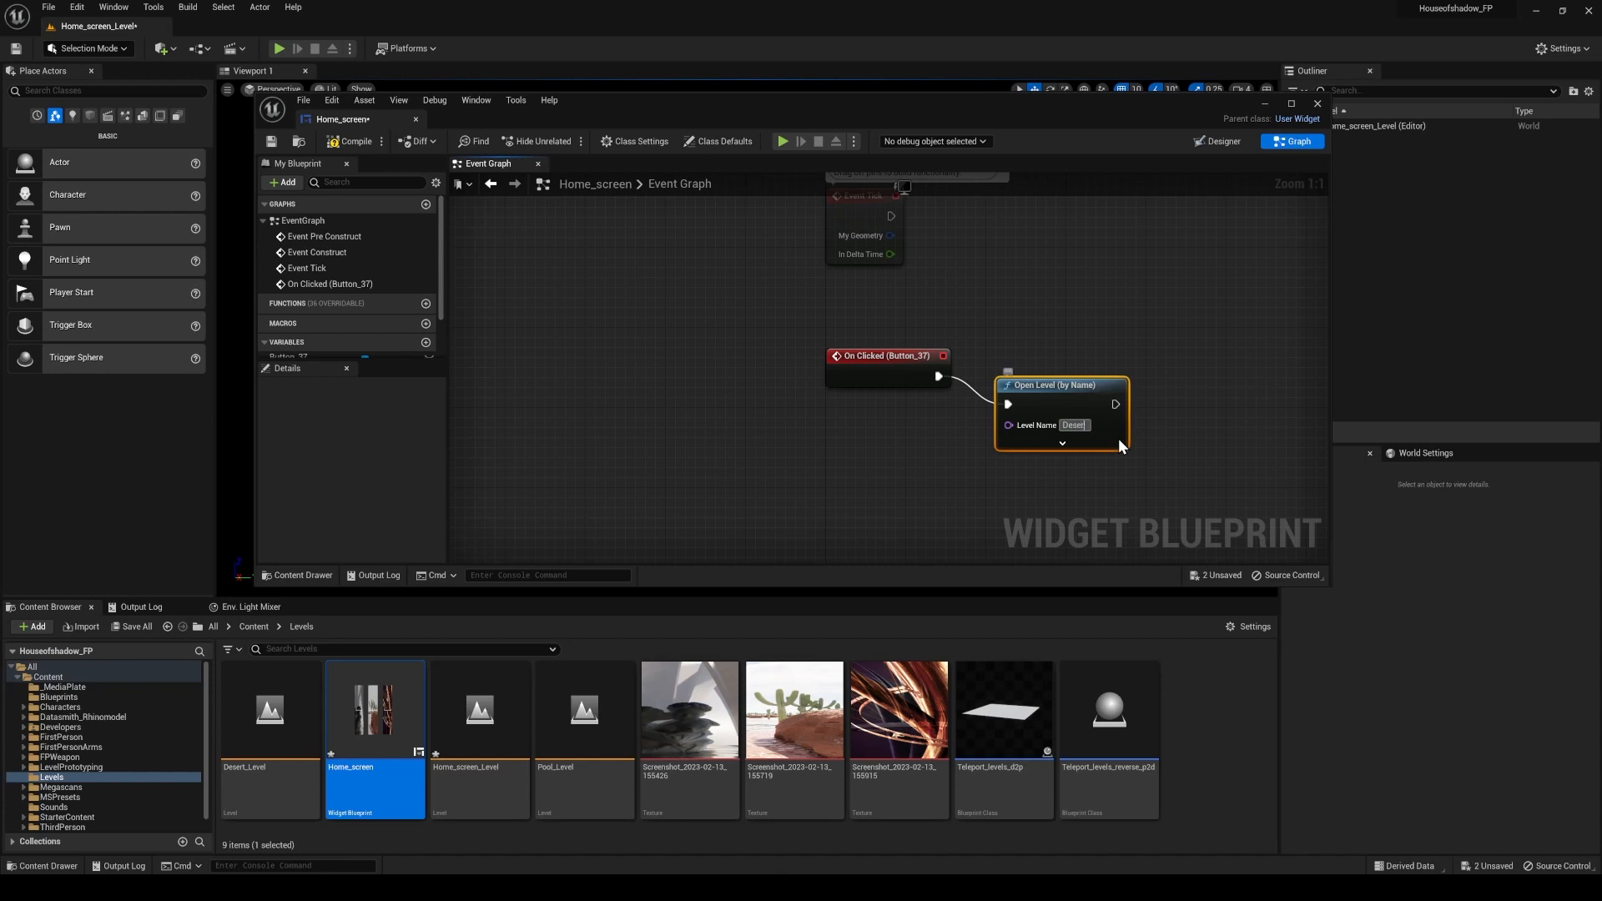
text(t_Level)
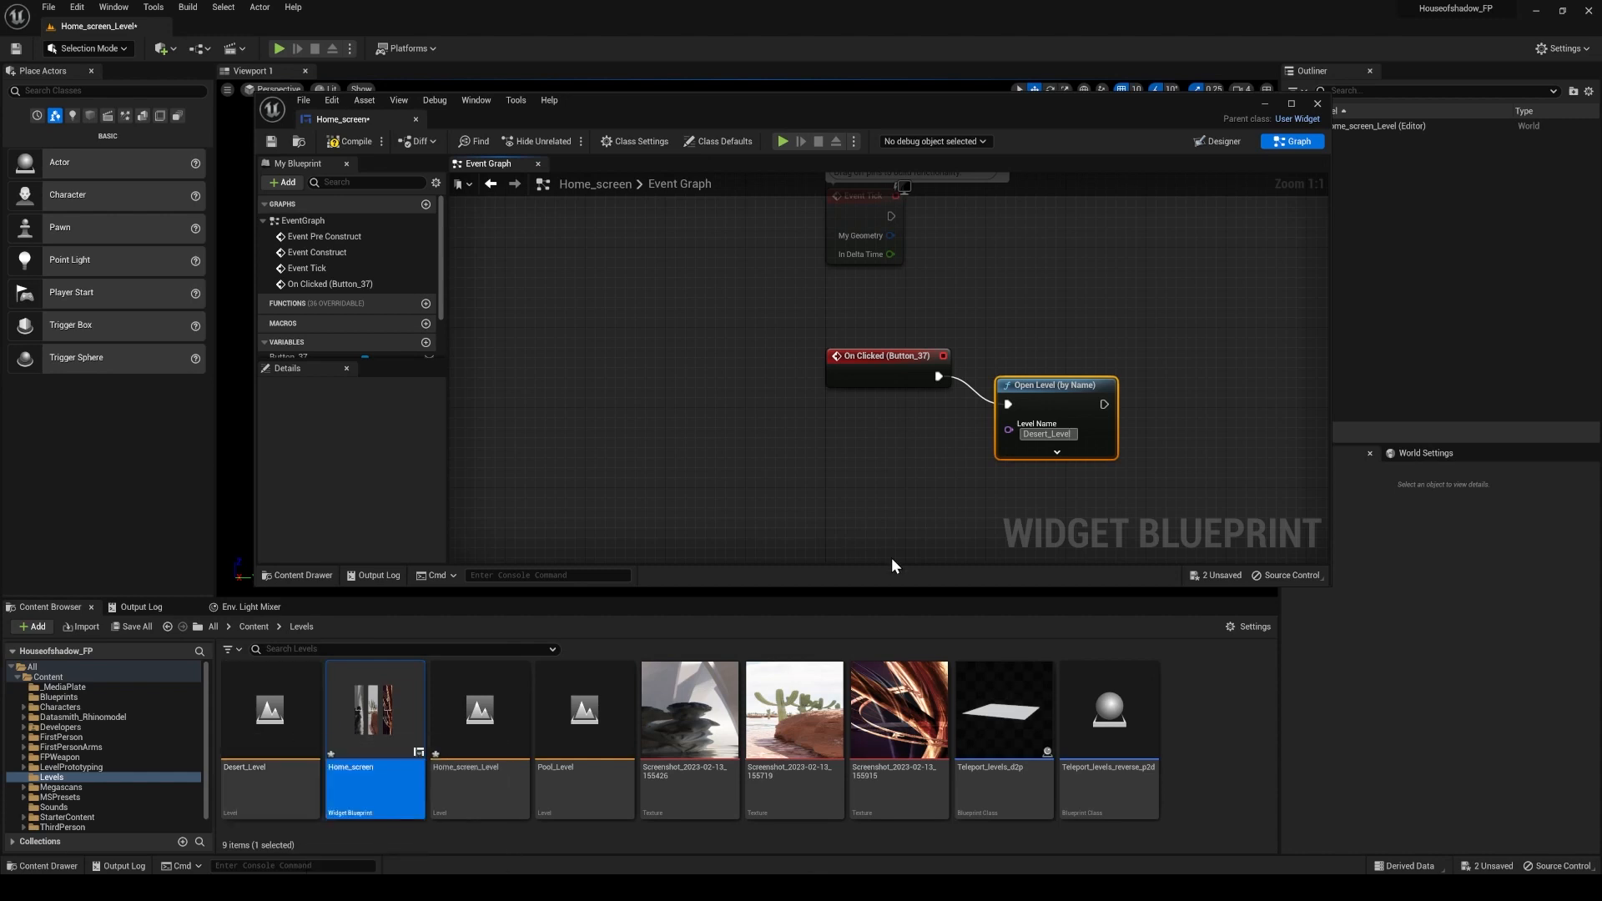
click(1072, 435)
text(Pool_)
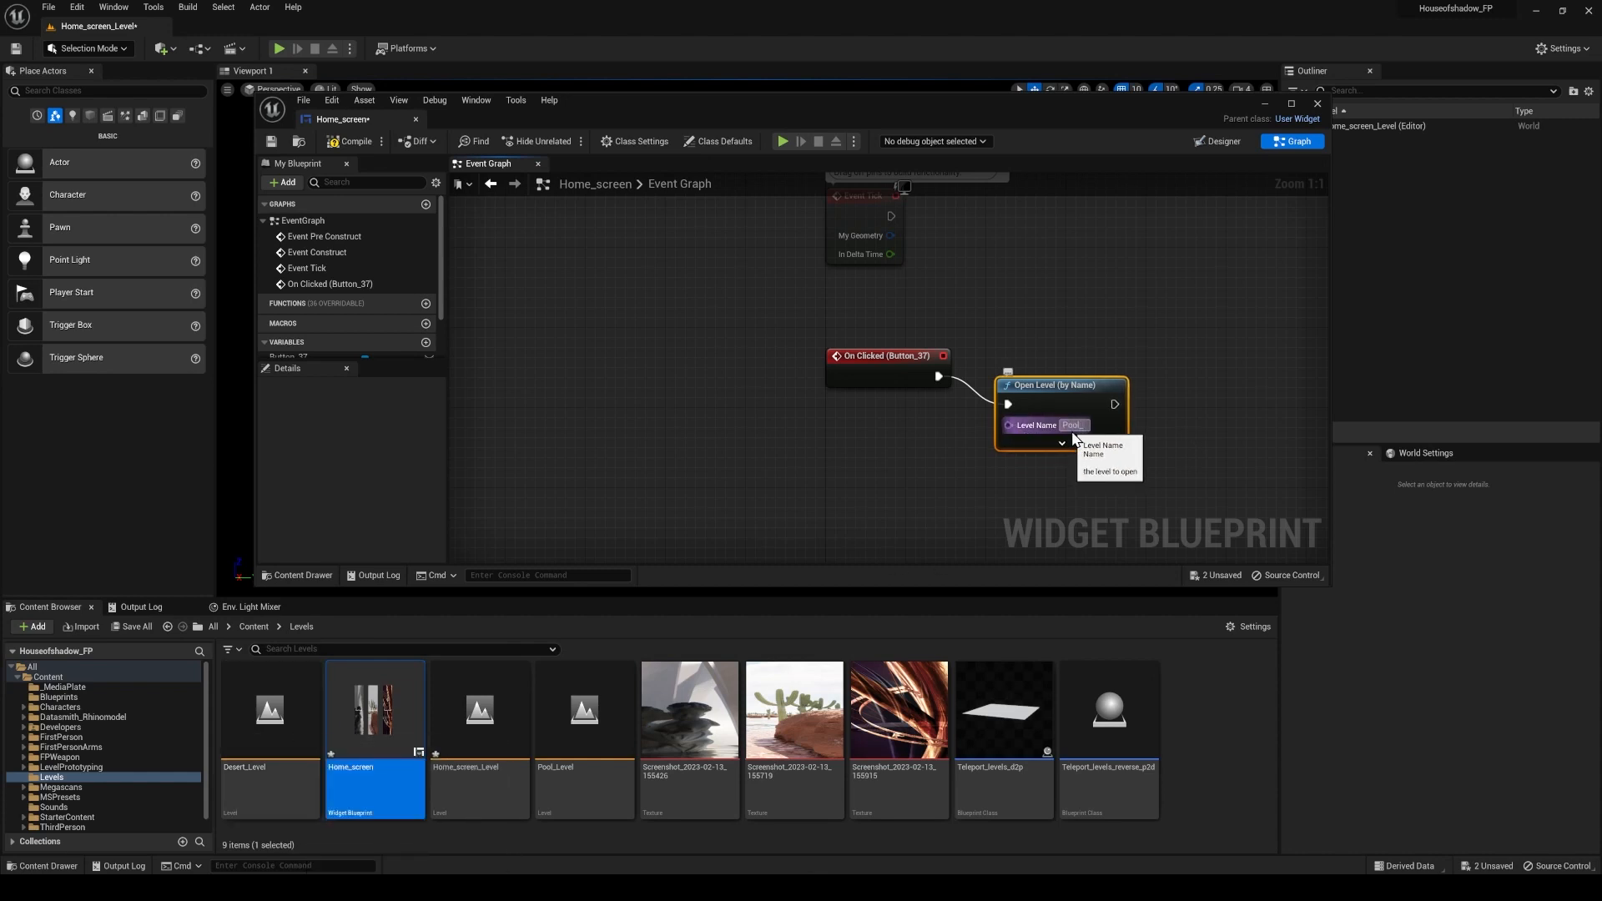
text(Level)
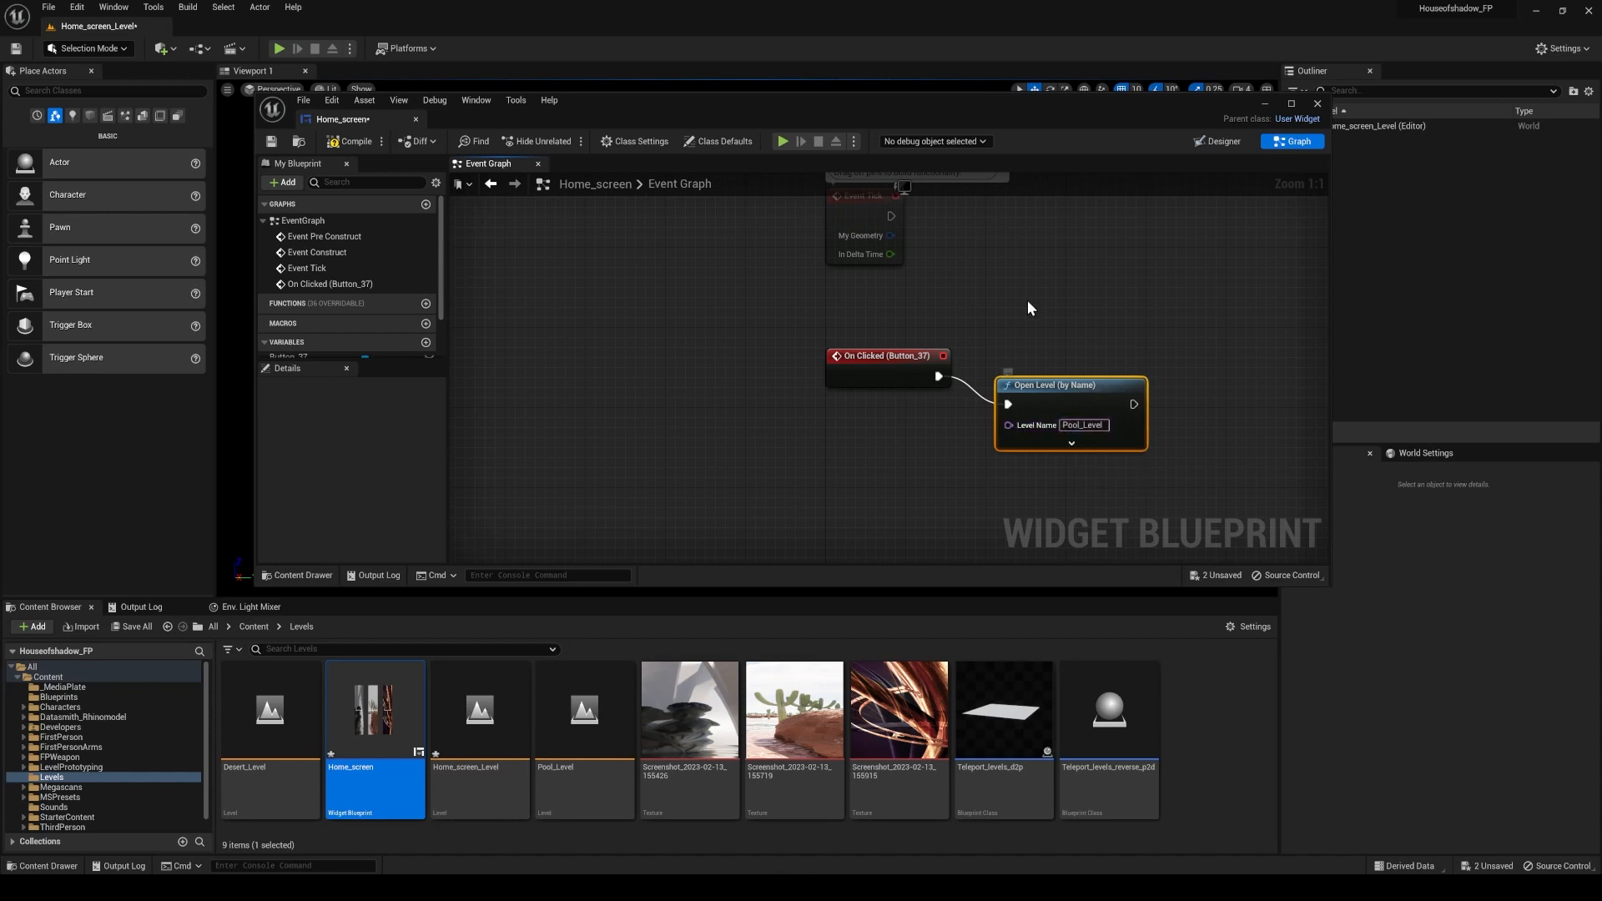
click(1020, 285)
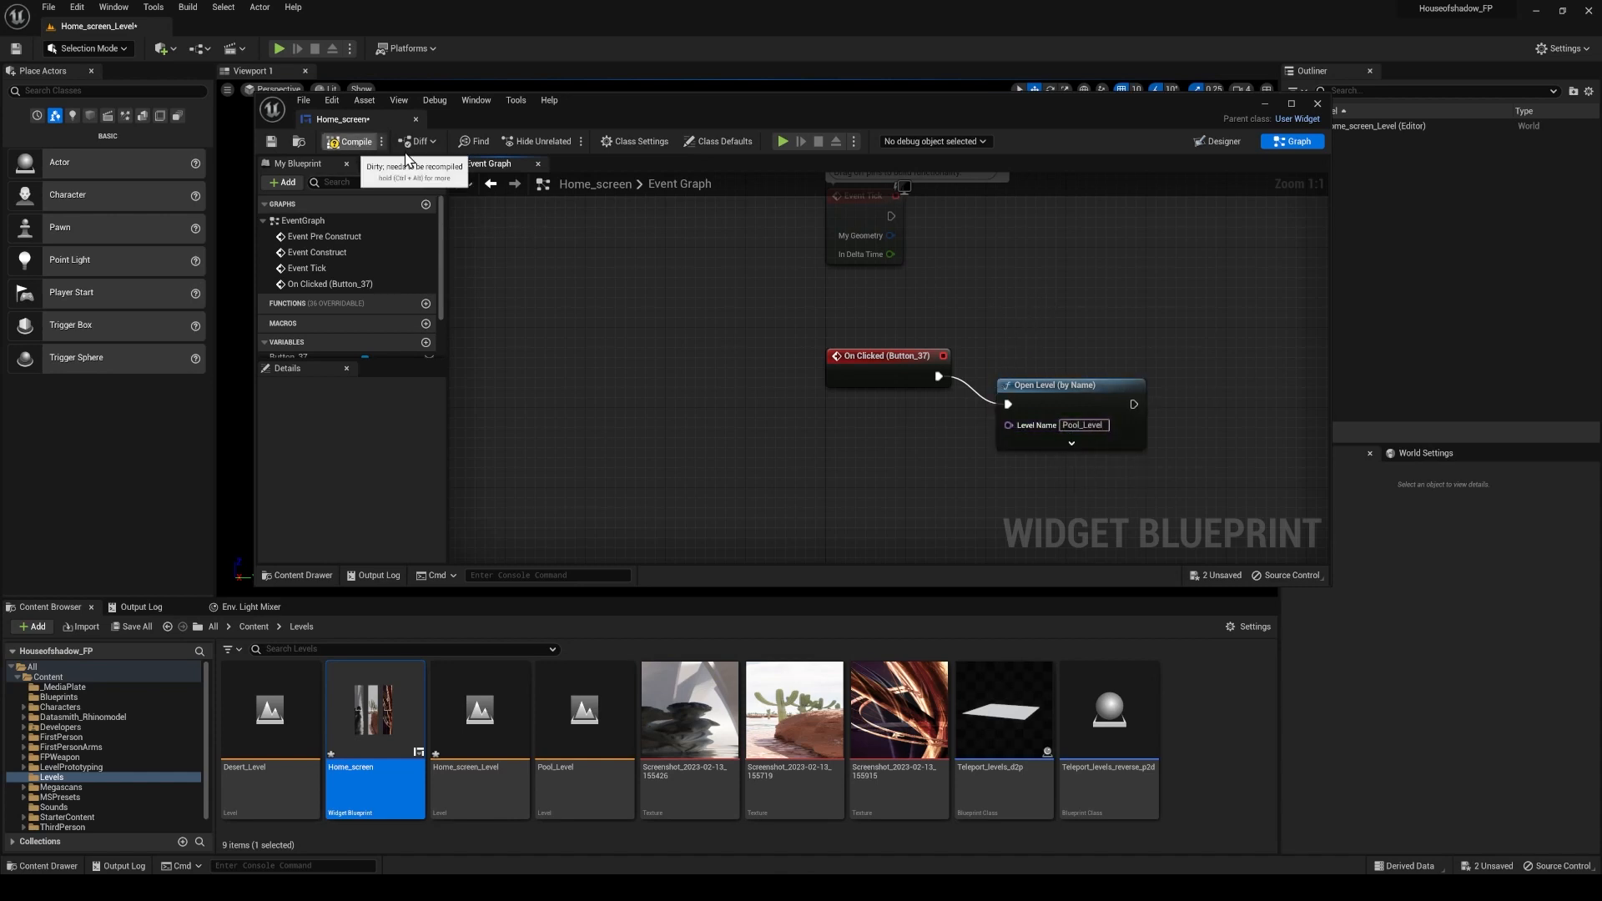
click(358, 142)
click(1317, 104)
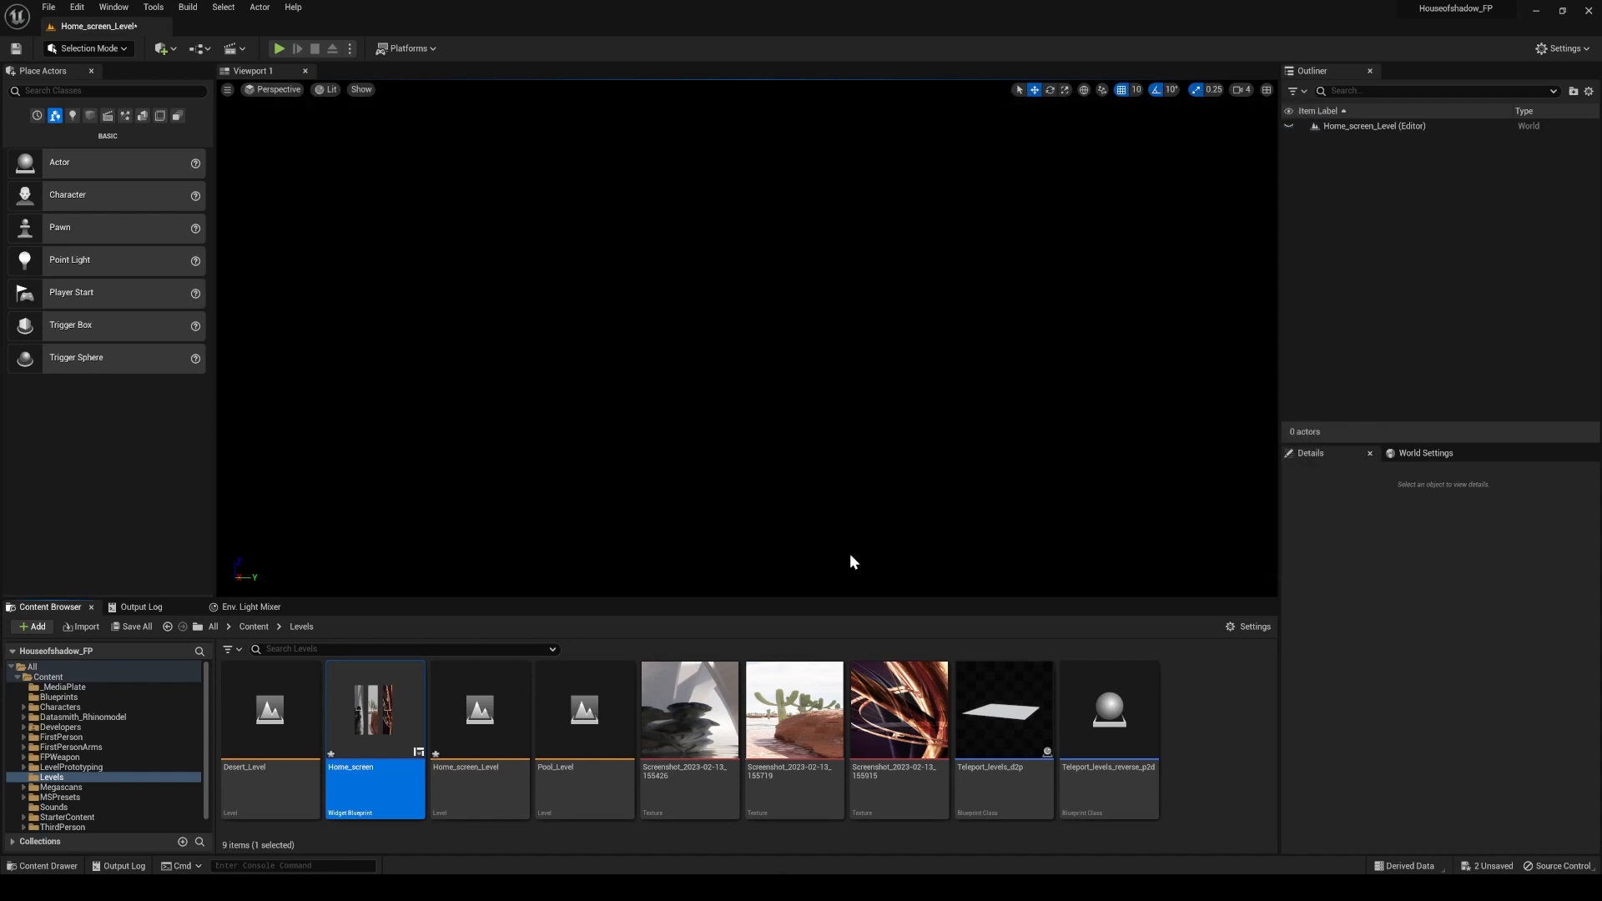
Reopen the Home_screen widget and view the Pool Level button's existing On Clicked event in the graph.
double_click(359, 720)
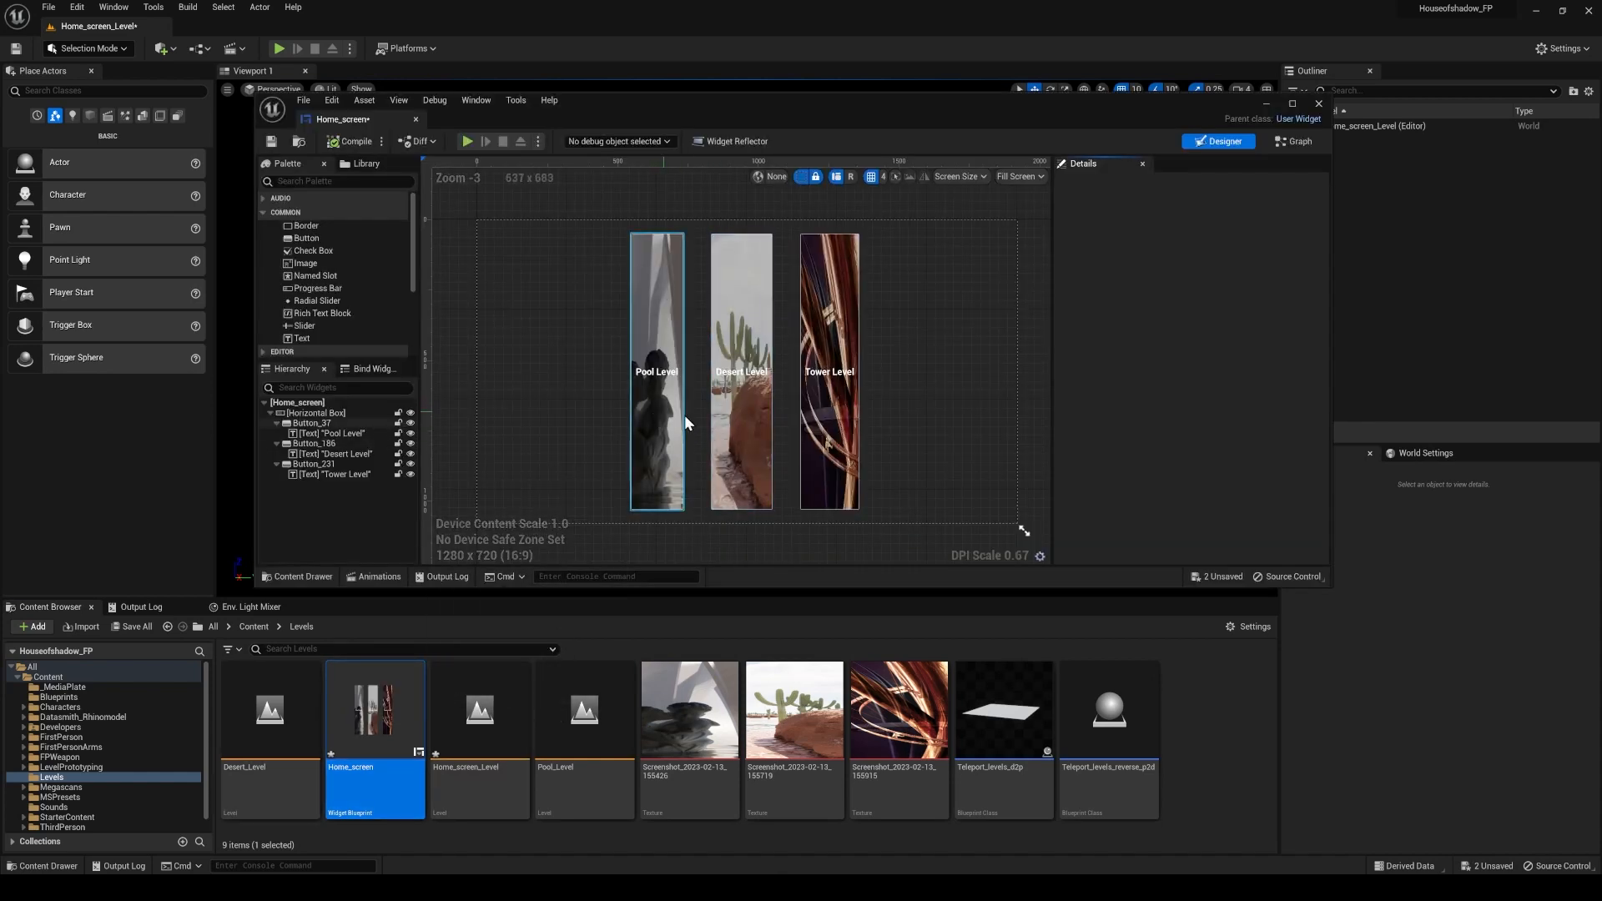
click(650, 412)
scroll(1213, 482, down, 3)
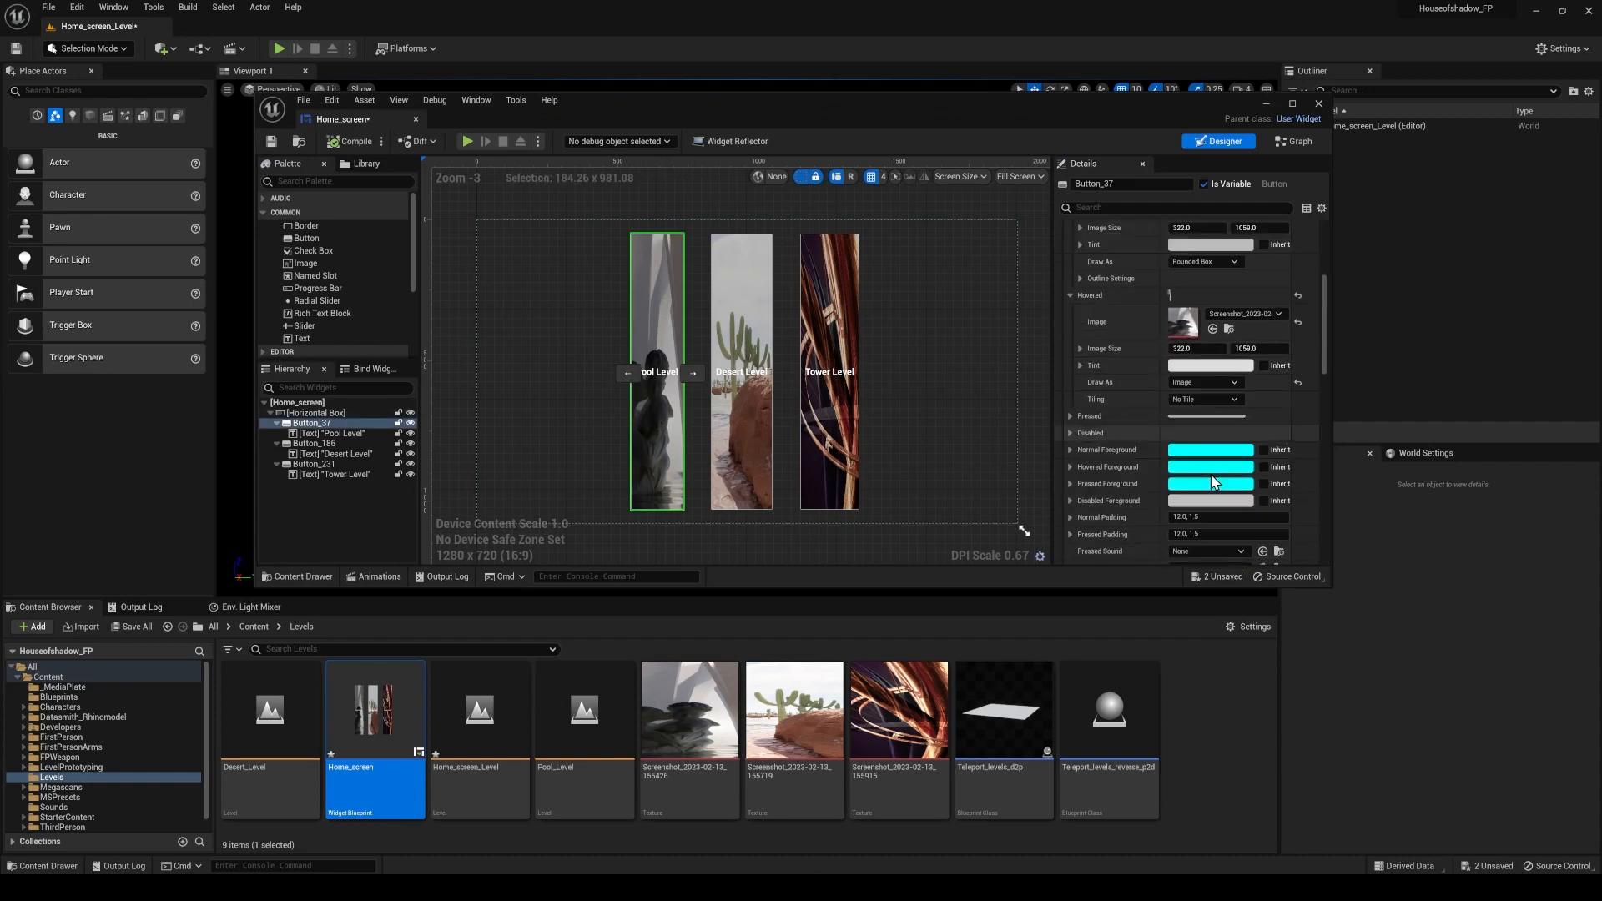
scroll(1213, 483, down, 10)
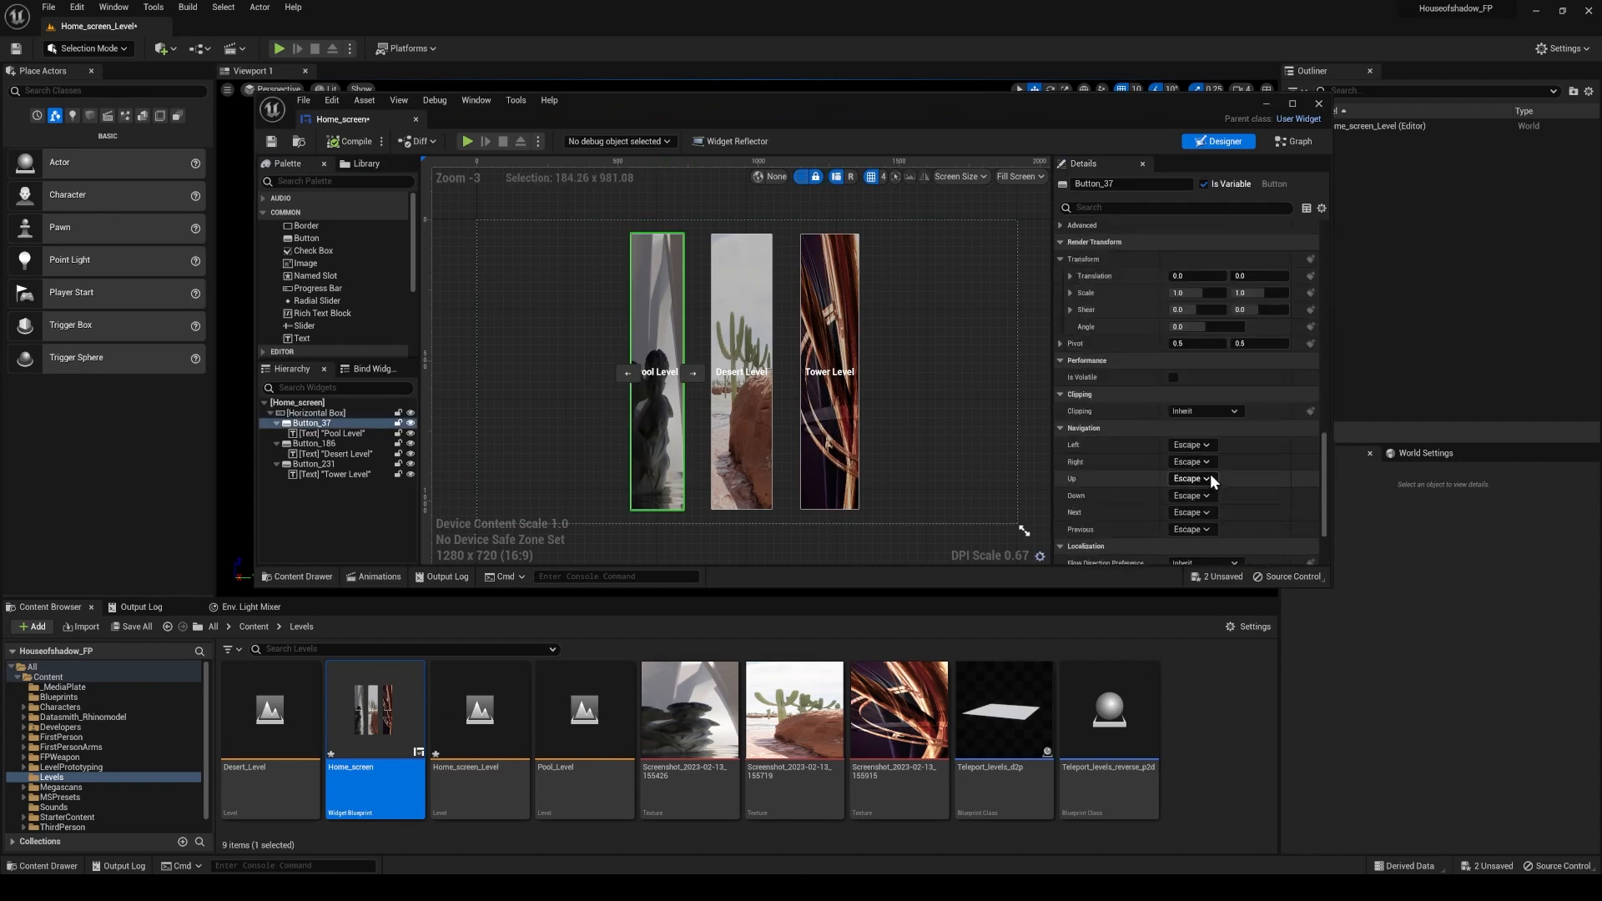
scroll(1211, 474, down, 2)
scroll(1235, 416, down, 2)
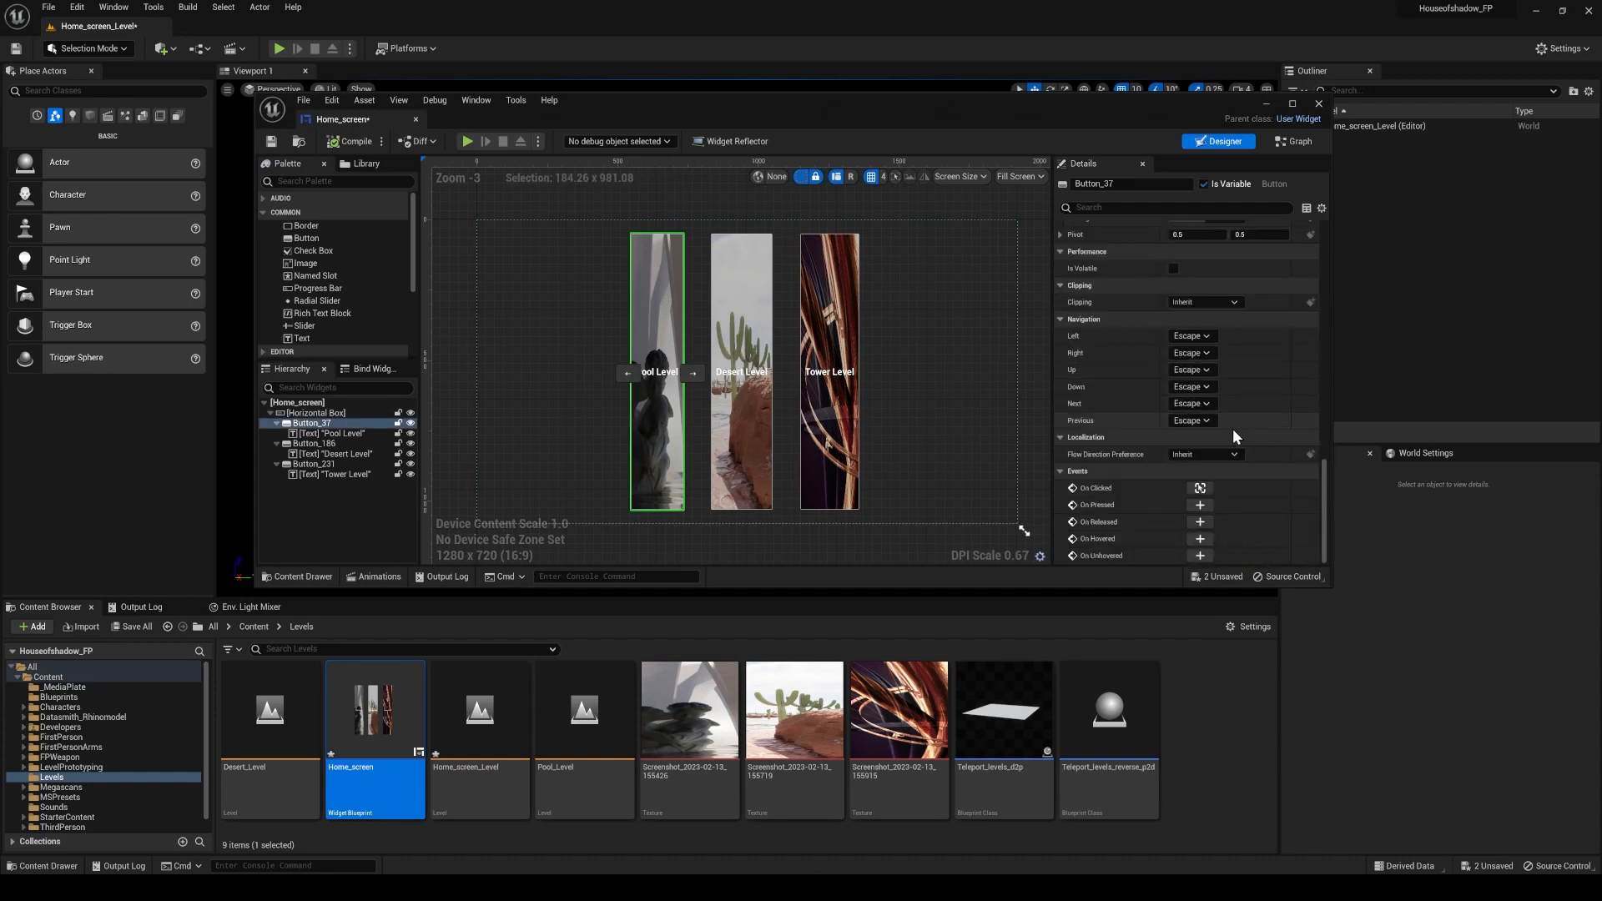
click(1200, 489)
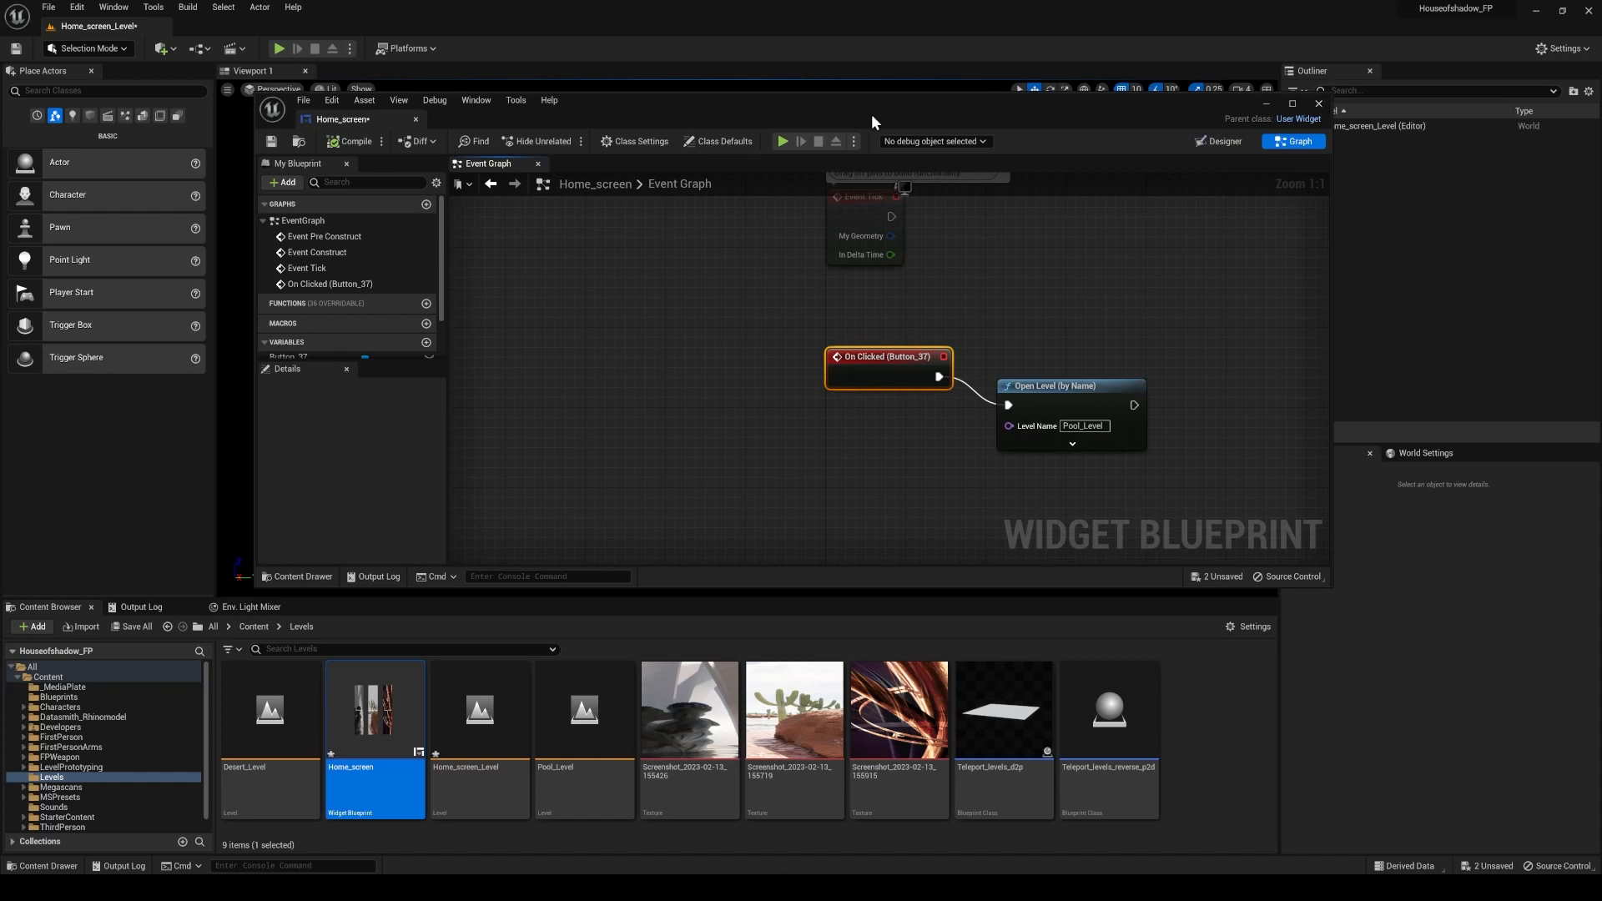
Return to the widget design and add an On Clicked event for the Desert Level button.
click(1219, 141)
click(742, 423)
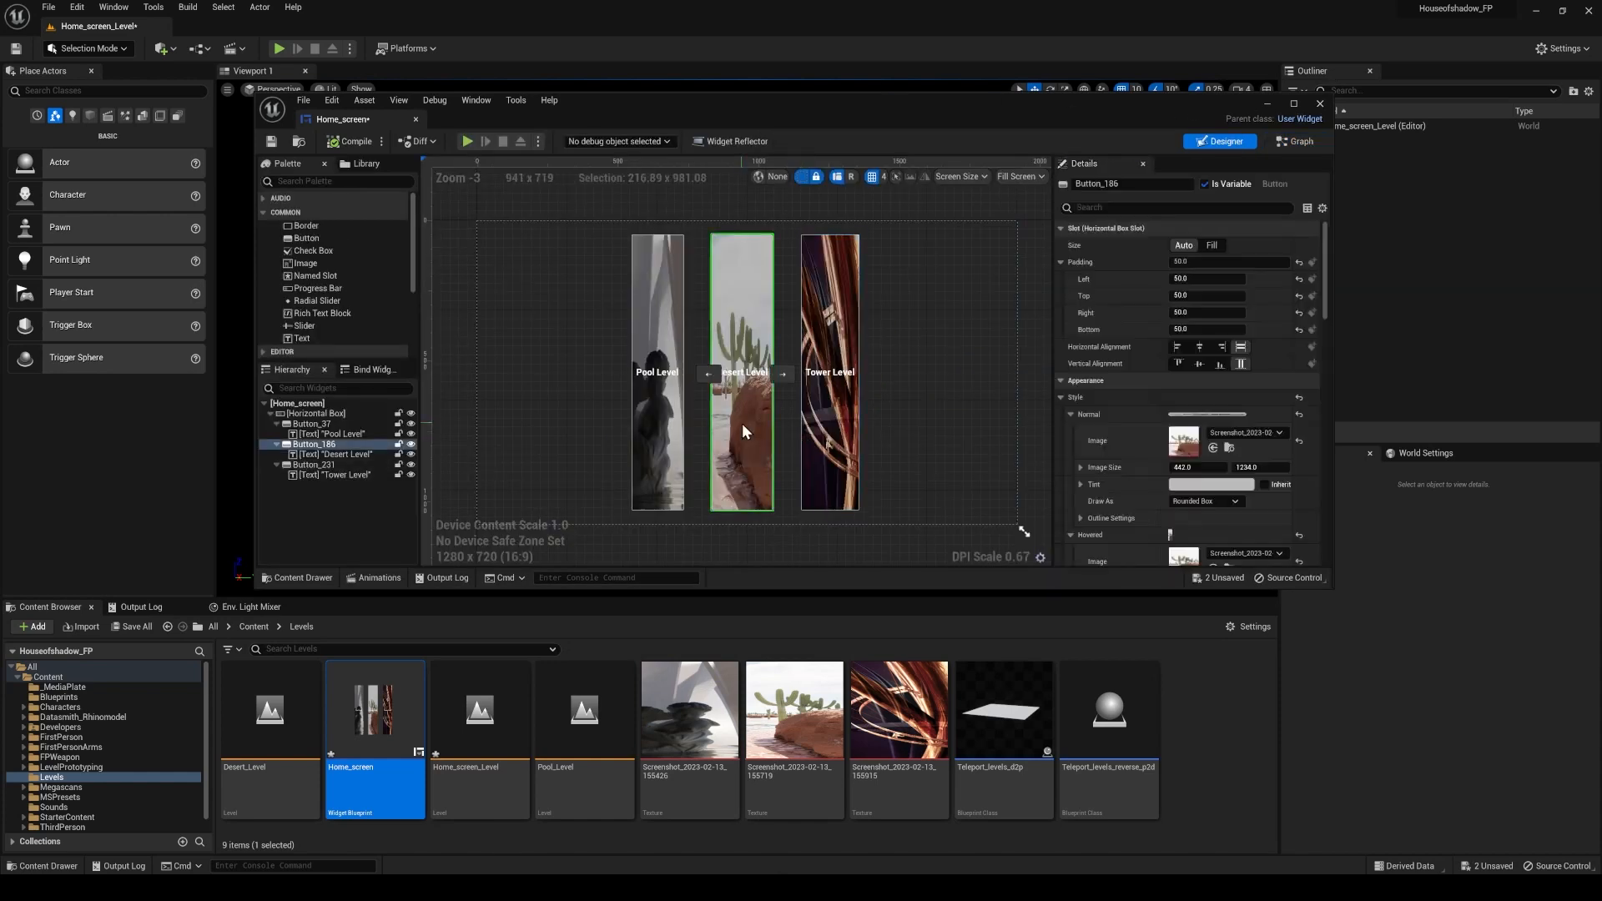
scroll(1277, 480, down, 15)
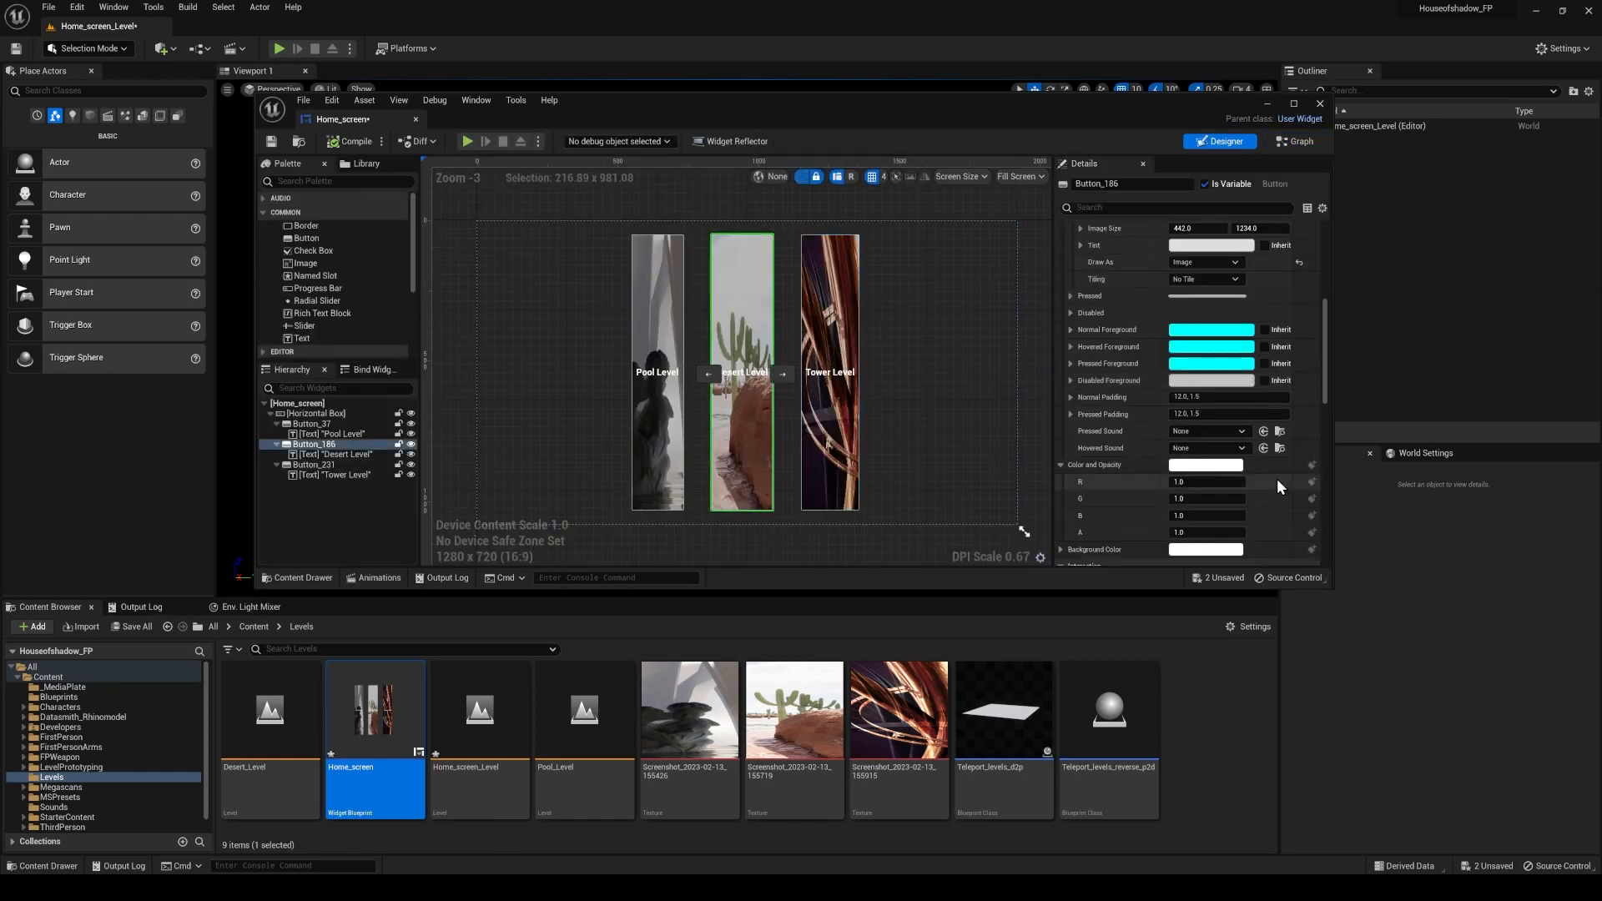
click(1202, 491)
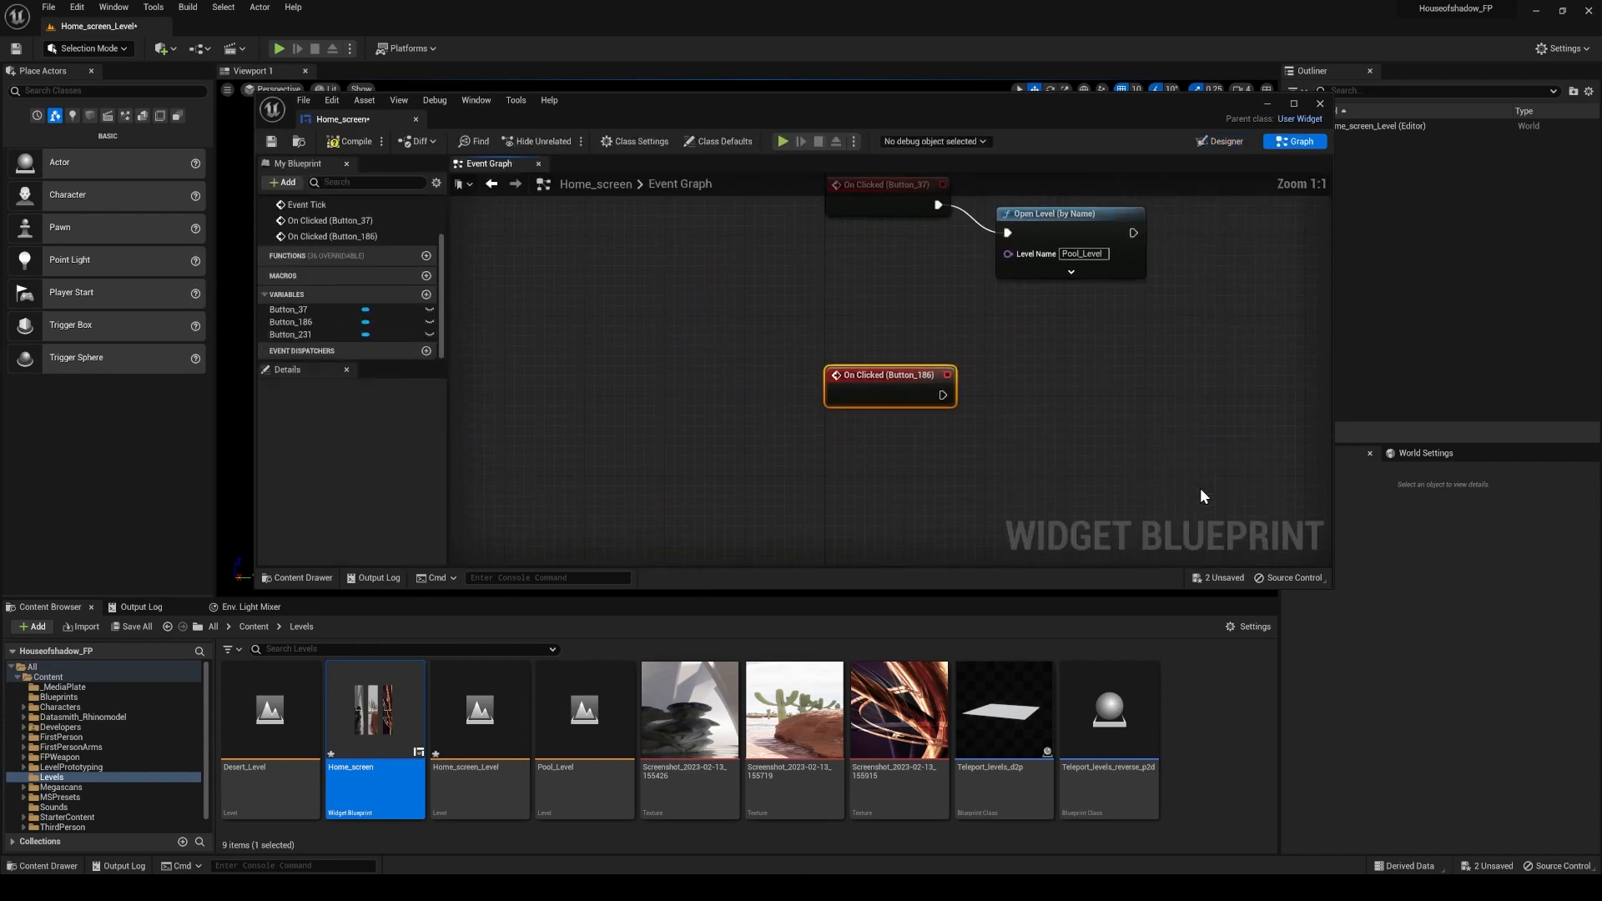
Add an Open Level (by Name) node connected to the Desert Level button's On Clicked event.
drag(941, 377, 1067, 398)
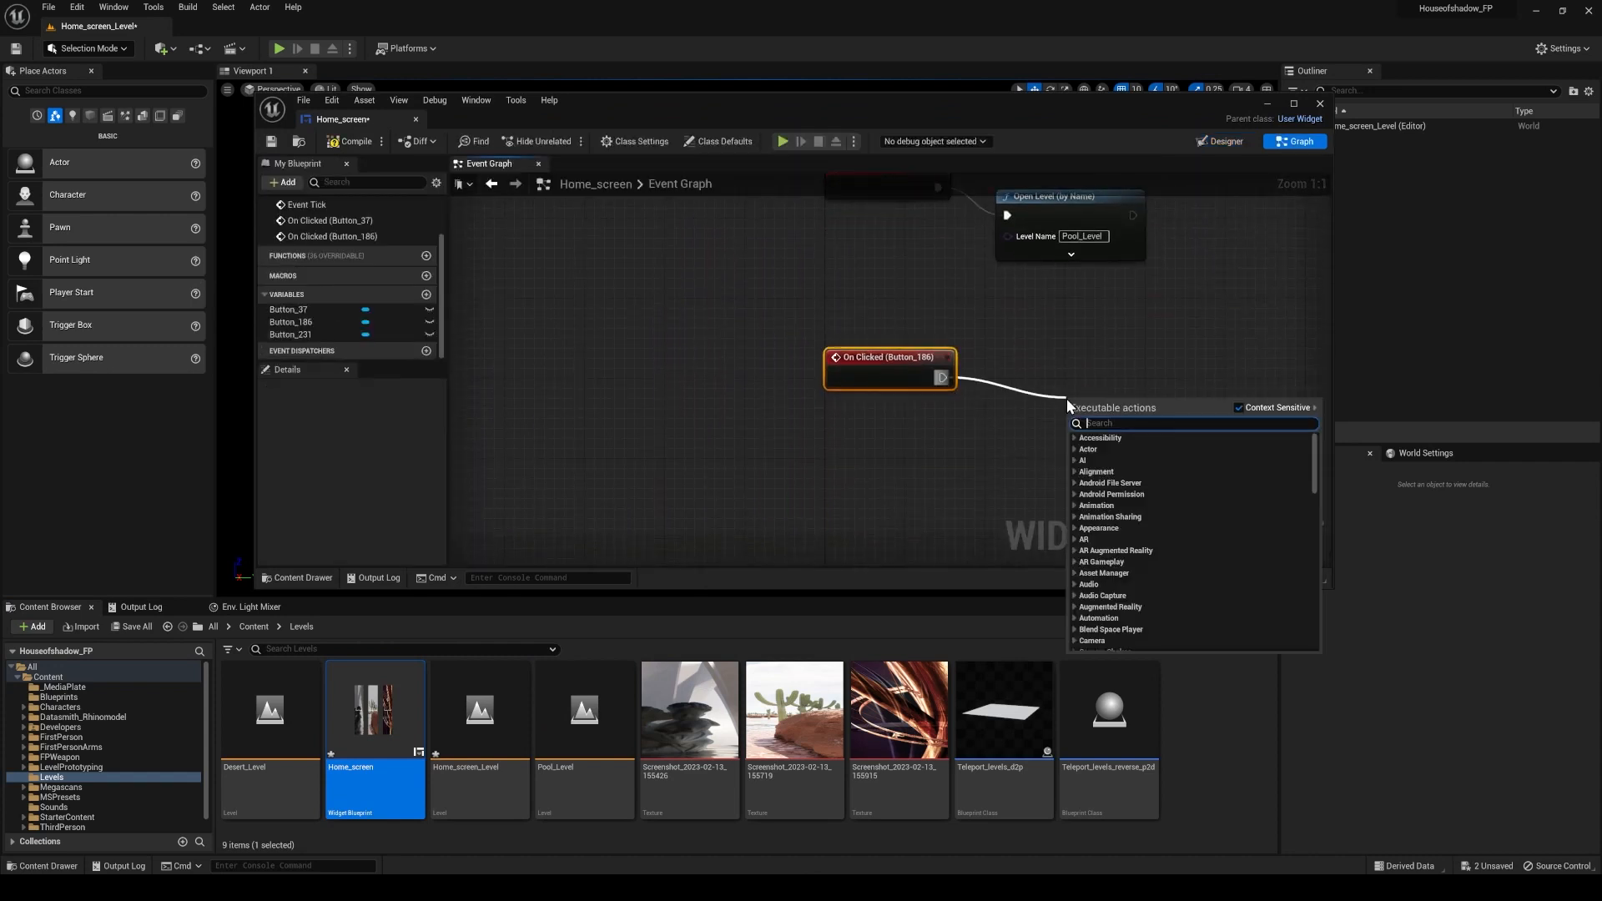
text(openlev)
key(Return)
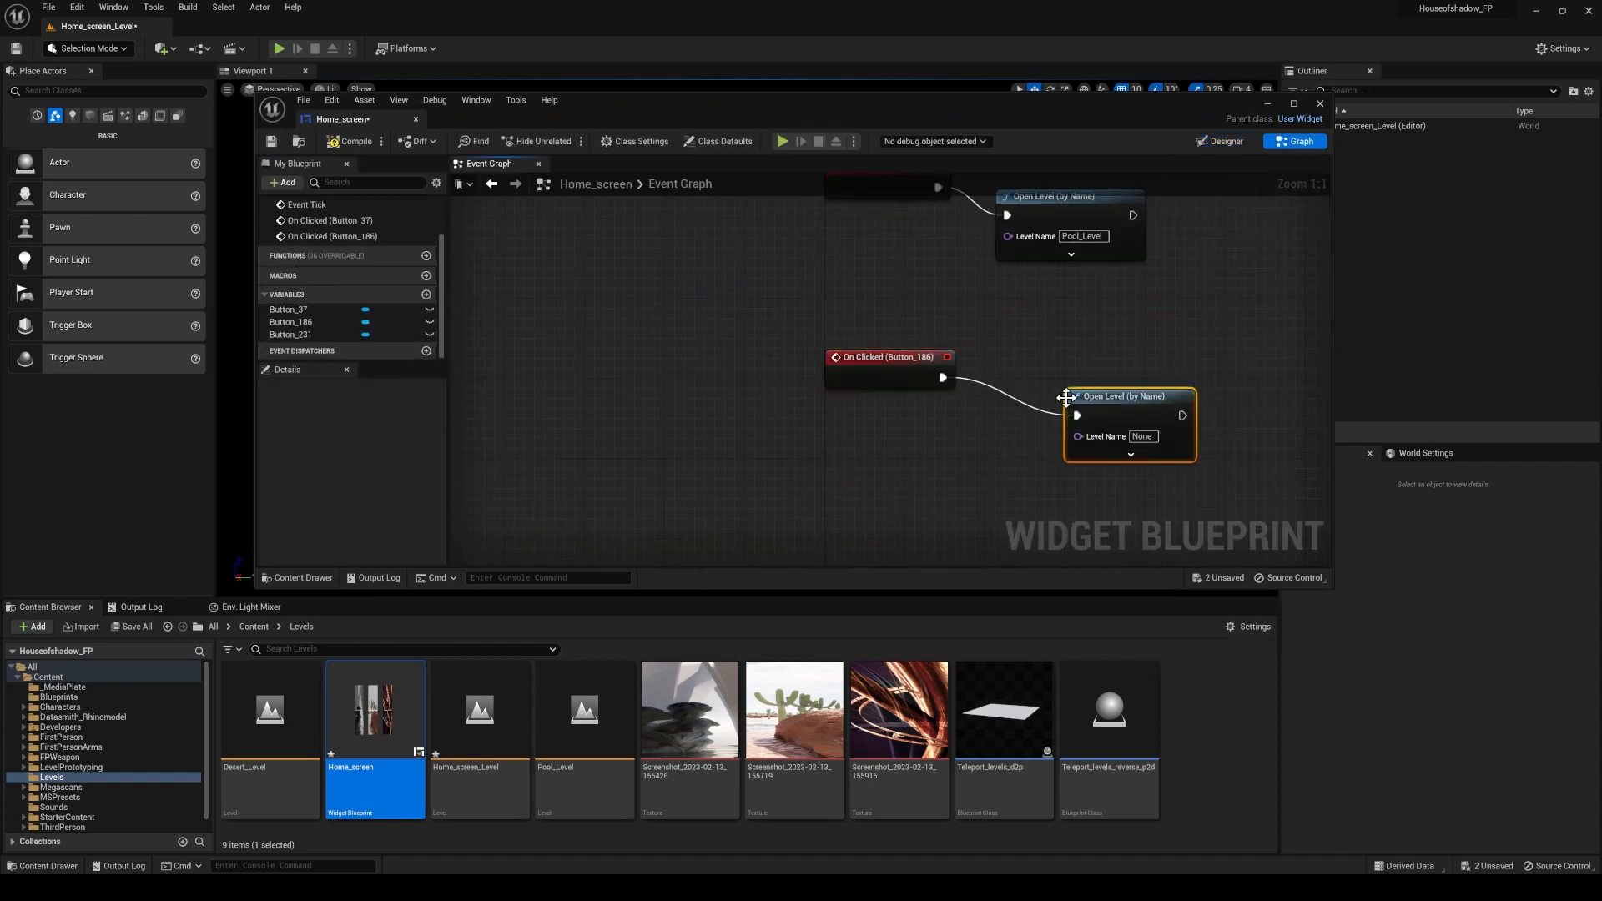
Set the new Open Level node's Level Name to Desert_Level, then compile and close the widget.
text(Desert)
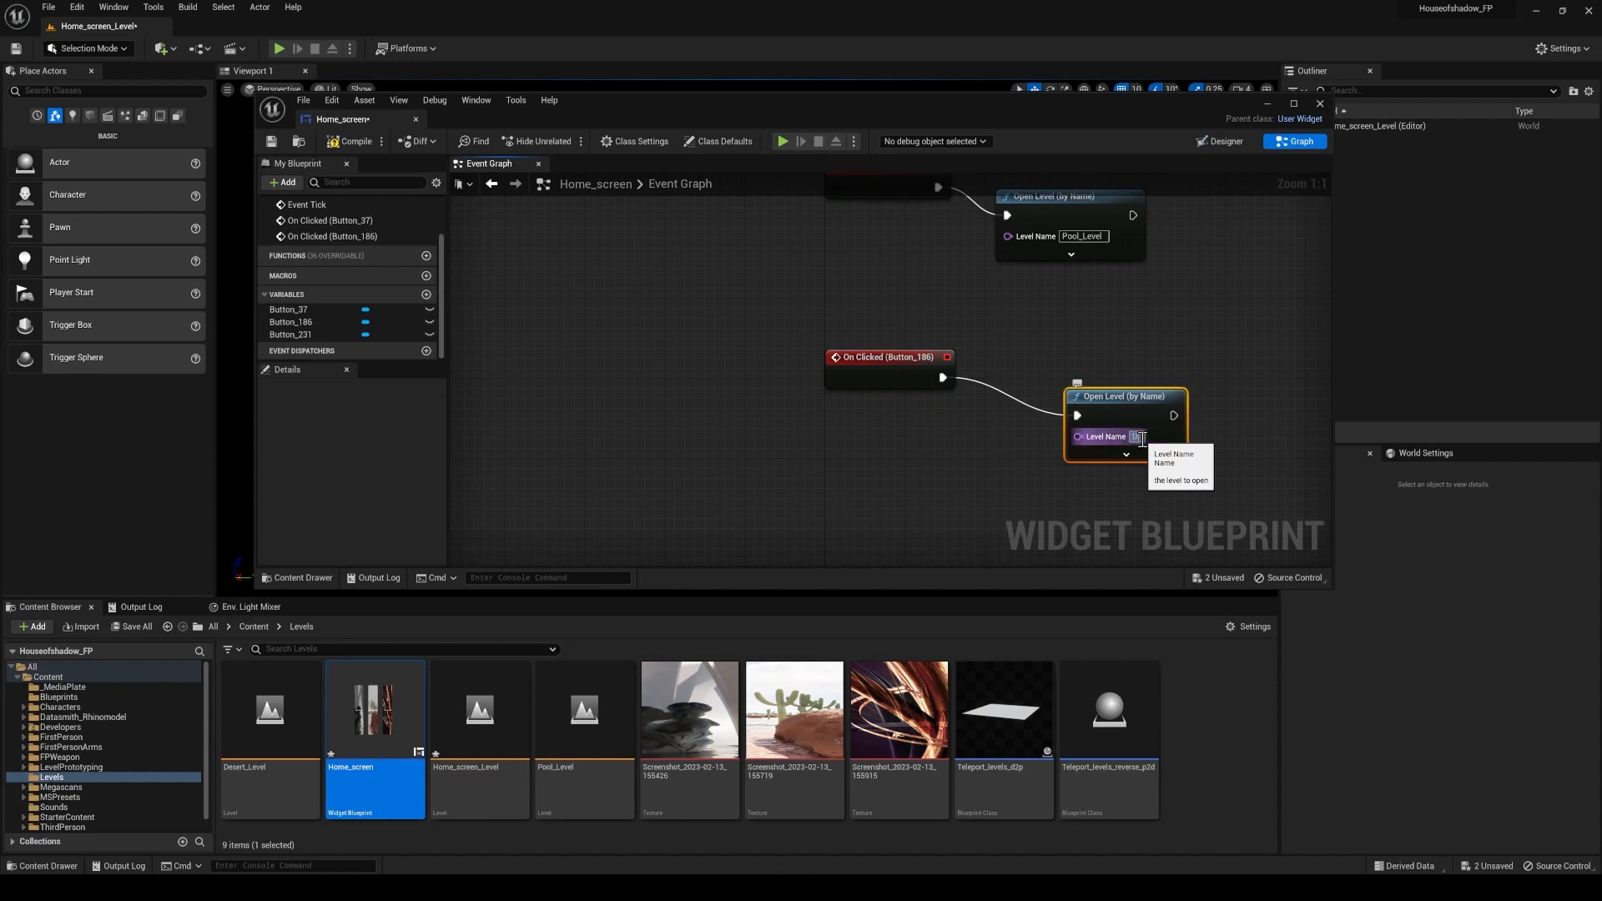
text(_Level)
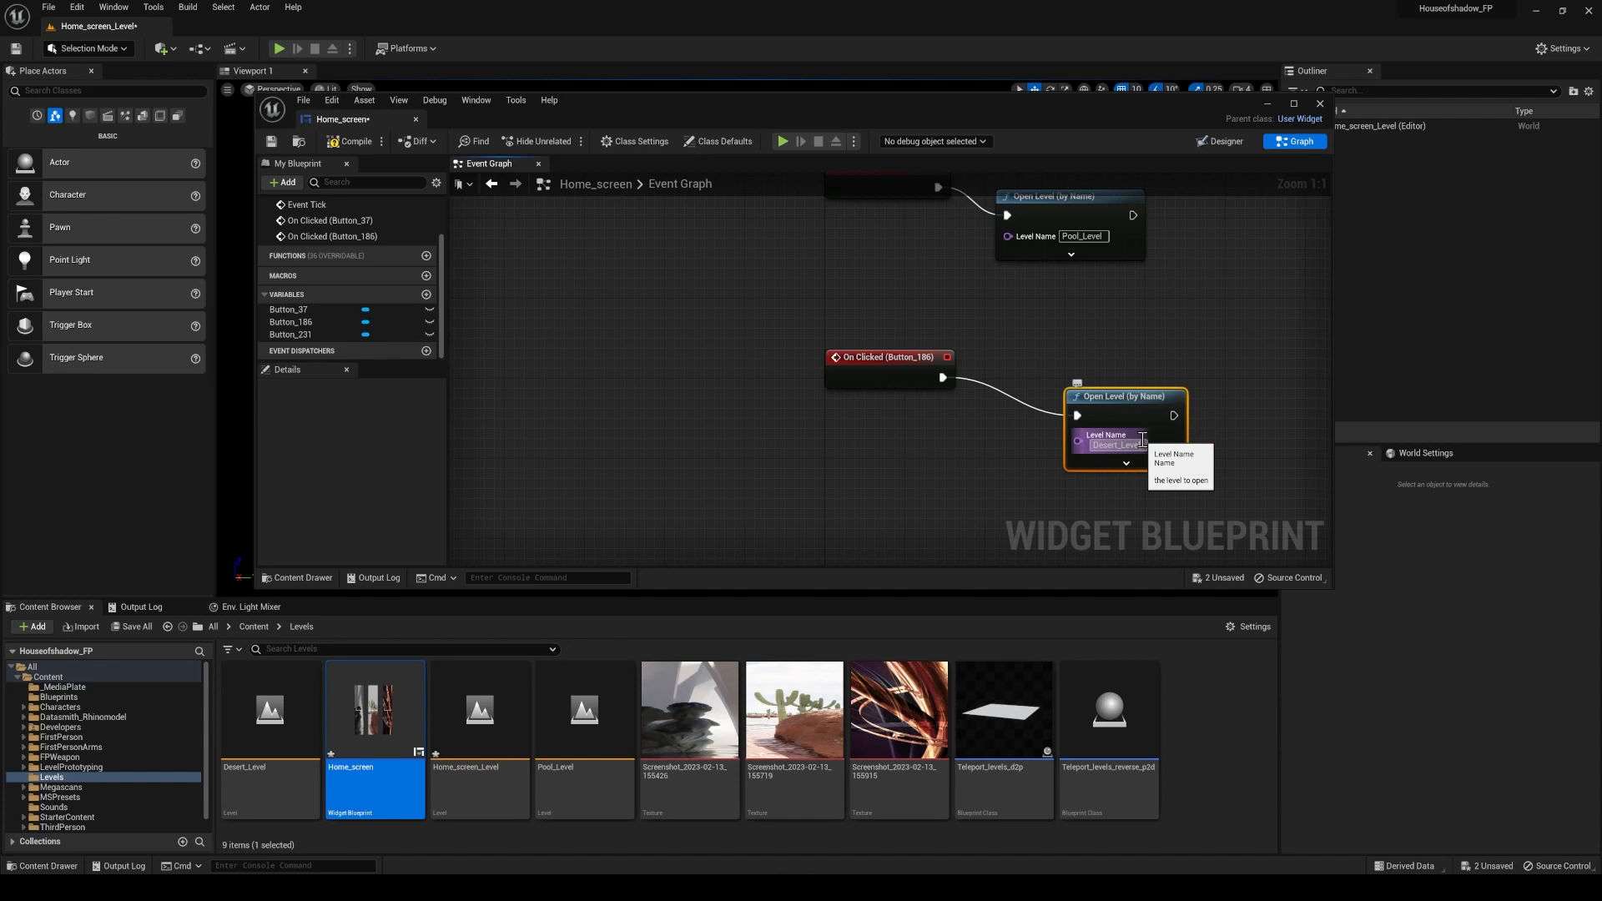
key(Return)
click(1169, 344)
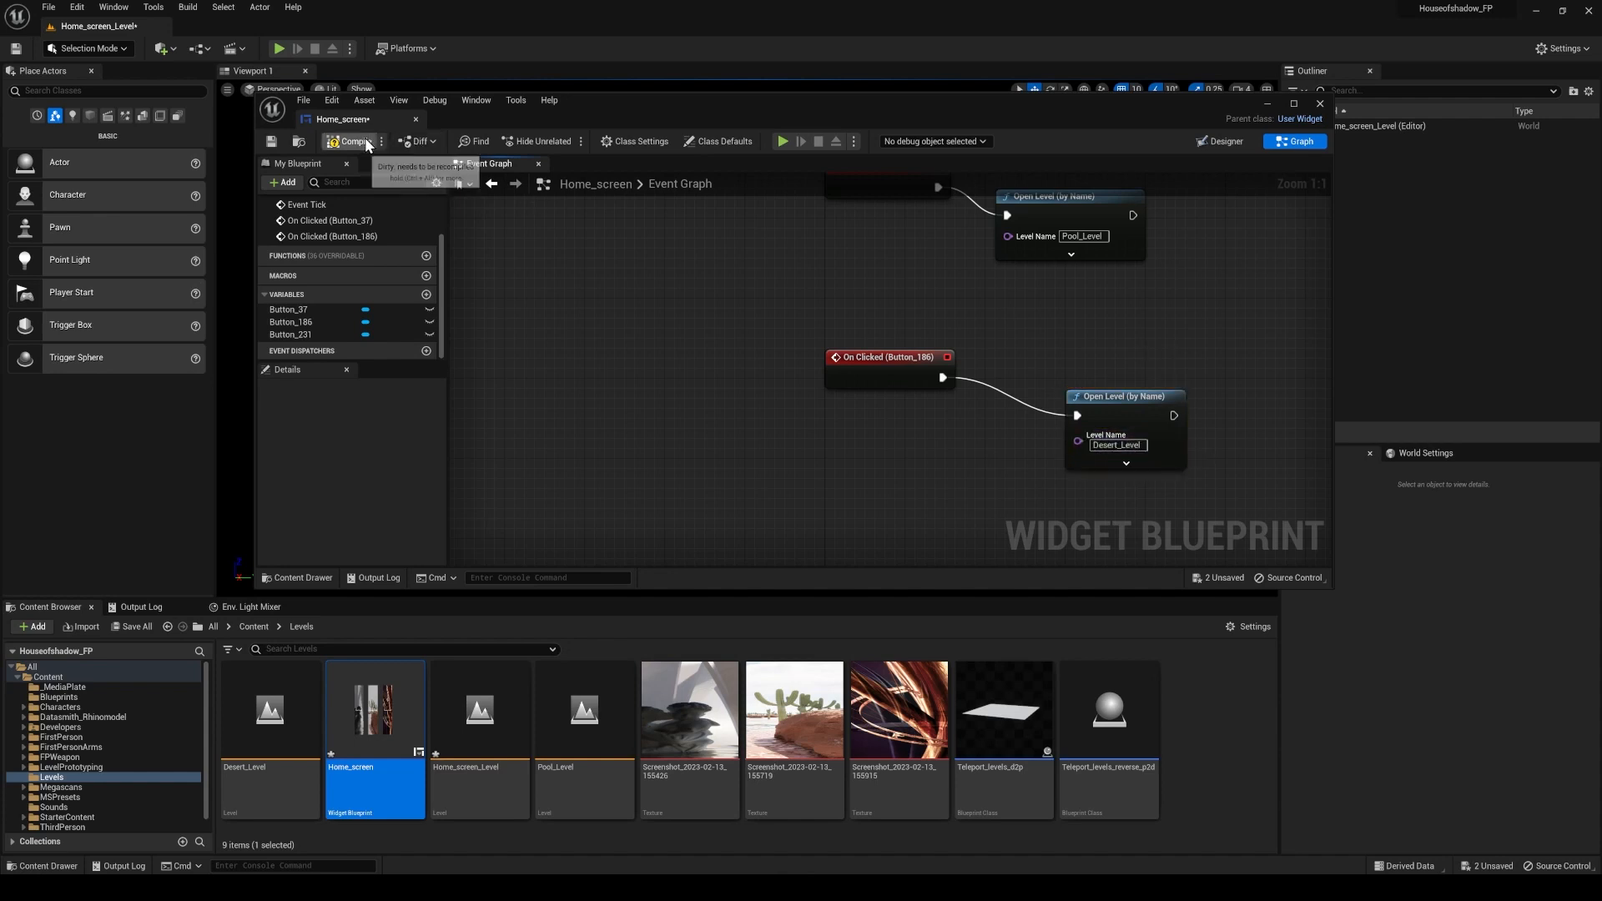
click(1320, 103)
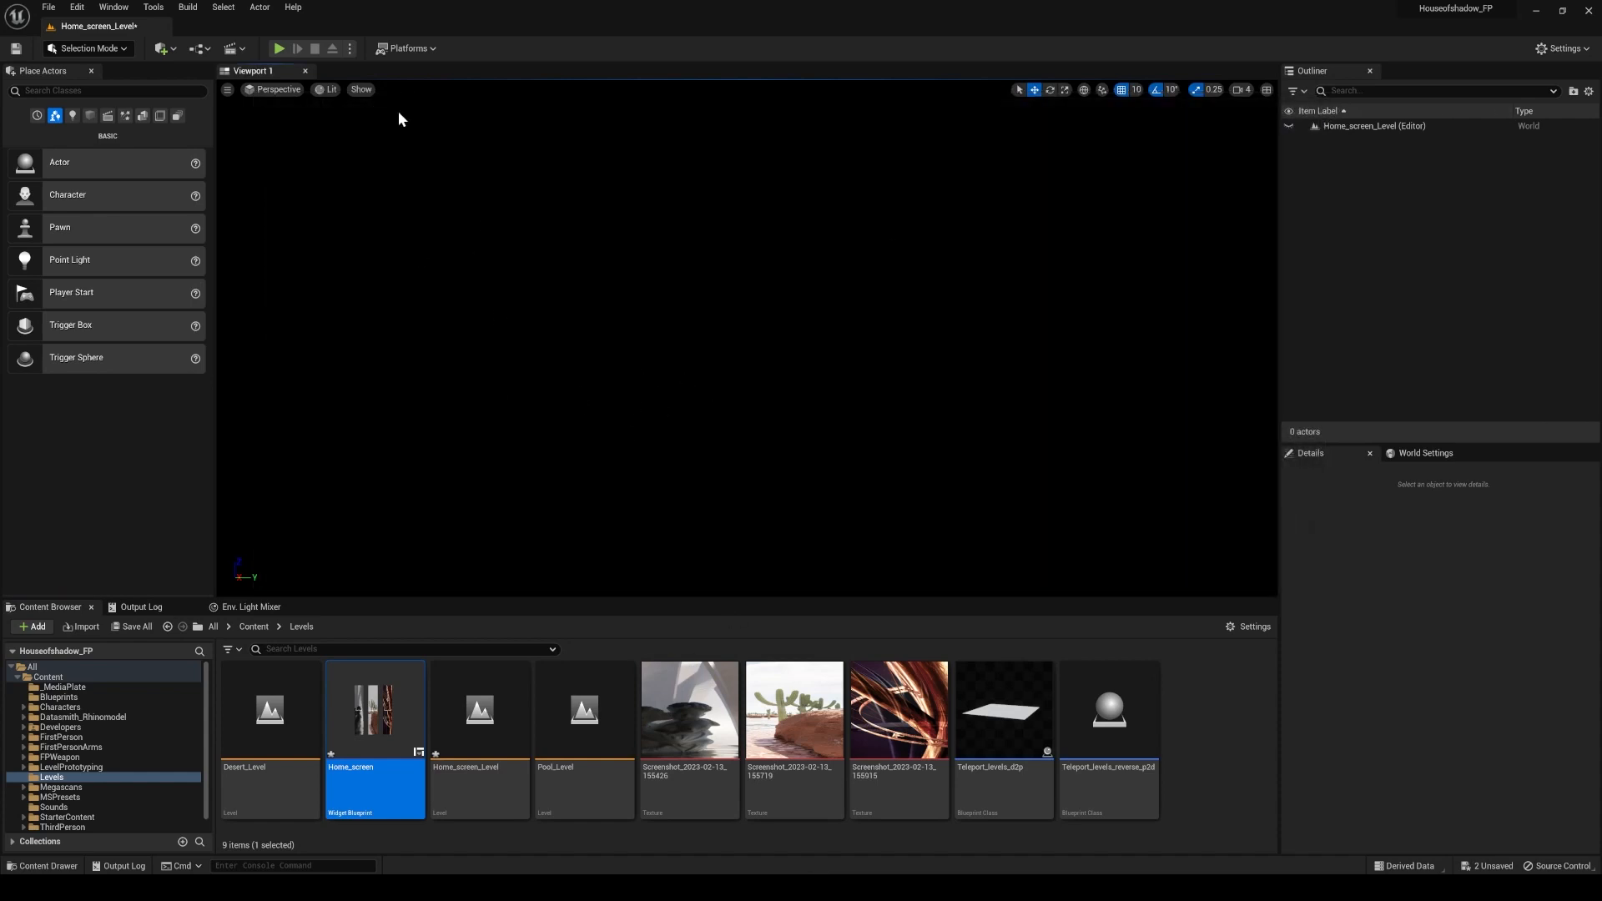
Play Home_screen_Level, test the Desert Level button, and stop the play session.
click(284, 49)
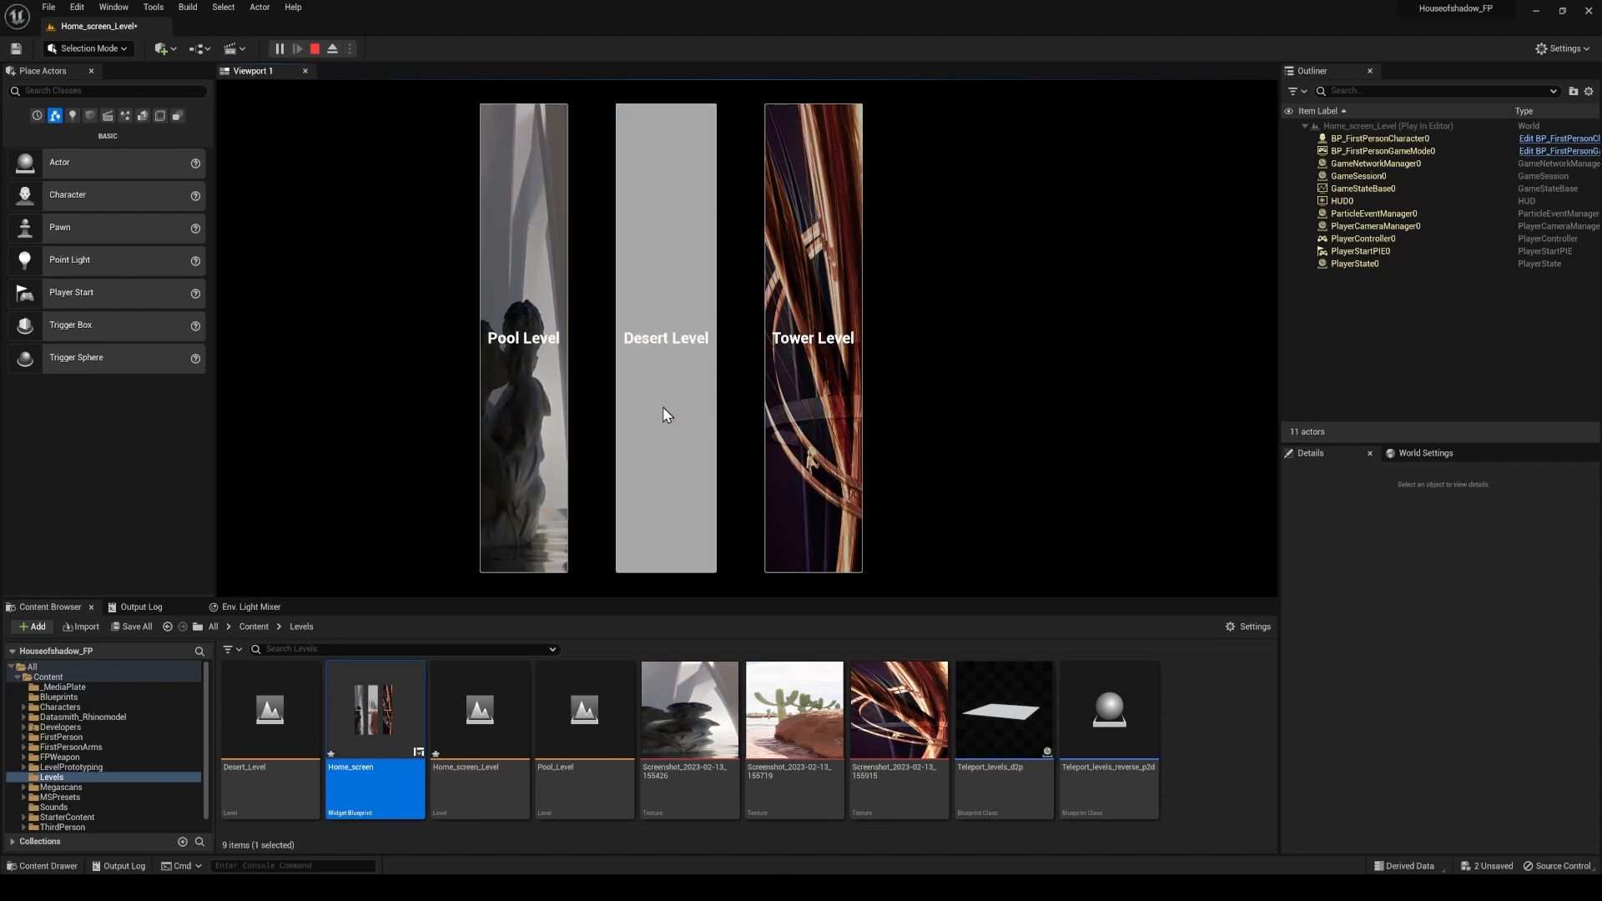
click(716, 431)
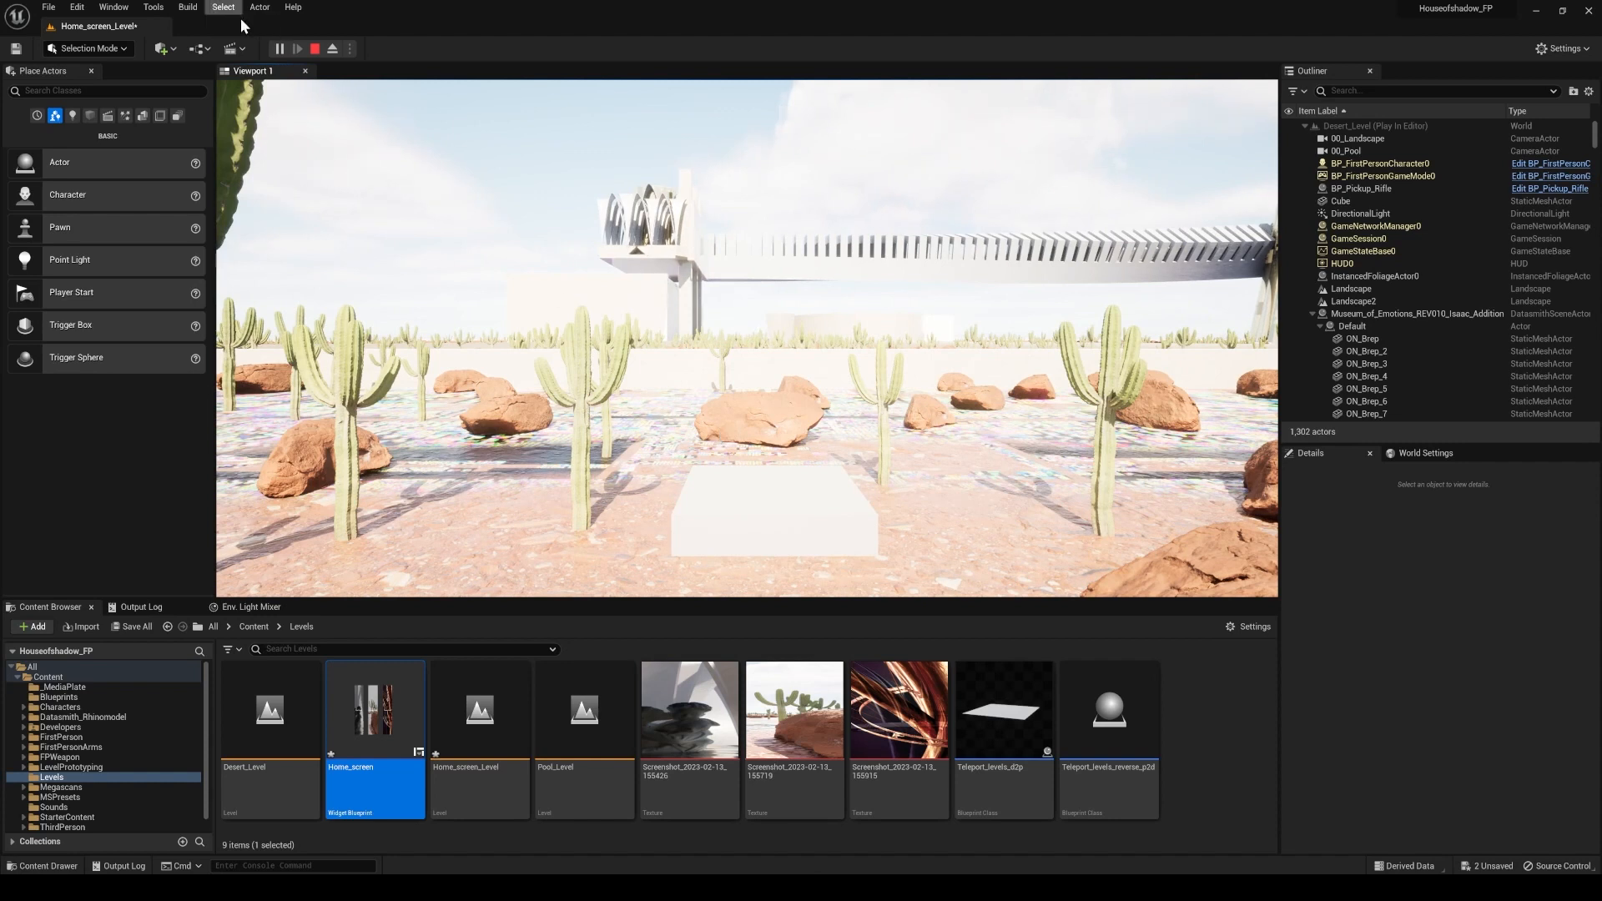
click(316, 50)
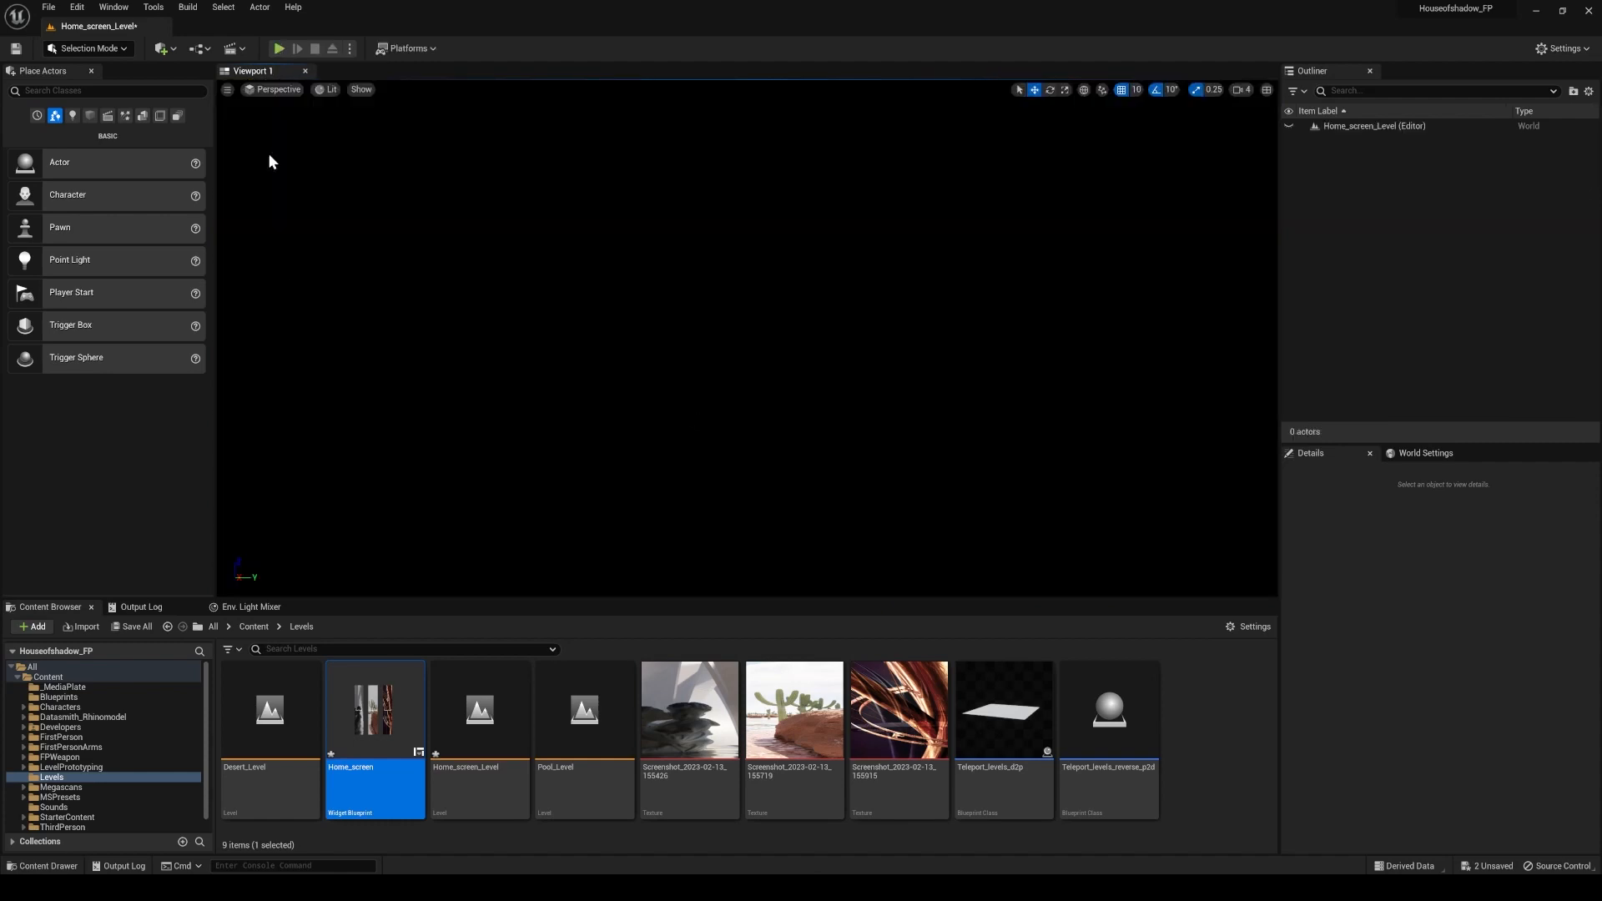
Find the default map options in Project Settings and set the Editor Startup Map to Home_screen_Level.
click(1560, 50)
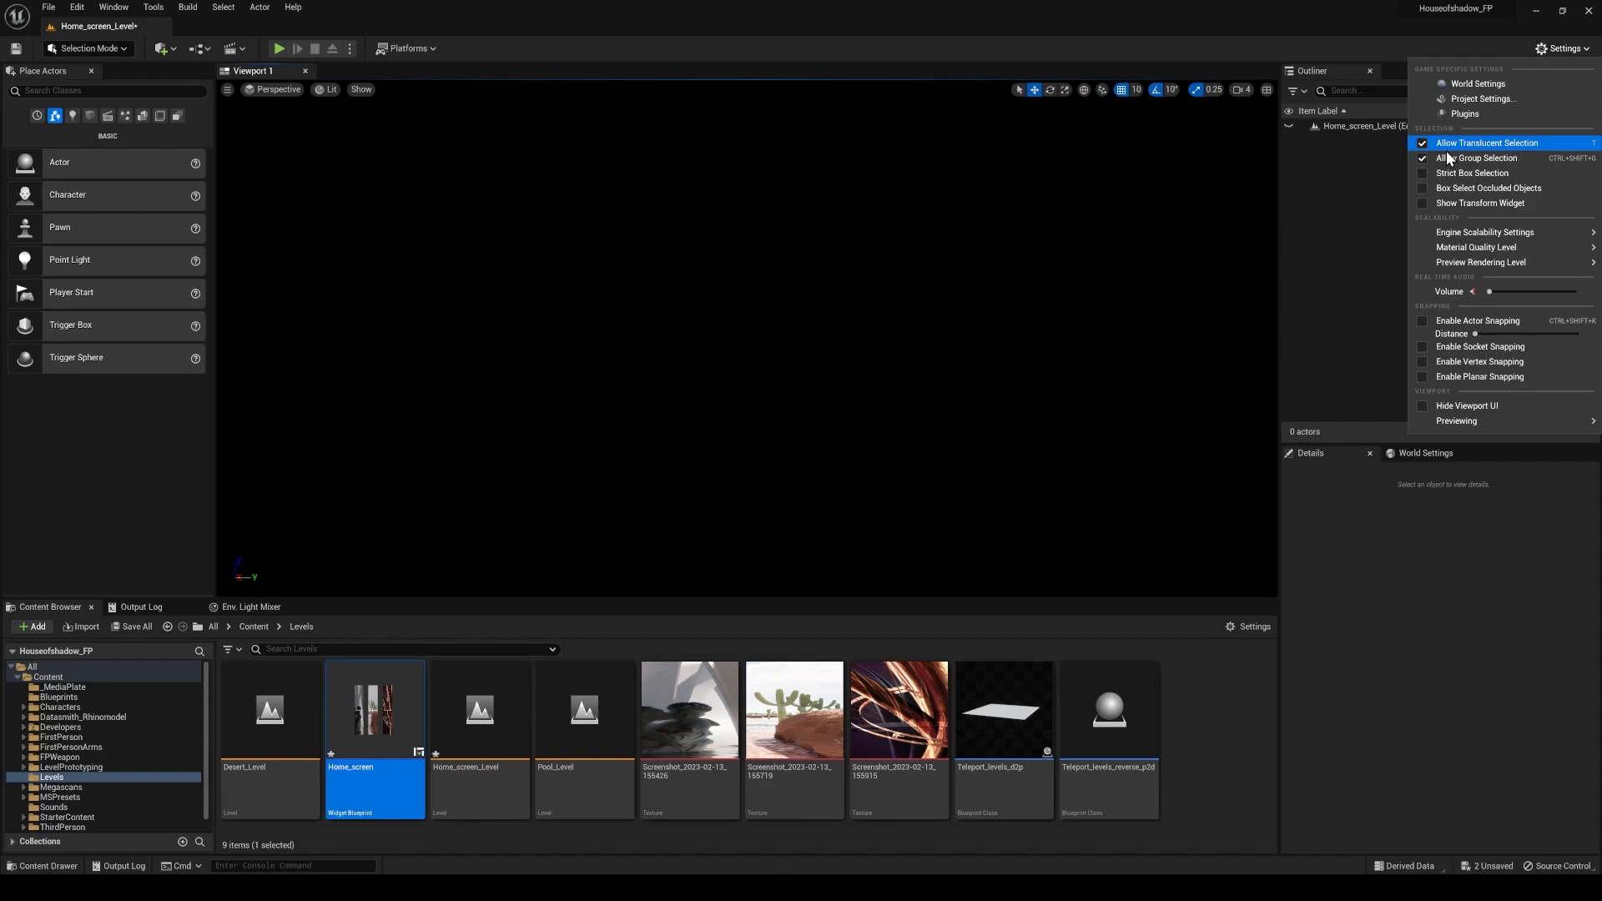
click(1477, 99)
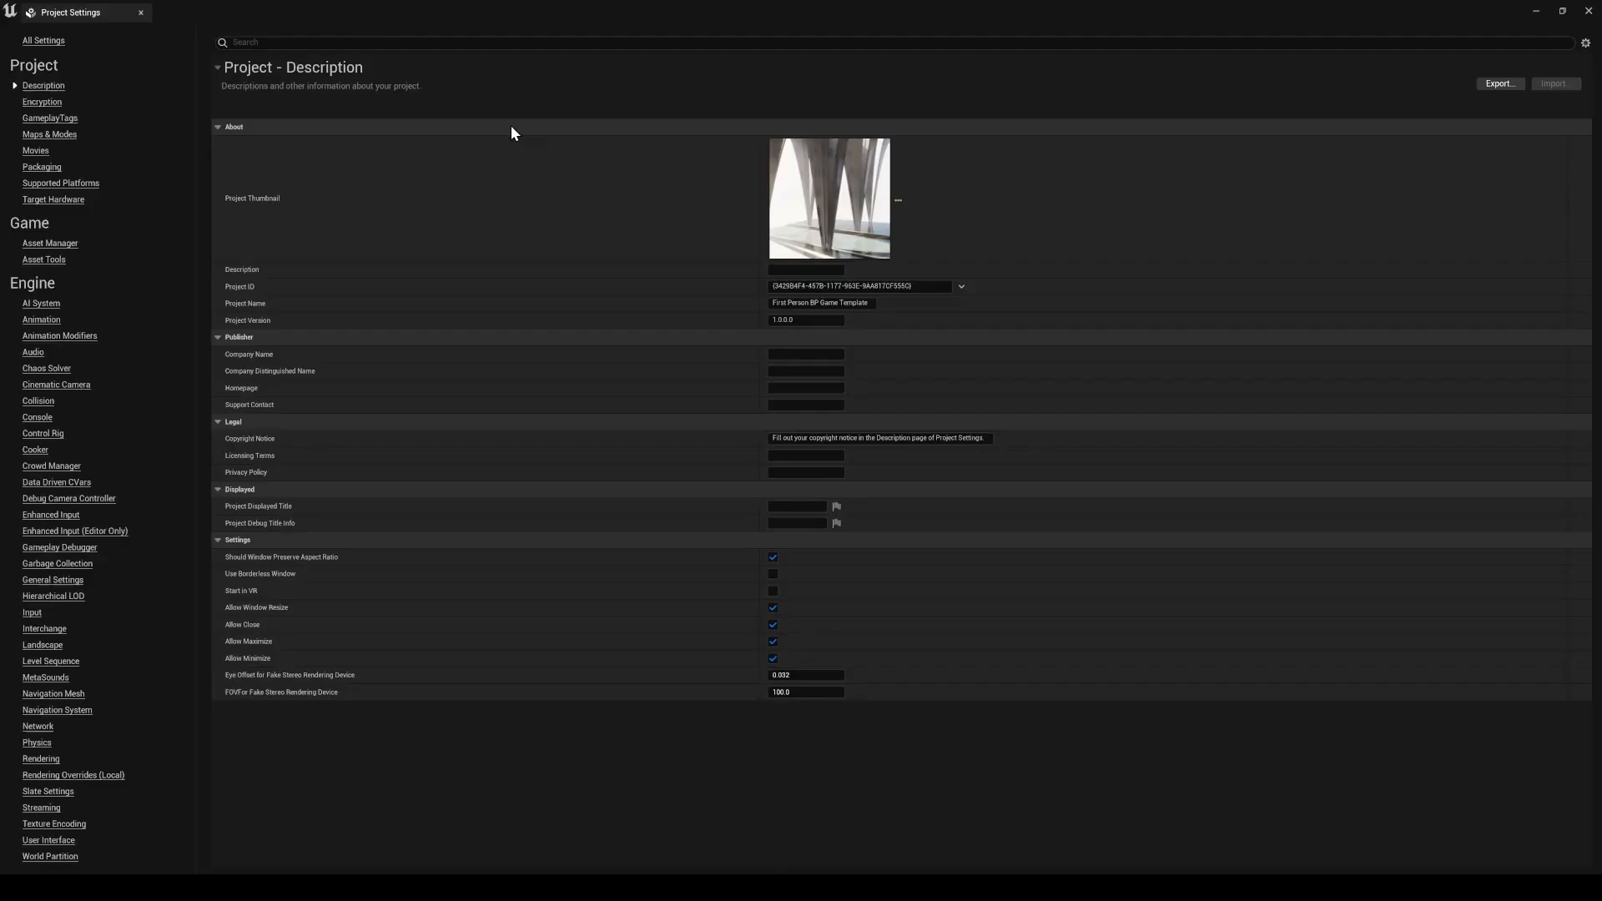
click(444, 45)
text(default)
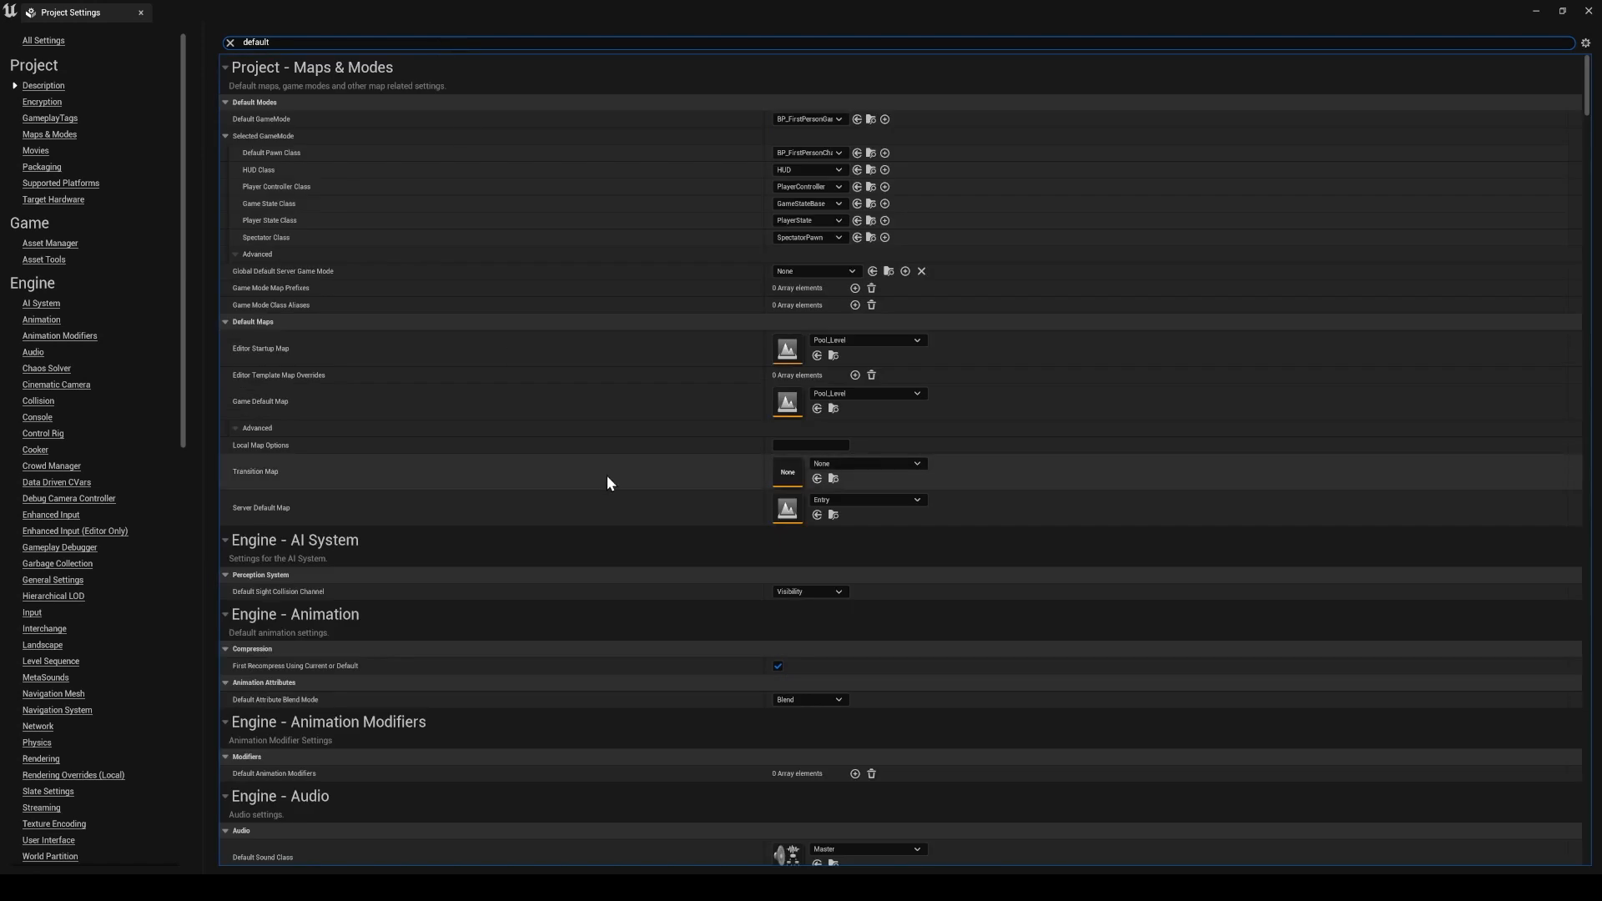
click(854, 340)
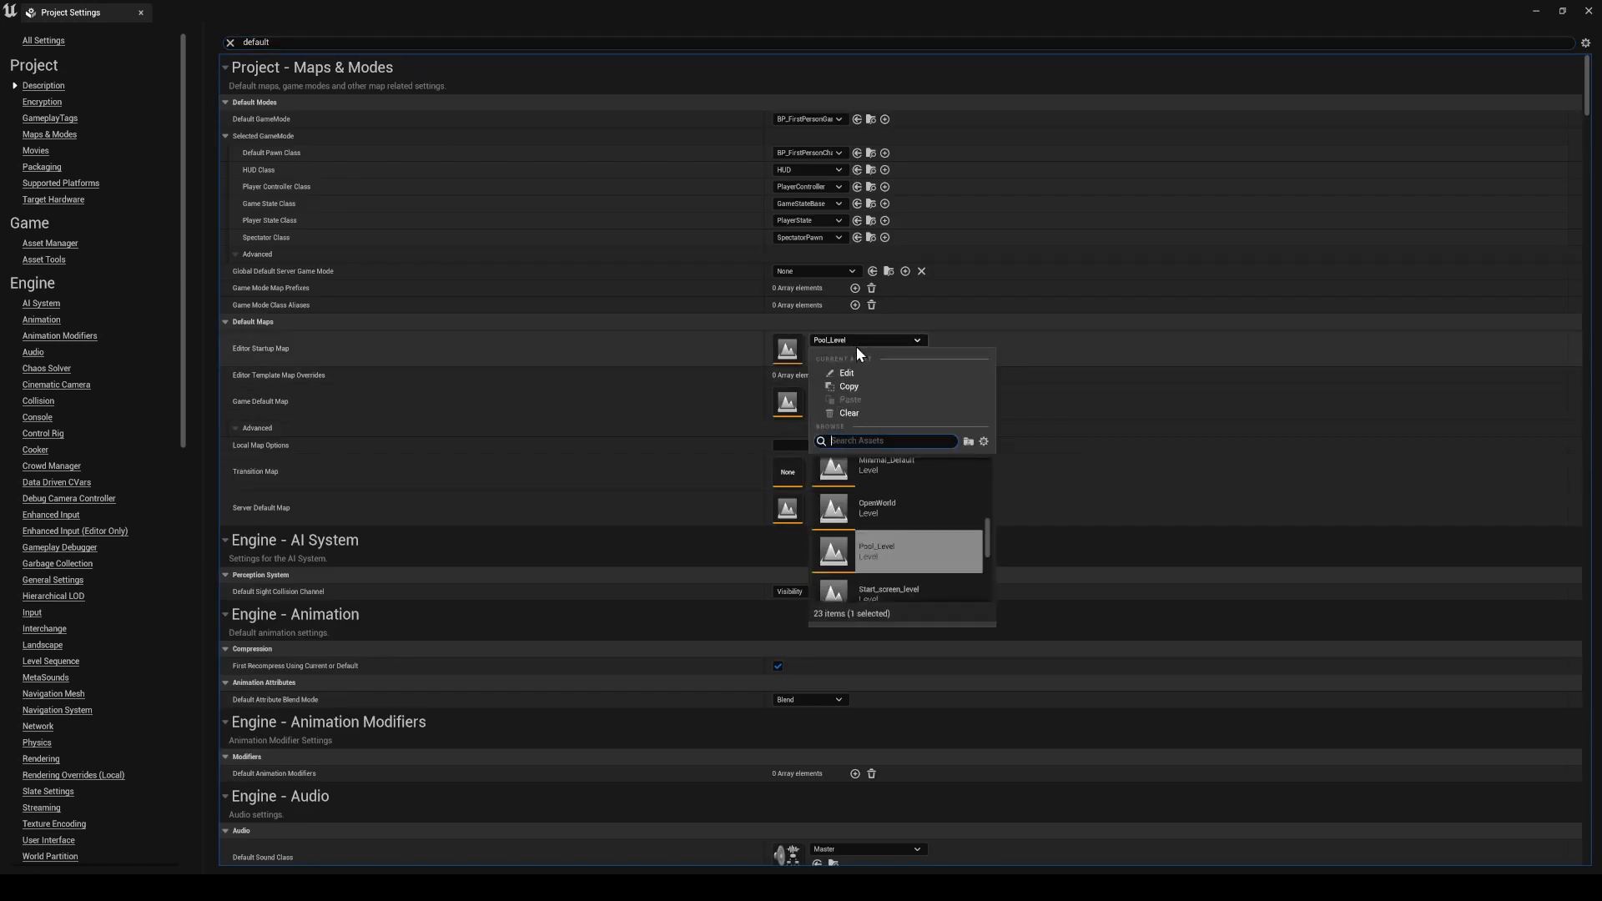
scroll(960, 561, down, 4)
scroll(963, 559, down, 2)
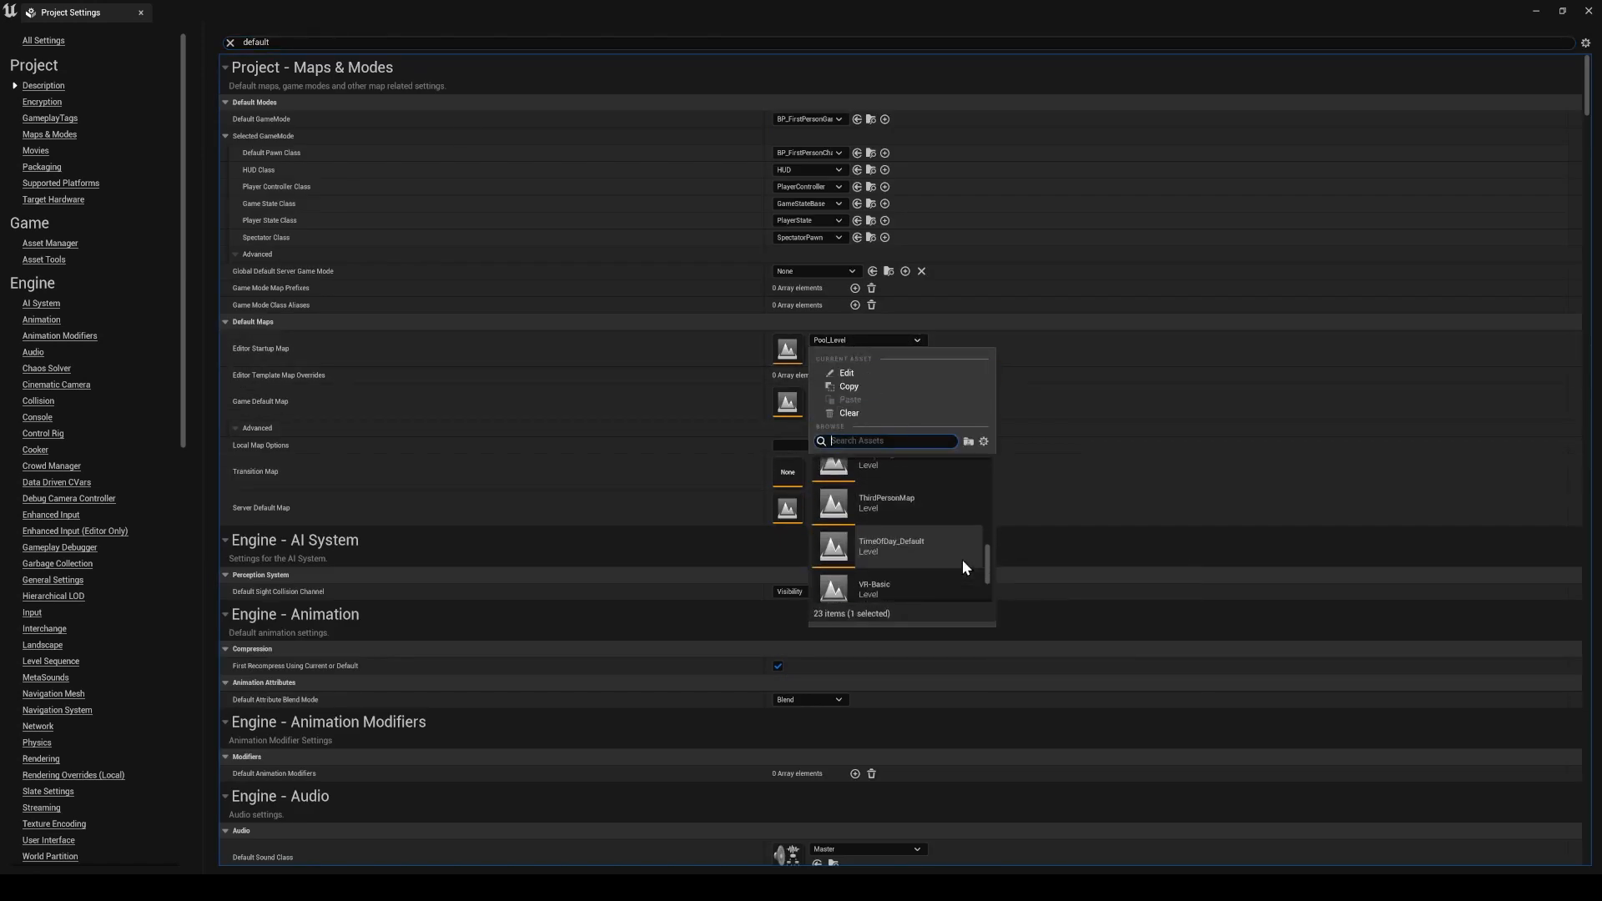
text(home)
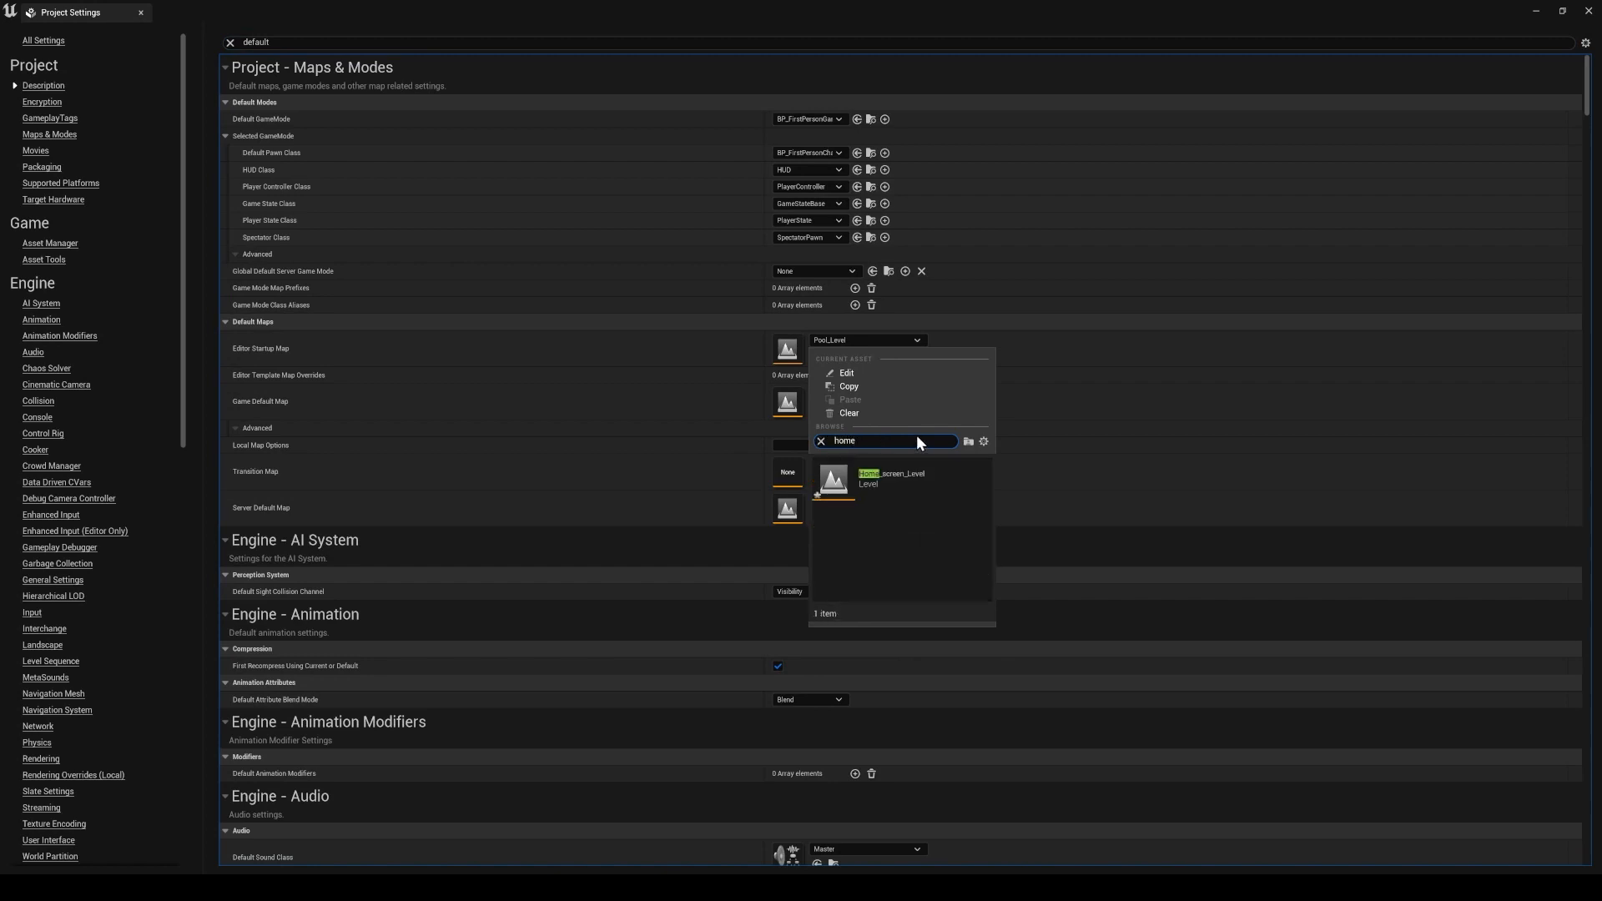
click(923, 487)
Set the Game Default Map to Home_screen_Level, then return to the level and save the changes.
click(860, 394)
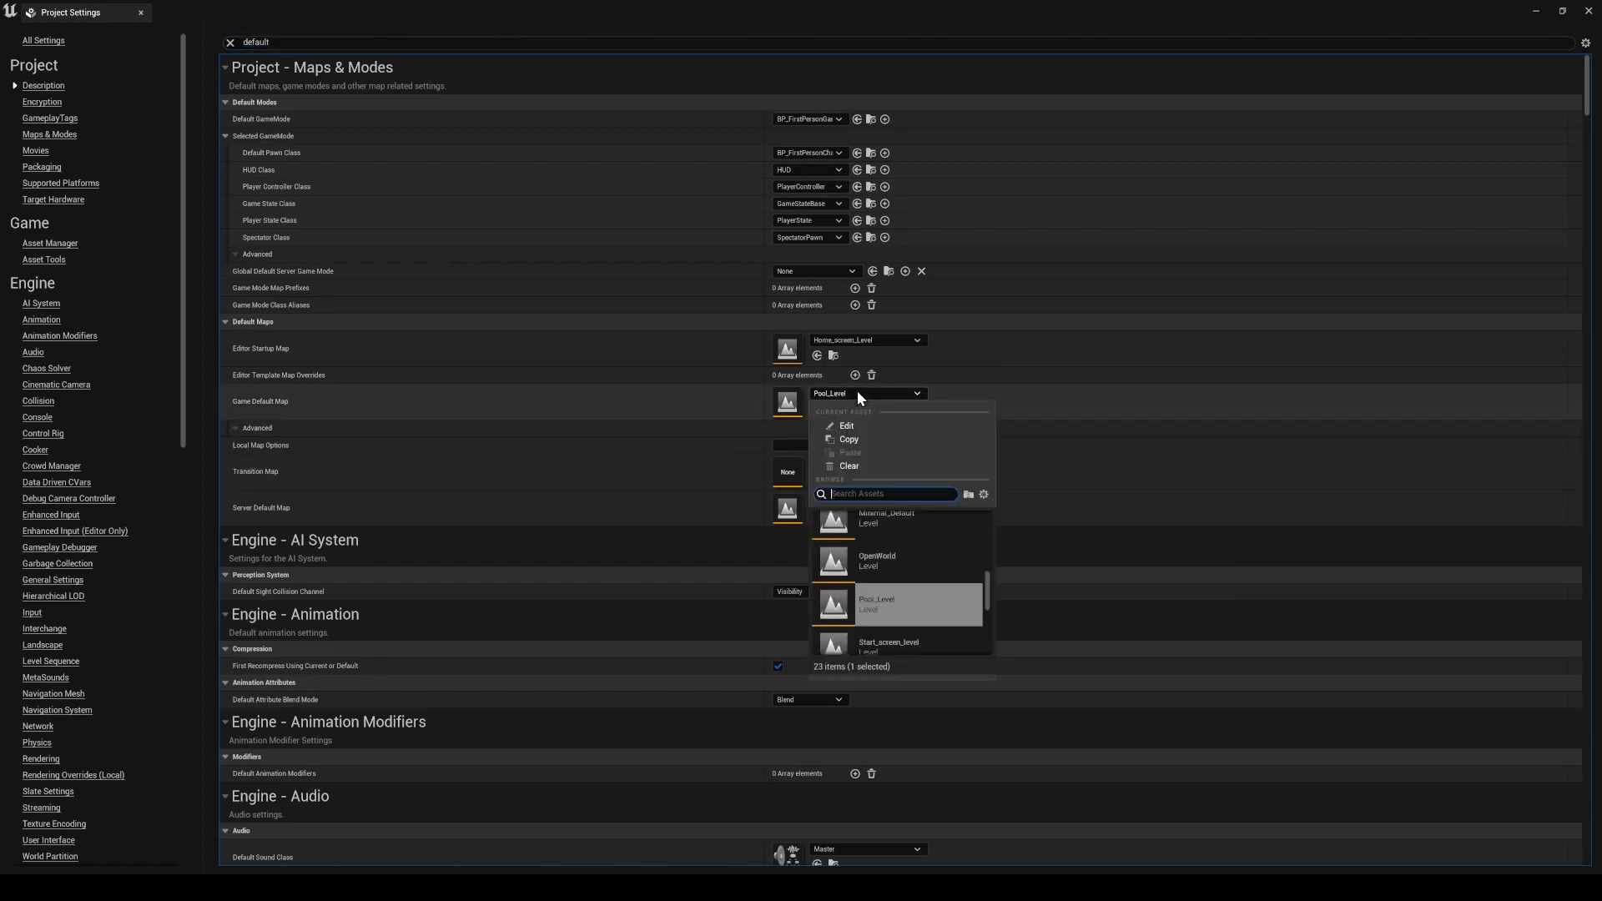
text(home)
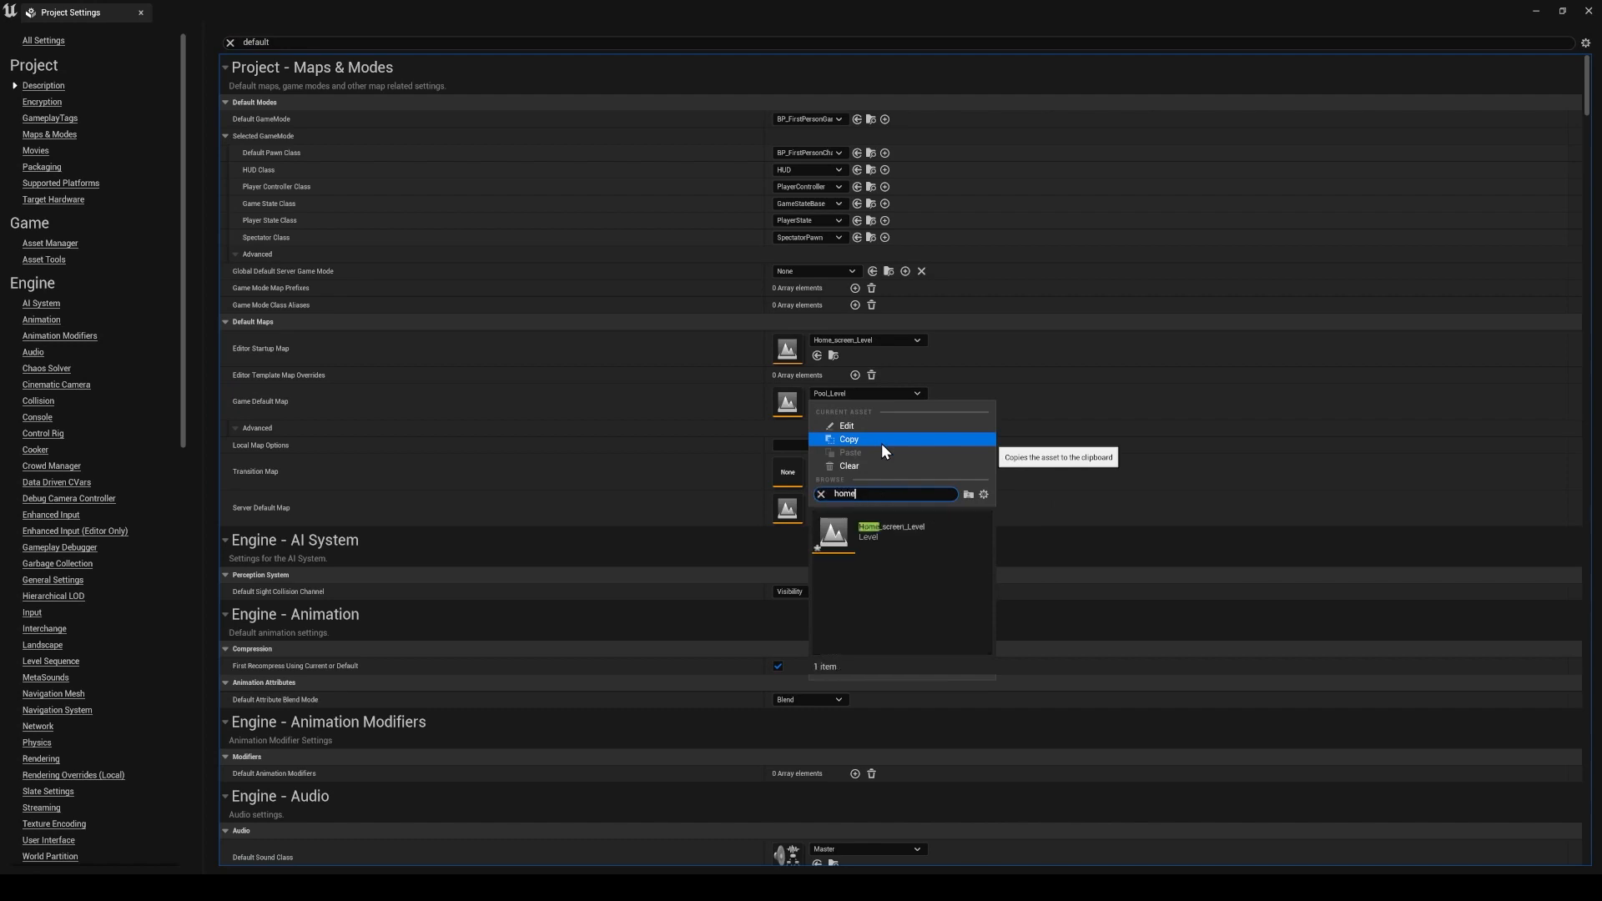
click(883, 530)
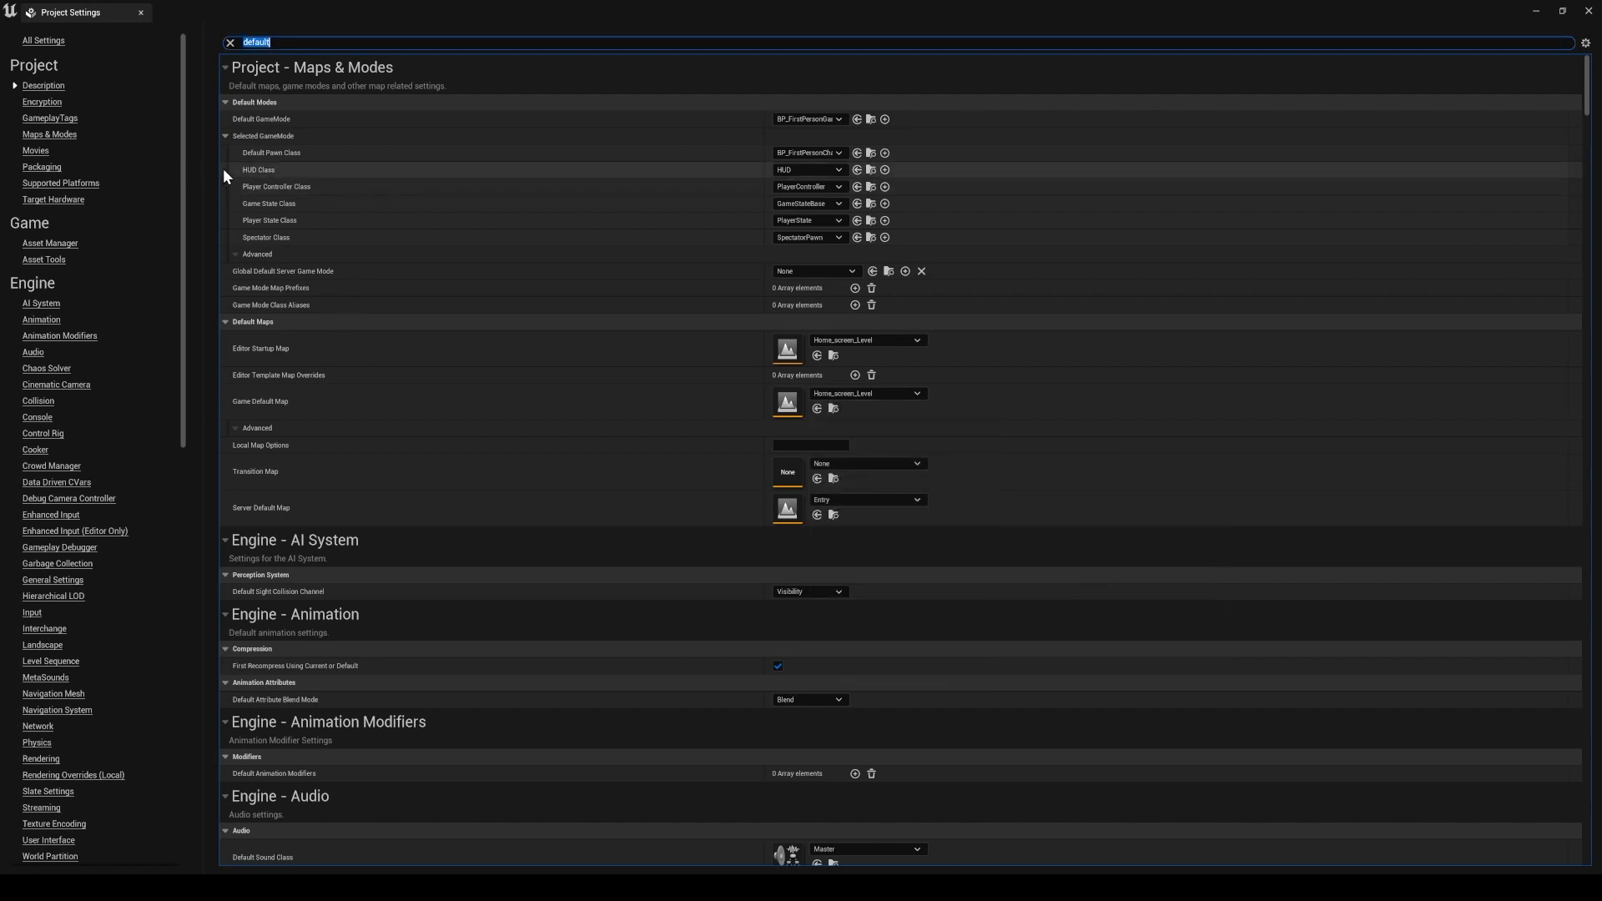
click(1588, 12)
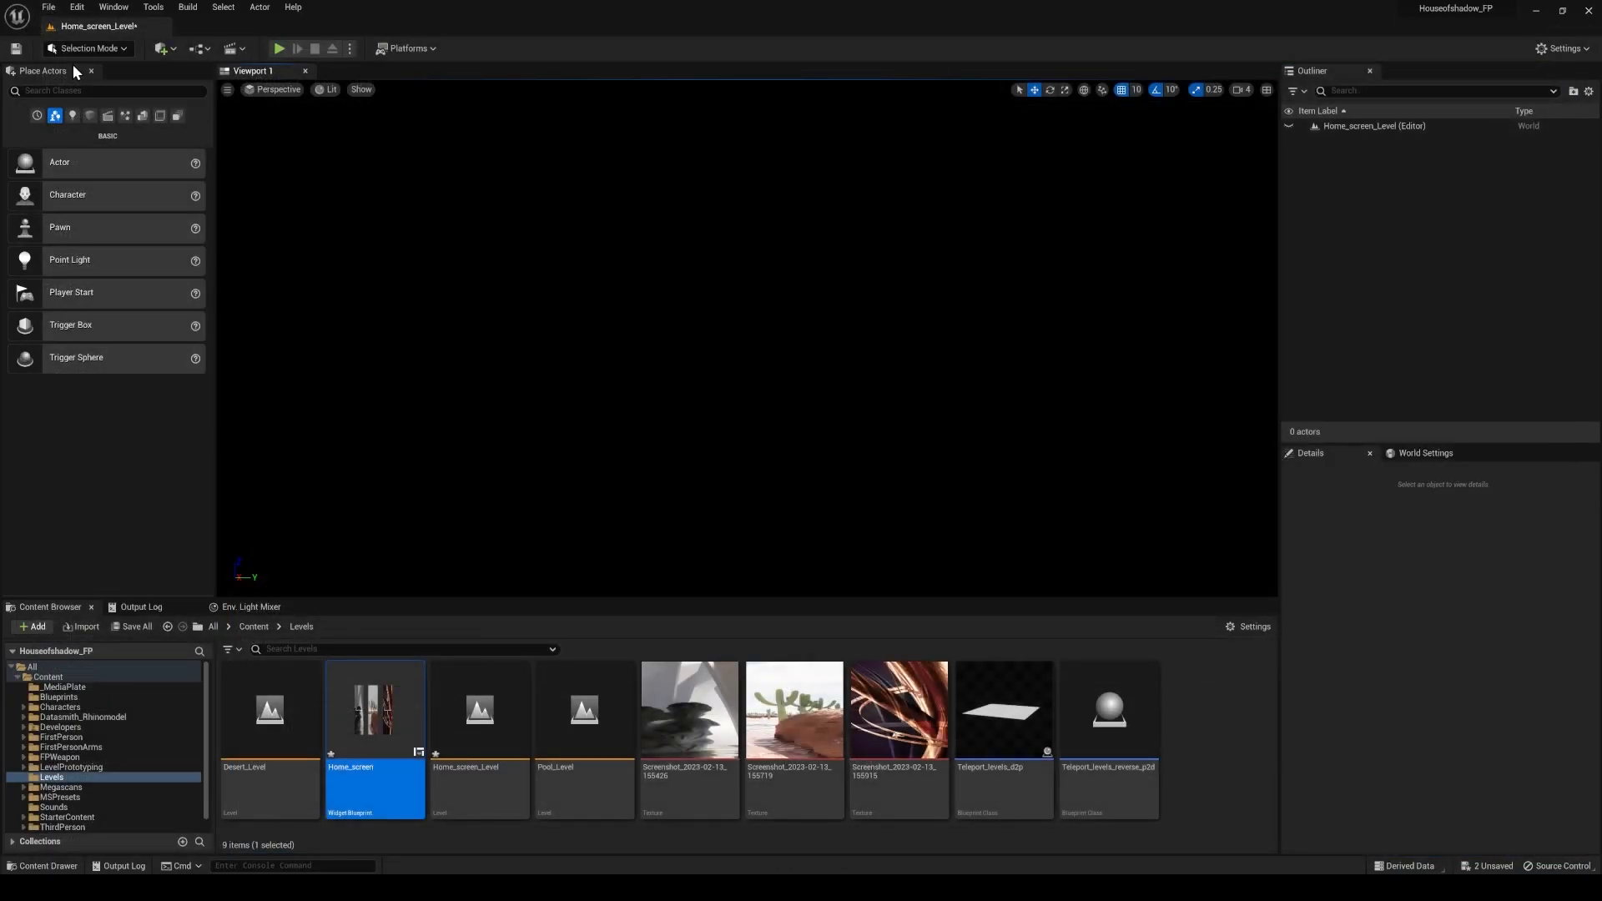
key(ctrl+s)
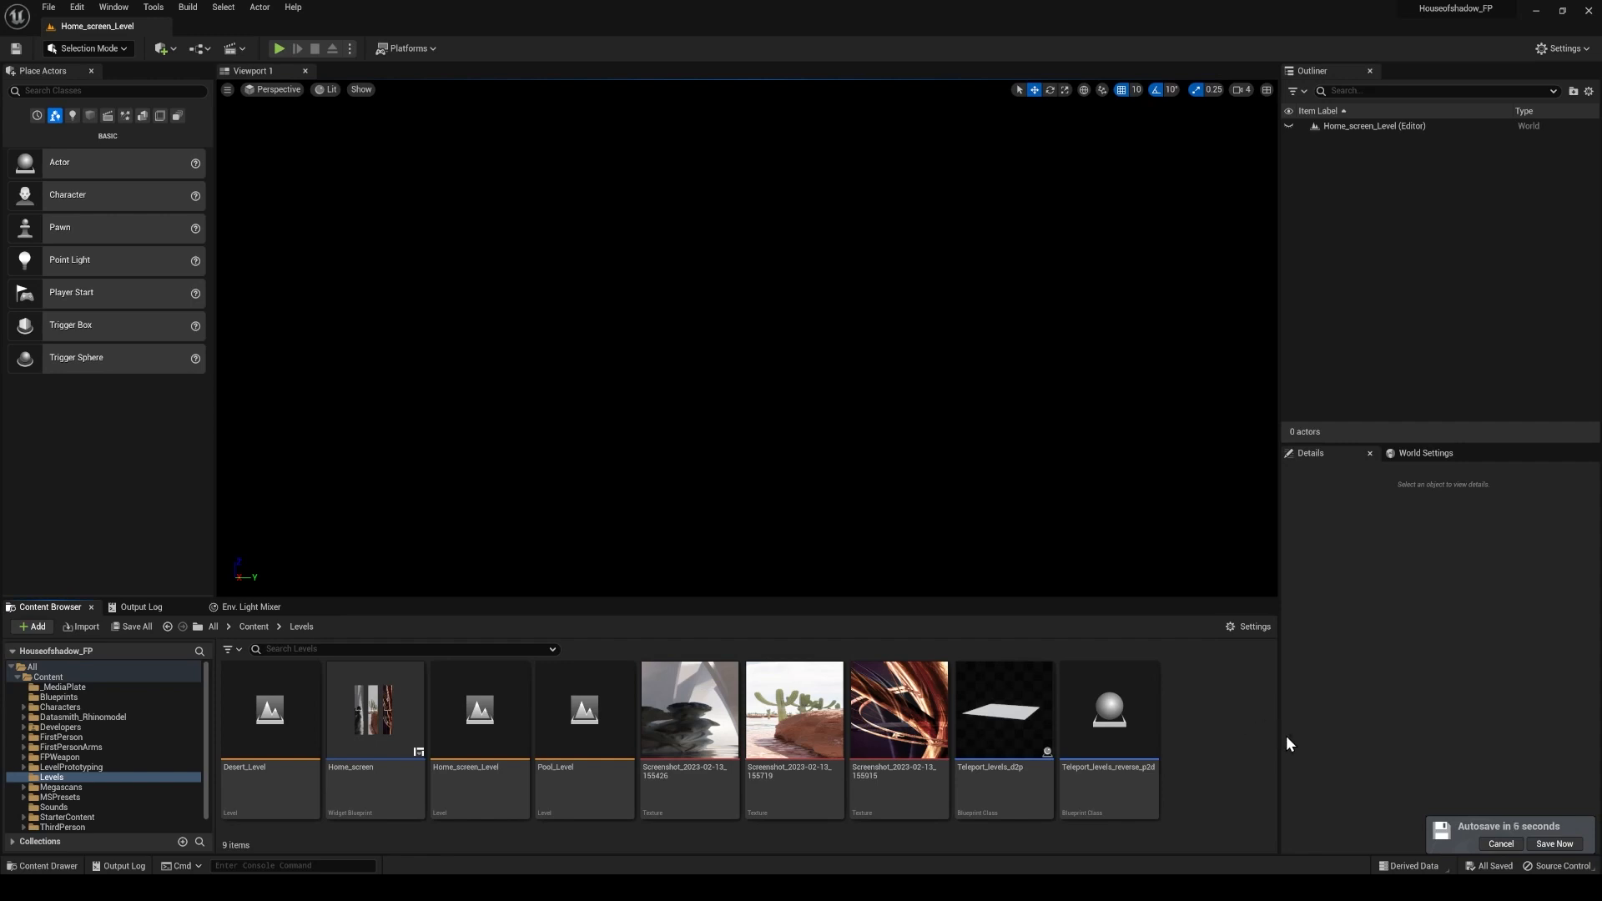
click(1501, 844)
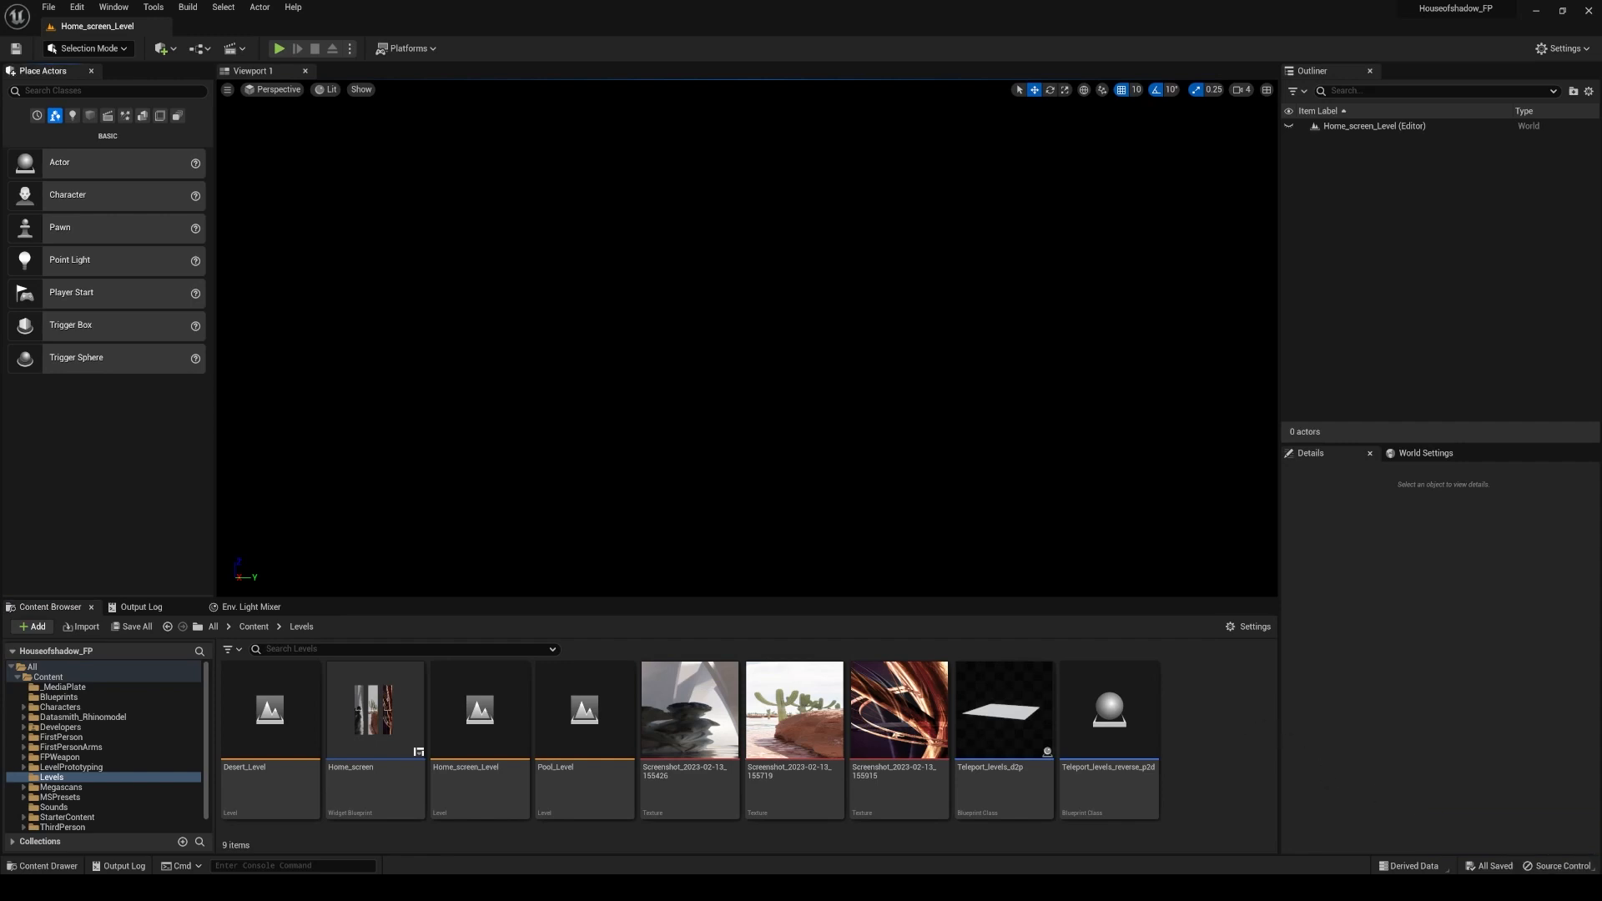
Set the project name to Governance 2073 in Project Settings, then check the default maps under Maps & Modes.
click(1557, 48)
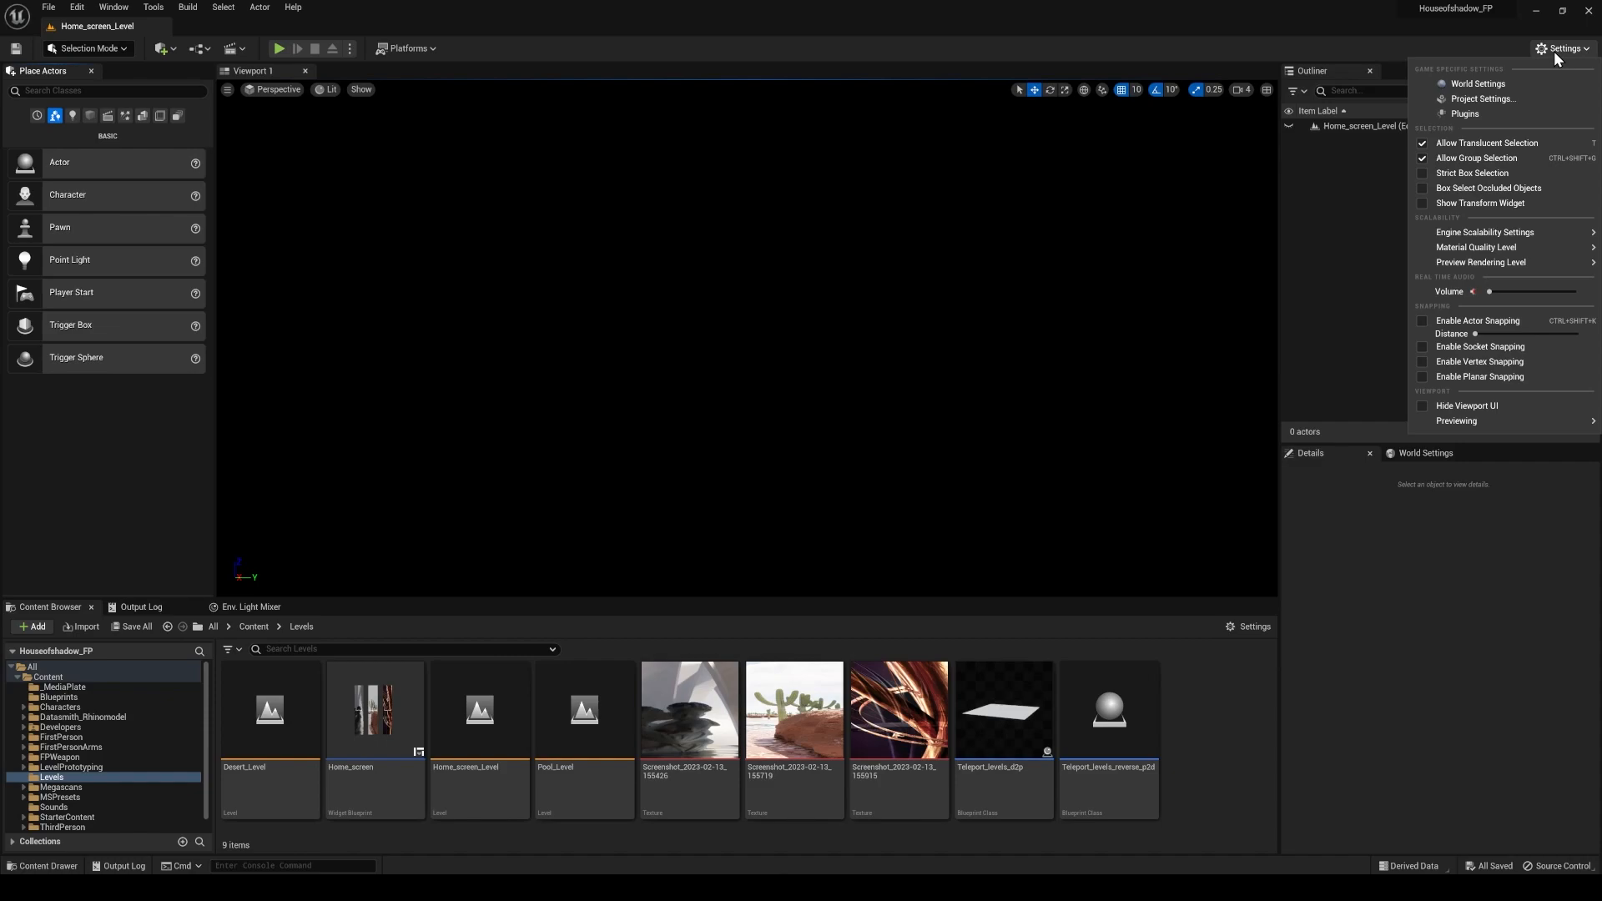
click(1481, 100)
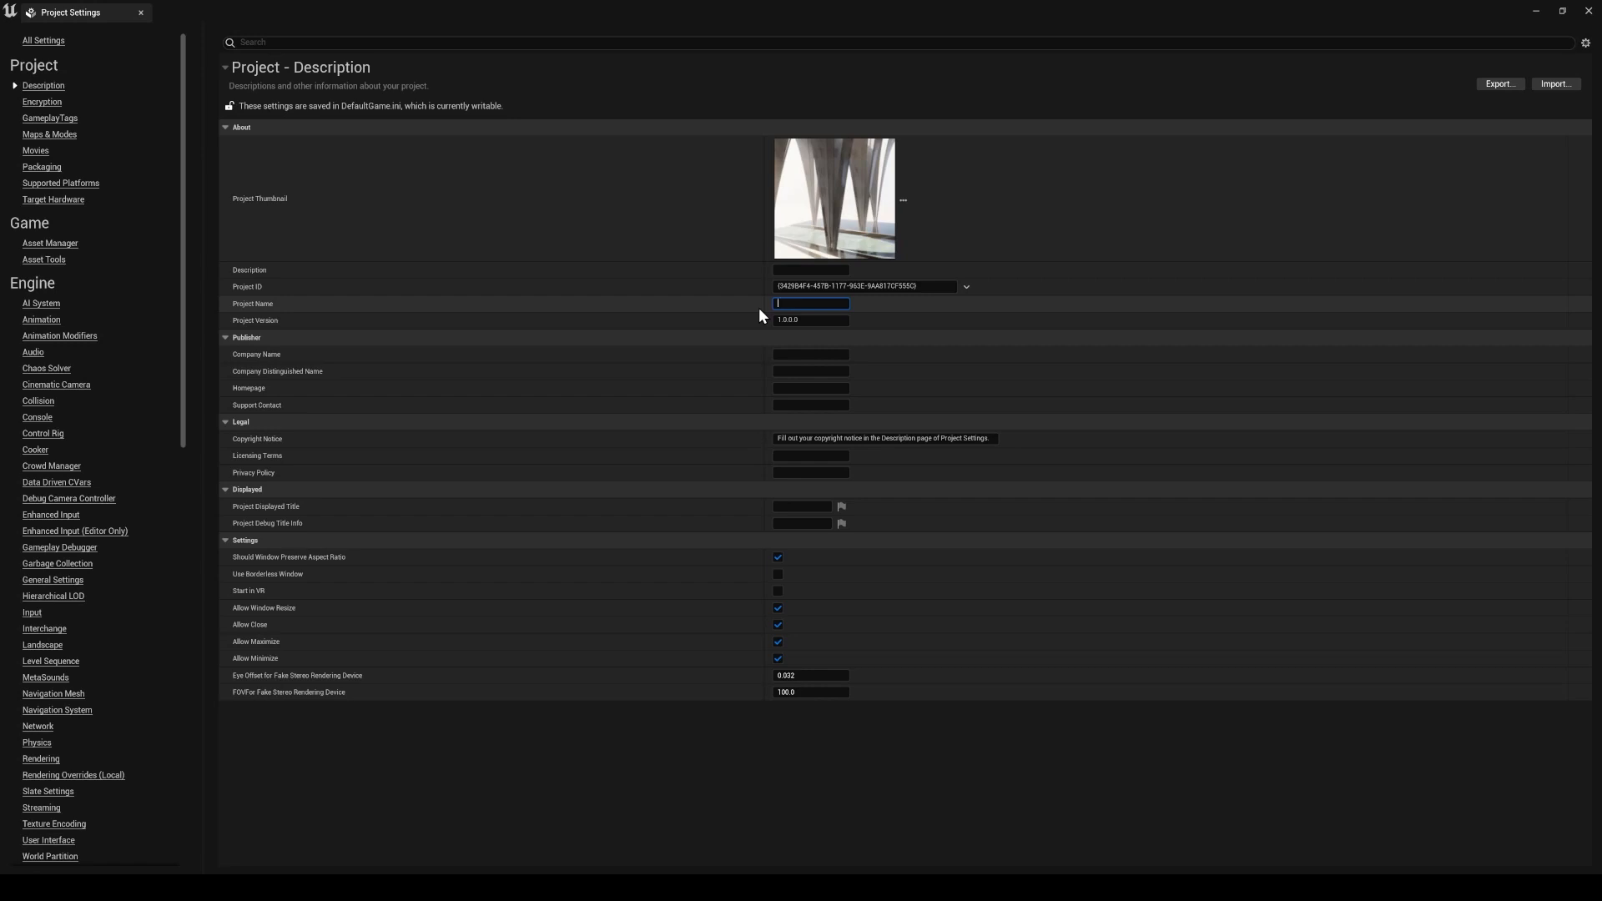
text(nance 202)
click(823, 789)
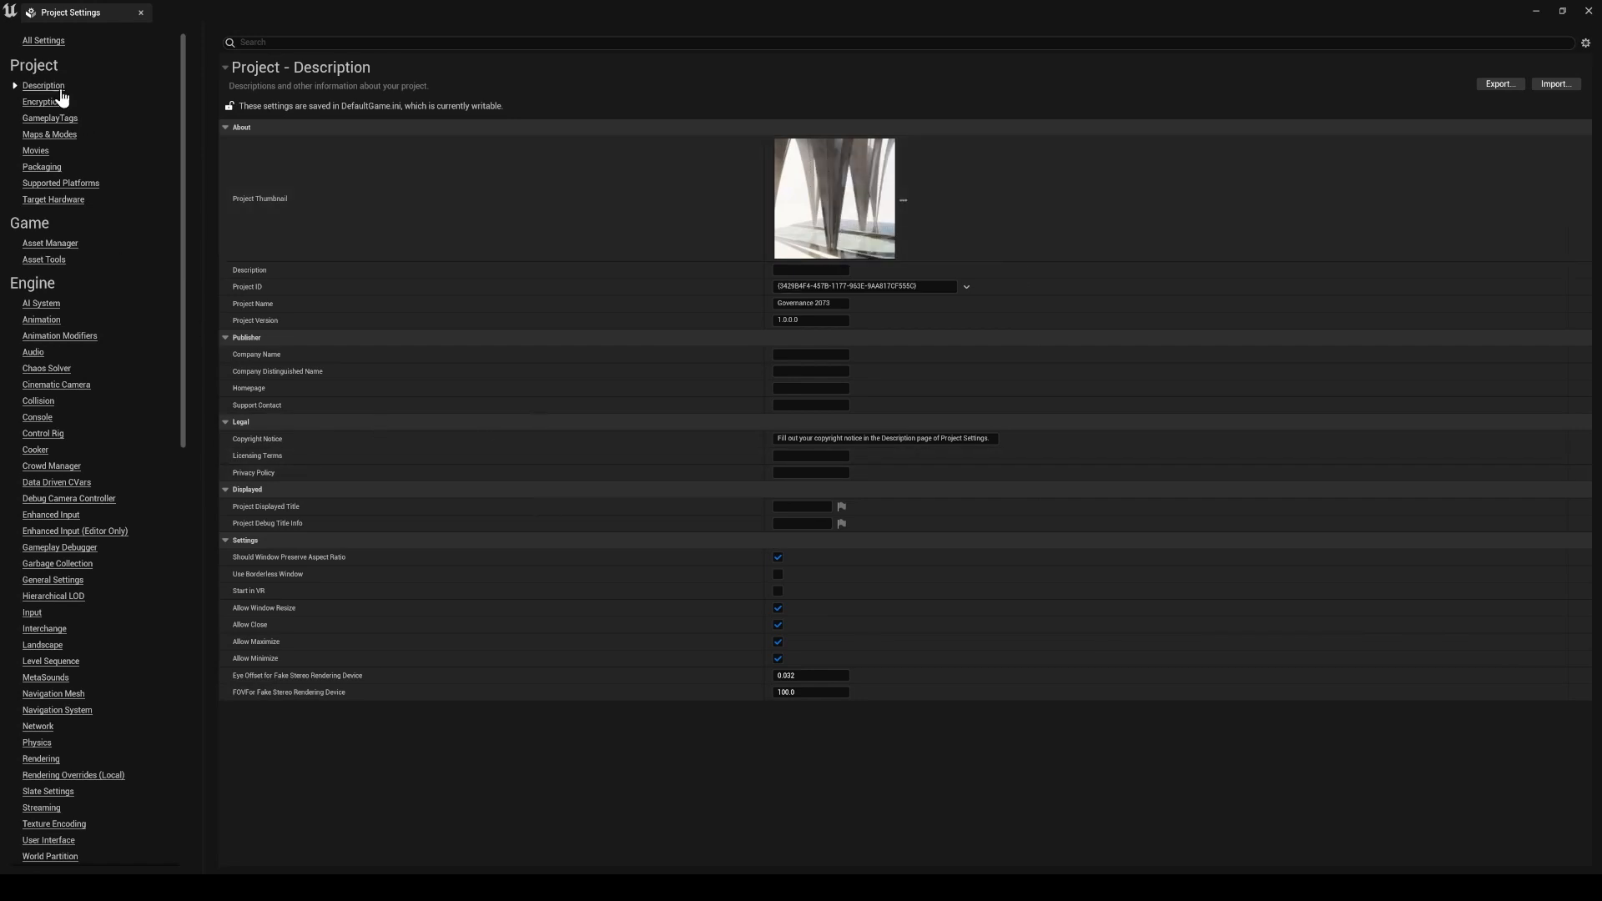
click(57, 136)
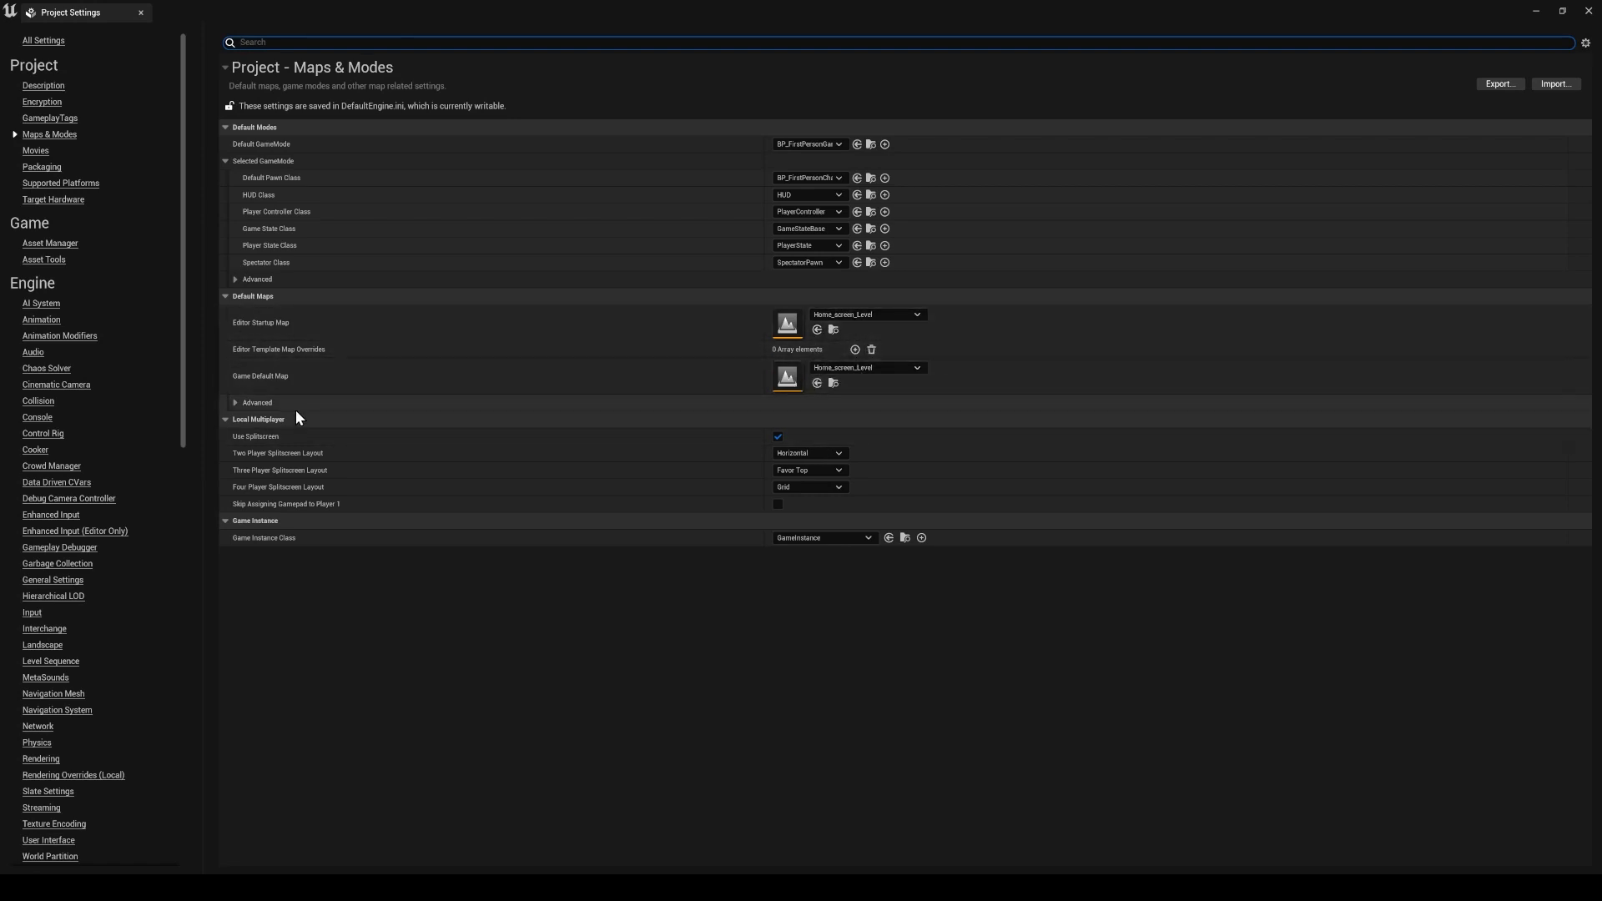
Set the Packaging build configuration to Shipping and close Project Settings.
click(46, 167)
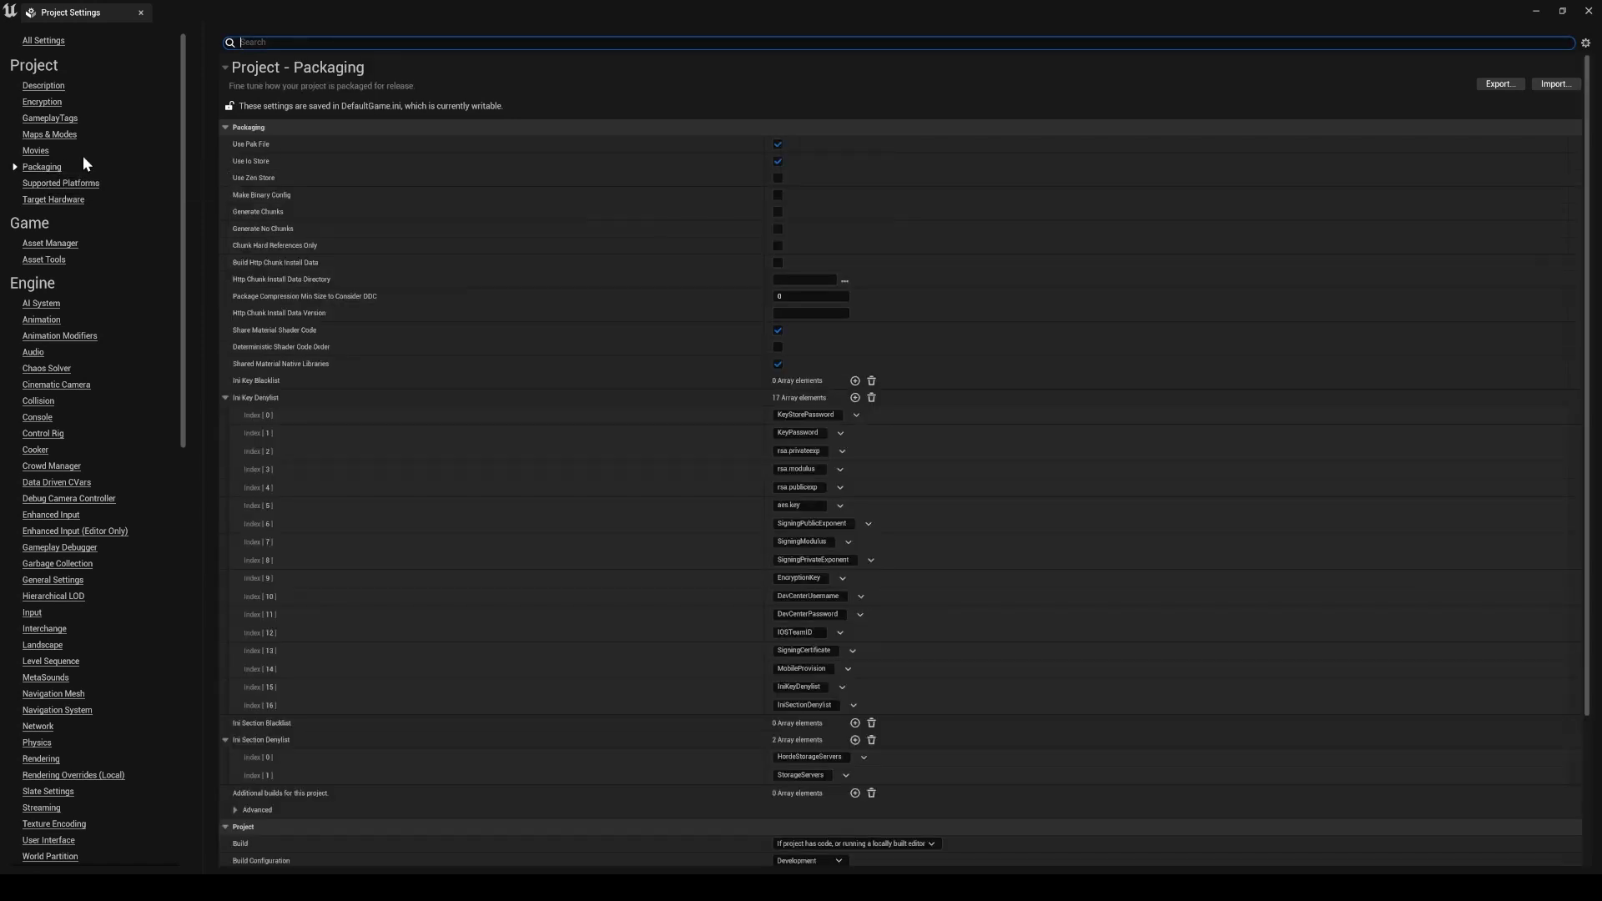
scroll(691, 792, down, 3)
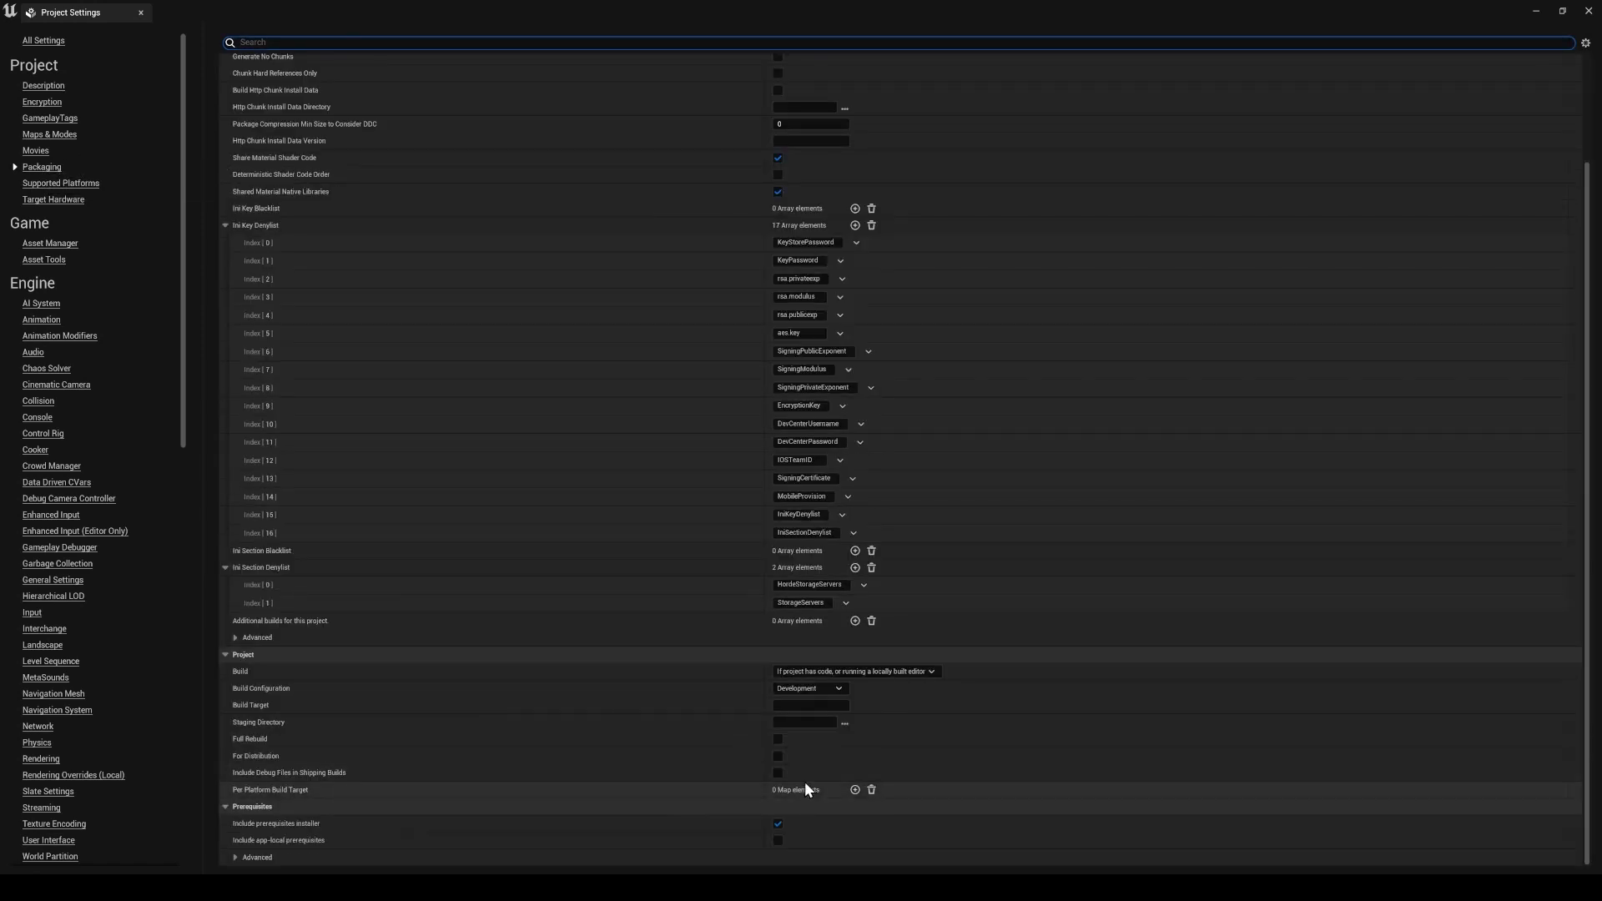
click(806, 690)
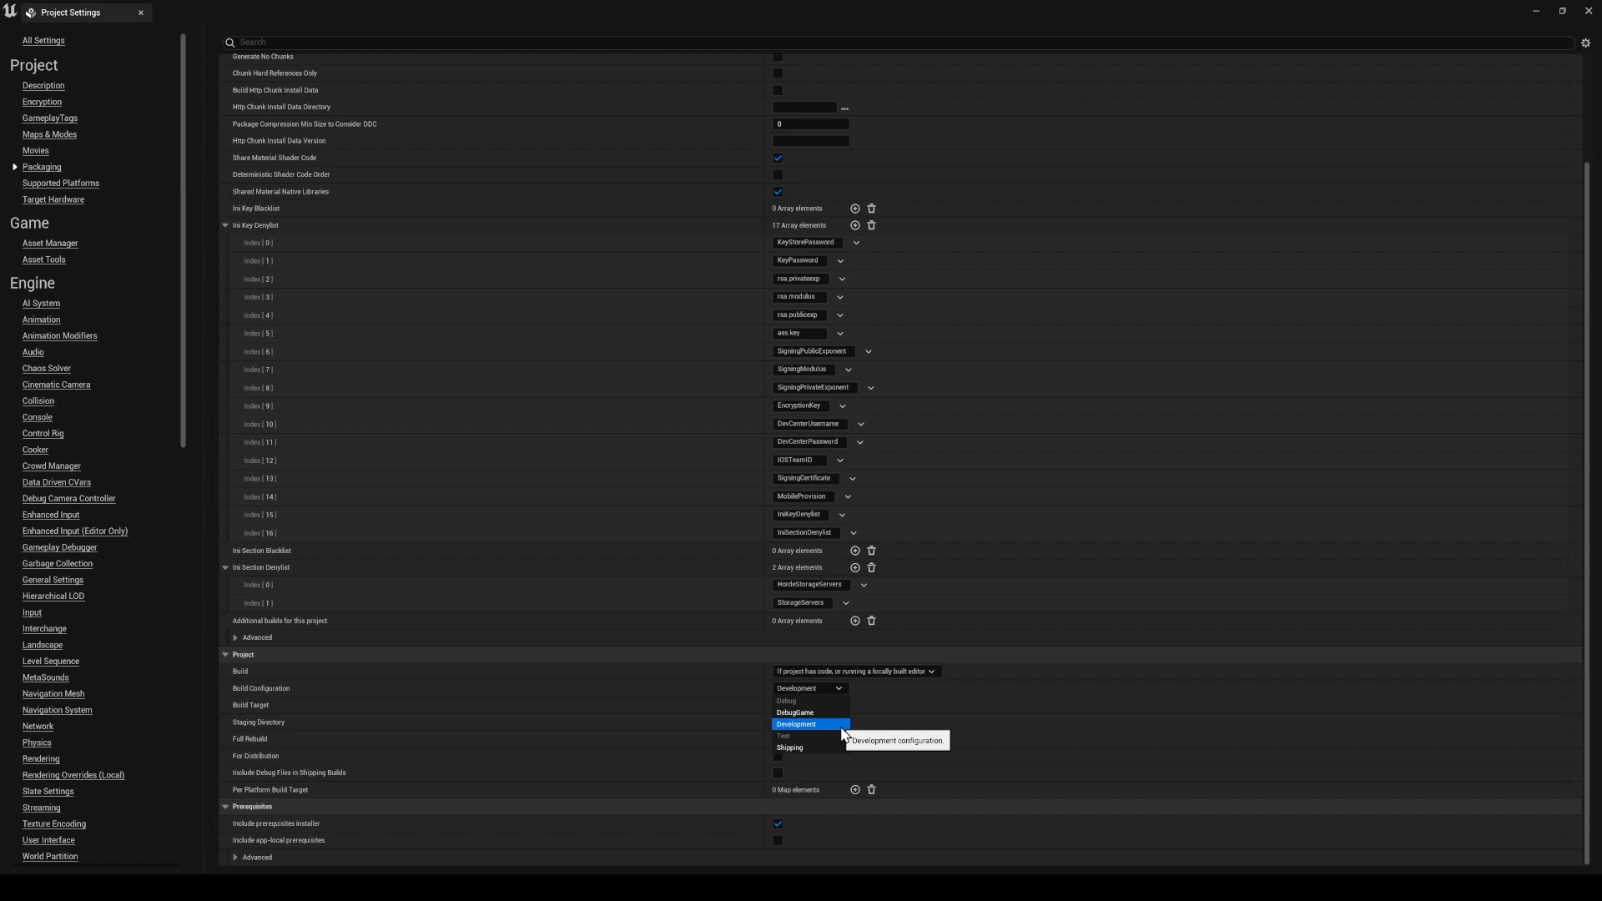
click(798, 747)
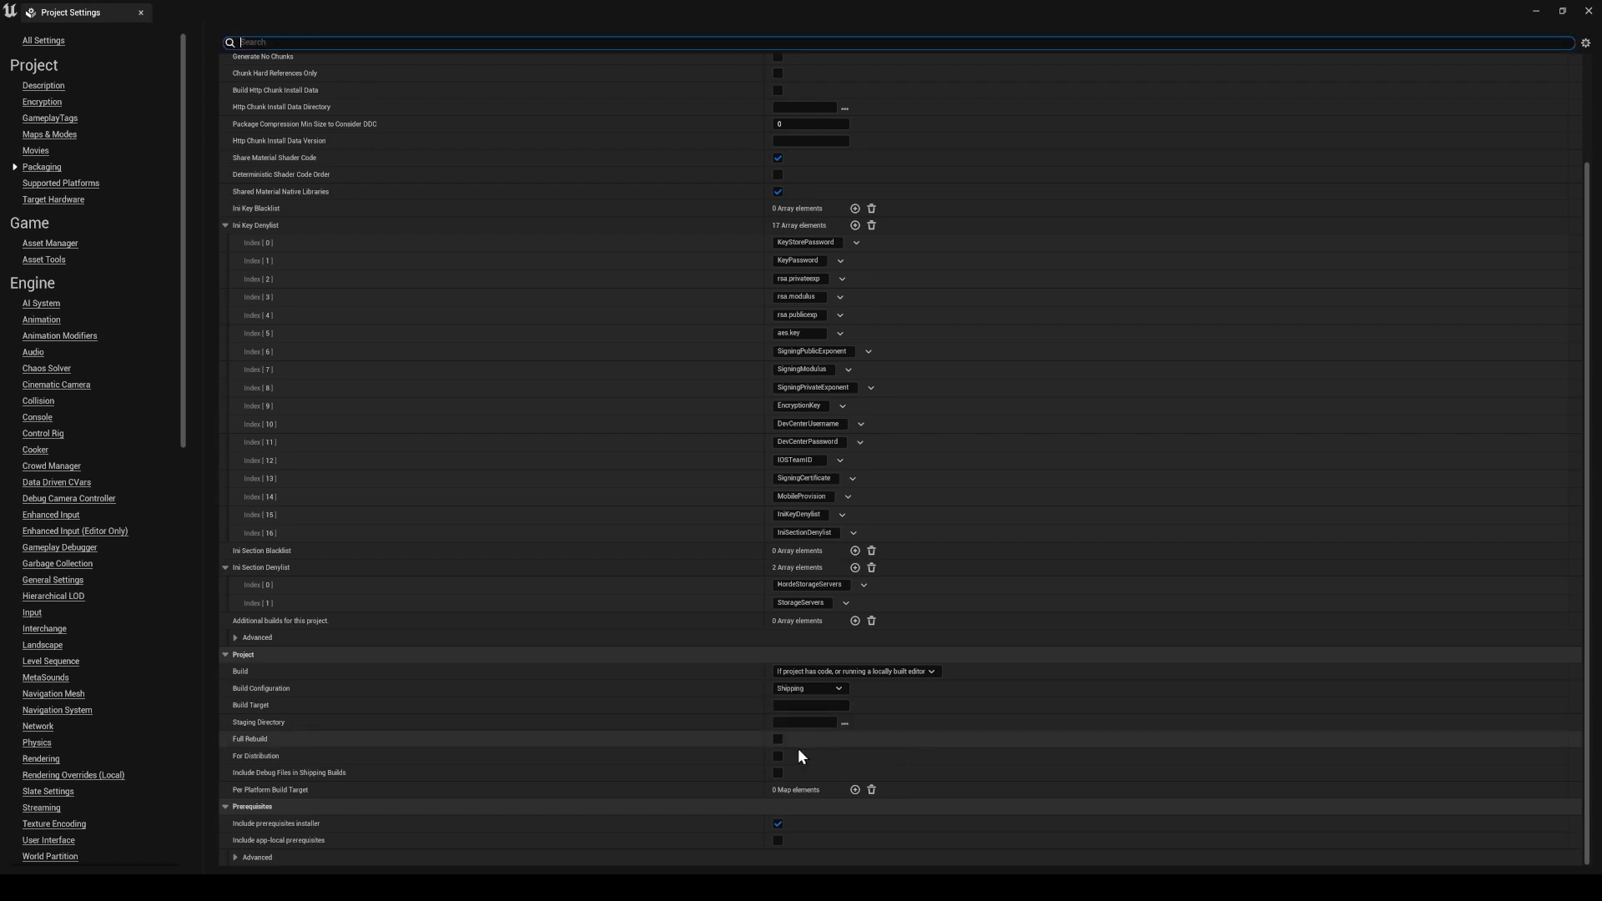
click(809, 689)
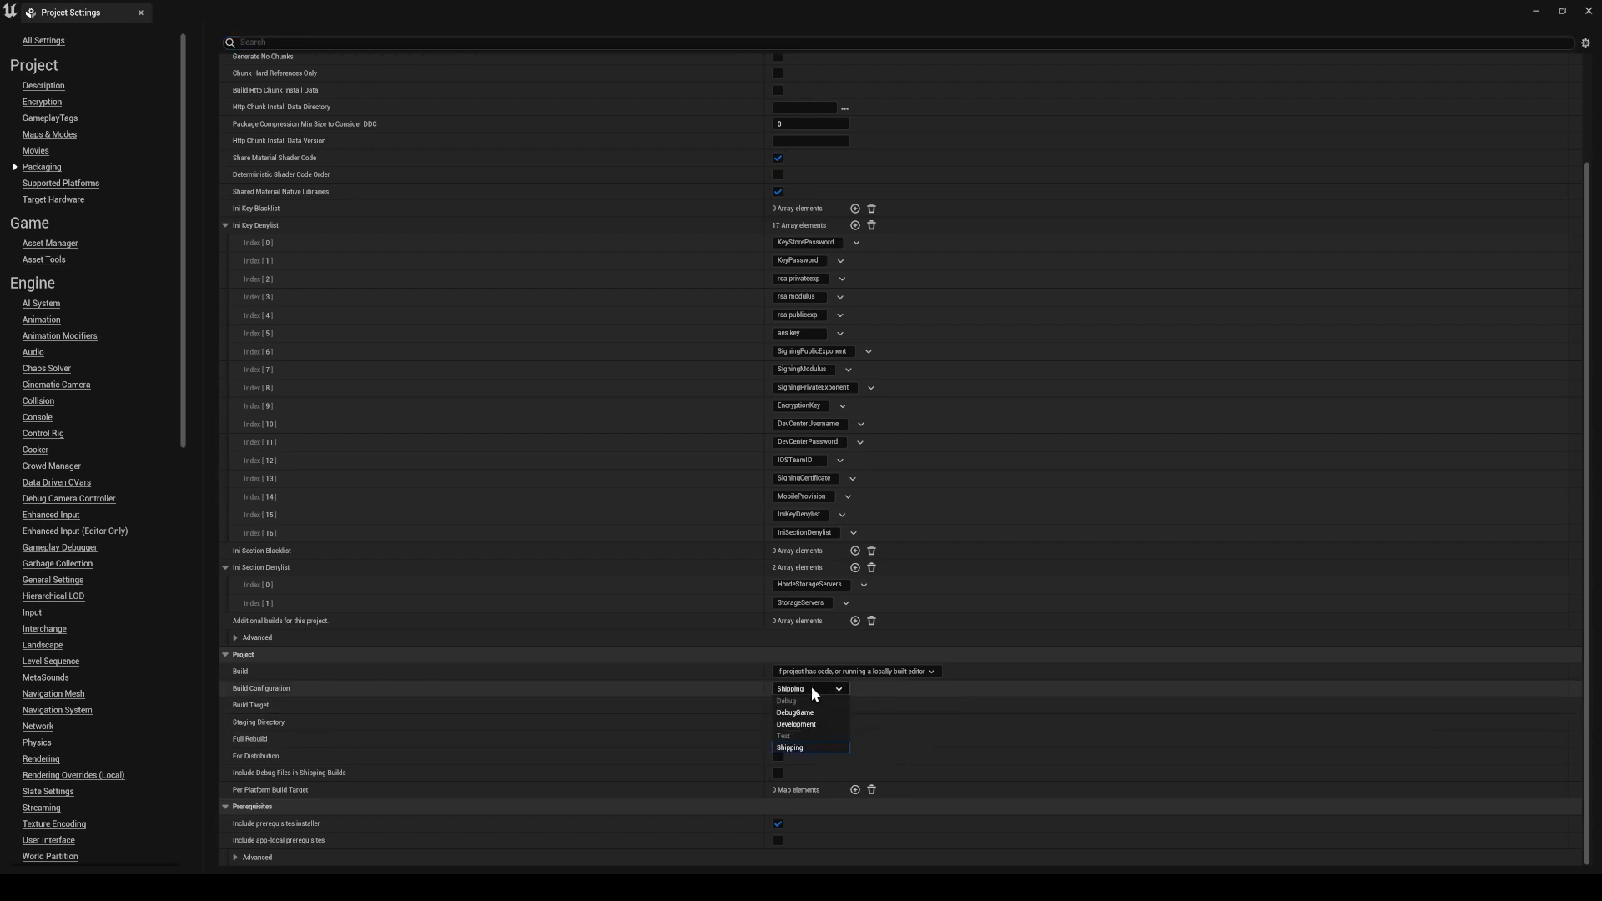
click(808, 747)
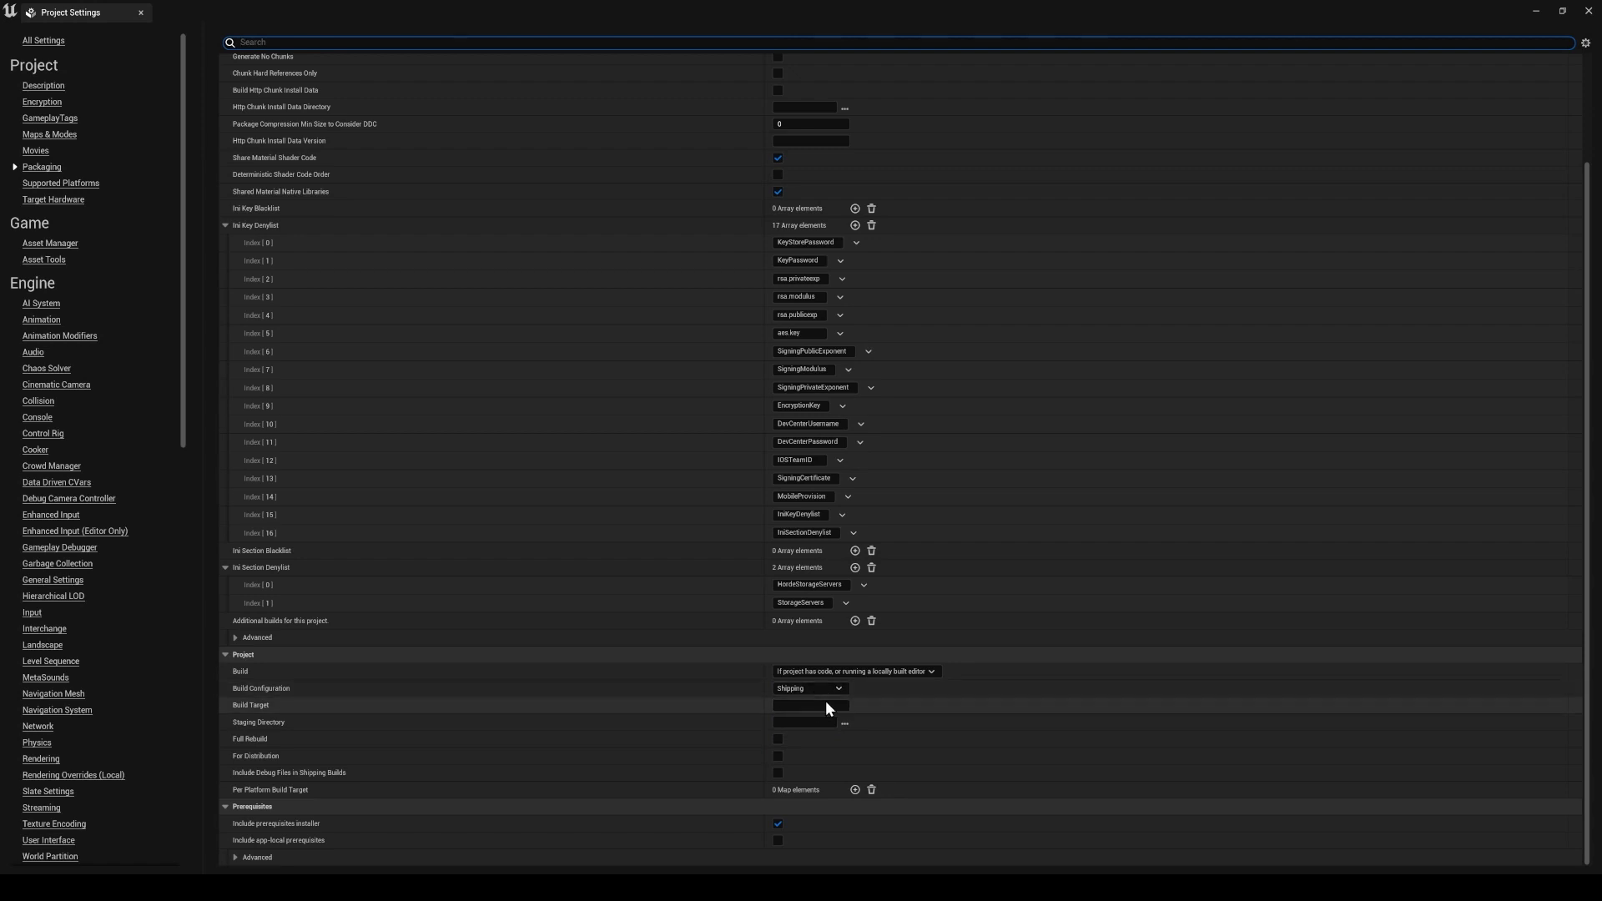
click(1587, 12)
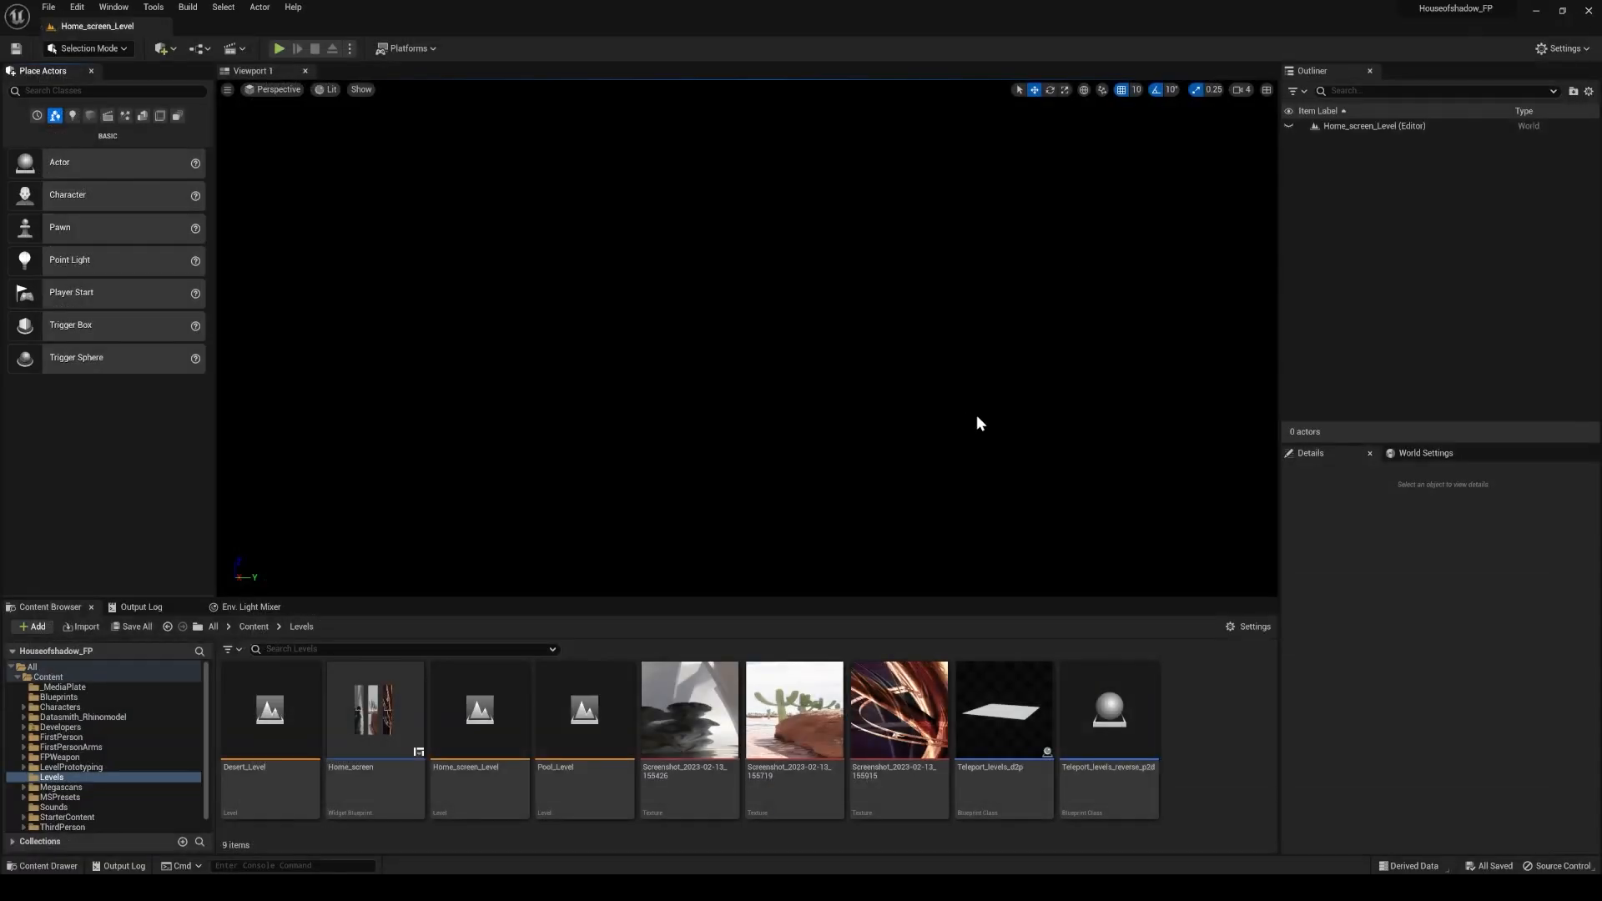
Try to package the project for Windows with the project's own build configuration, then cancel the attempt.
click(412, 50)
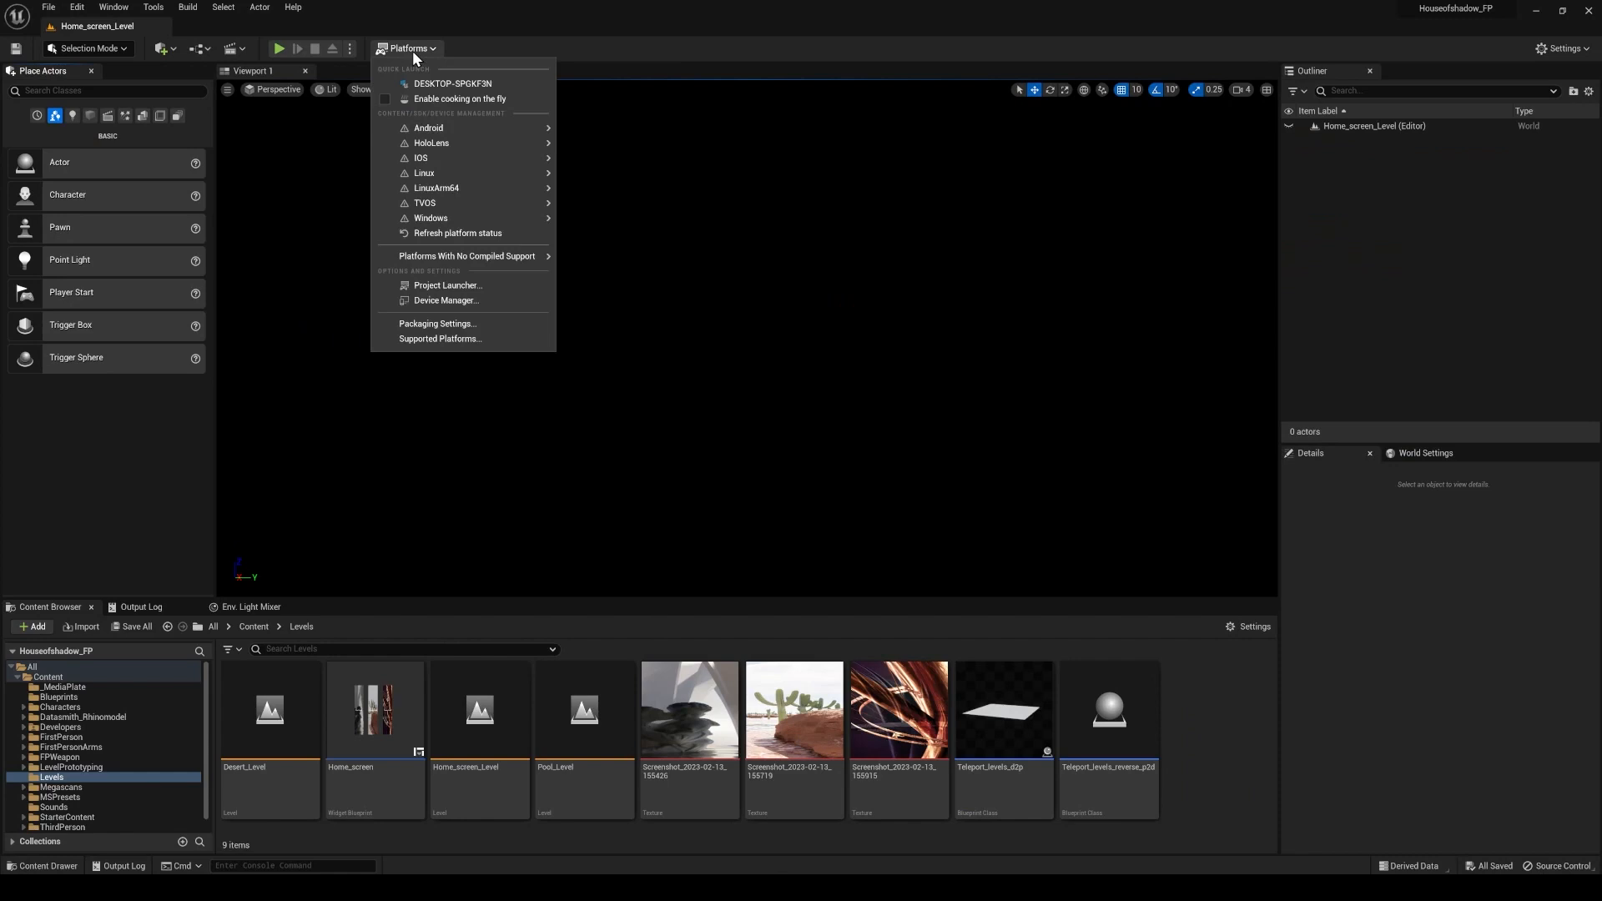
mouse_move(462, 219)
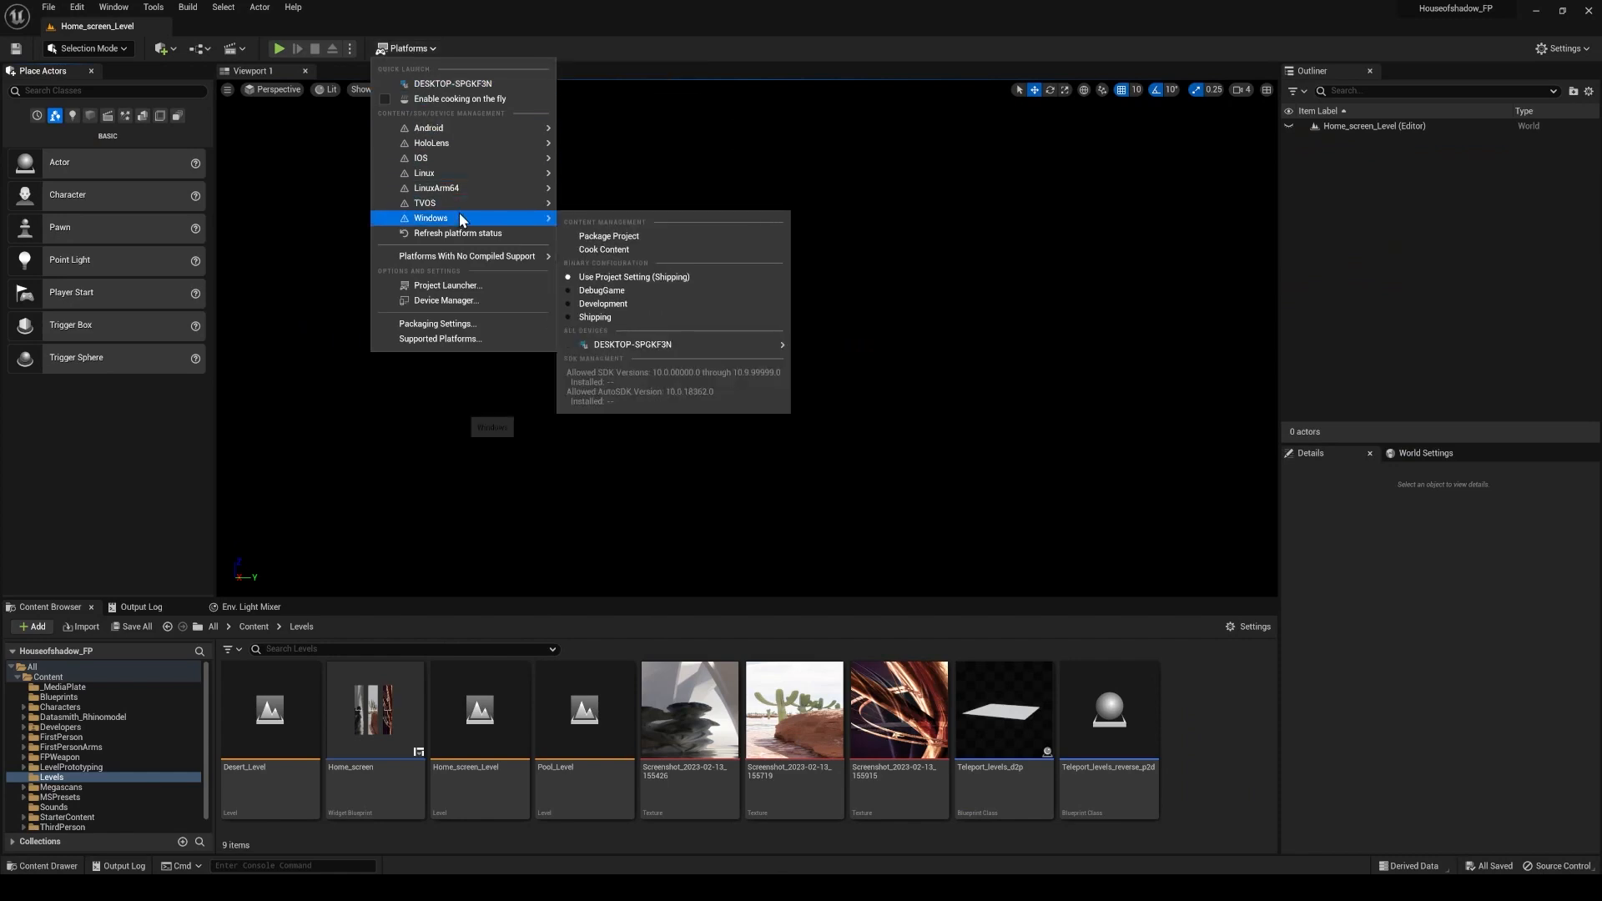
click(627, 237)
drag(796, 397, 725, 351)
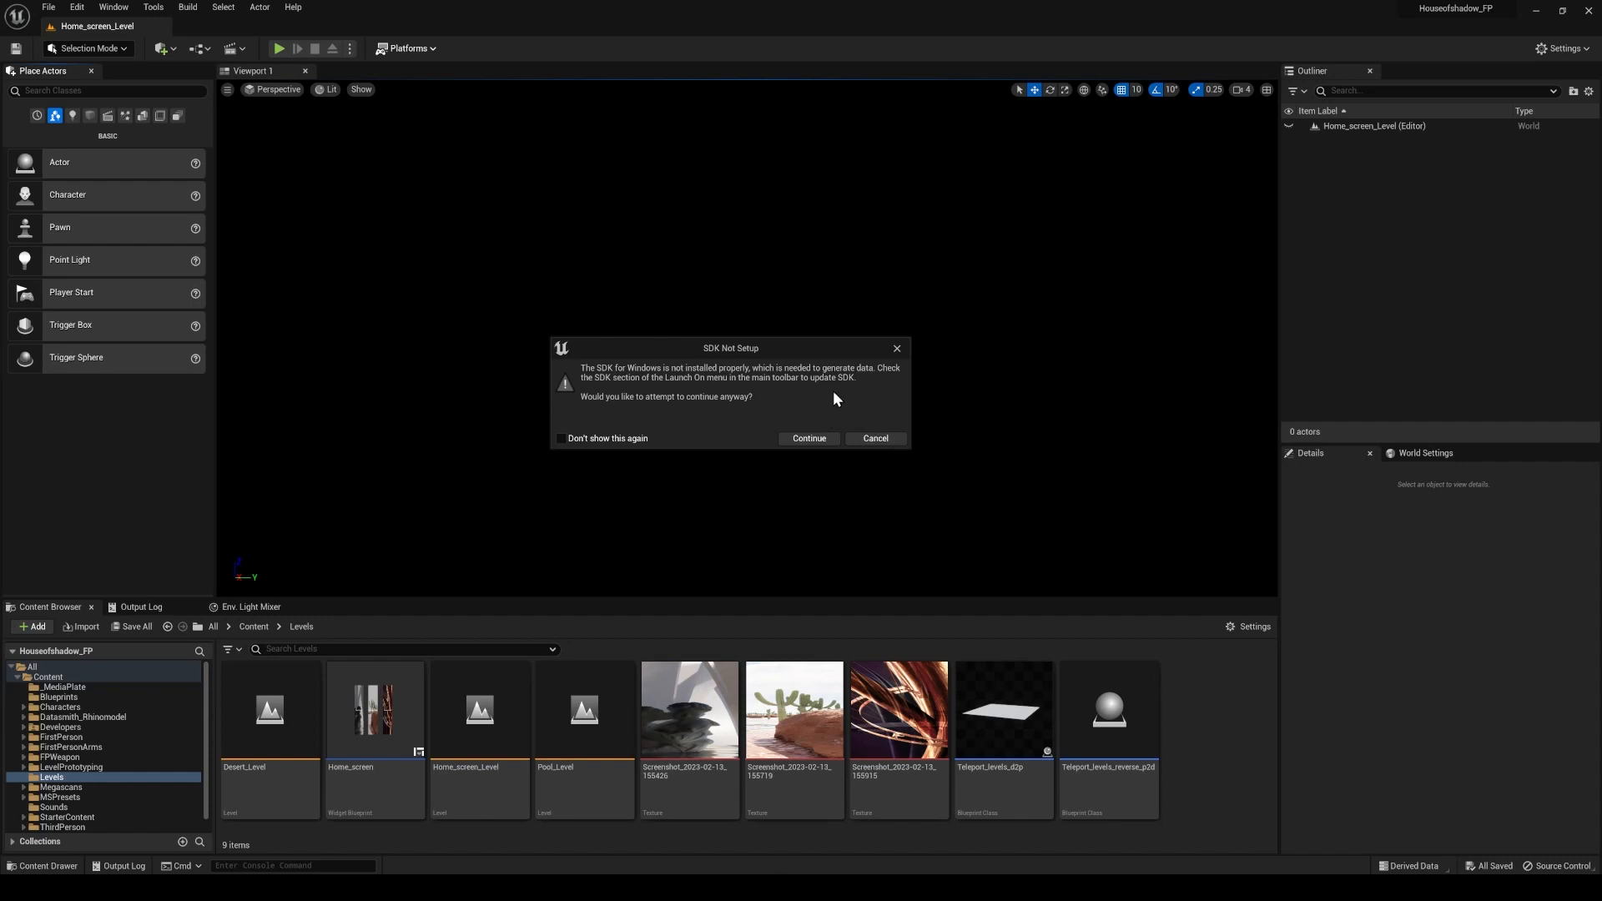
click(875, 438)
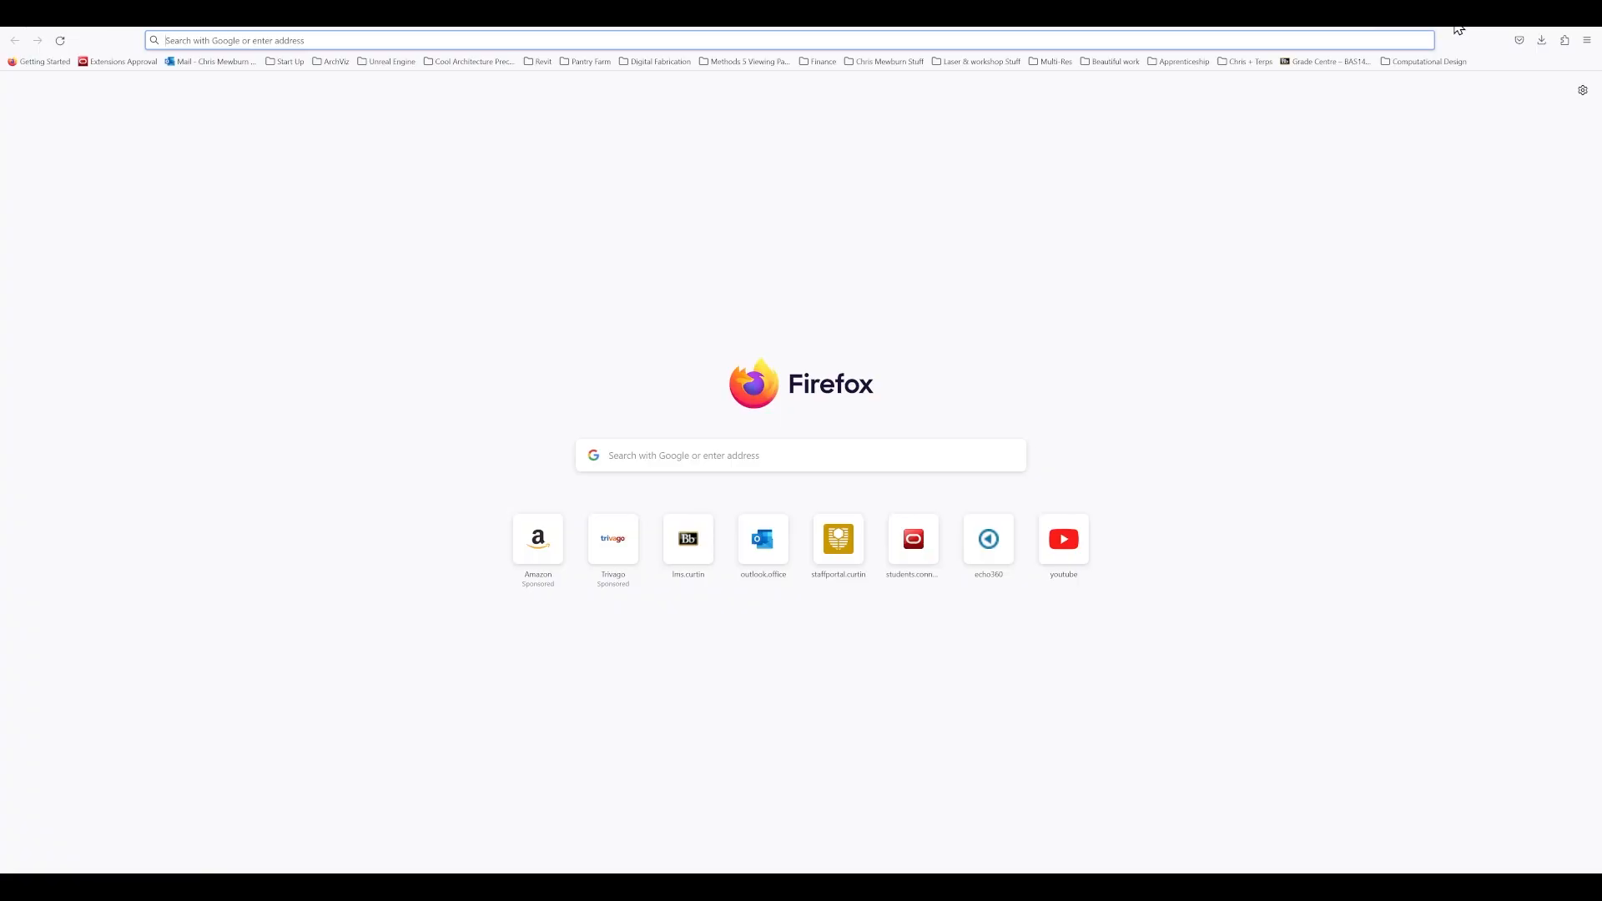
Search in Firefox for "install windows sdk" and download the installer from Microsoft's Windows SDK page.
text(instt)
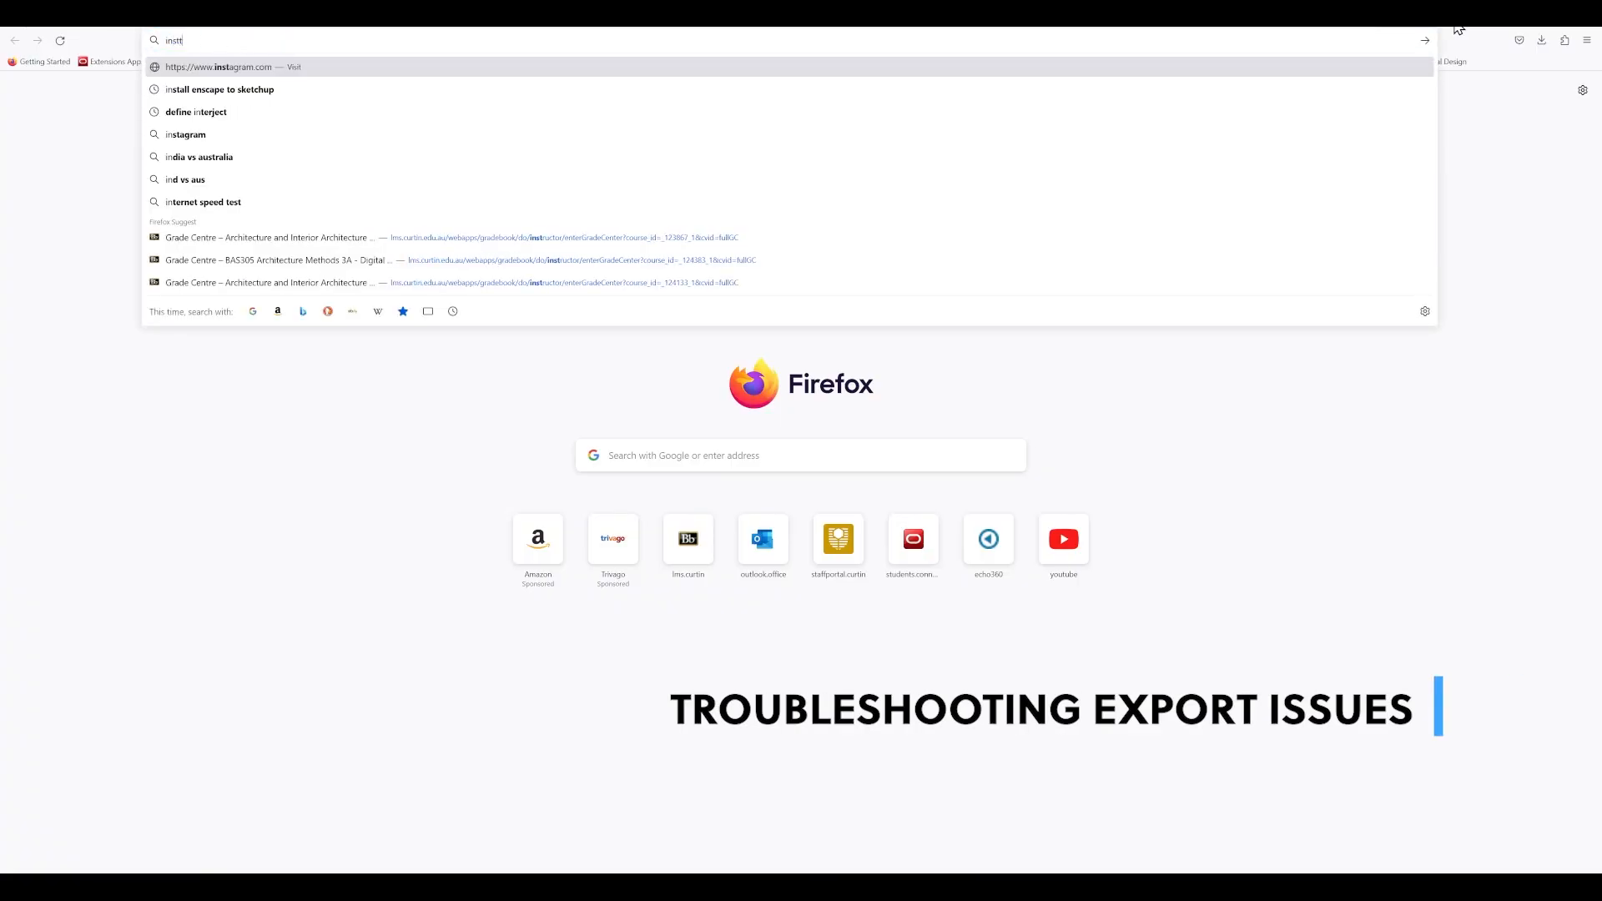
key(BackSpace)
text(all)
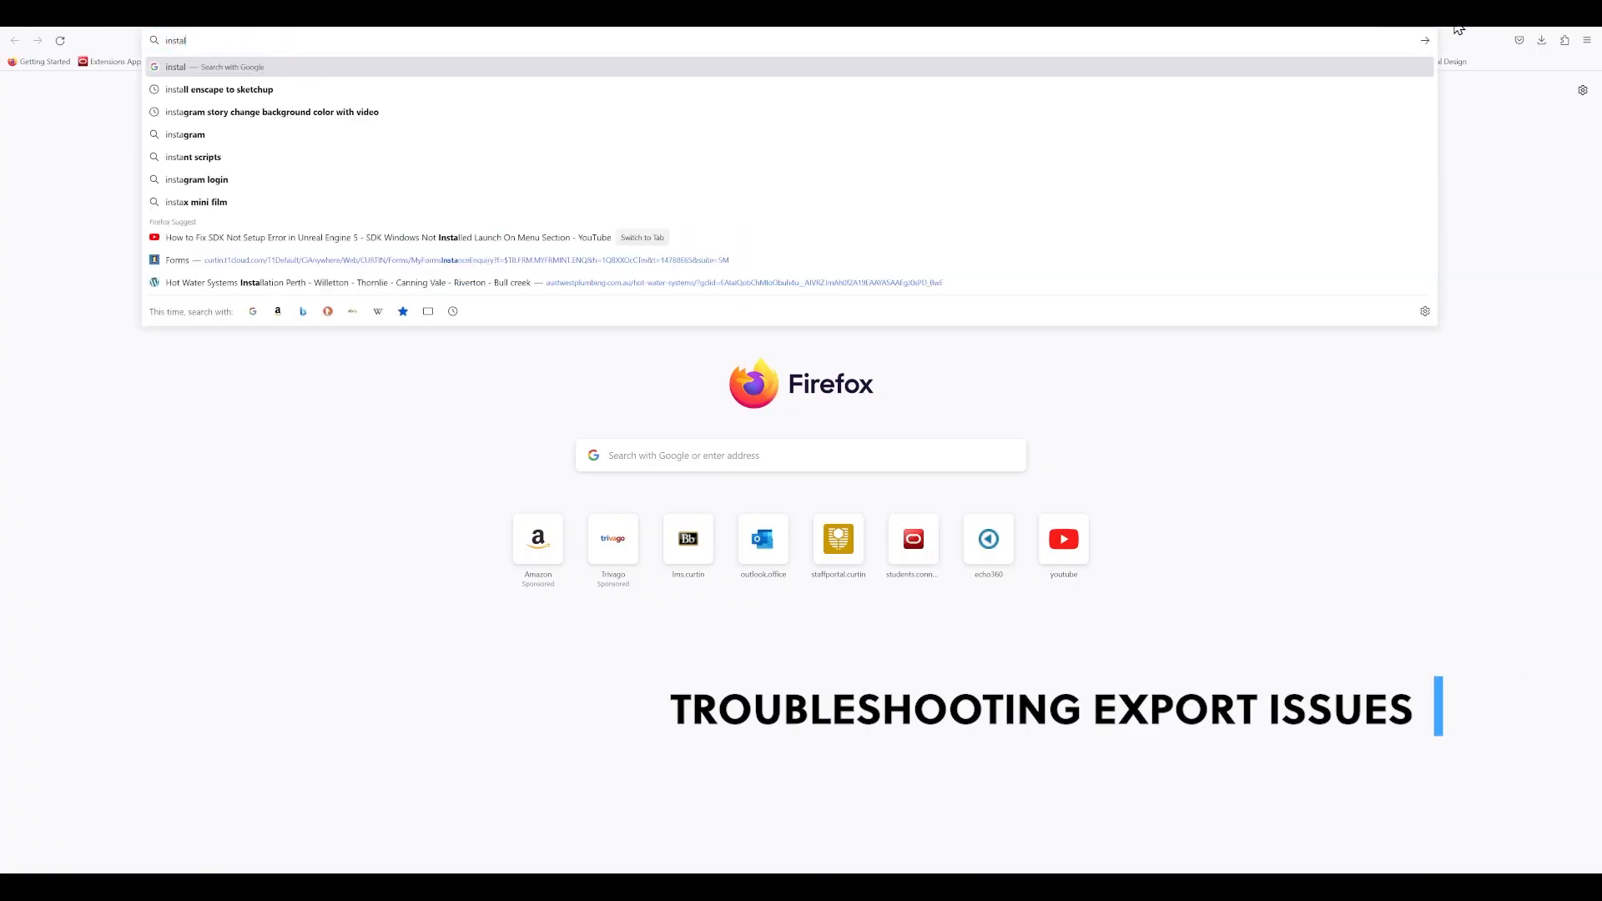
text( windows sdk)
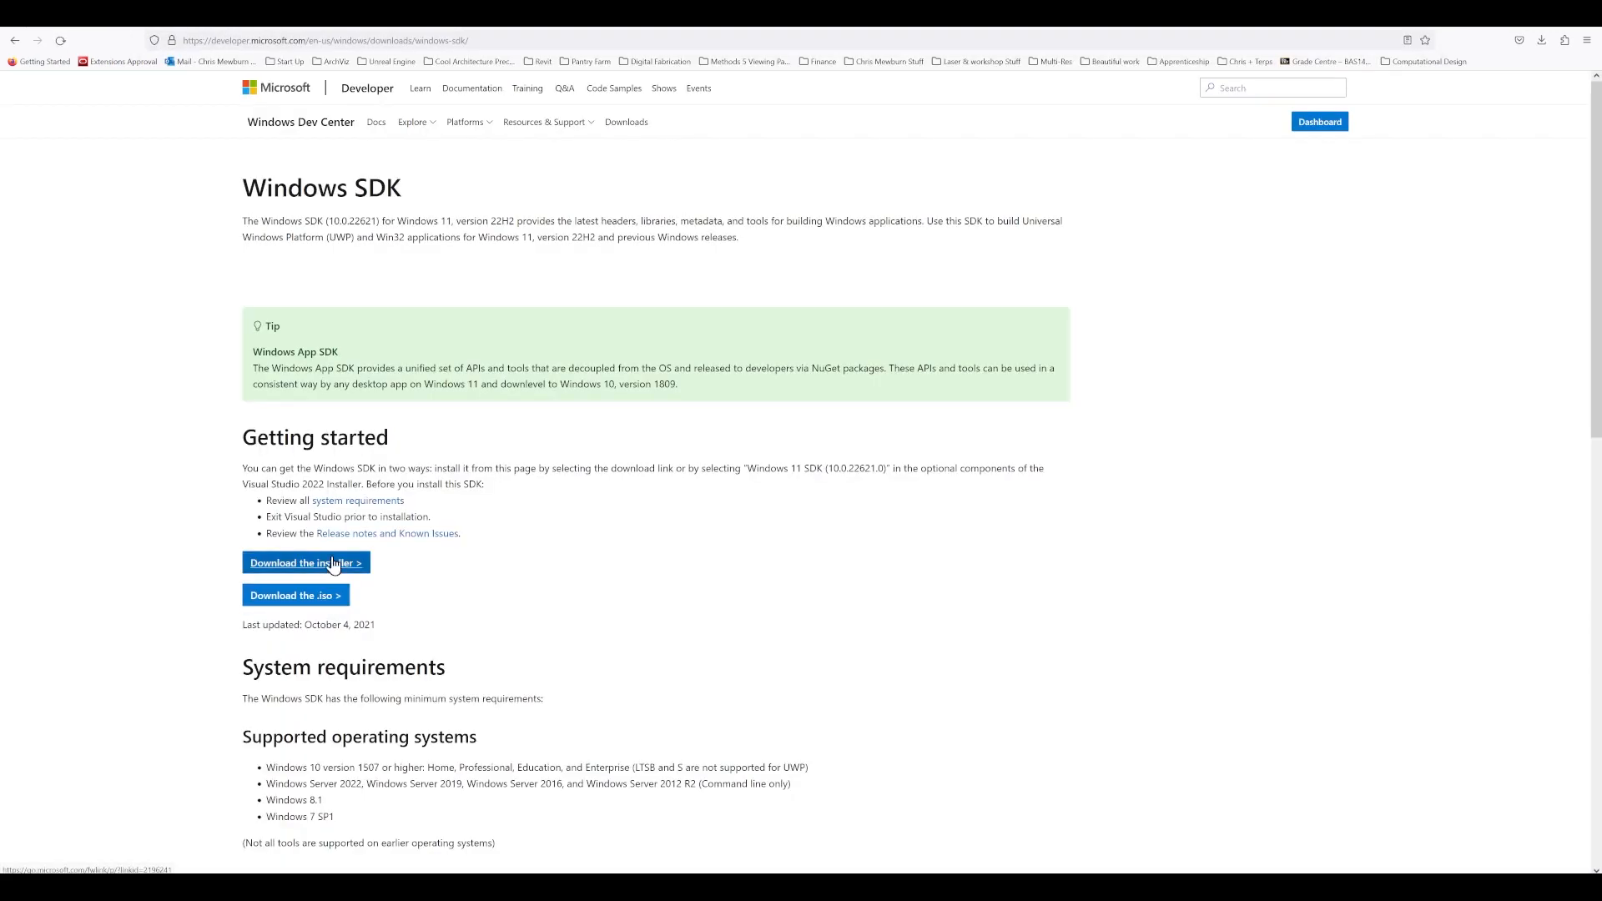
click(333, 563)
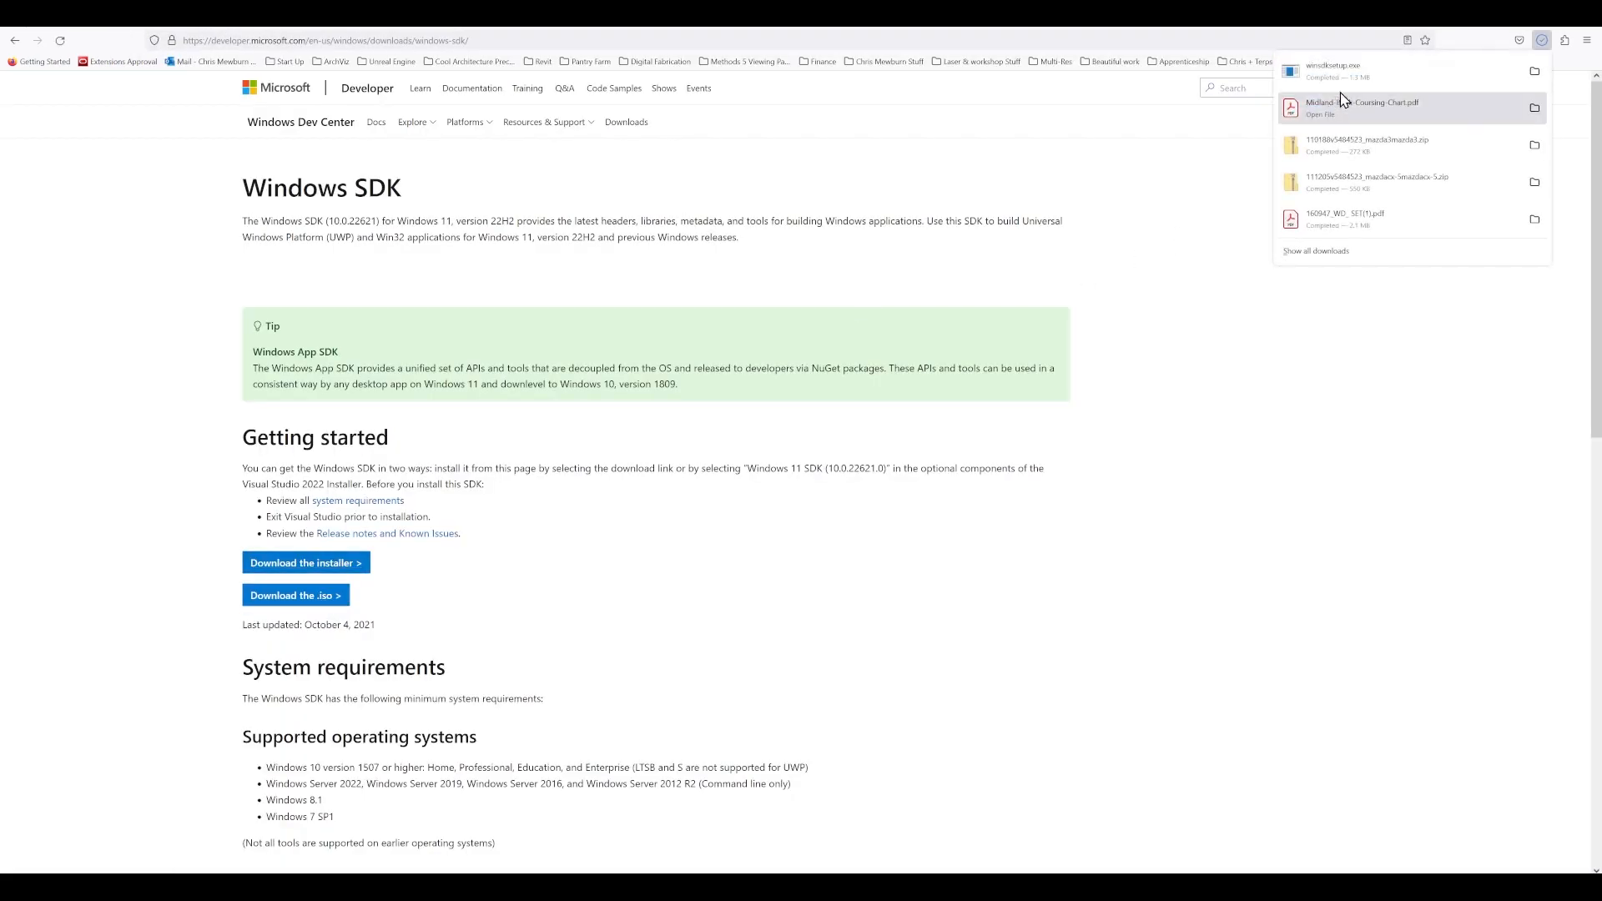
Run the Windows SDK installer with the default location, privacy choice and all features, then close it when finished.
click(1377, 72)
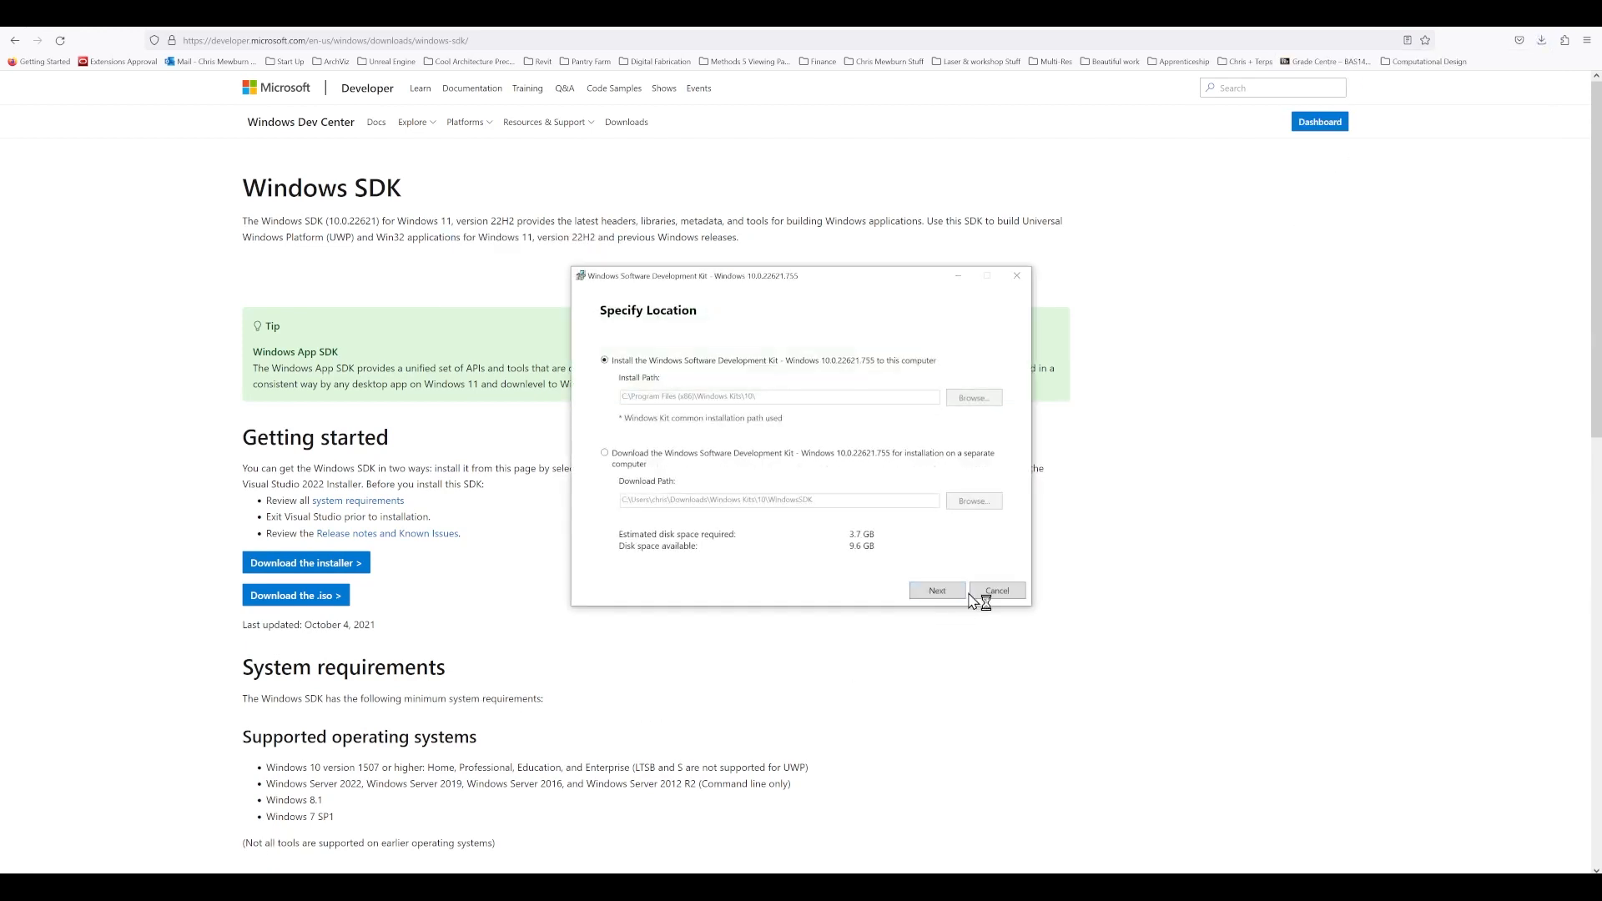
click(936, 593)
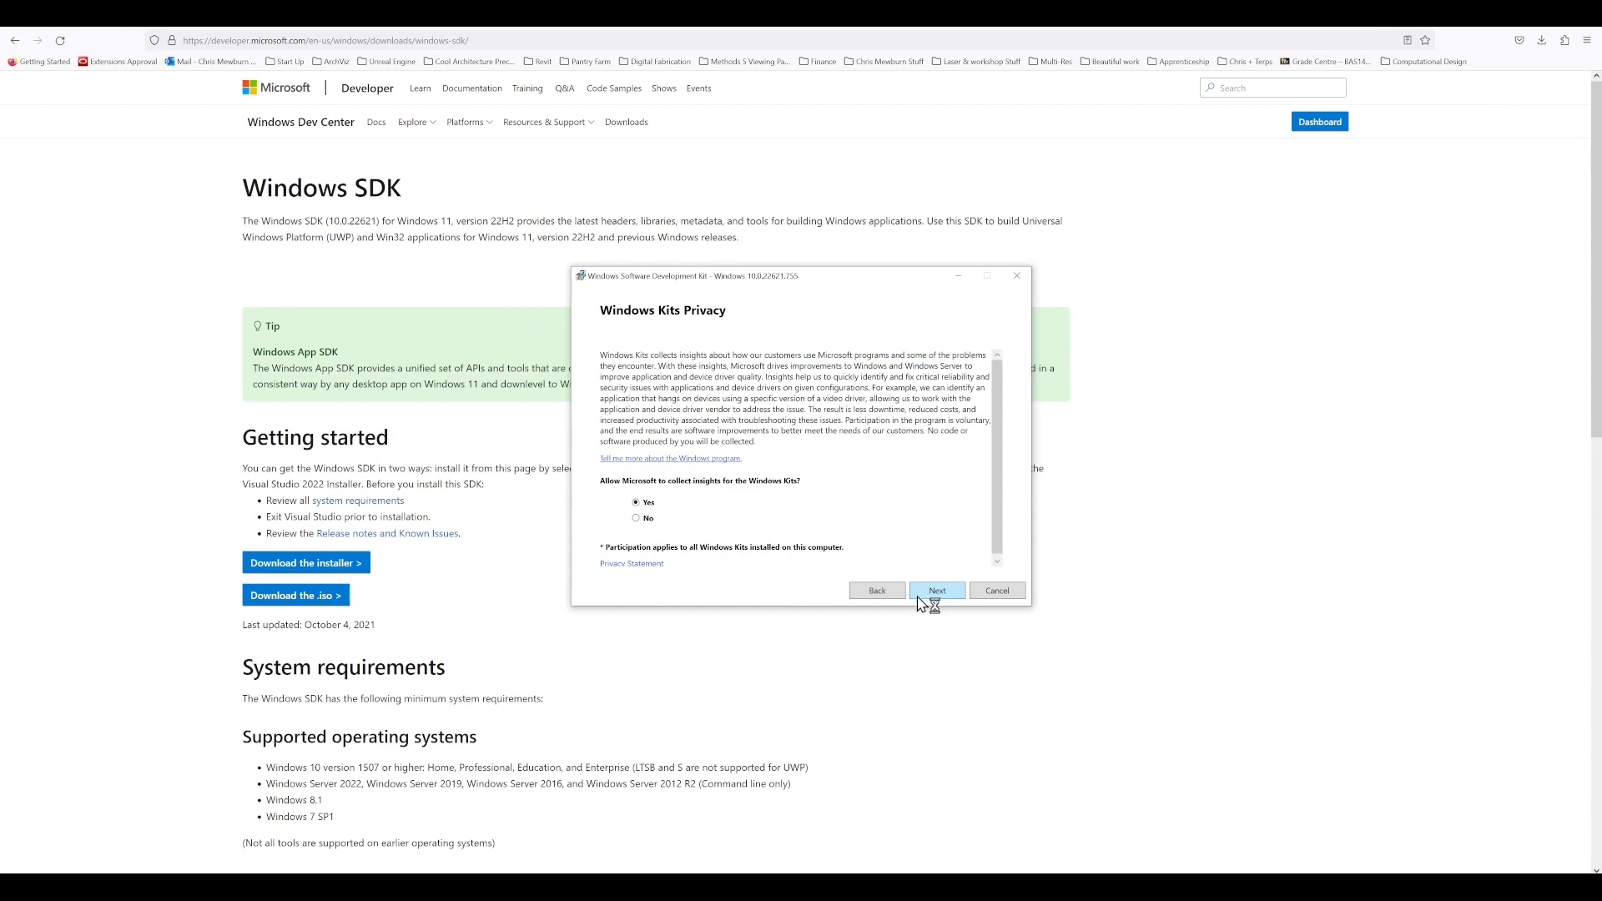
click(938, 598)
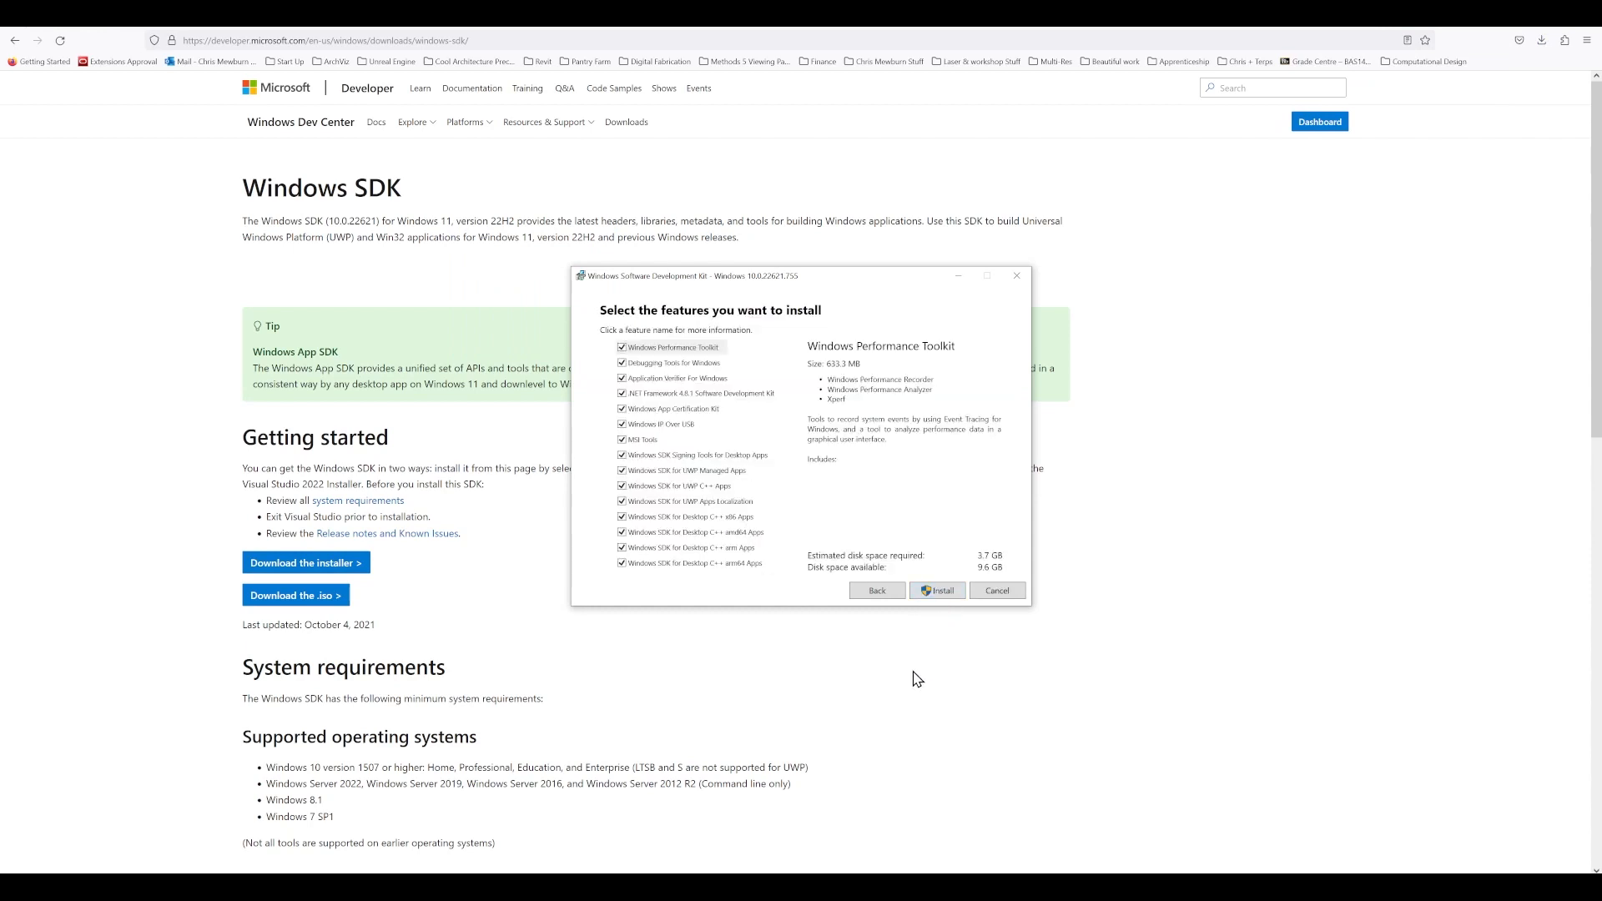
click(953, 591)
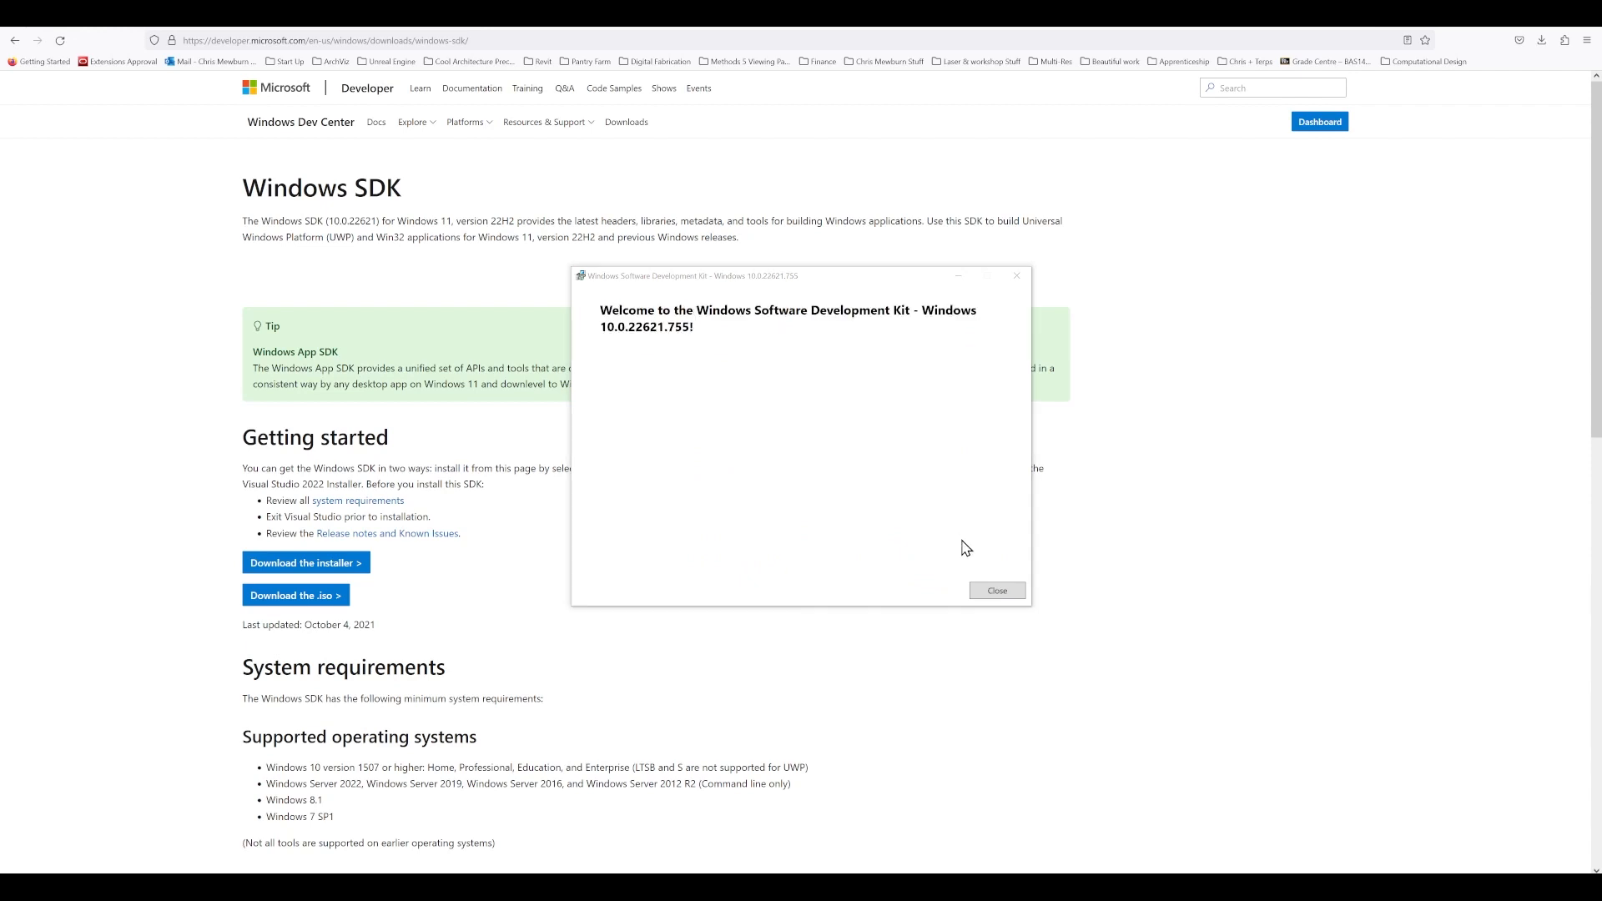
click(998, 591)
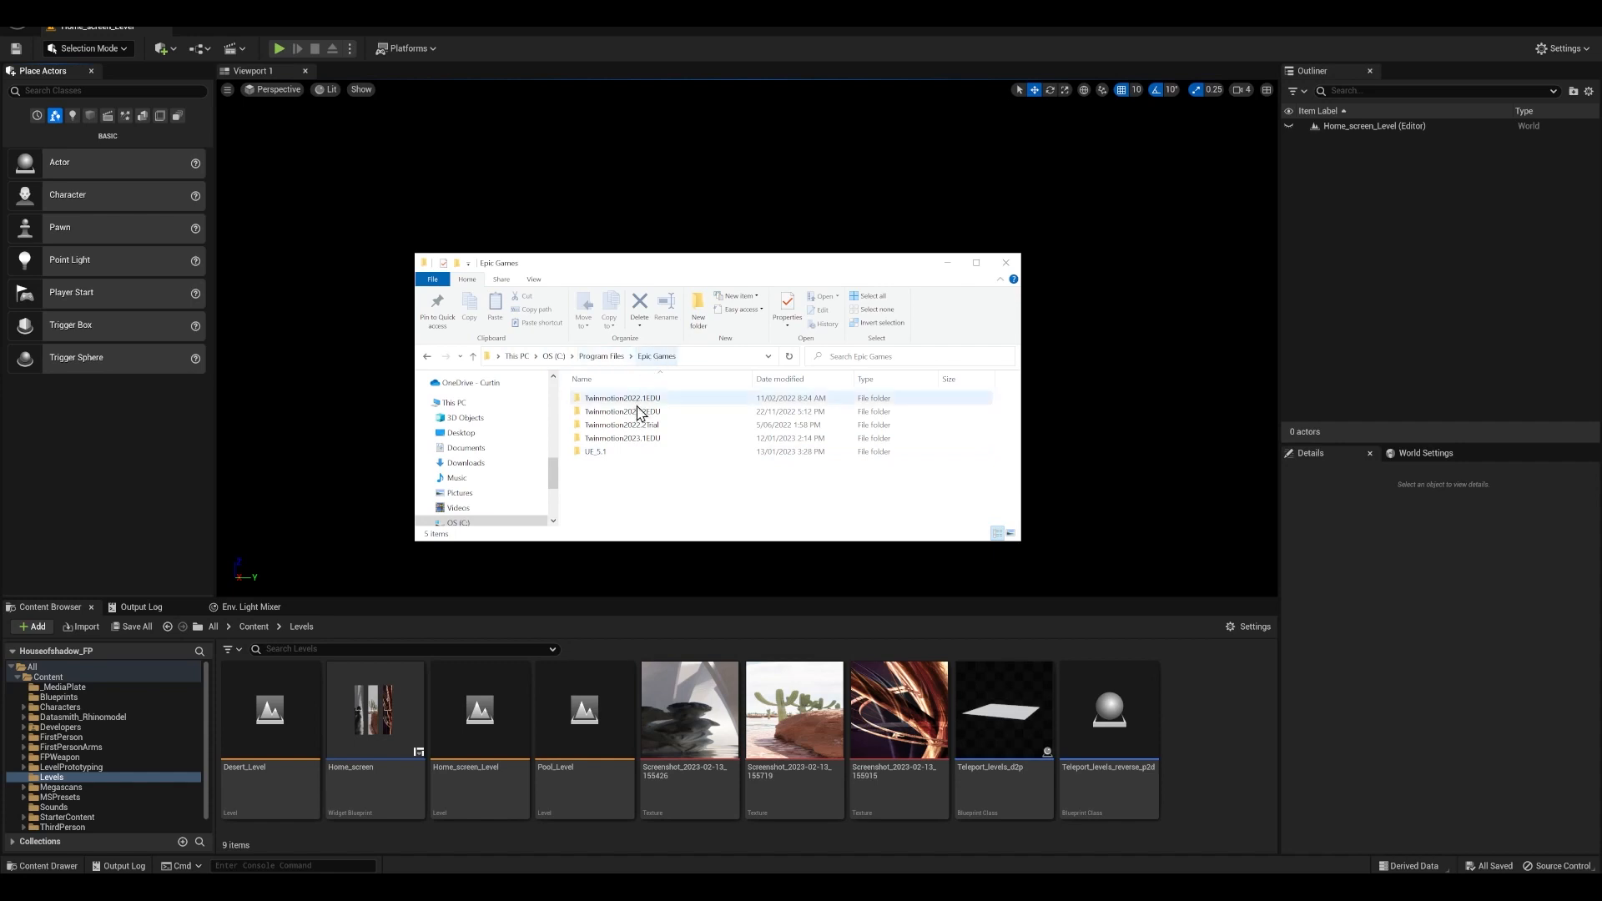
In File Explorer's Epic Games folder, browse to UE_5.1\Engine\Binaries\ThirdParty\DotNet.
double_click(605, 459)
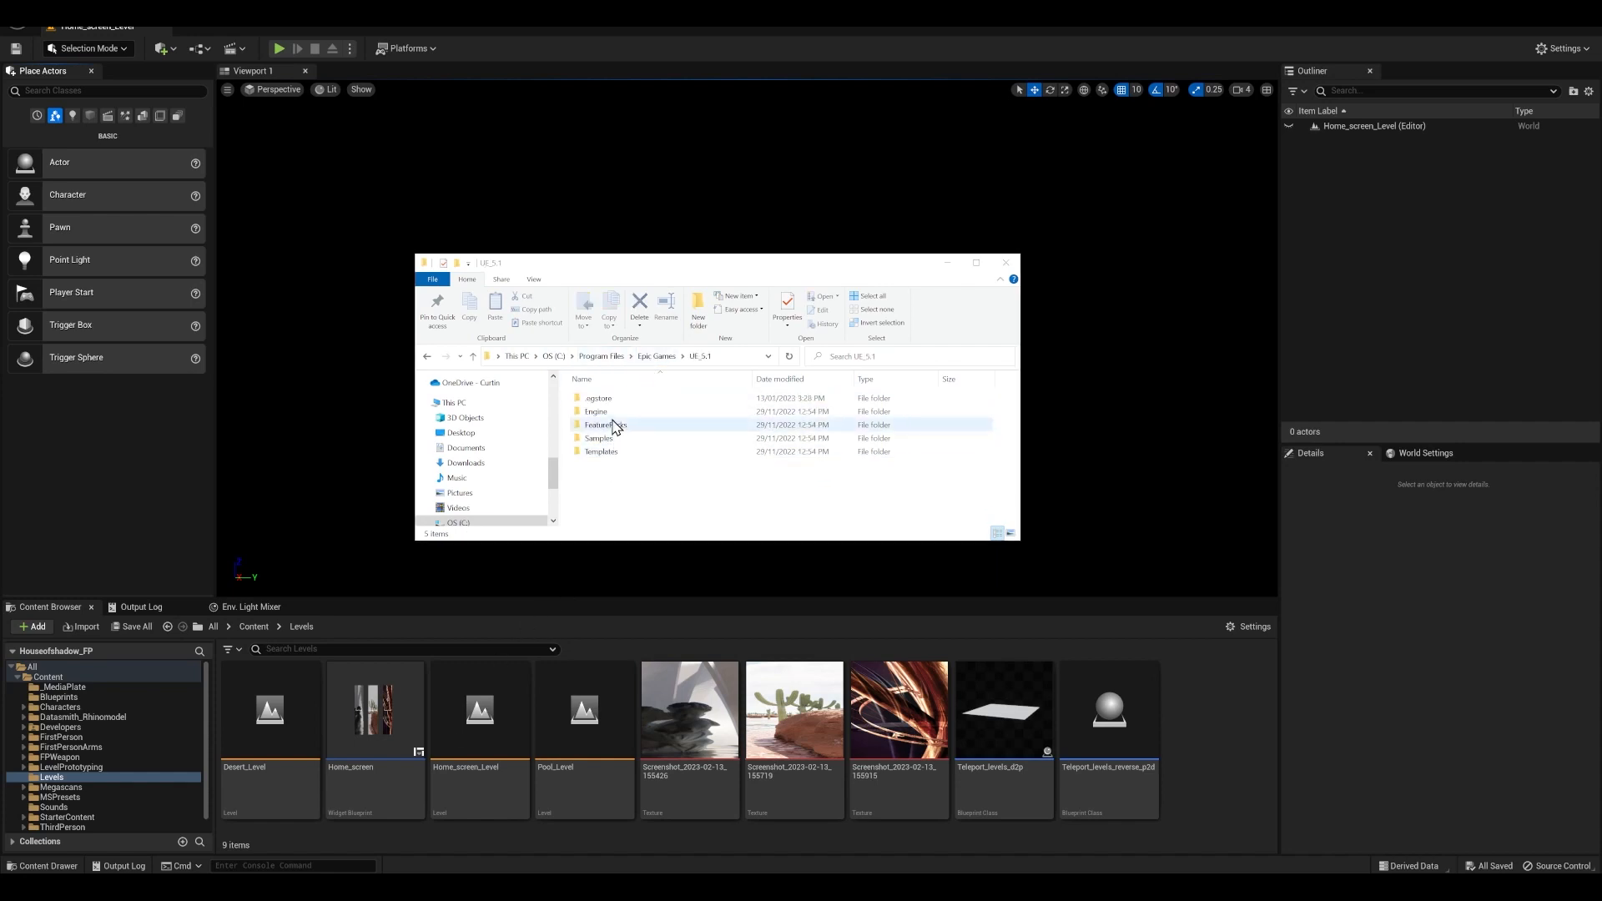
double_click(612, 412)
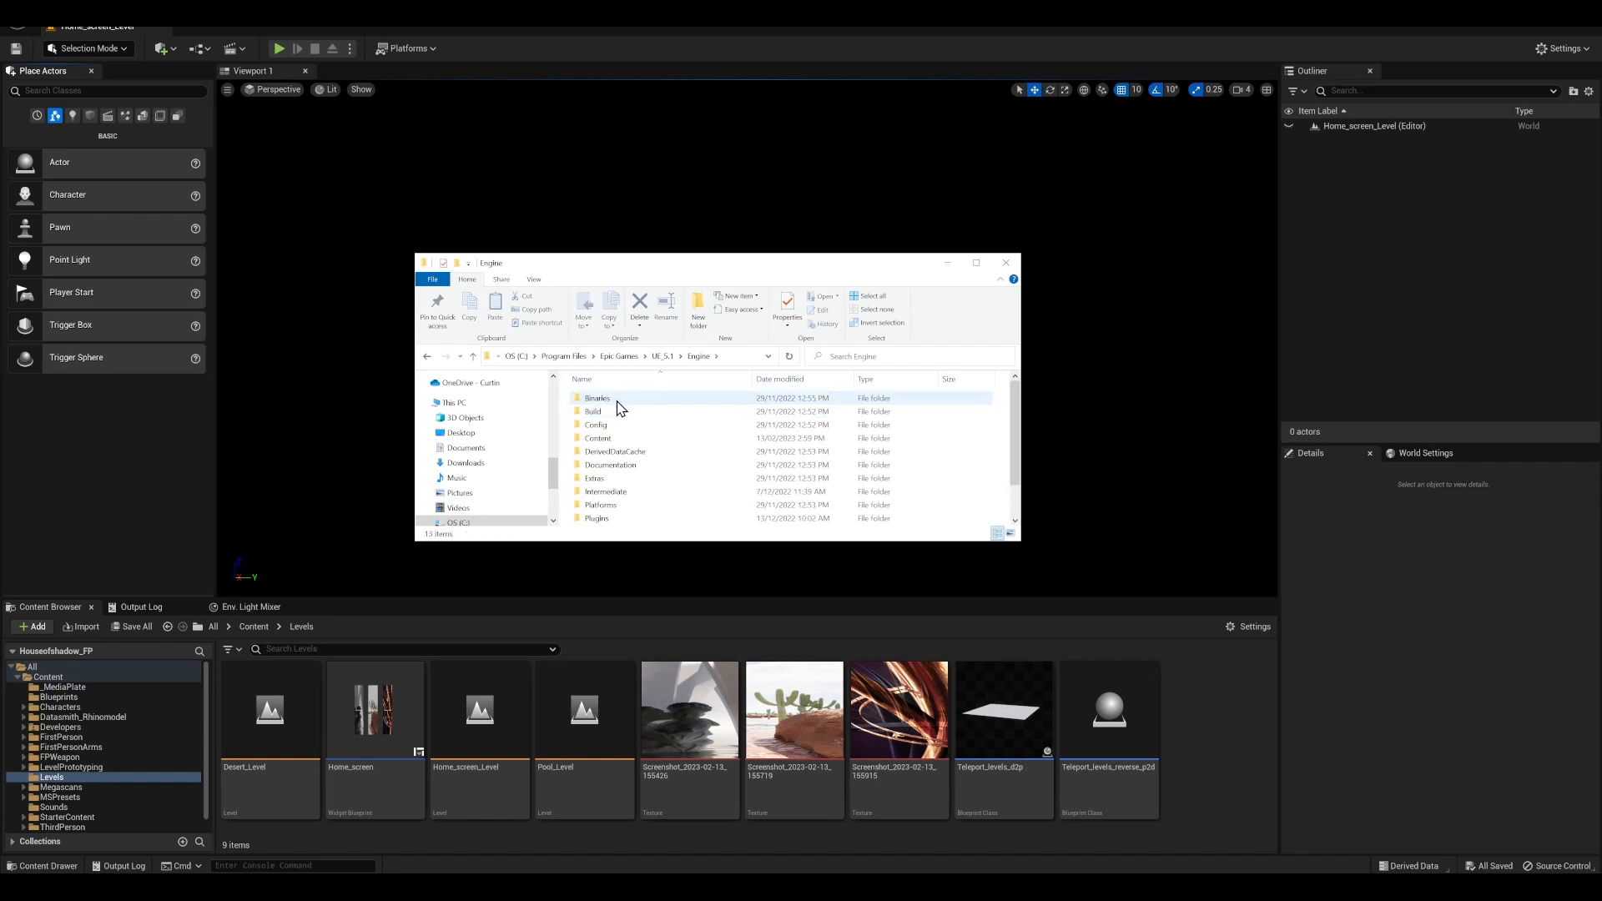
double_click(619, 405)
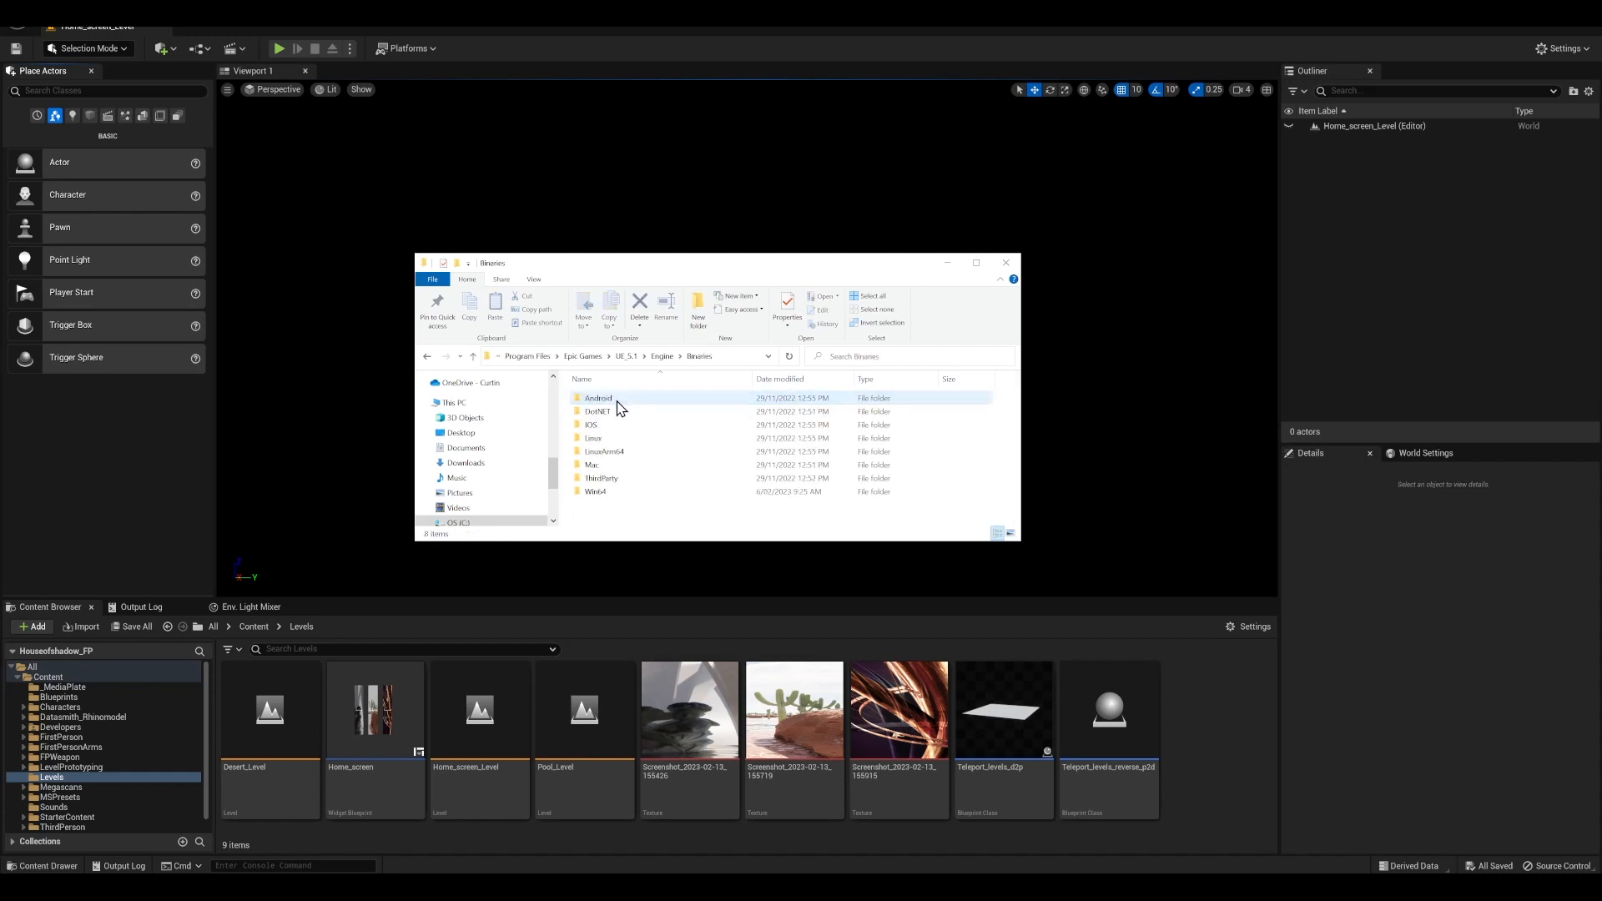
double_click(614, 478)
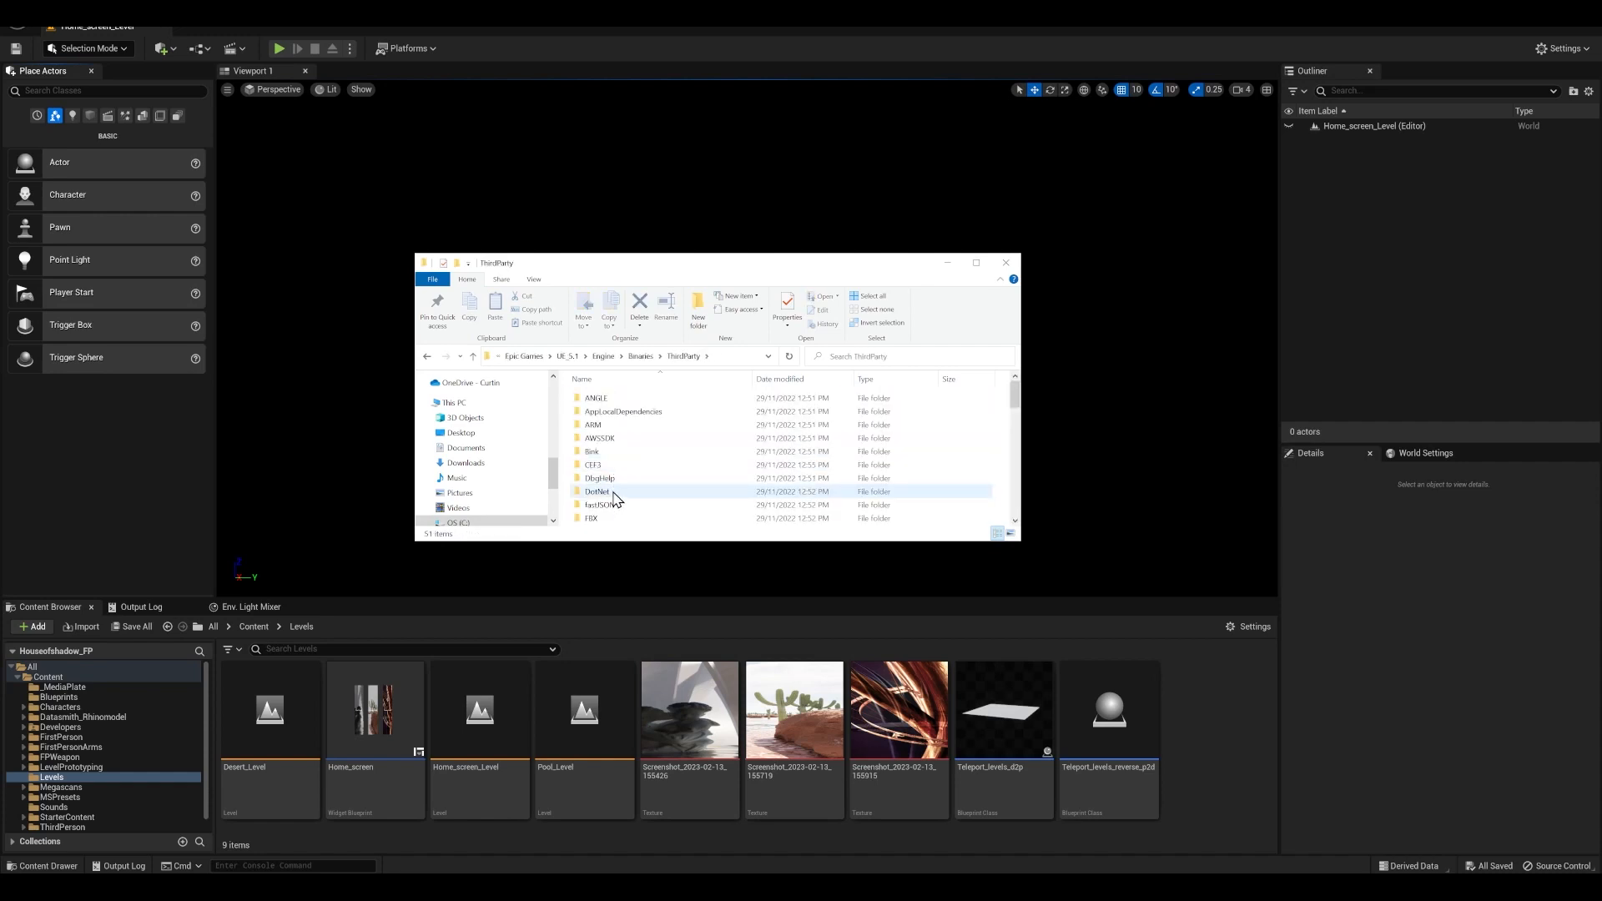
double_click(615, 493)
Browse on through 6.0.302\windows\host\fxr\6.0.7 and select the hostfxr.dll file.
click(606, 421)
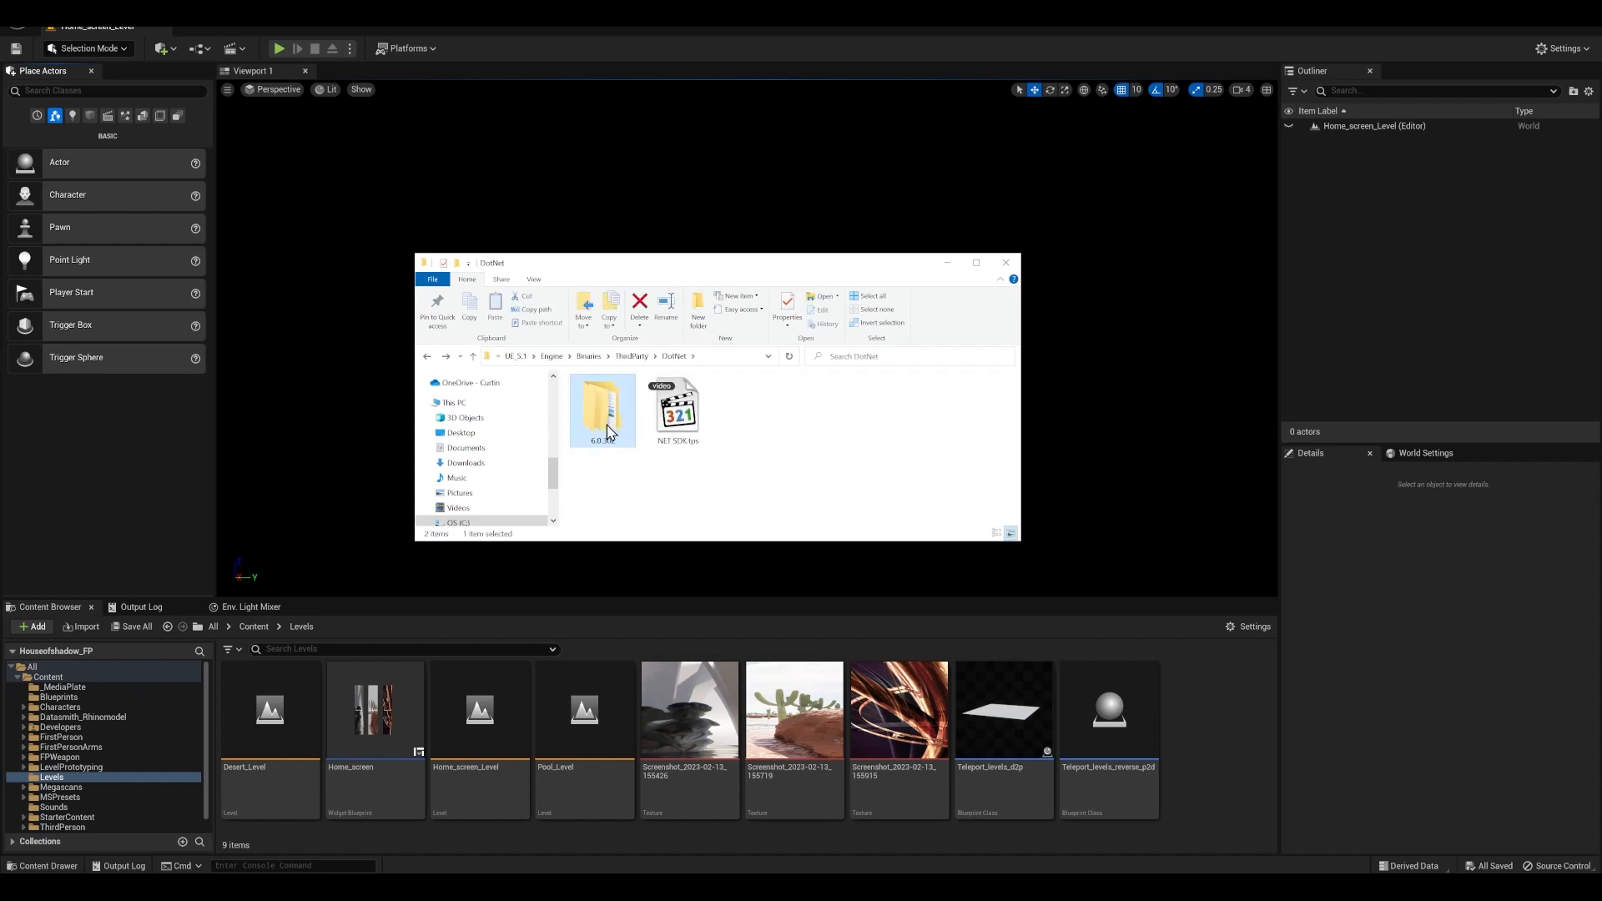
double_click(607, 421)
double_click(618, 427)
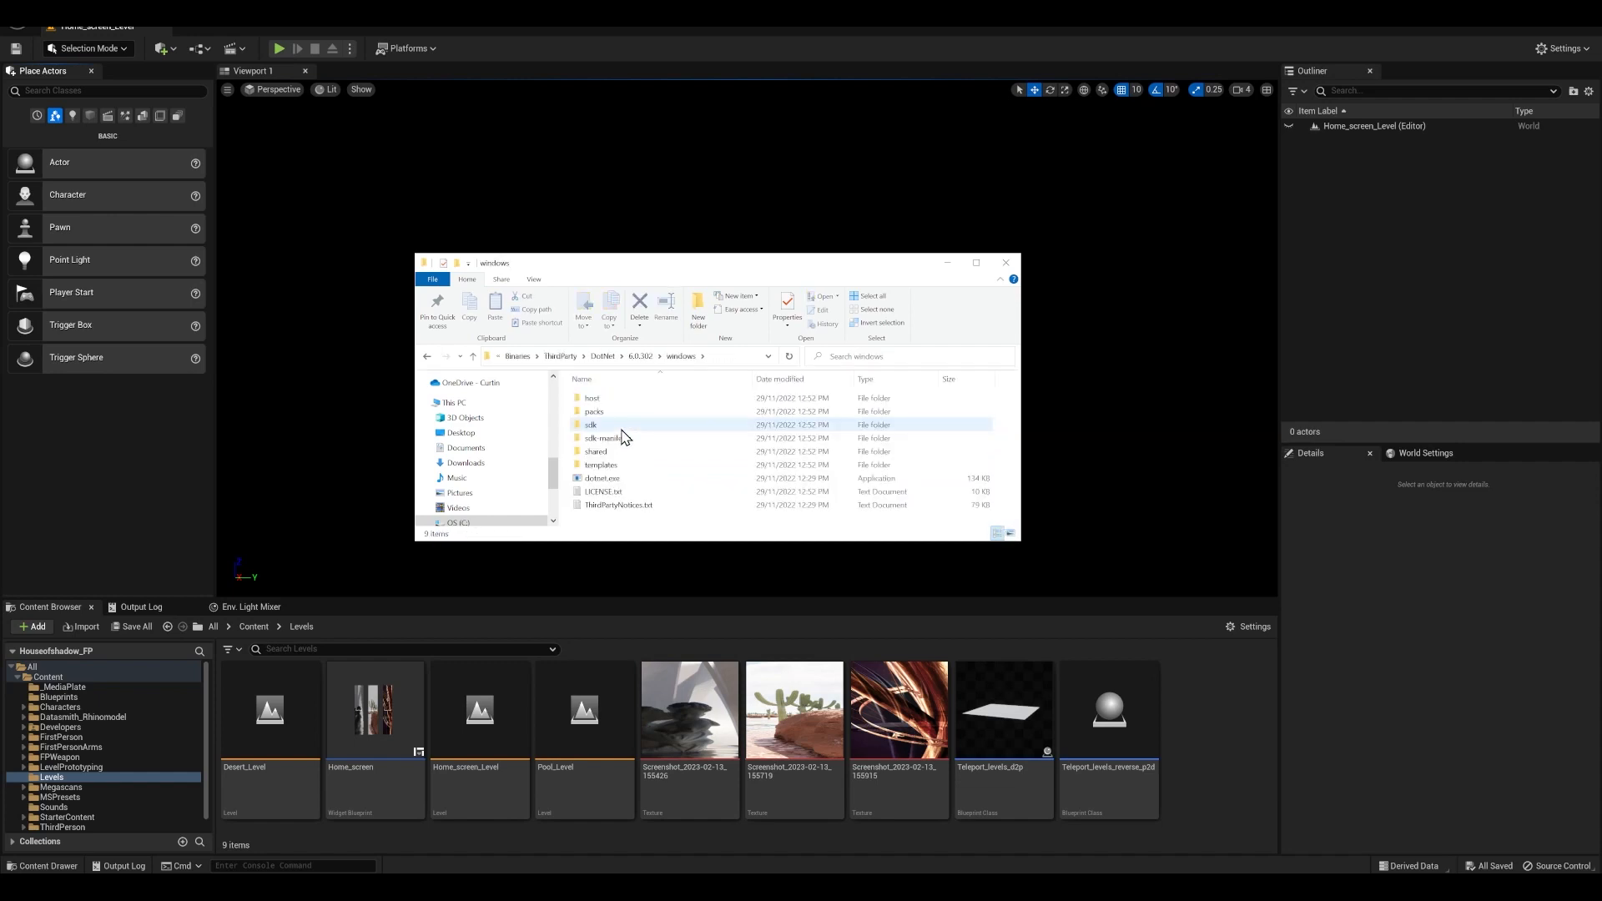
double_click(622, 399)
double_click(621, 400)
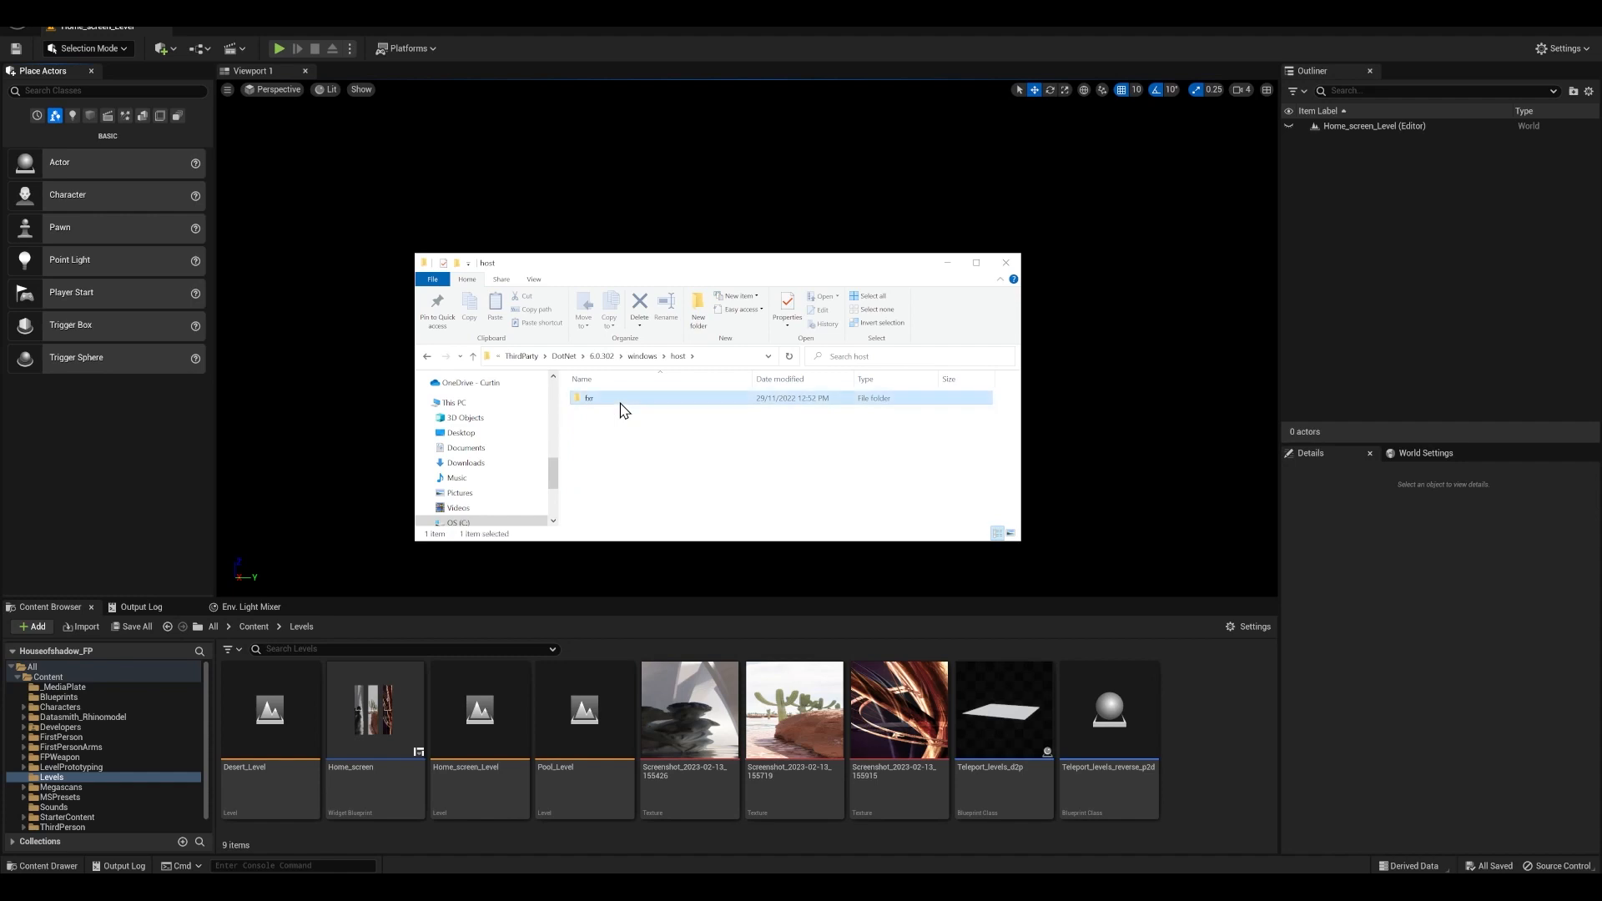
double_click(621, 404)
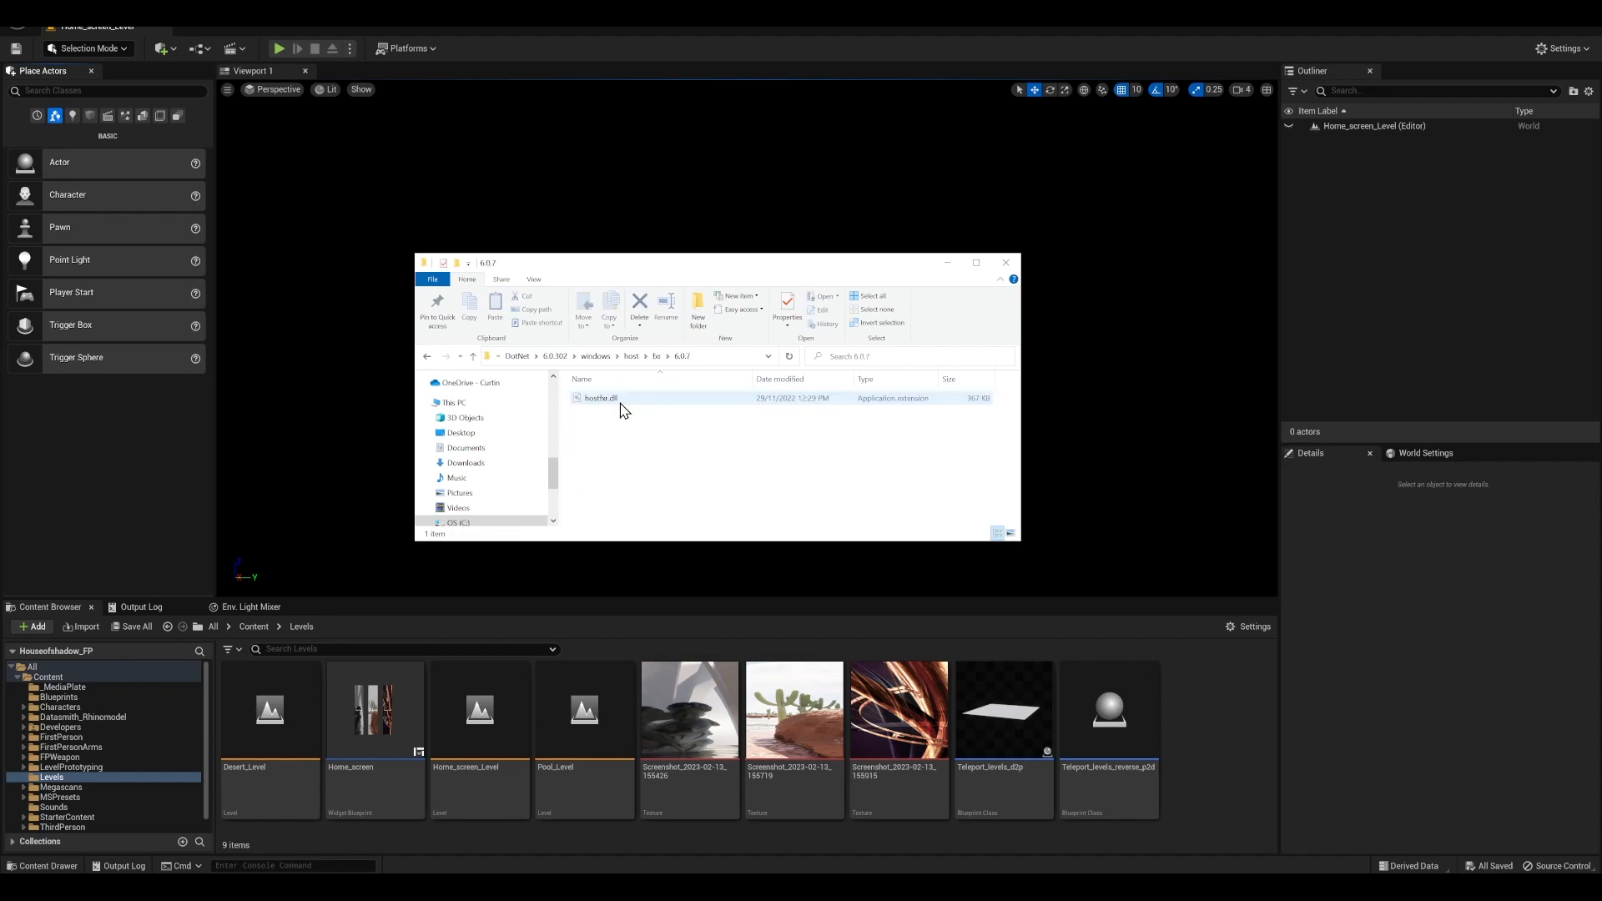
click(618, 405)
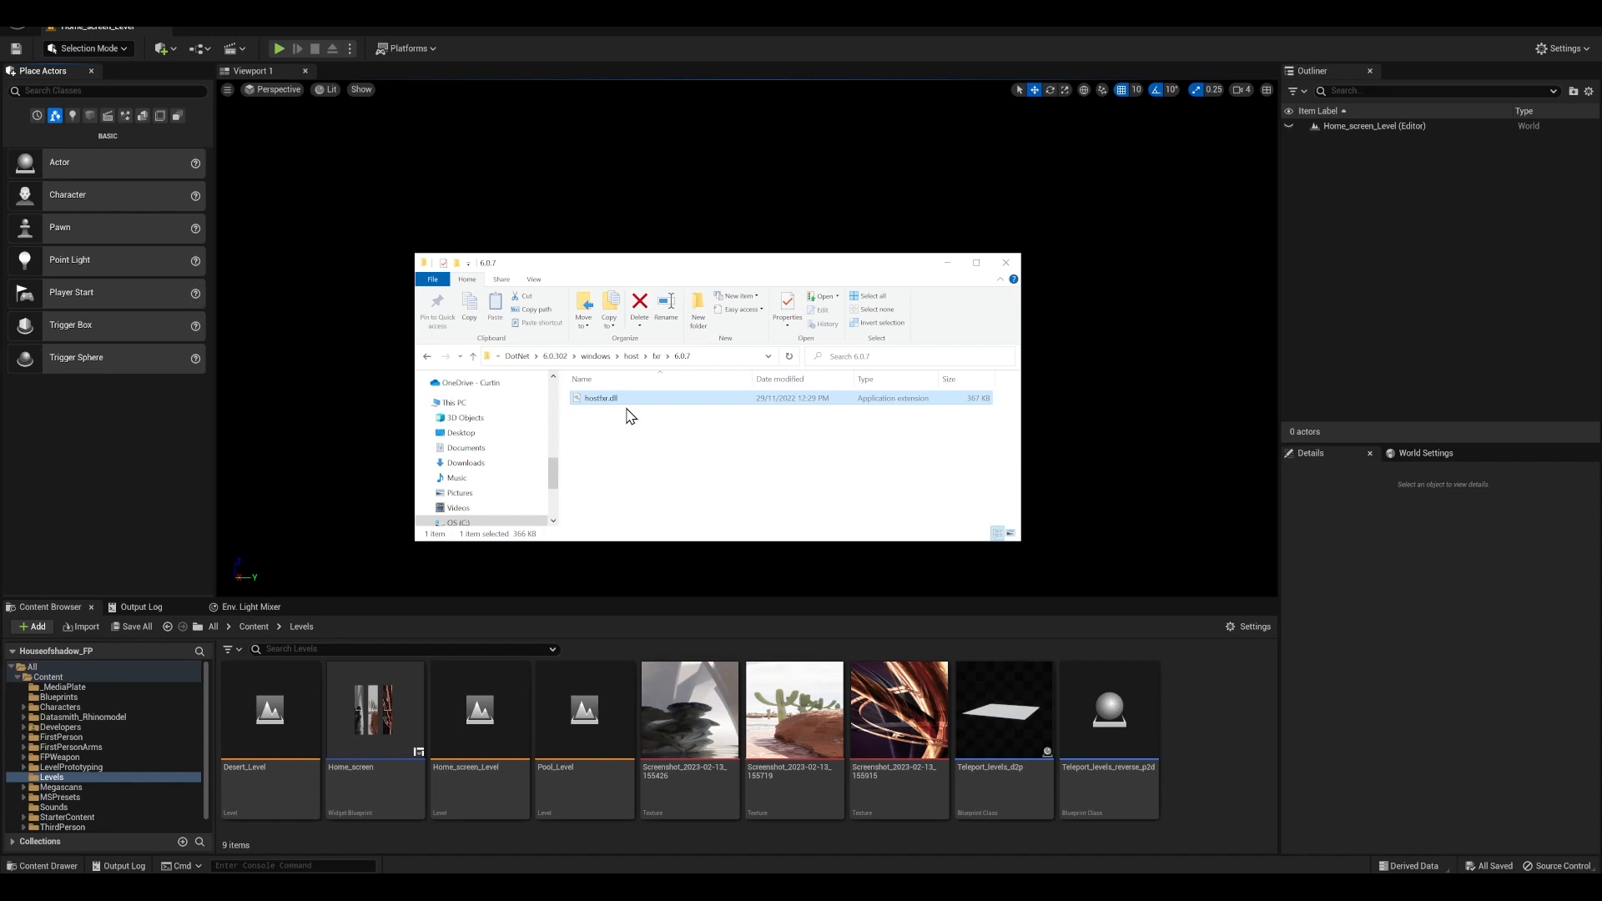
Copy hostfxr.dll into UE_5.1\Engine\Binaries\DotNET\AutomationTool.
click(499, 357)
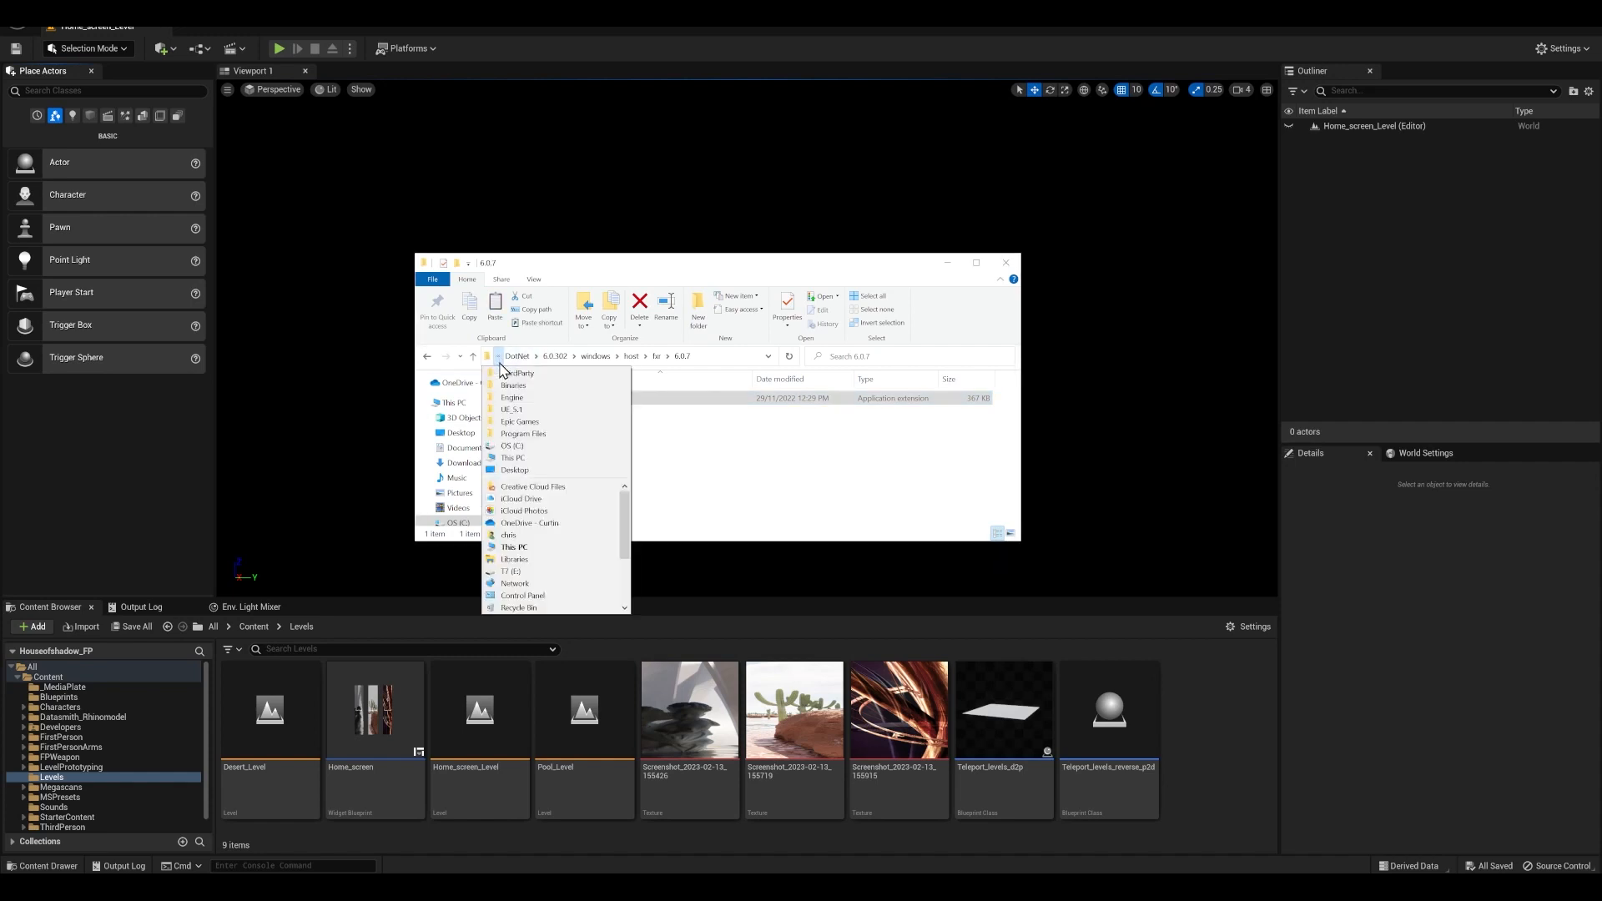
click(513, 386)
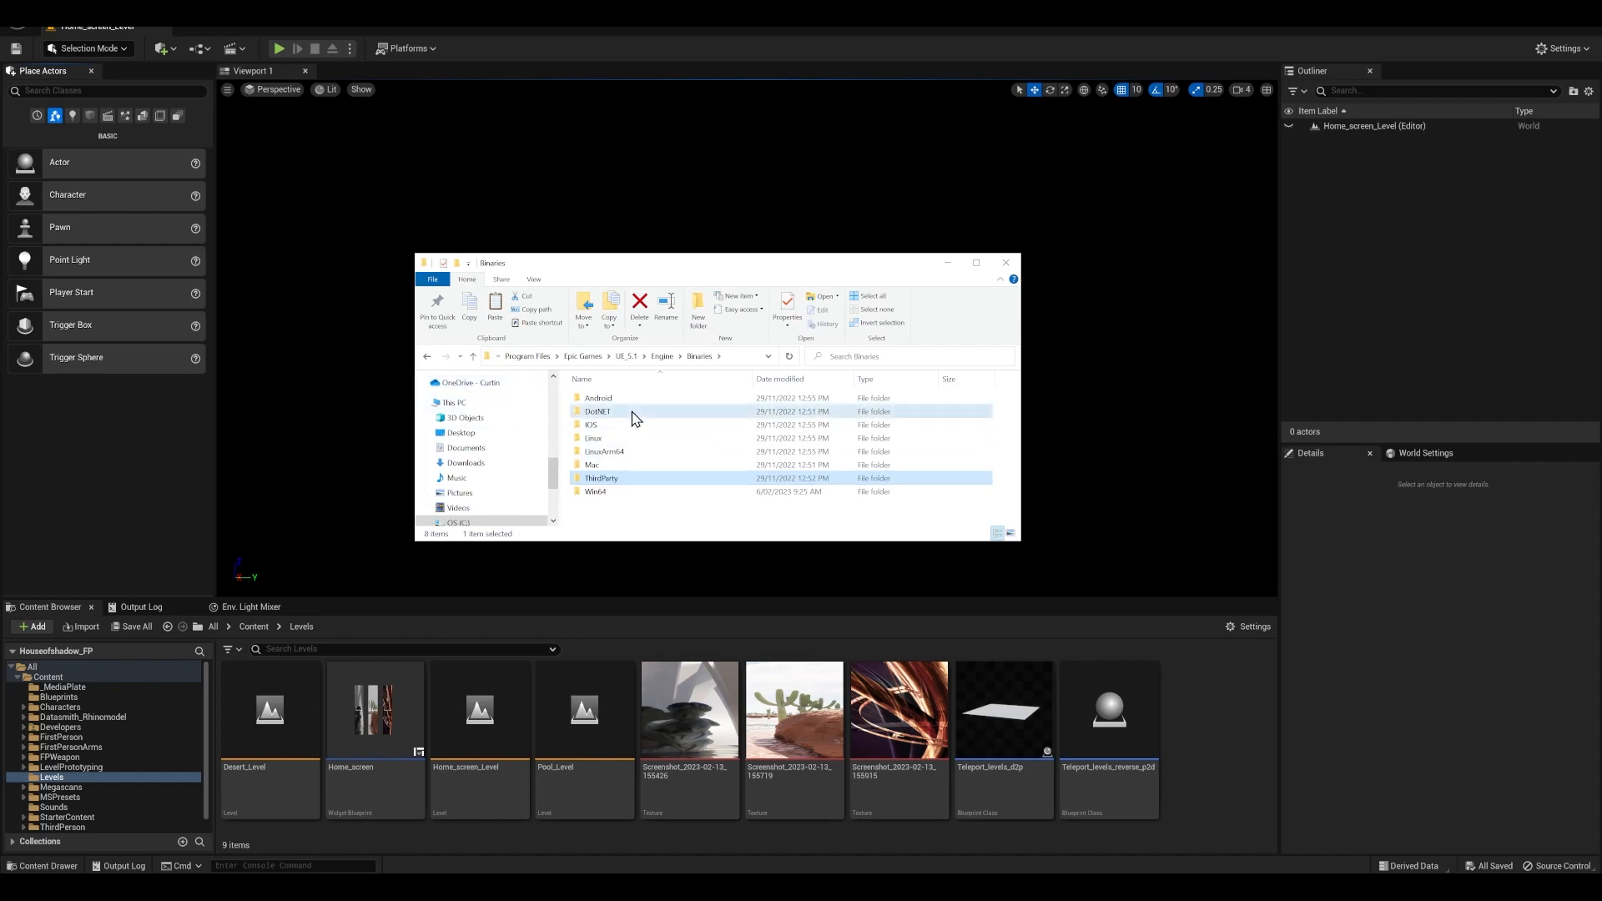
double_click(636, 415)
double_click(754, 412)
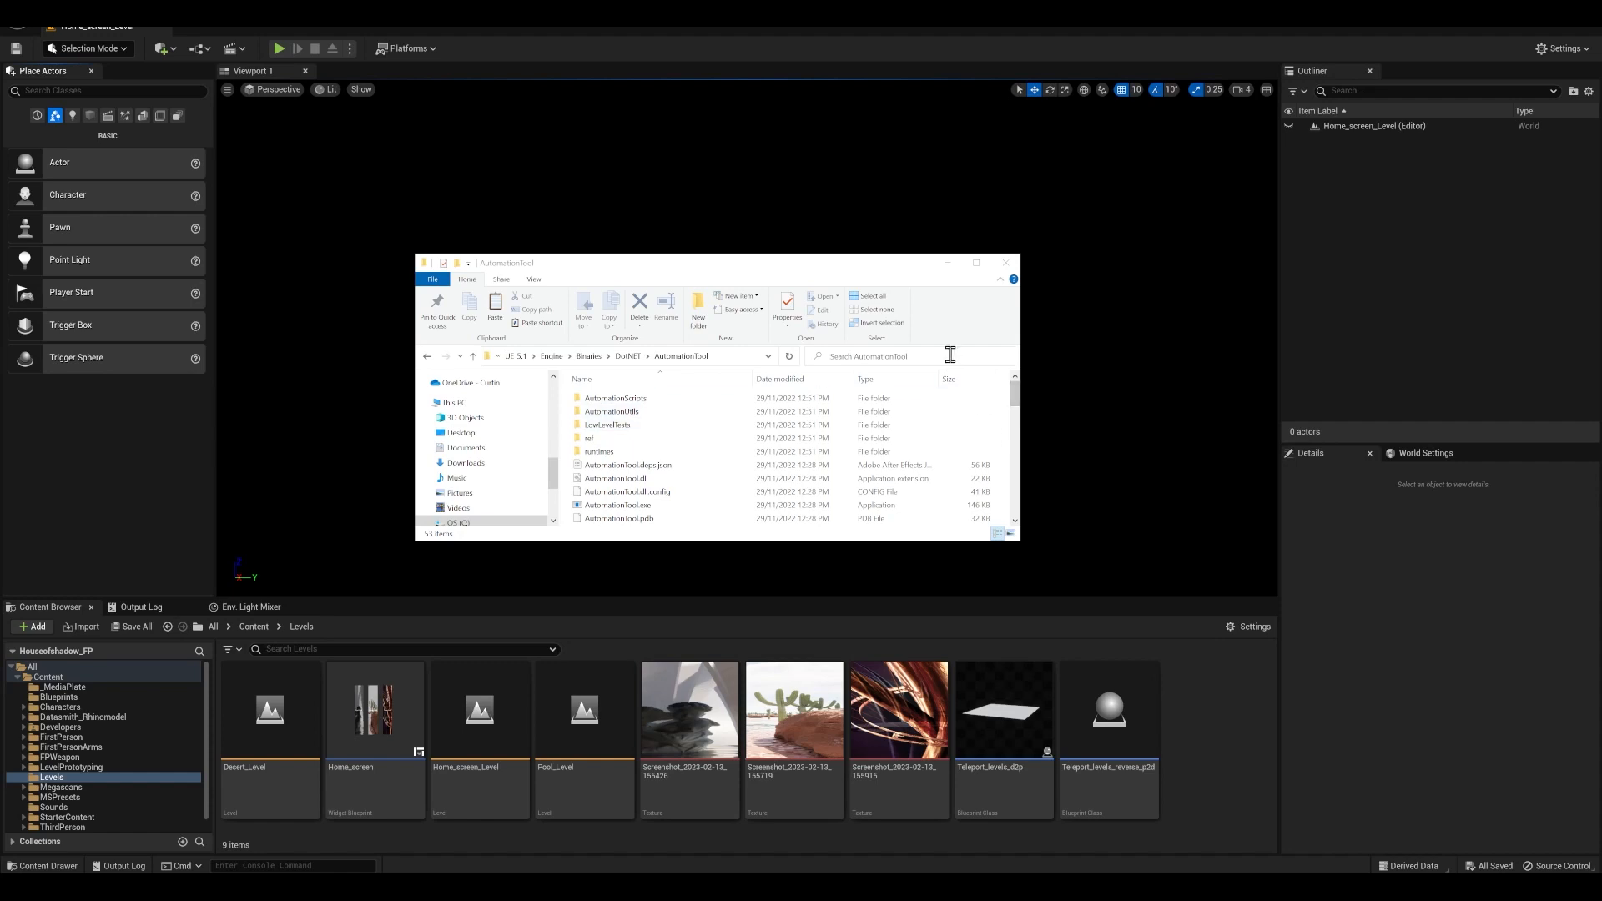
key(h)
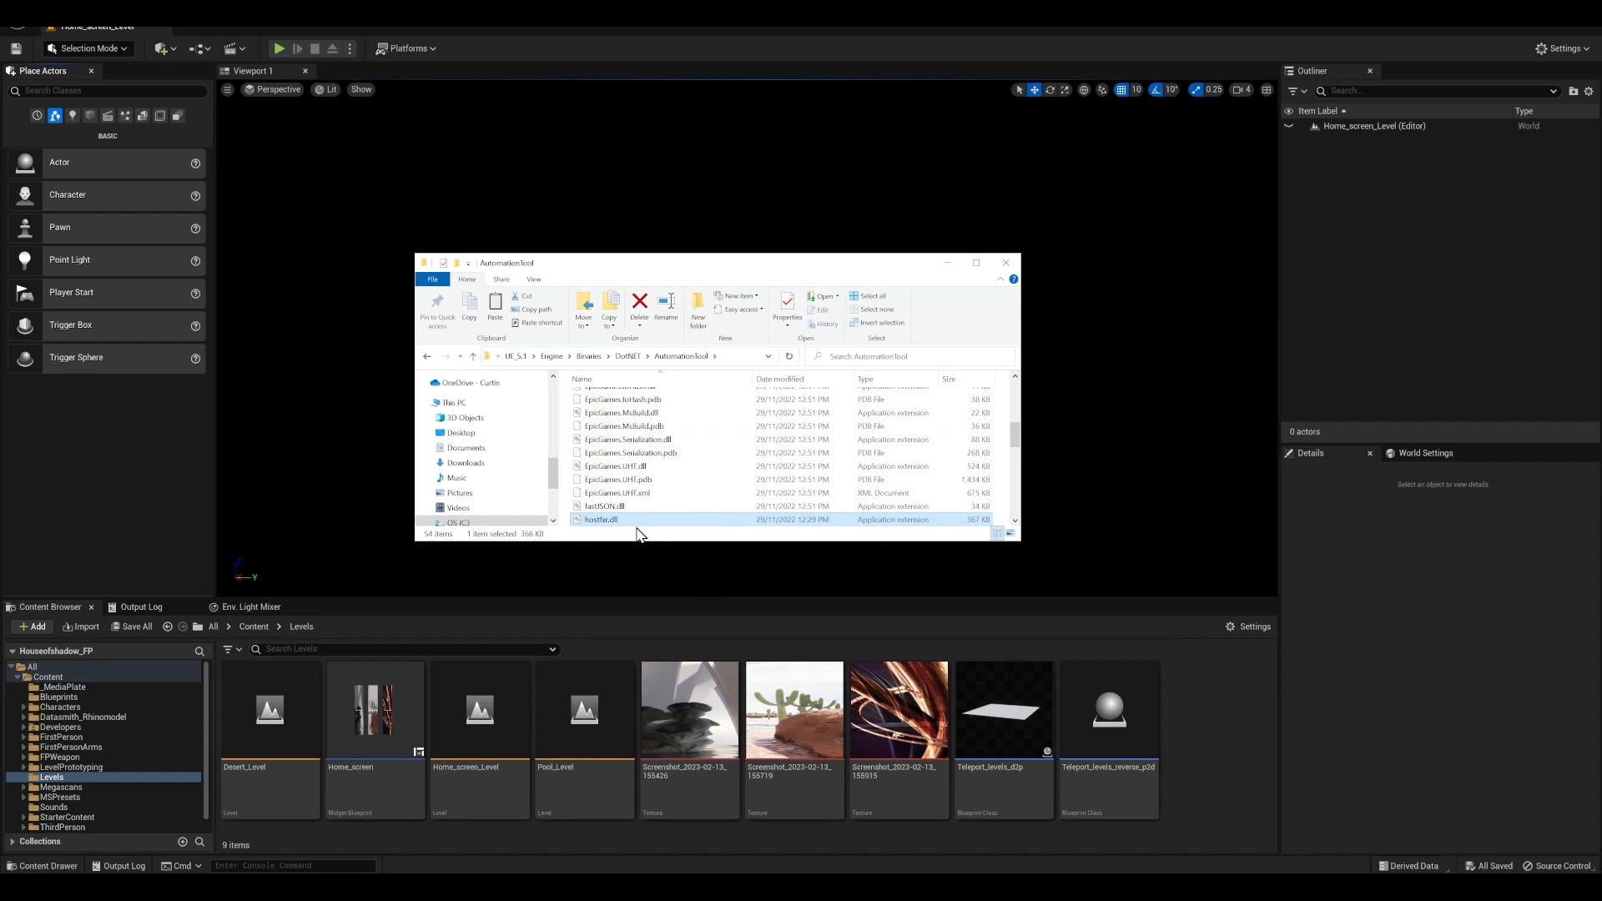
Search in Firefox for ".net core 3.1" and download the Windows x64 SDK 3.1.426 installer from Microsoft's download page.
click(258, 887)
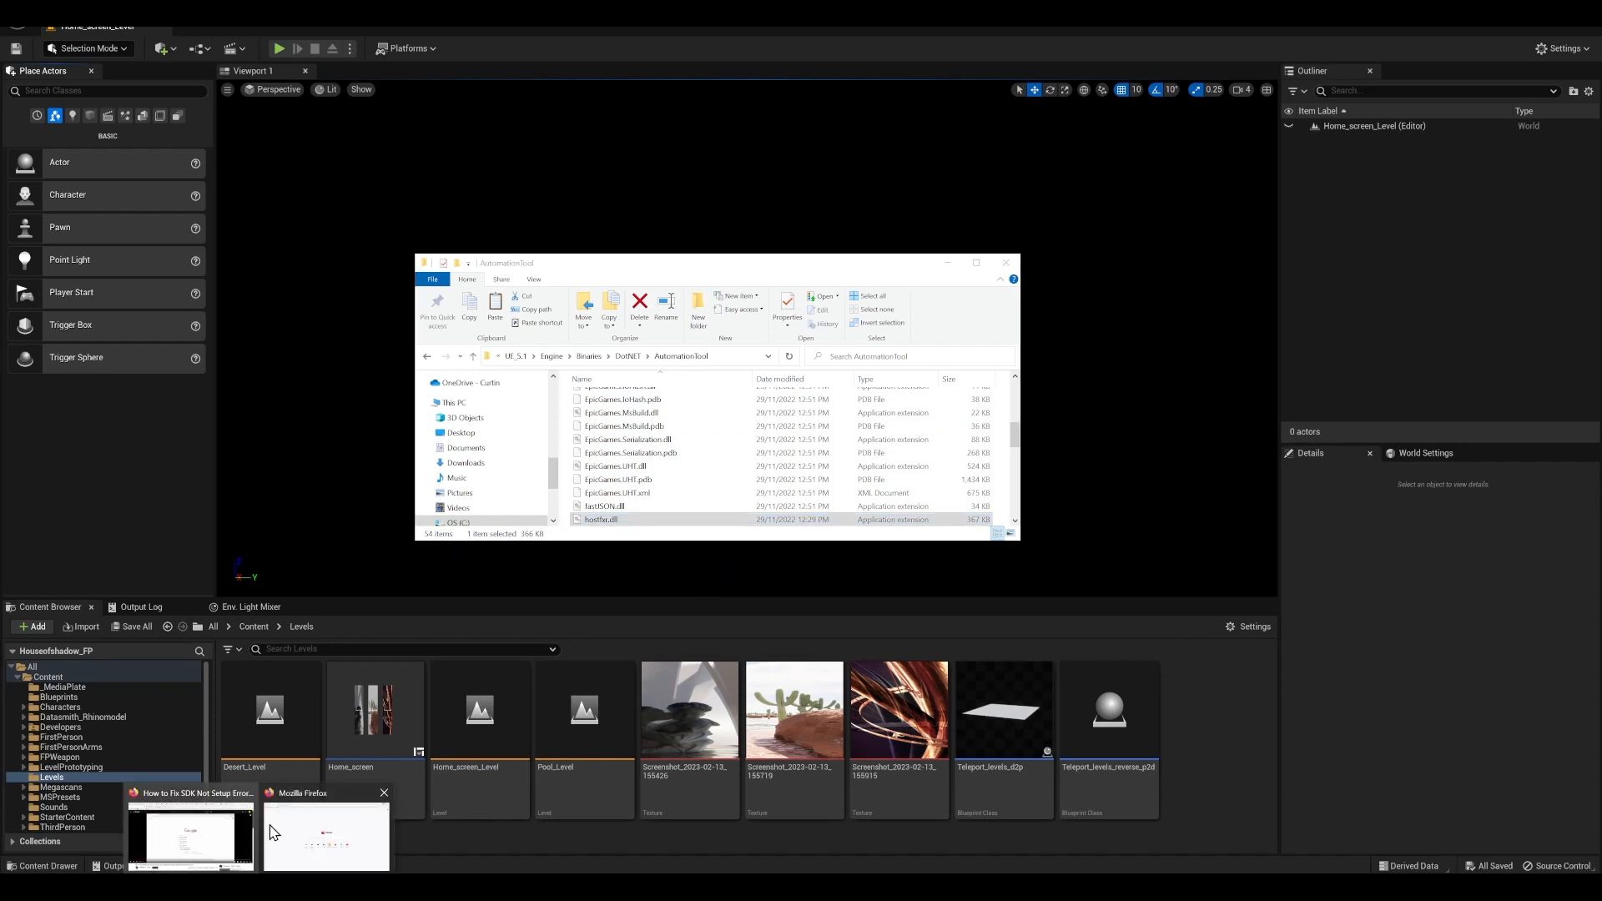
click(332, 820)
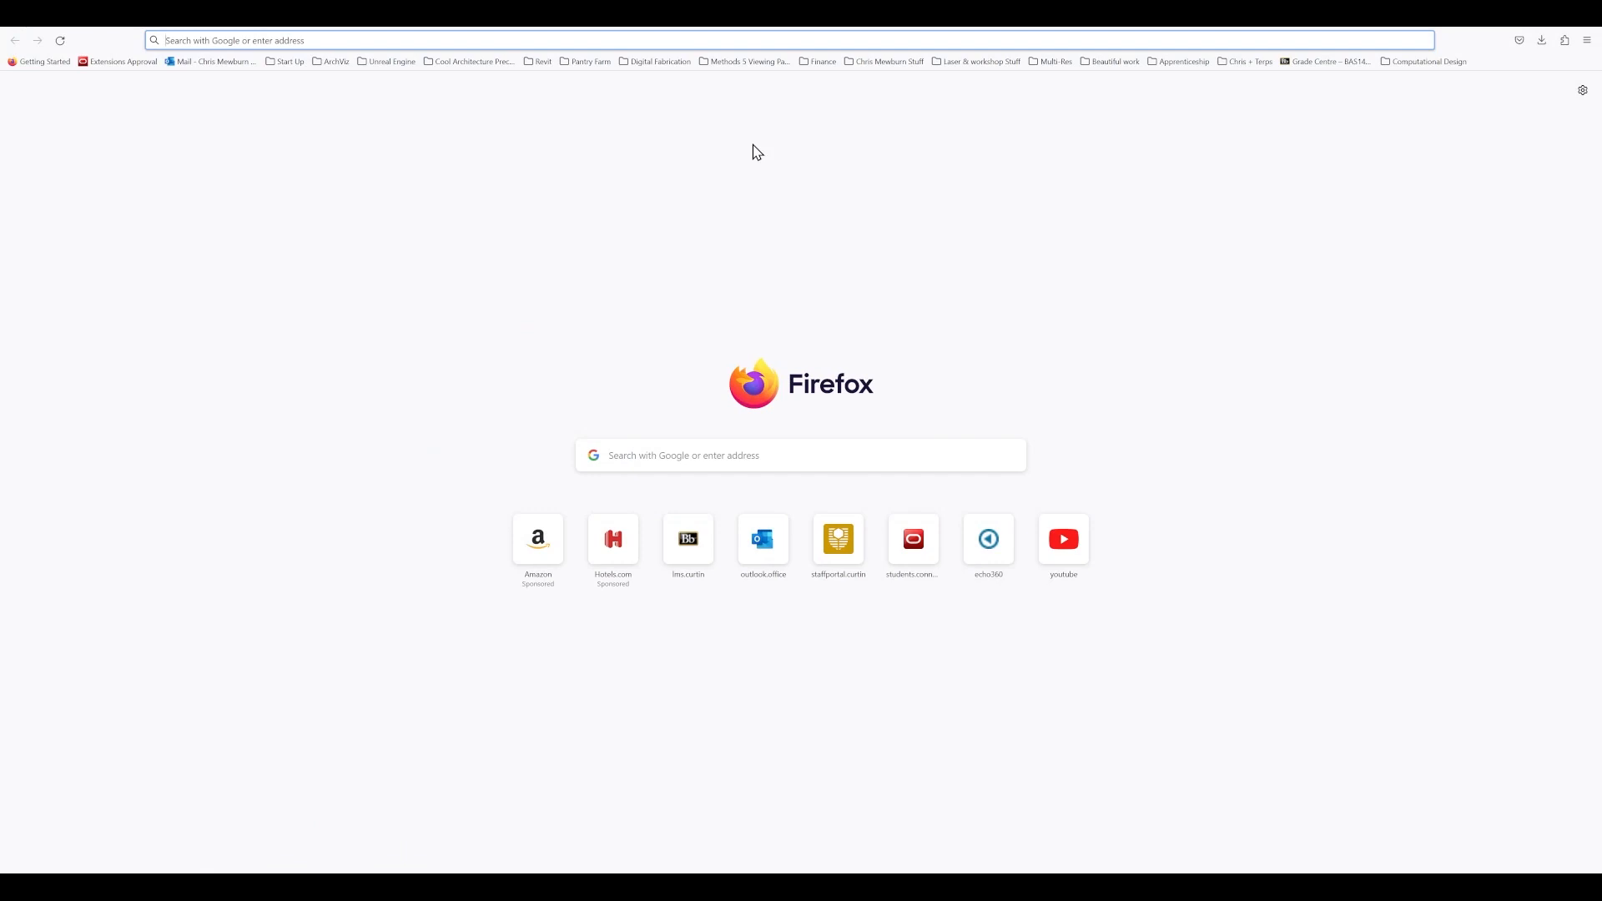
click(547, 42)
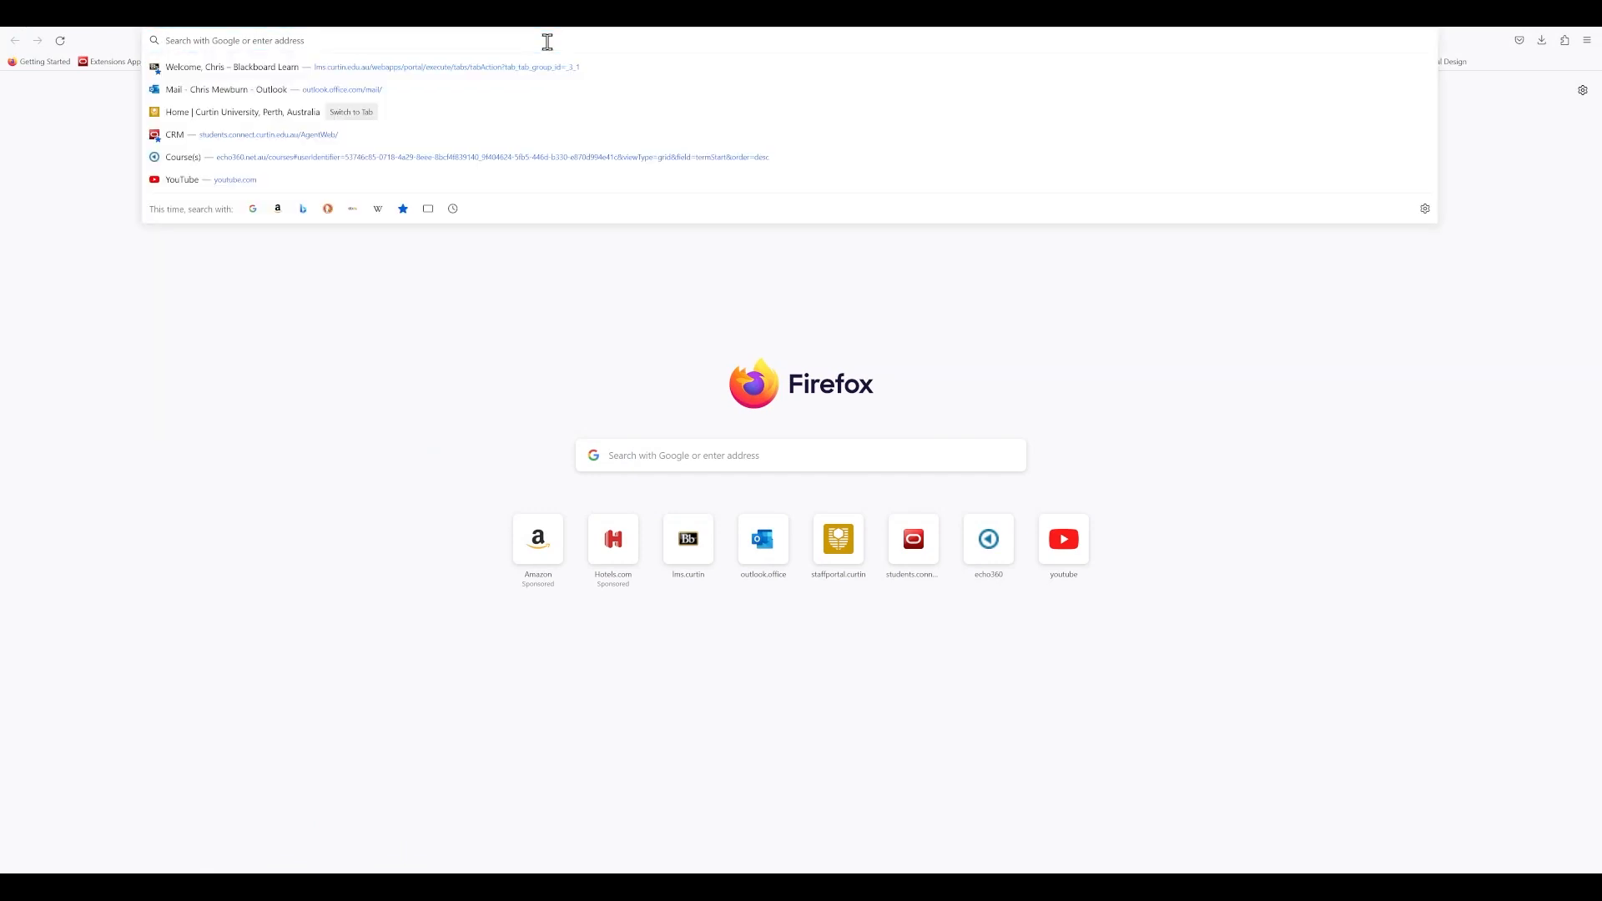
text(.net)
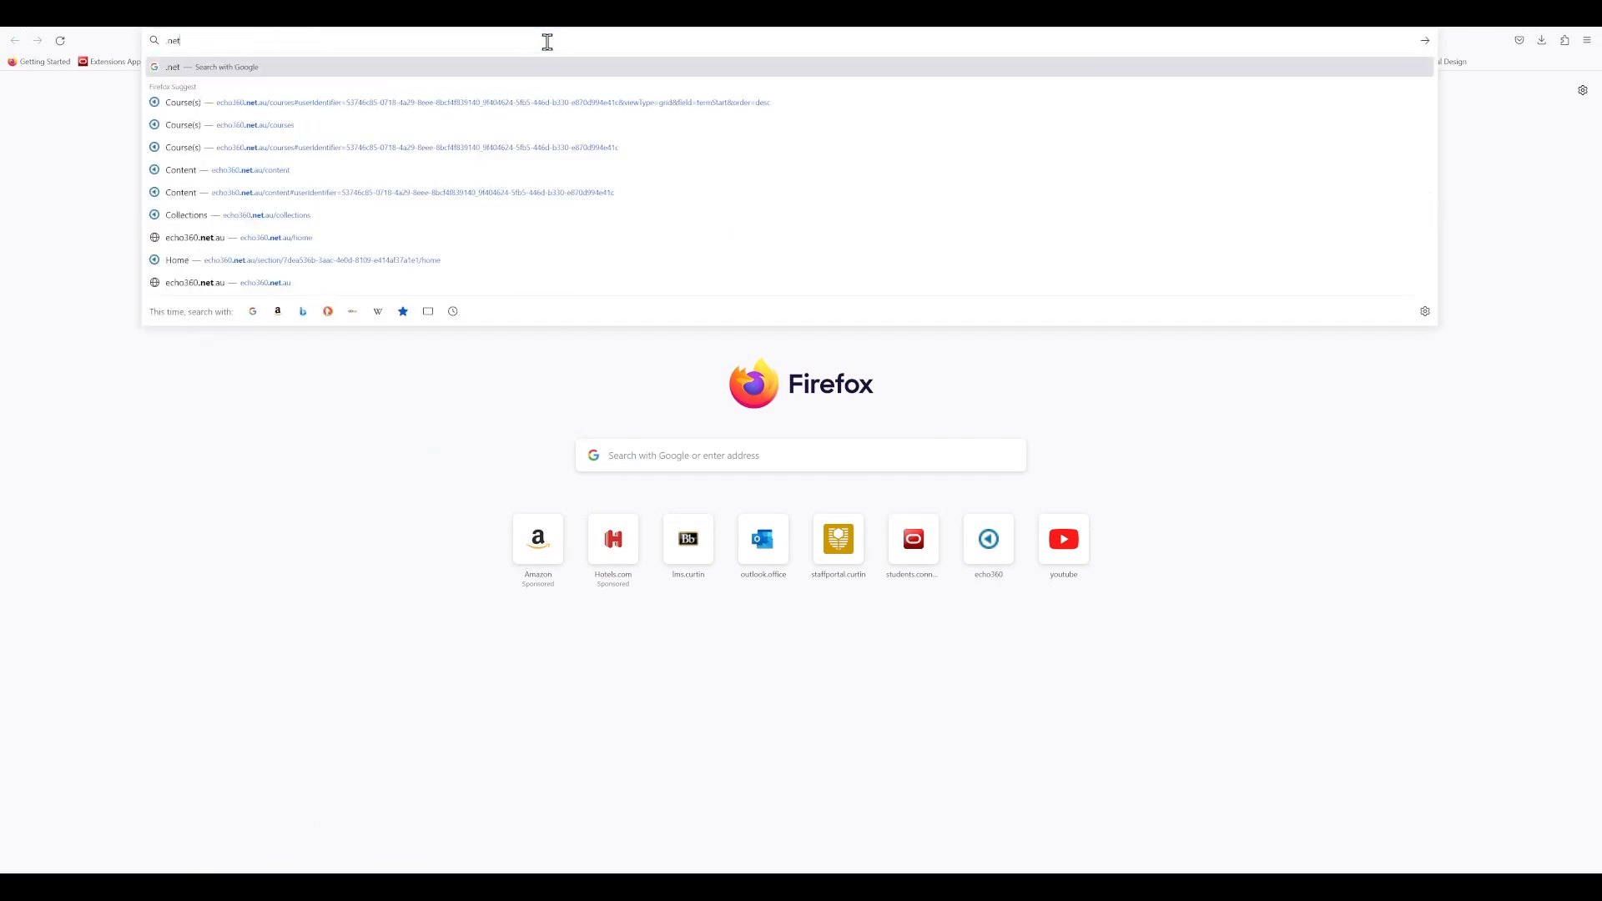
text( co)
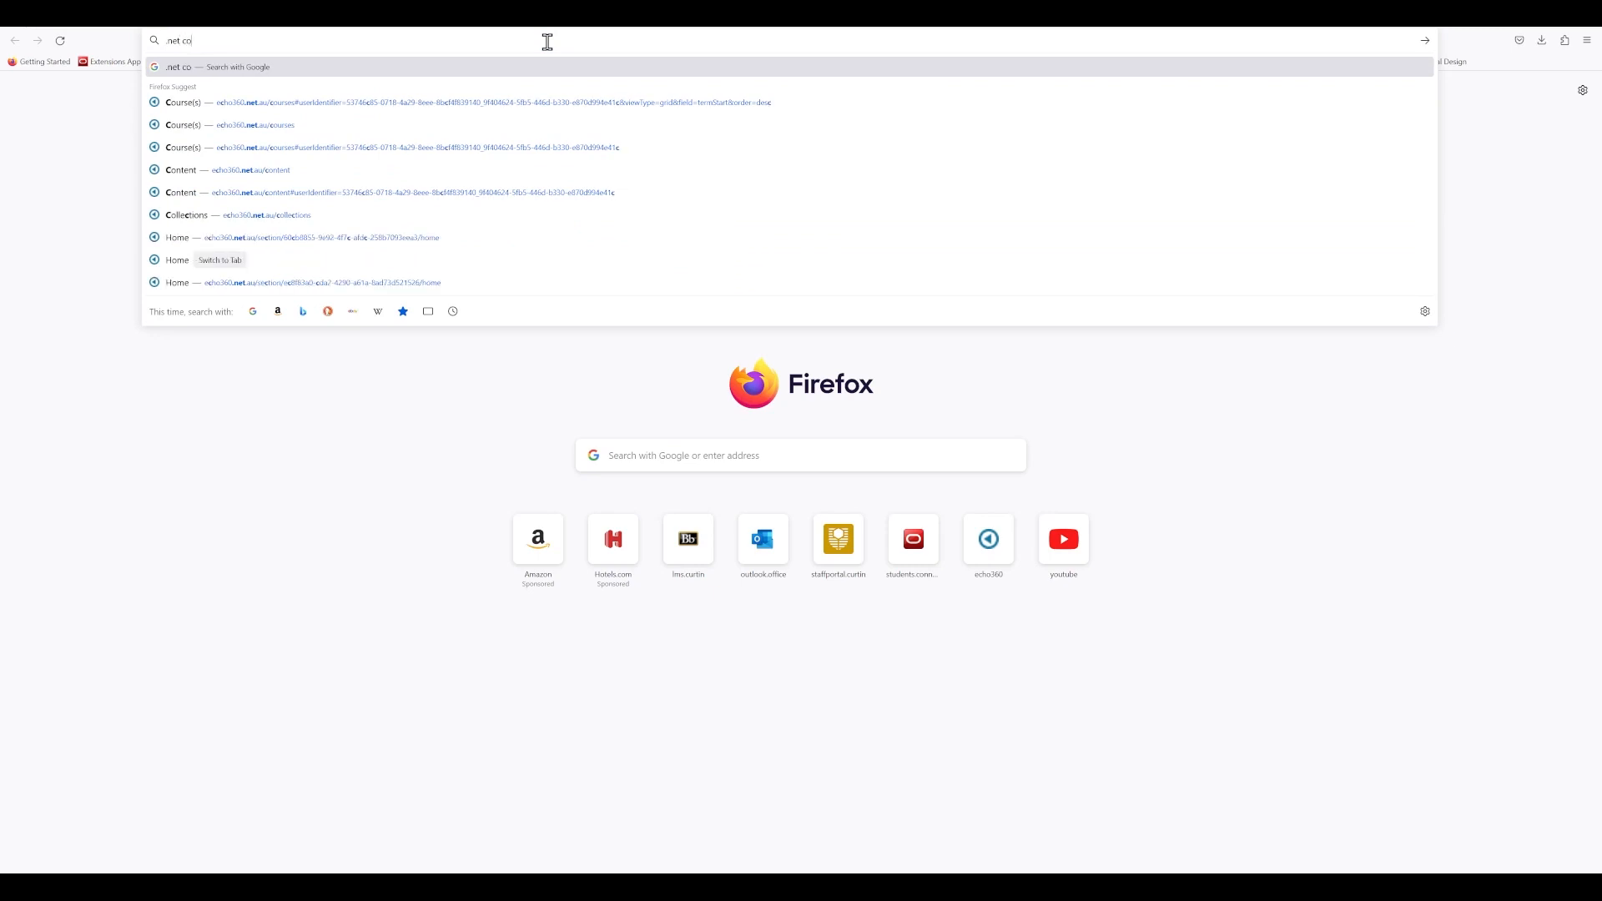
text(re 3.1)
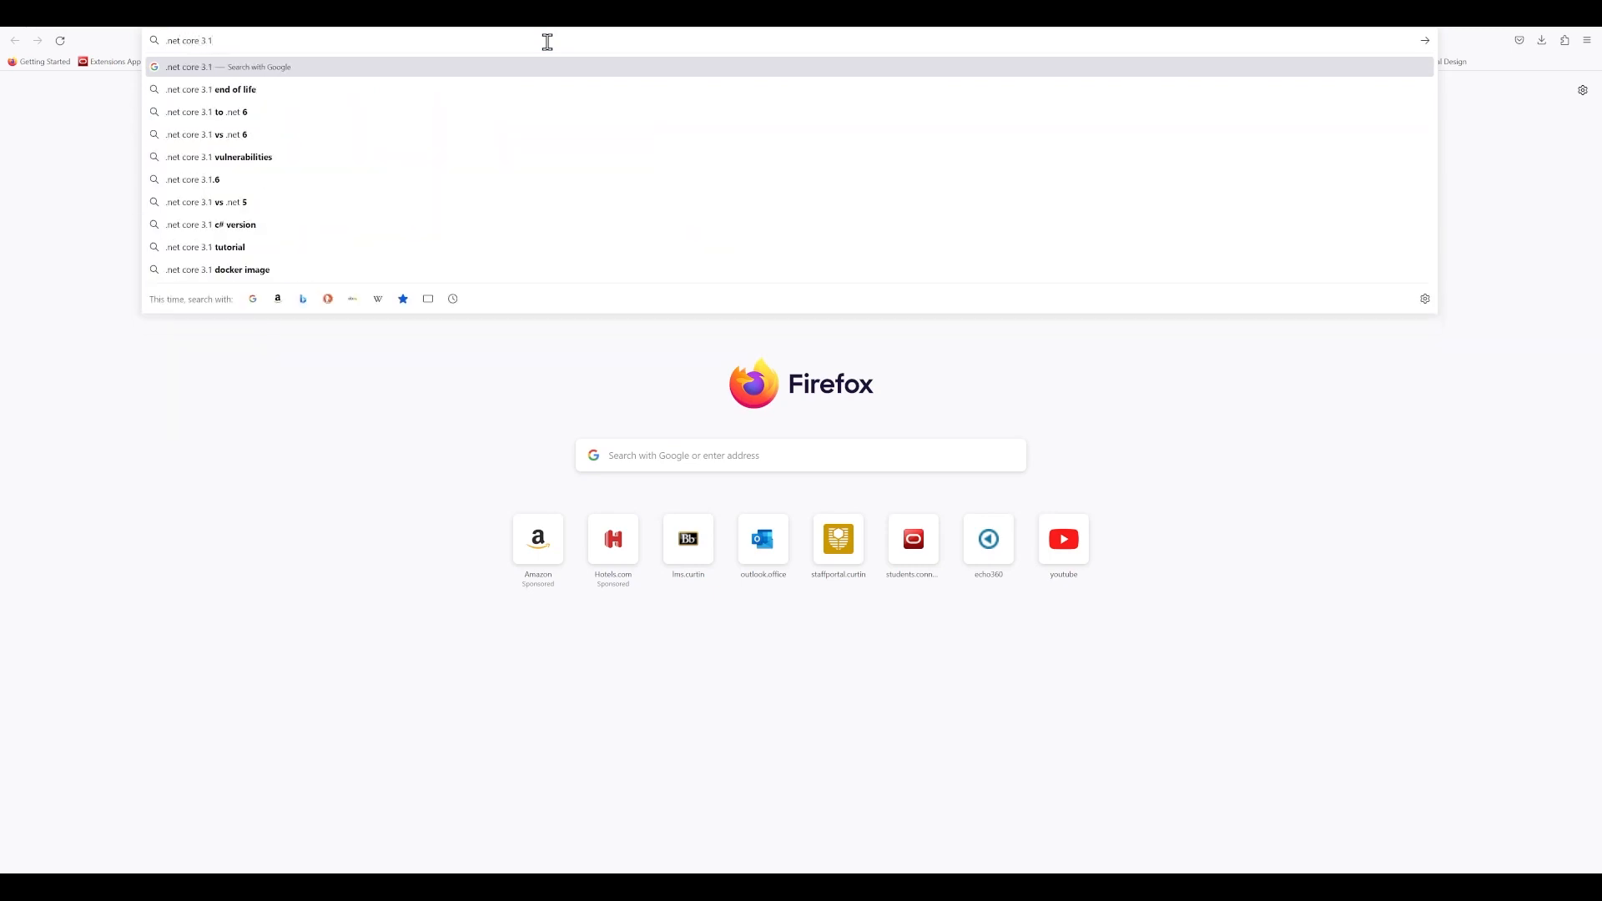
key(Return)
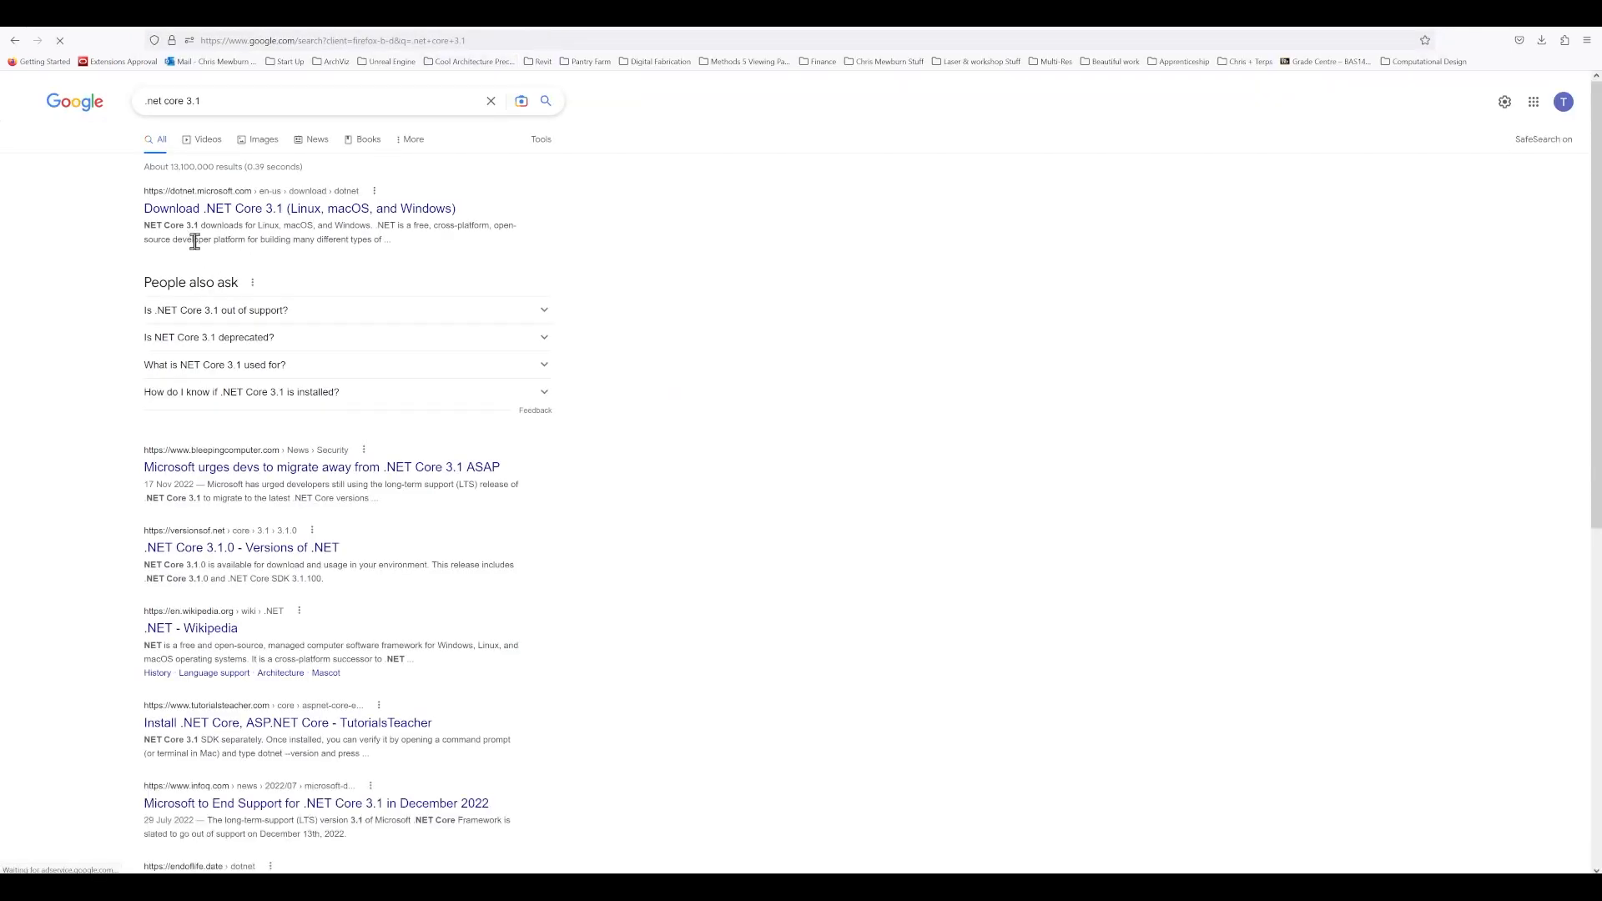
click(238, 209)
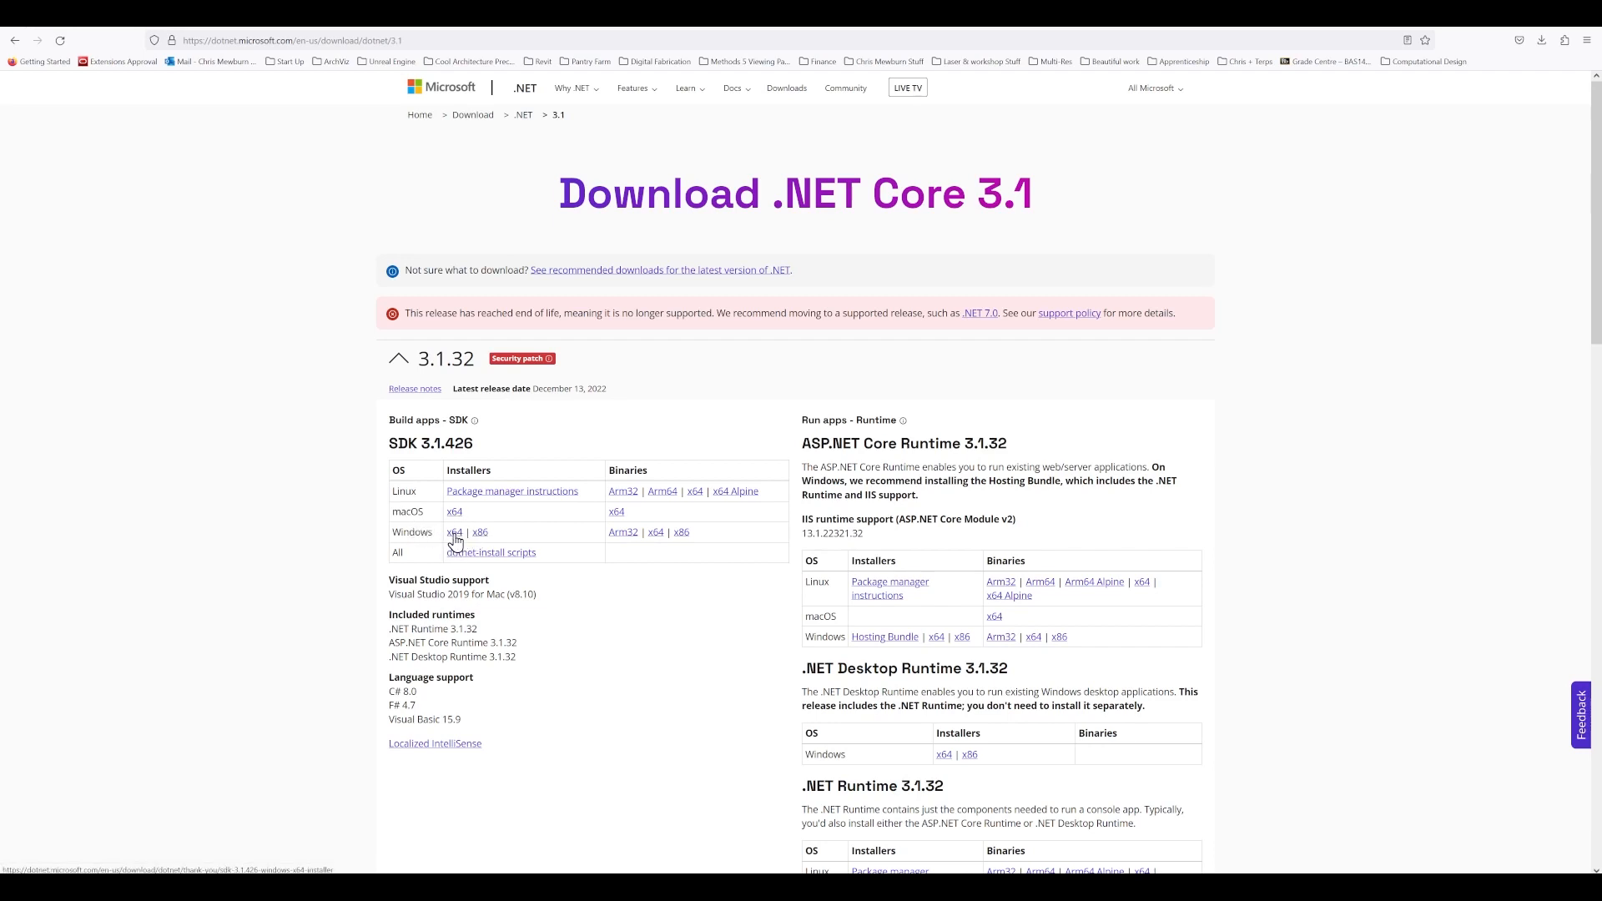
click(455, 535)
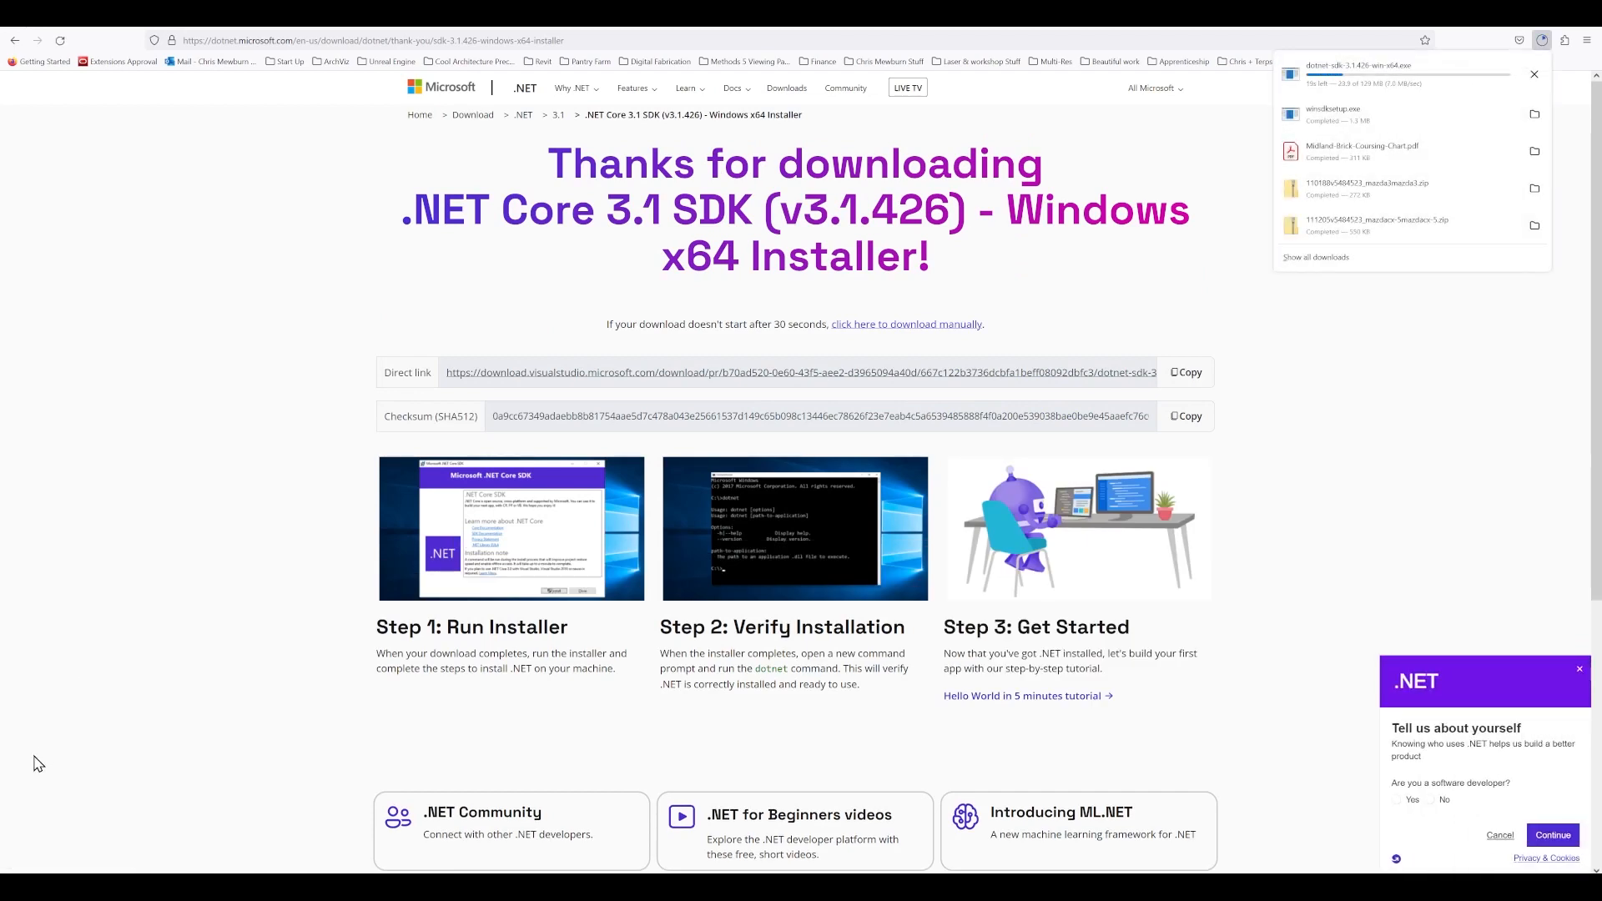
Dismiss the survey pop-up, run the downloaded .NET Core SDK 3.1.426 installer and close it when the installation finishes.
click(1589, 668)
click(1543, 40)
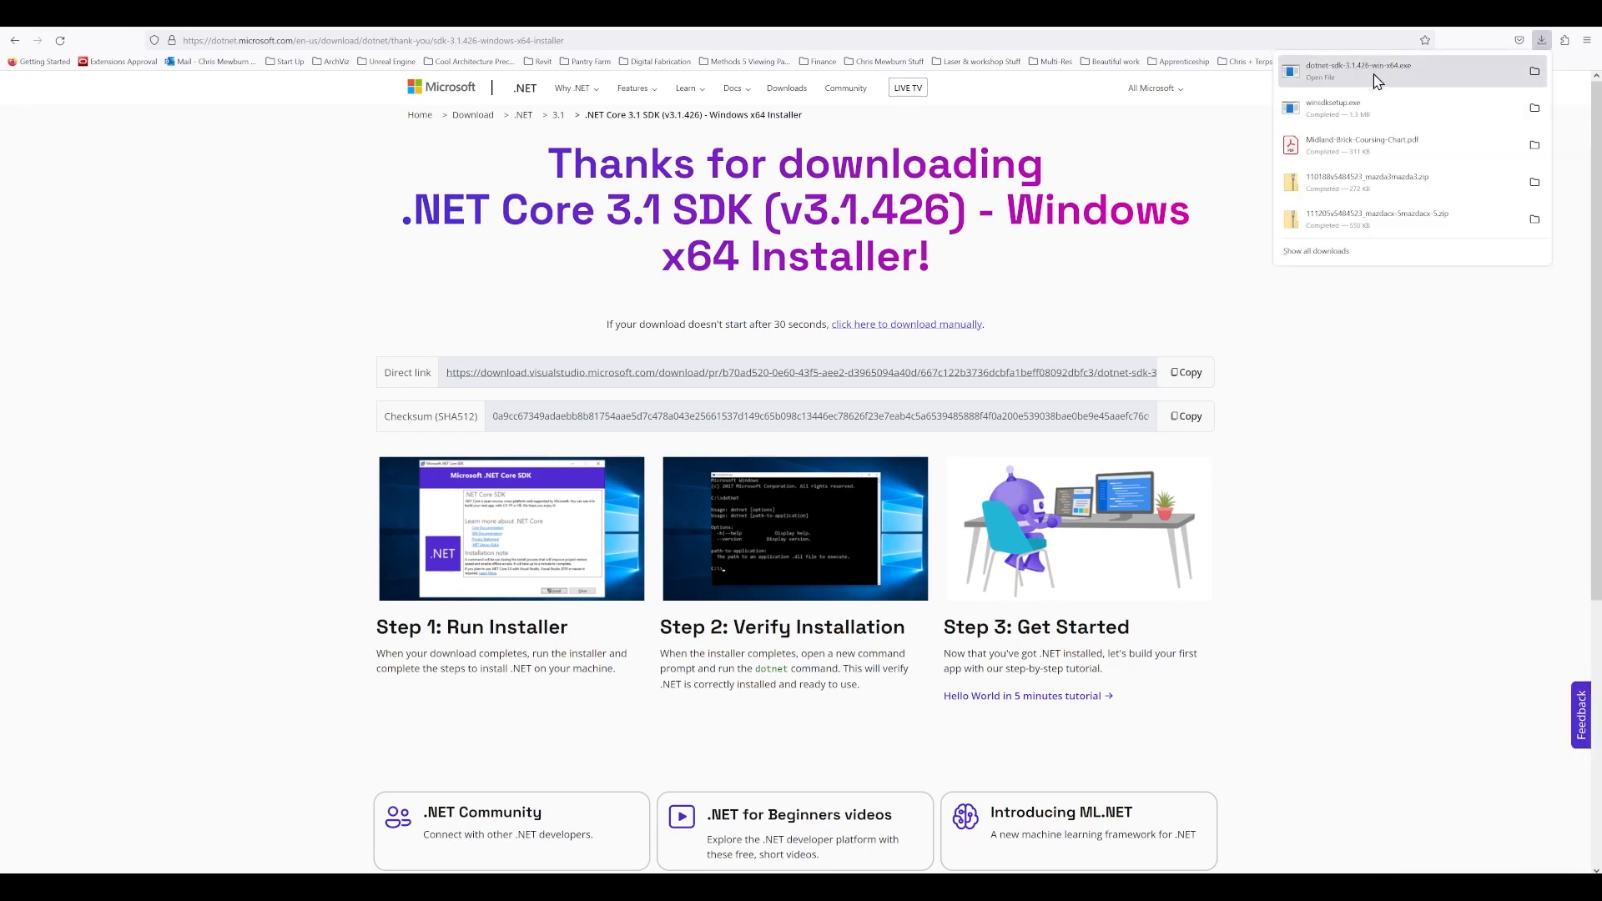
click(1396, 79)
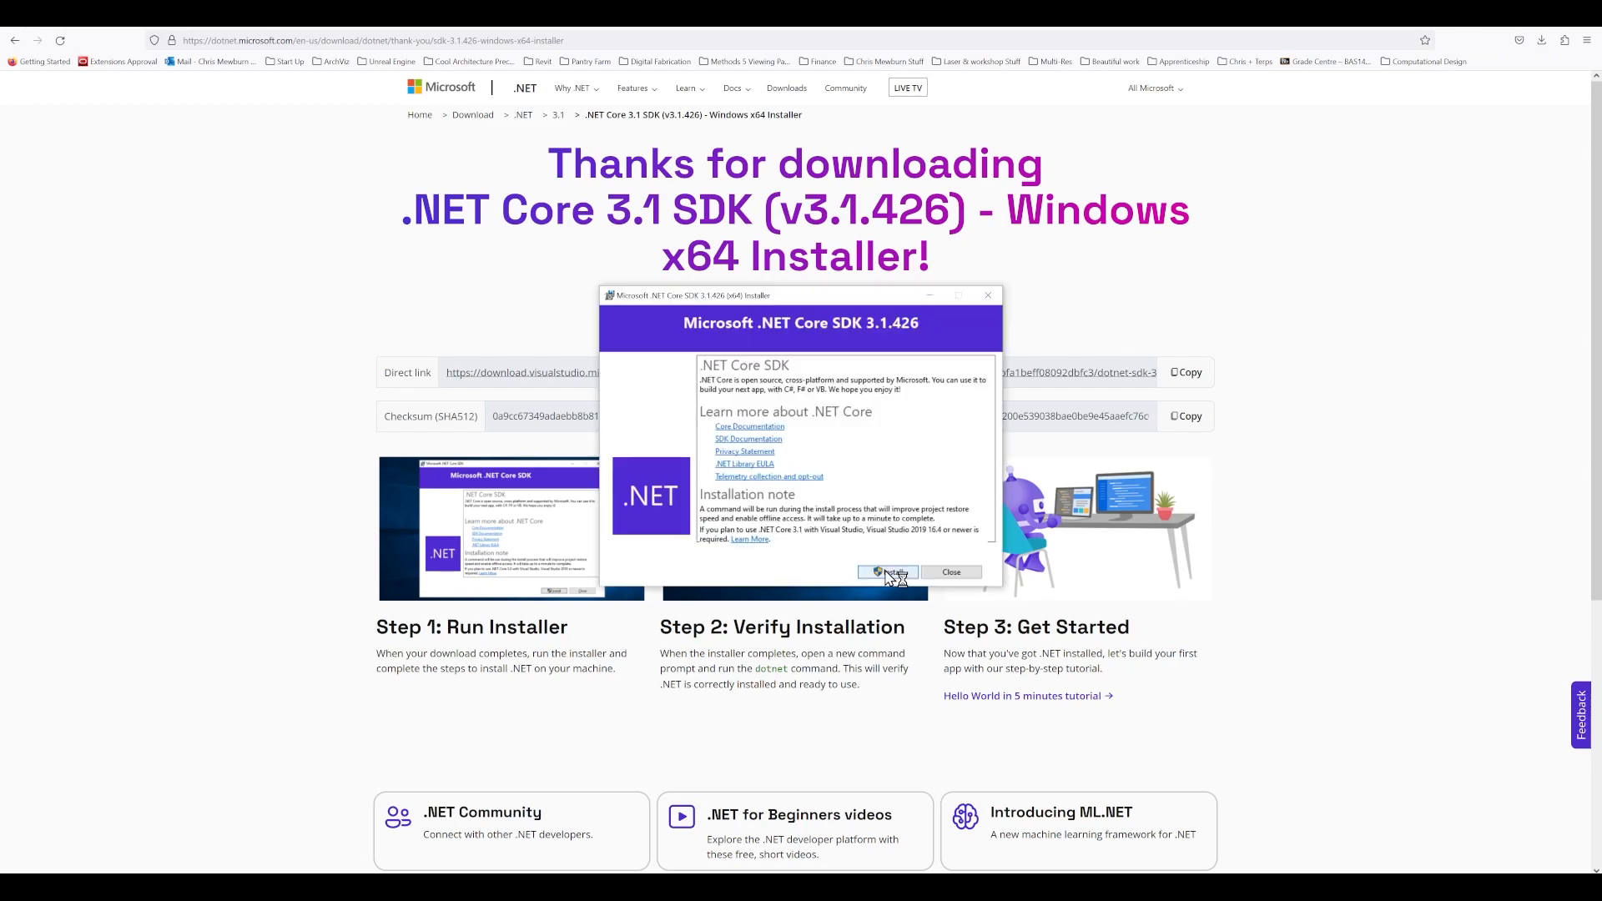
click(887, 573)
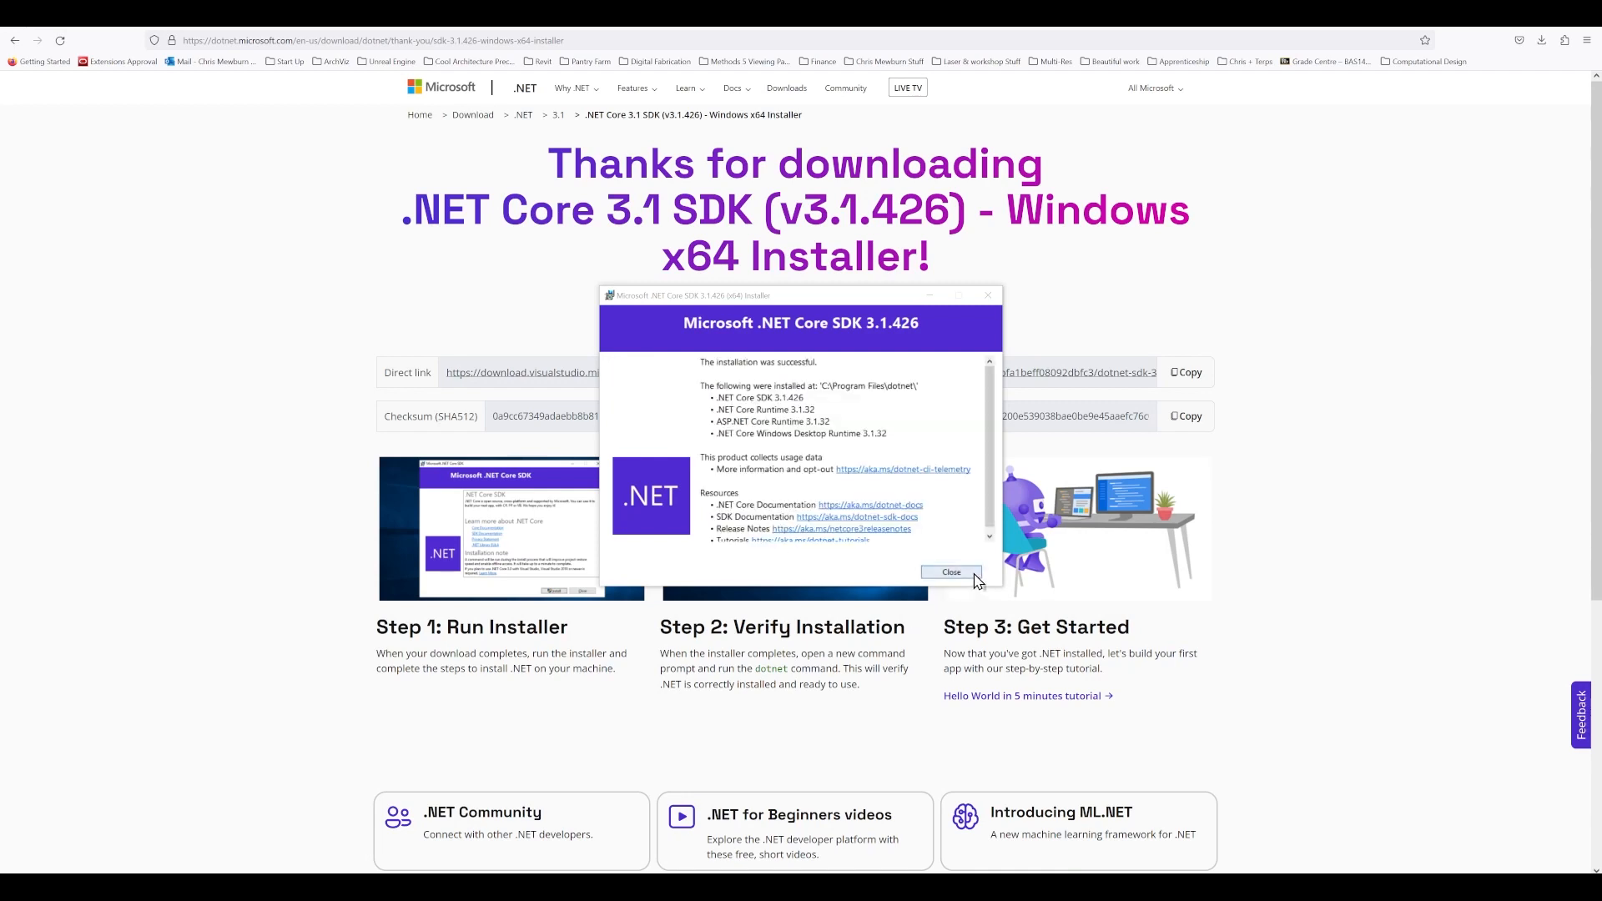
click(952, 572)
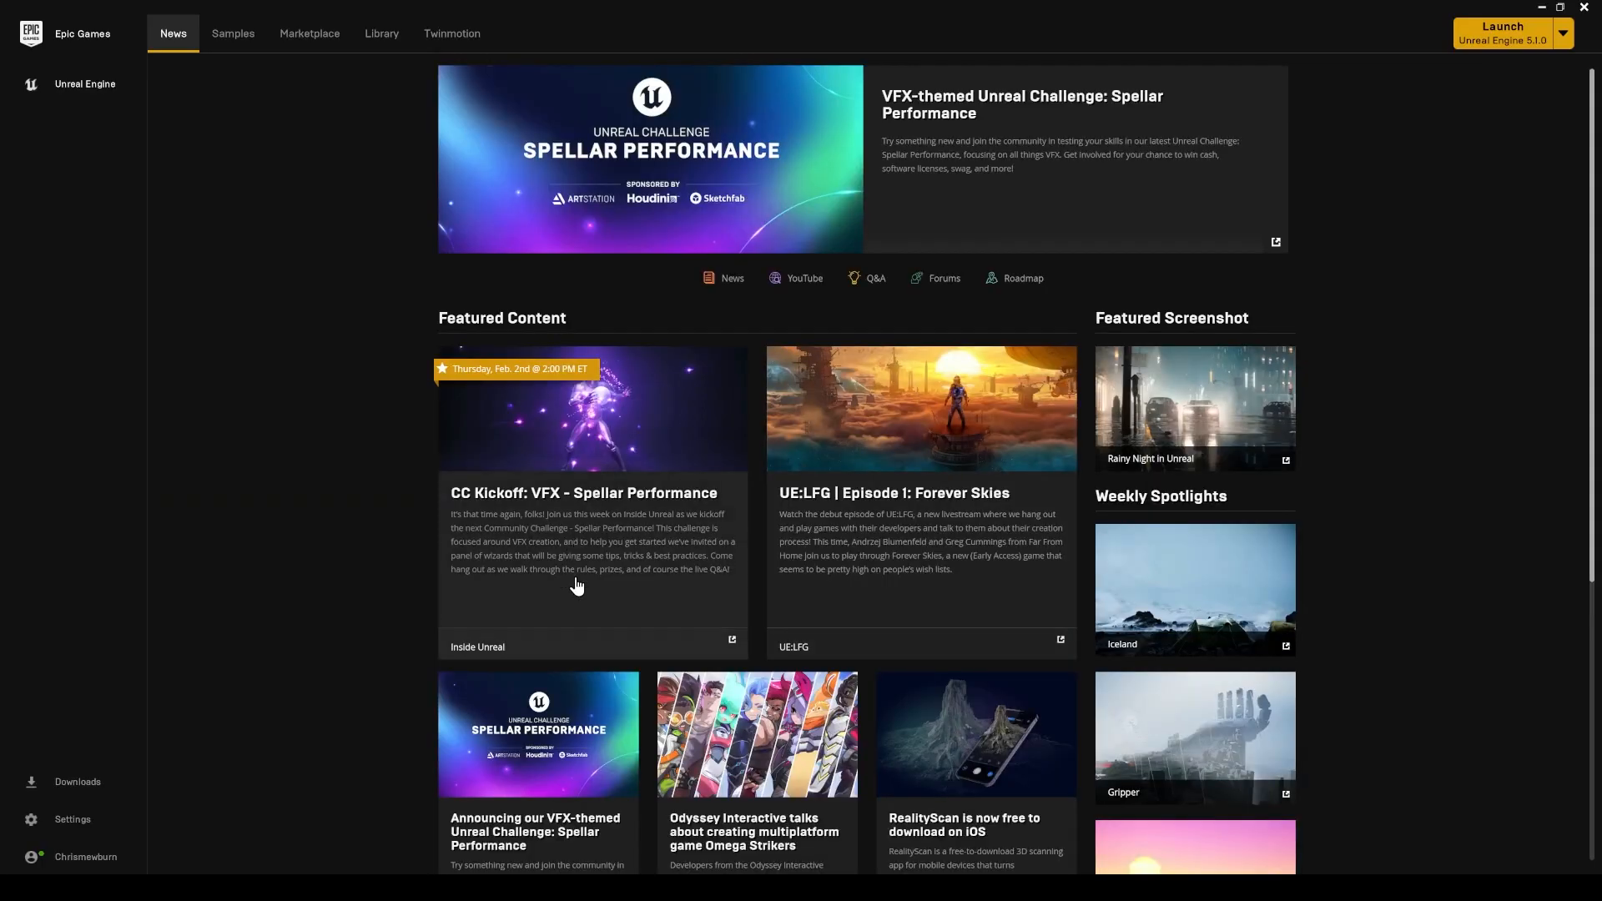
Switch to the Epic Games Launcher and open the Houseofshadow_FP project from the library.
click(385, 35)
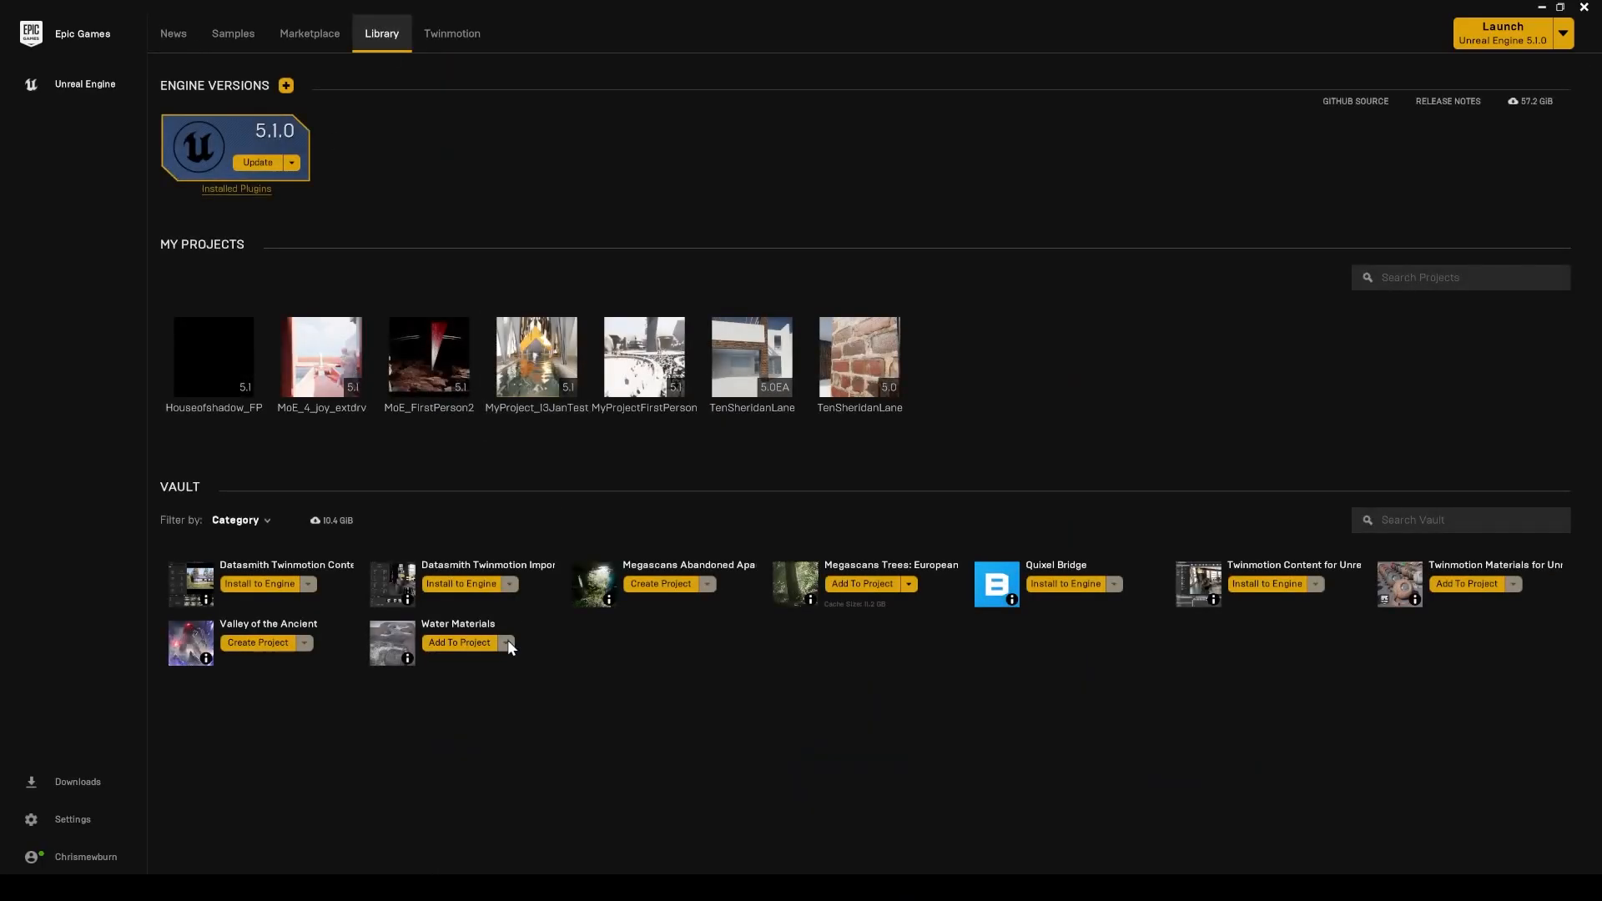
double_click(207, 357)
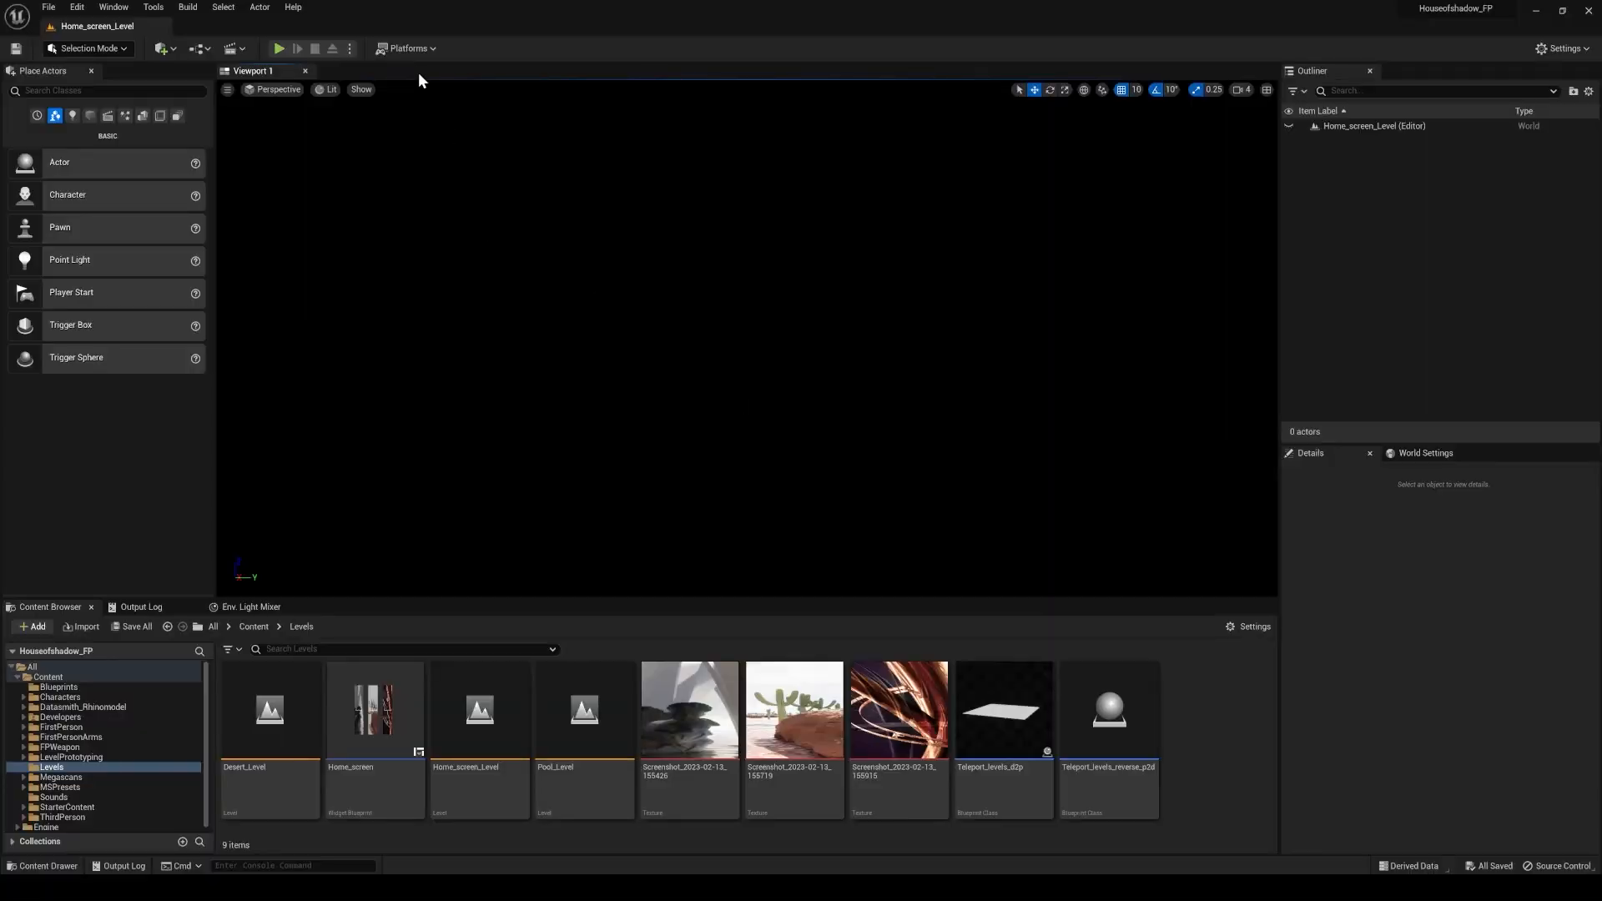
Try to package the project for Windows into the Houseofshadow_FP folder.
click(414, 49)
mouse_move(460, 220)
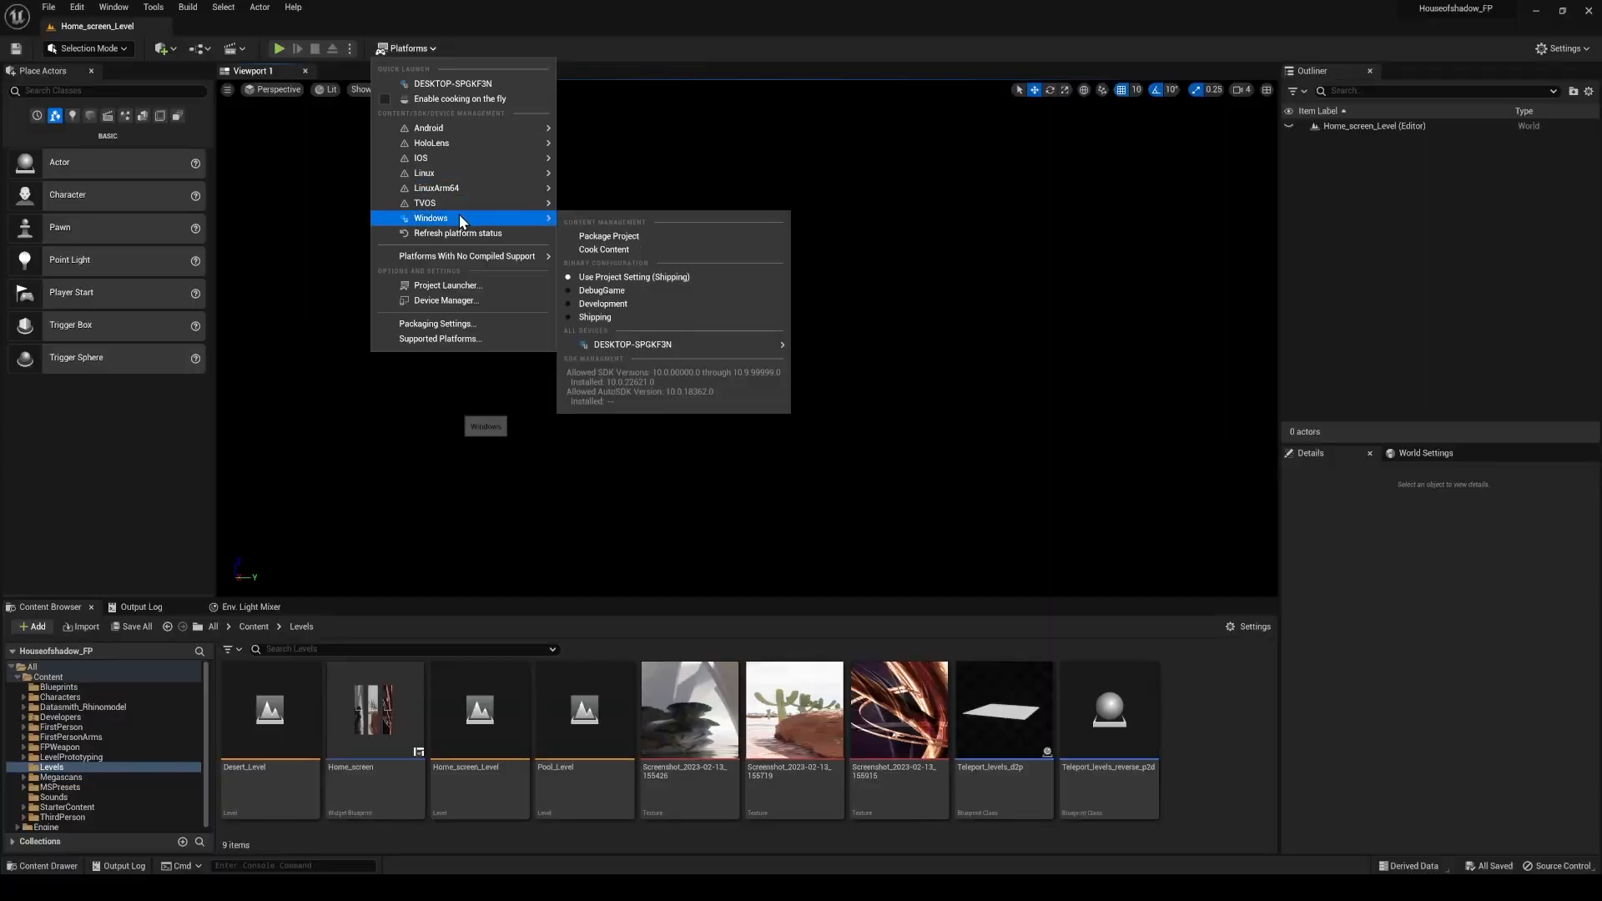
click(644, 237)
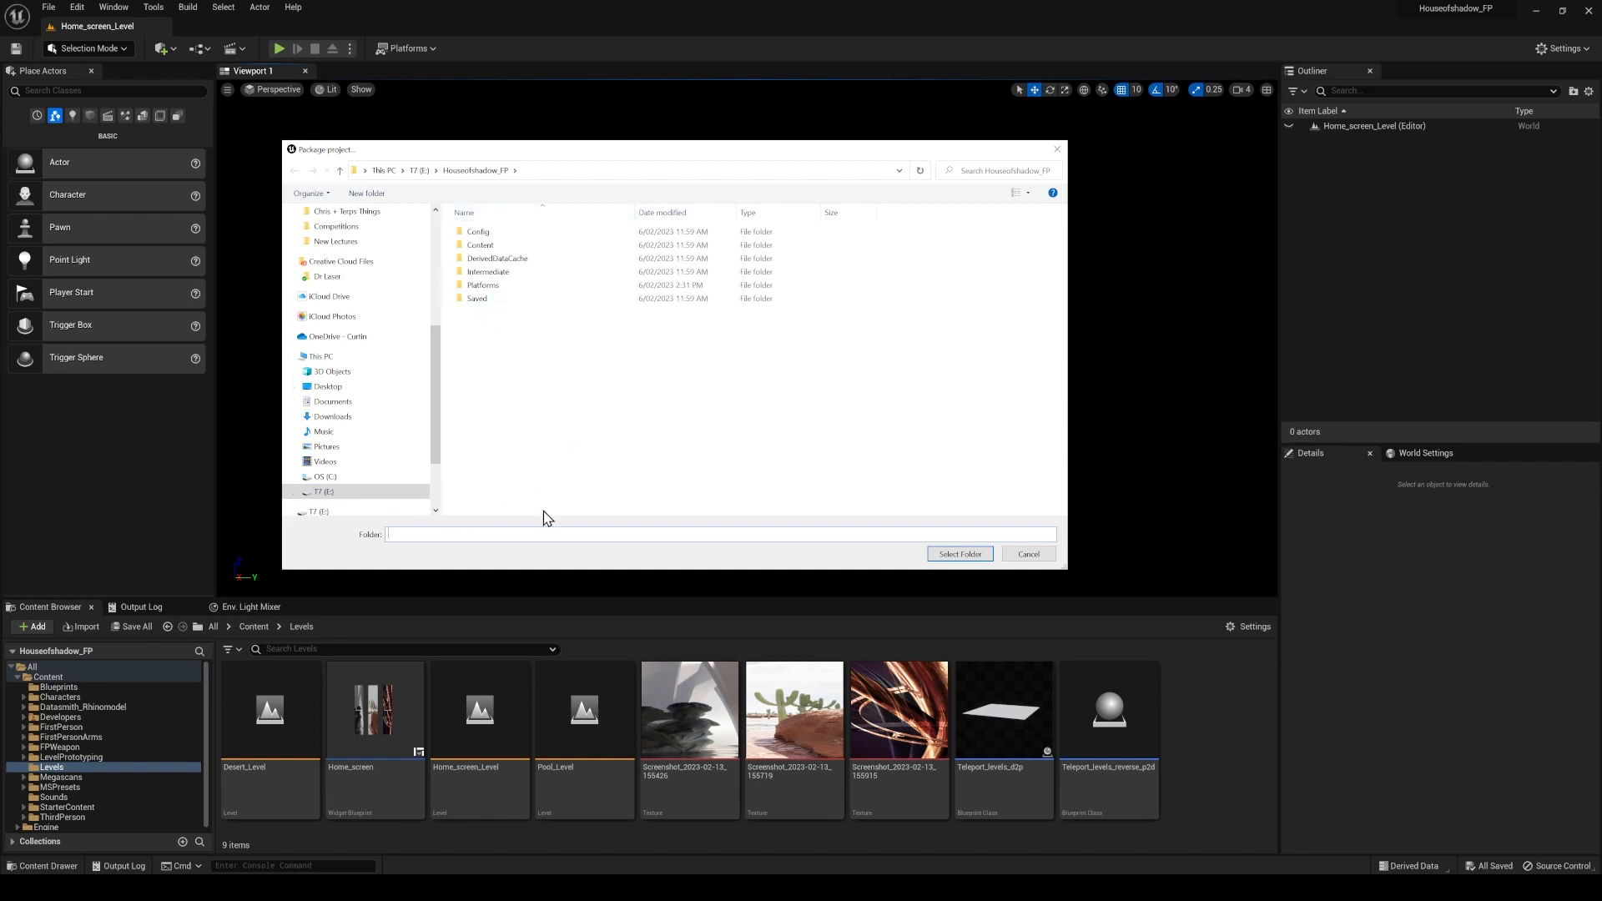
click(946, 558)
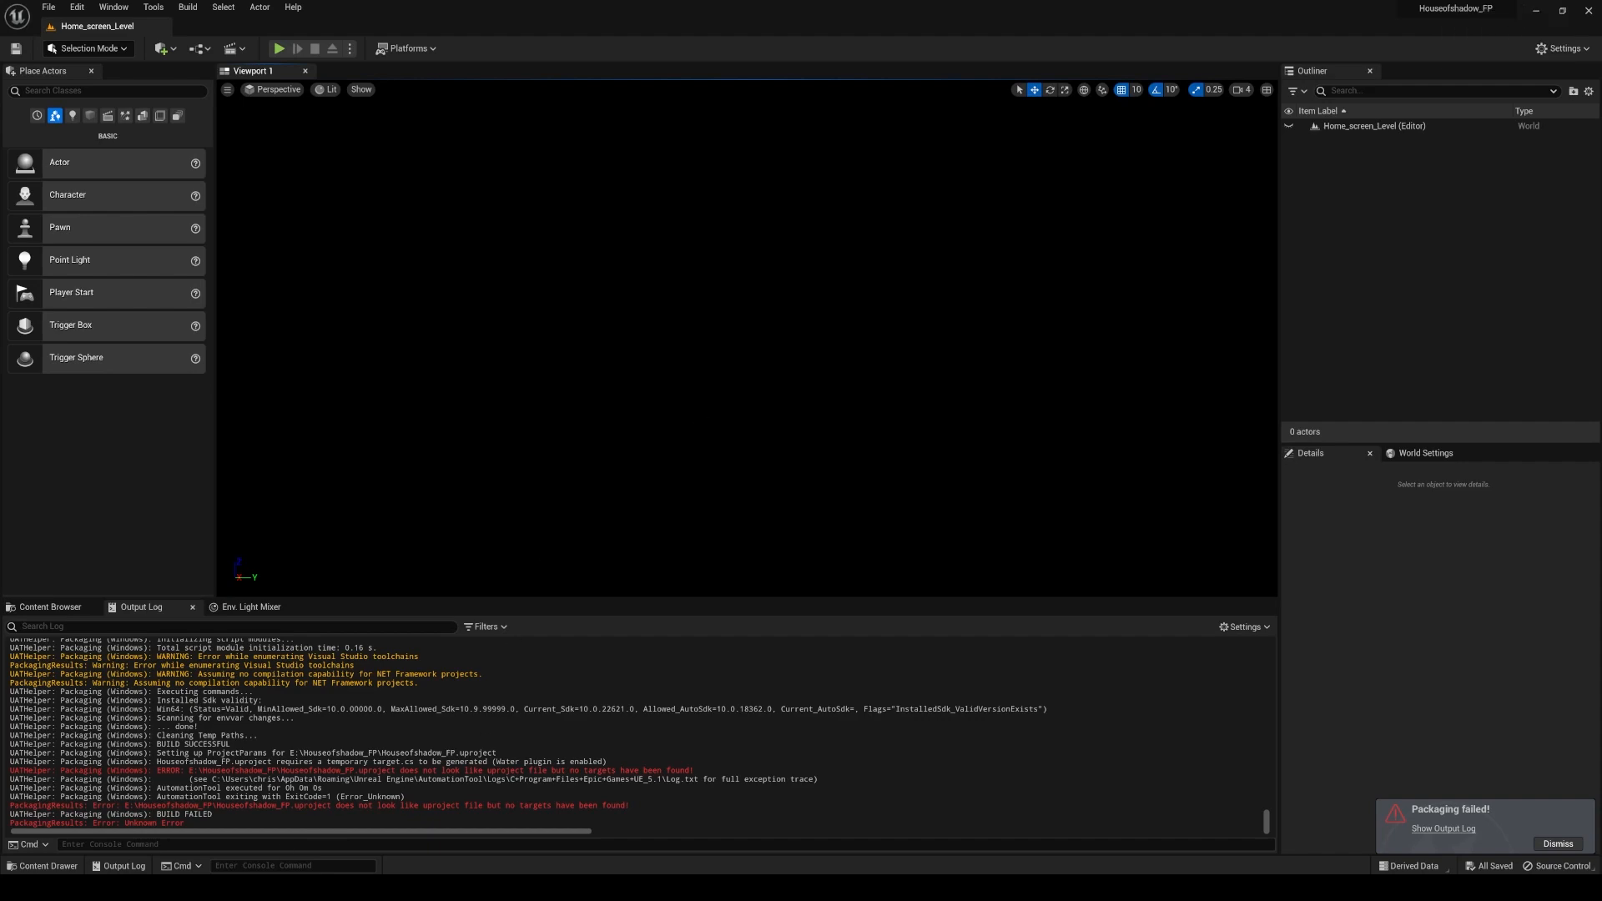
click(407, 888)
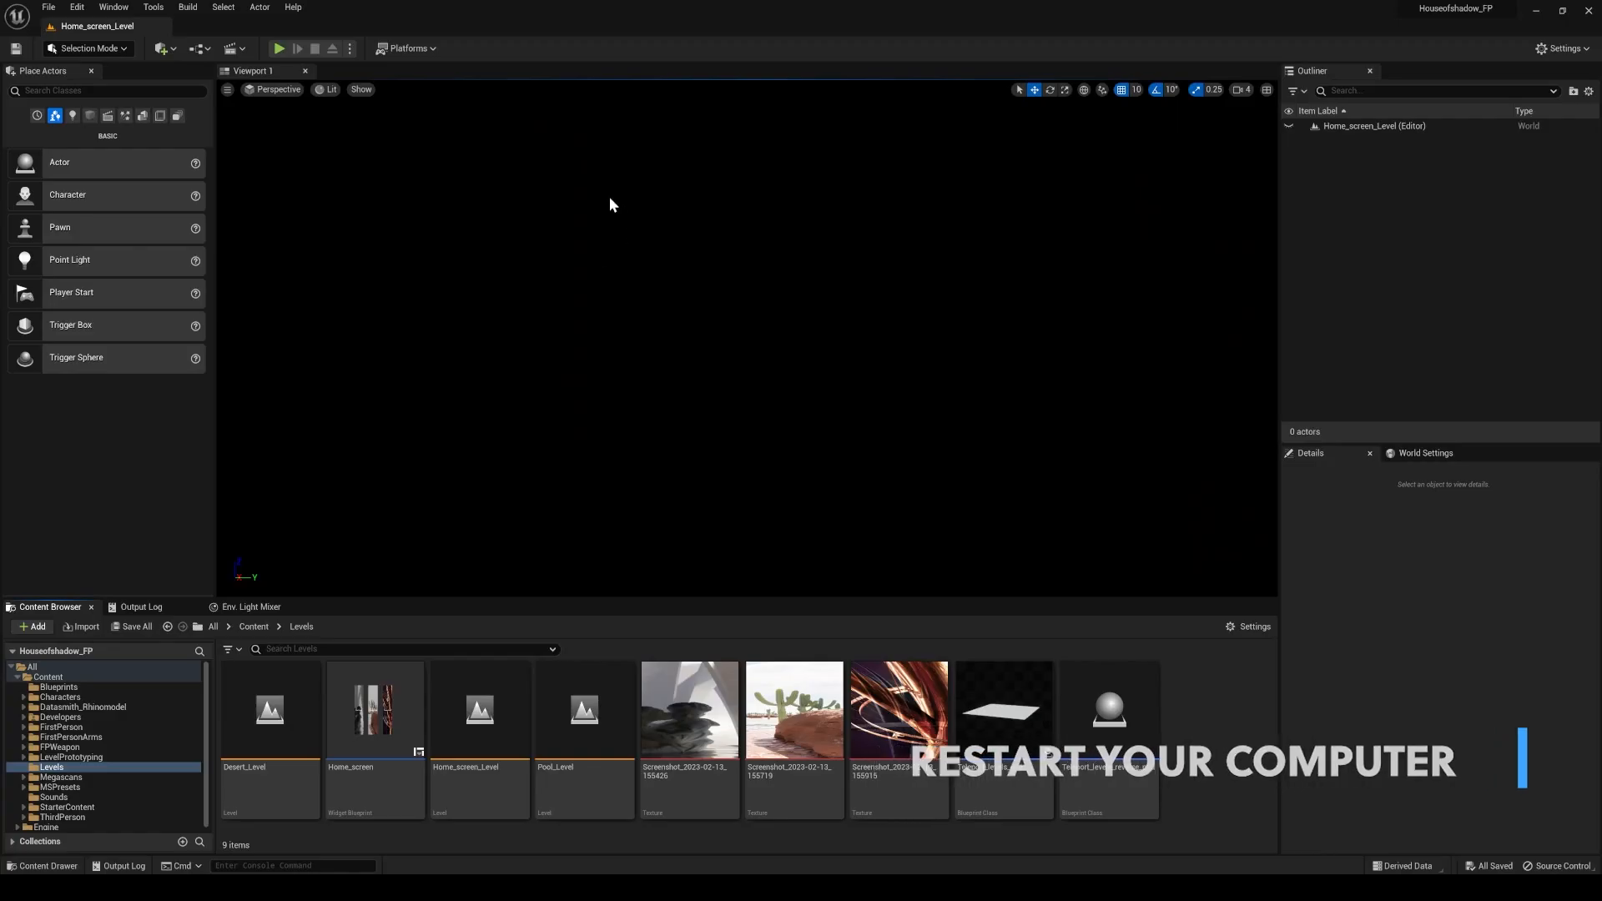
Package the project for Windows with the project's Shipping configuration, choosing the Houseofshadow_FP folder on drive E as the output location.
click(424, 49)
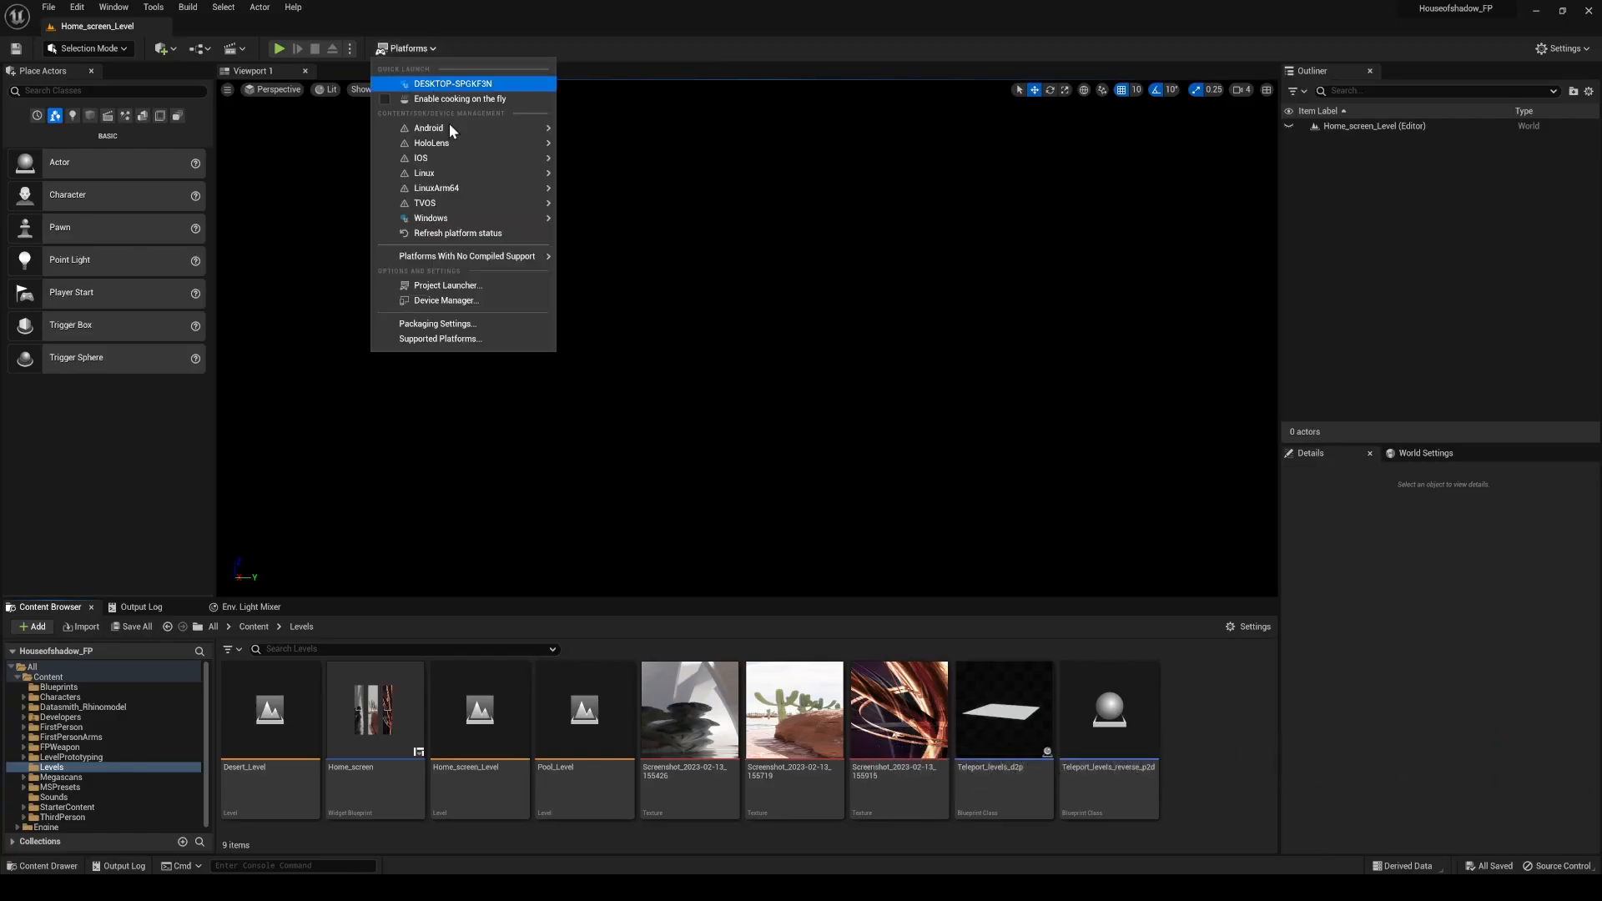
mouse_move(472, 219)
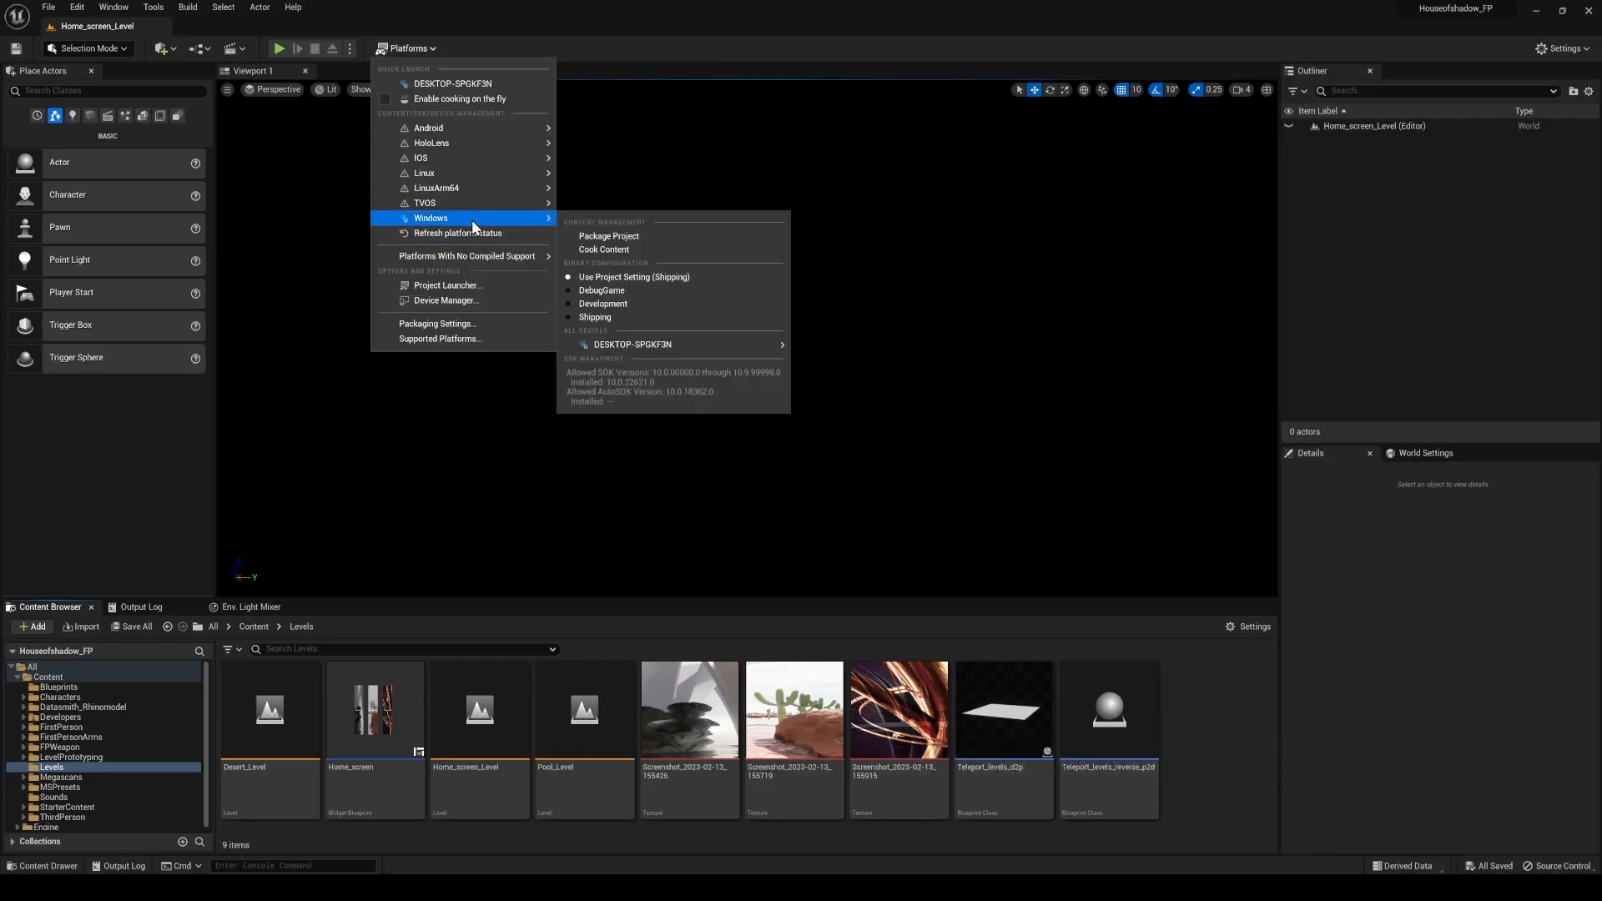
click(622, 238)
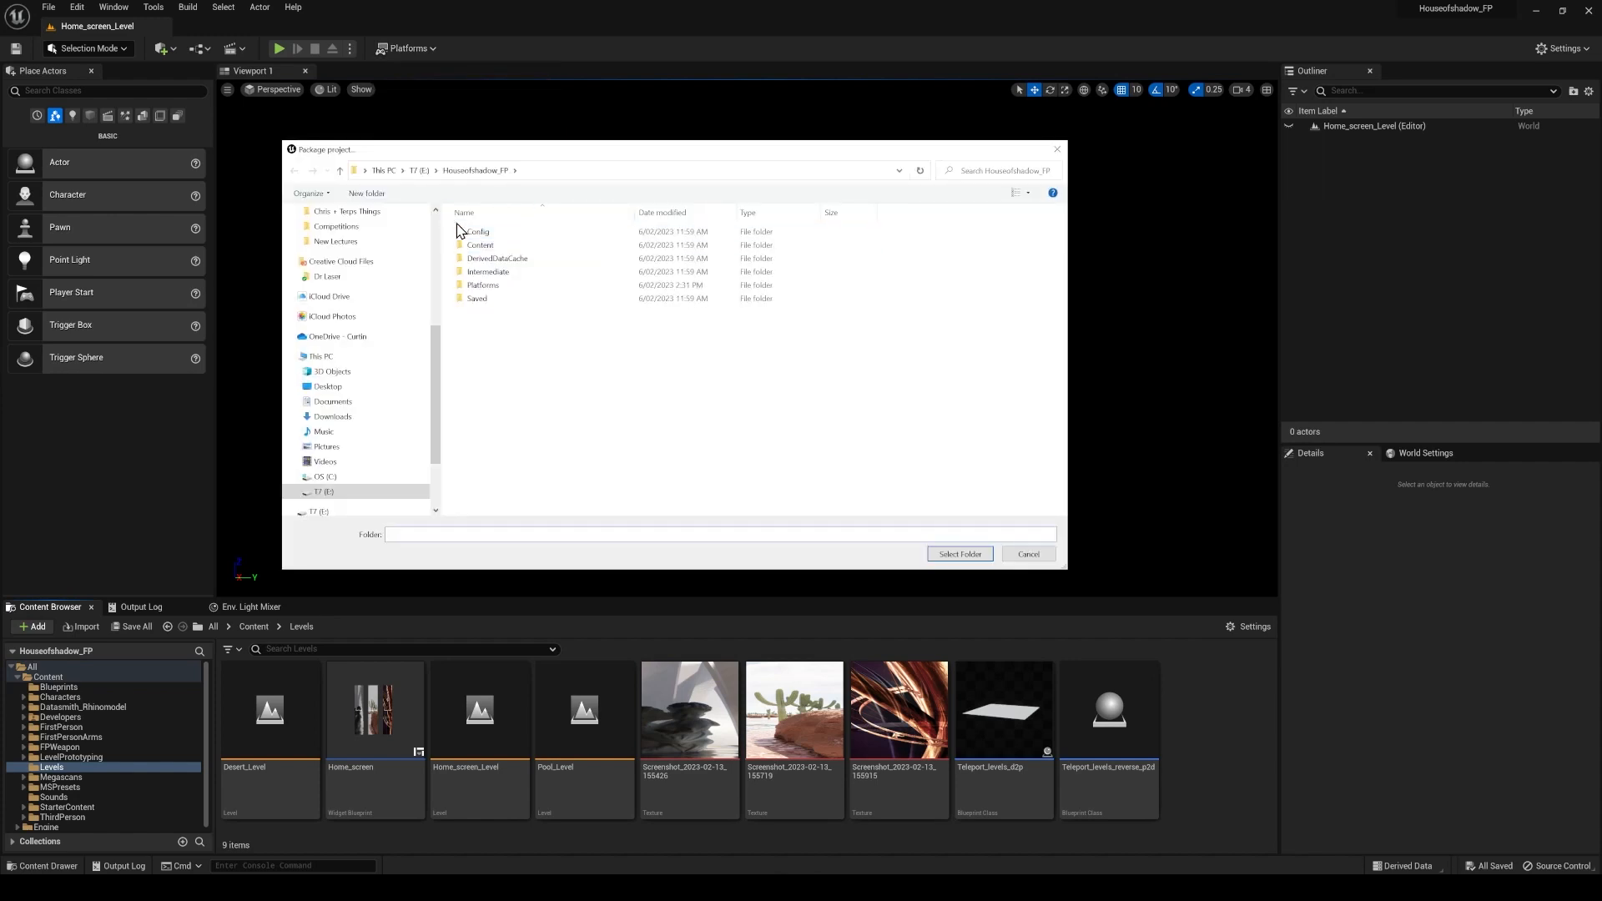
click(968, 554)
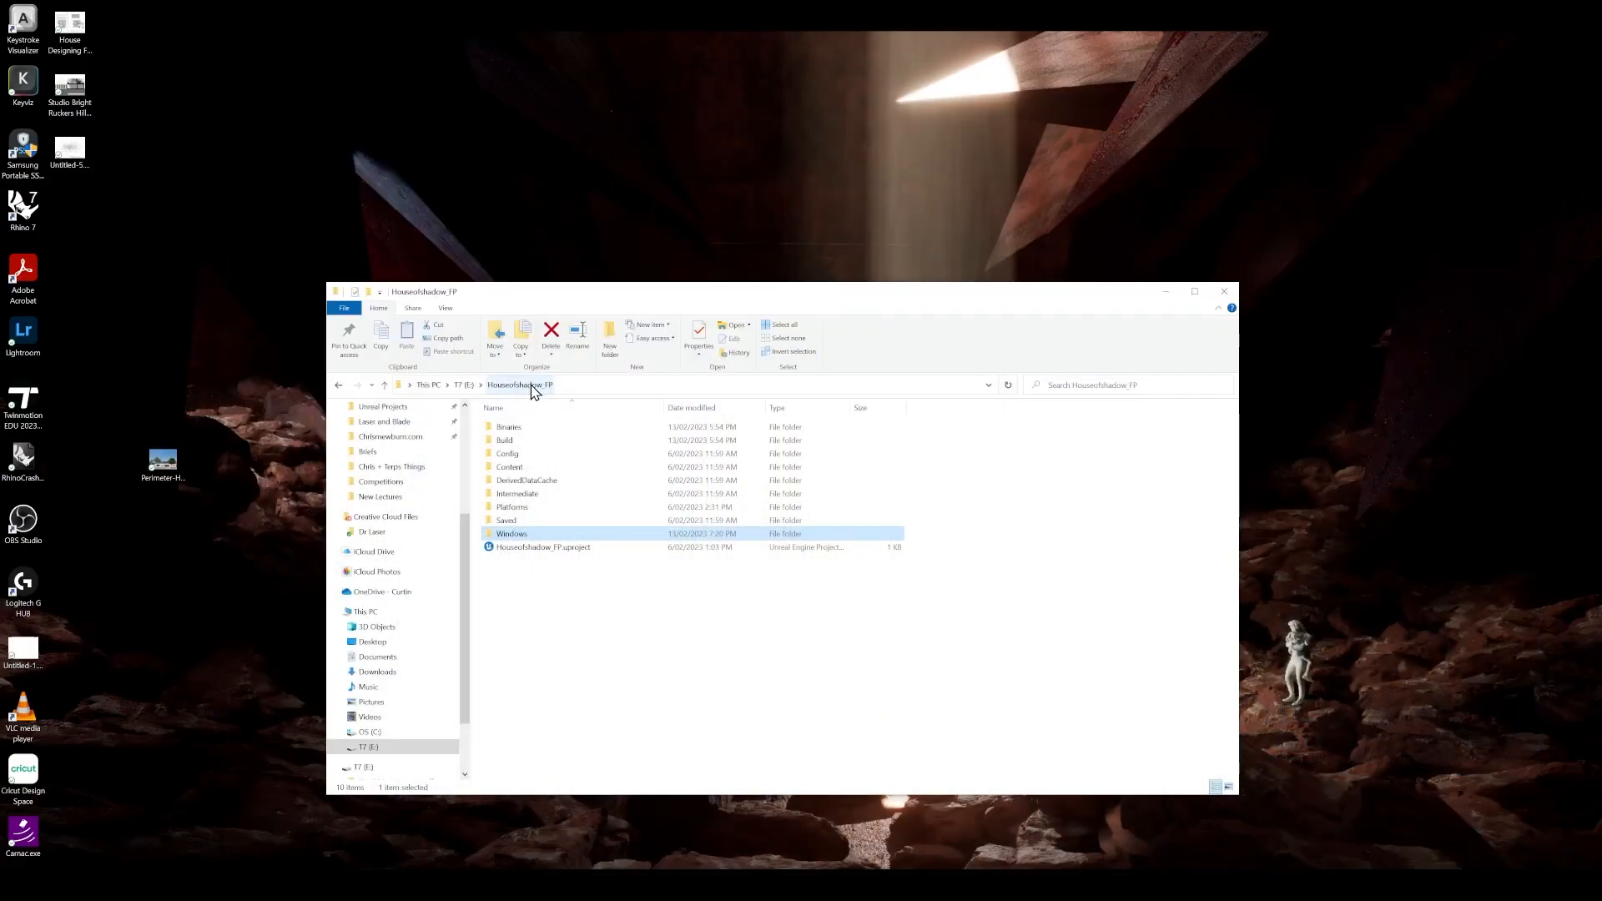
Run Houseofshadow_FP.exe from the packaged Windows folder, allow it through the firewall and launch the Desert Level from the start screen.
double_click(525, 535)
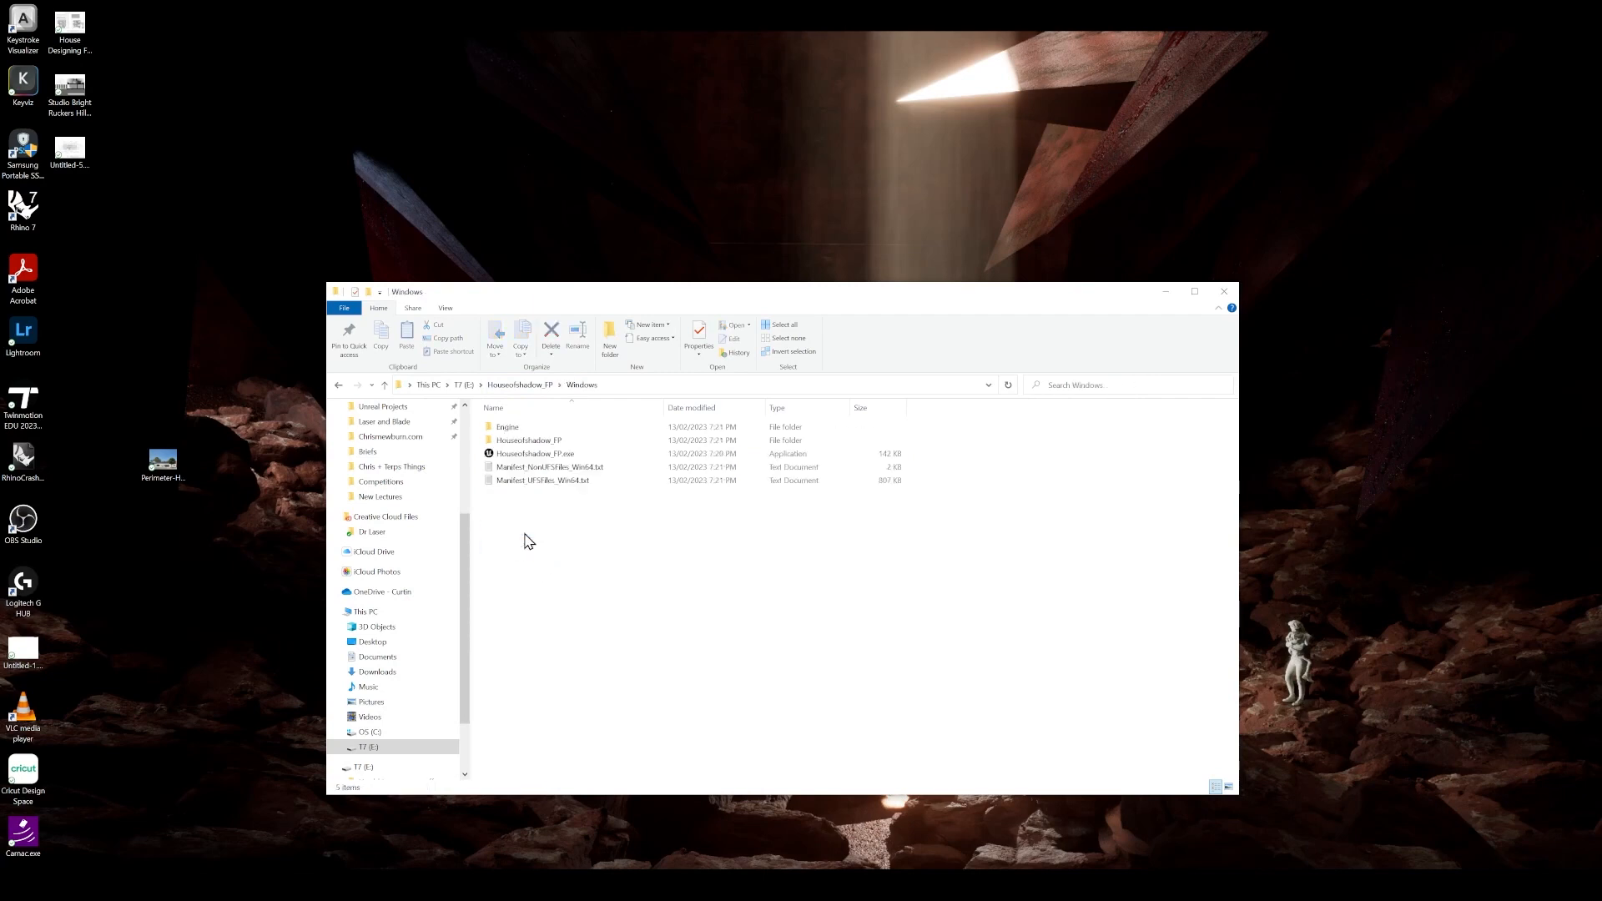
double_click(581, 458)
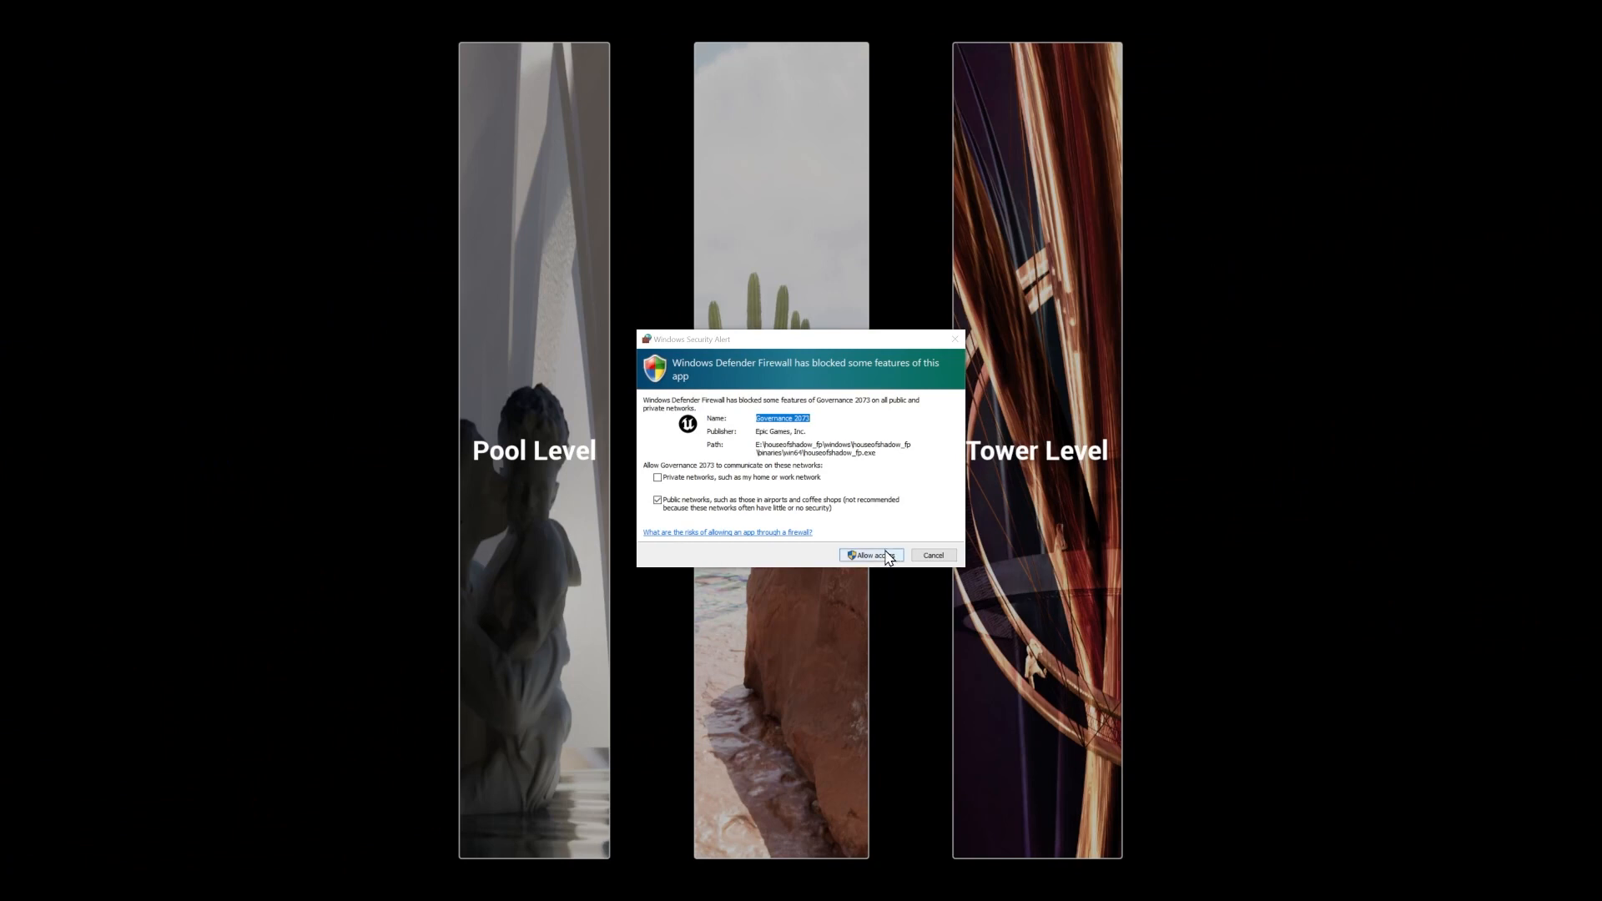
click(872, 556)
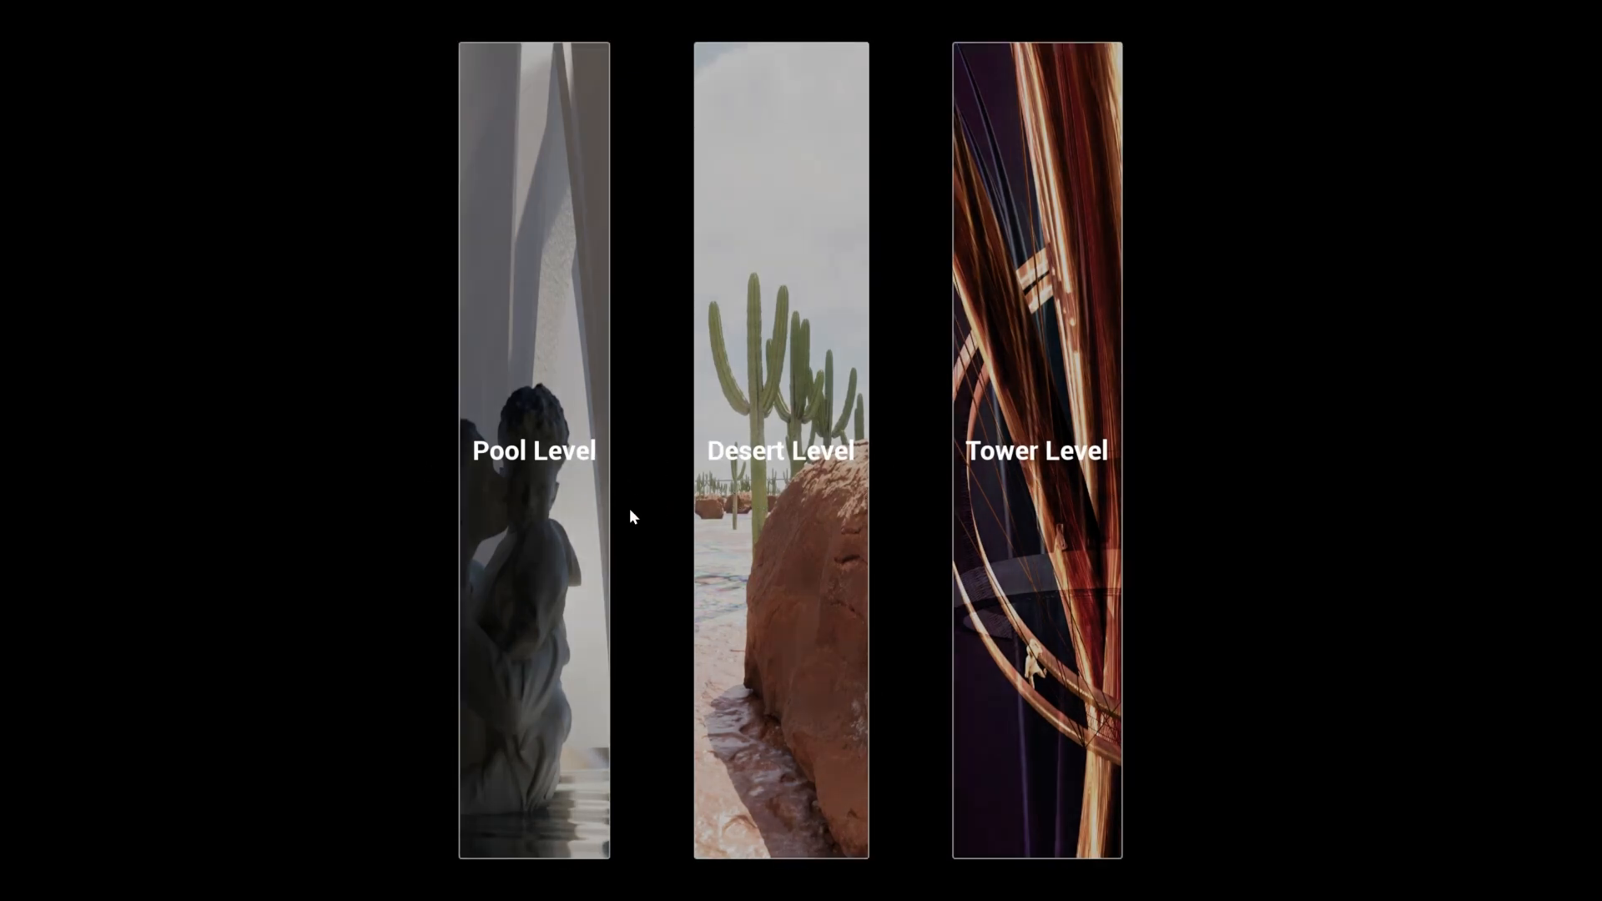
click(774, 483)
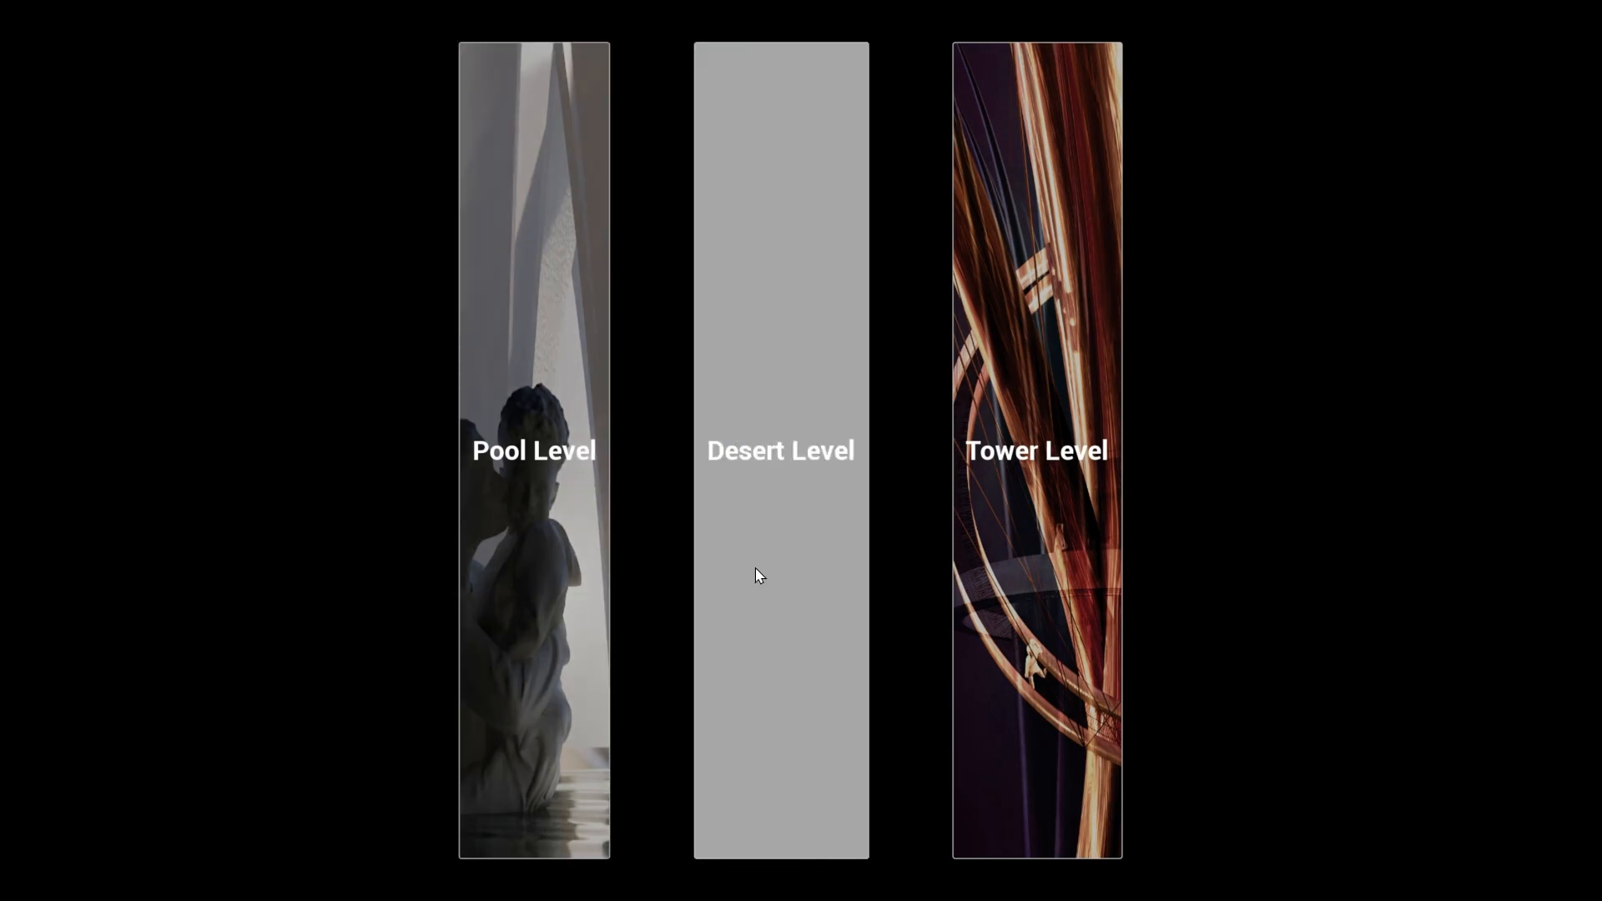
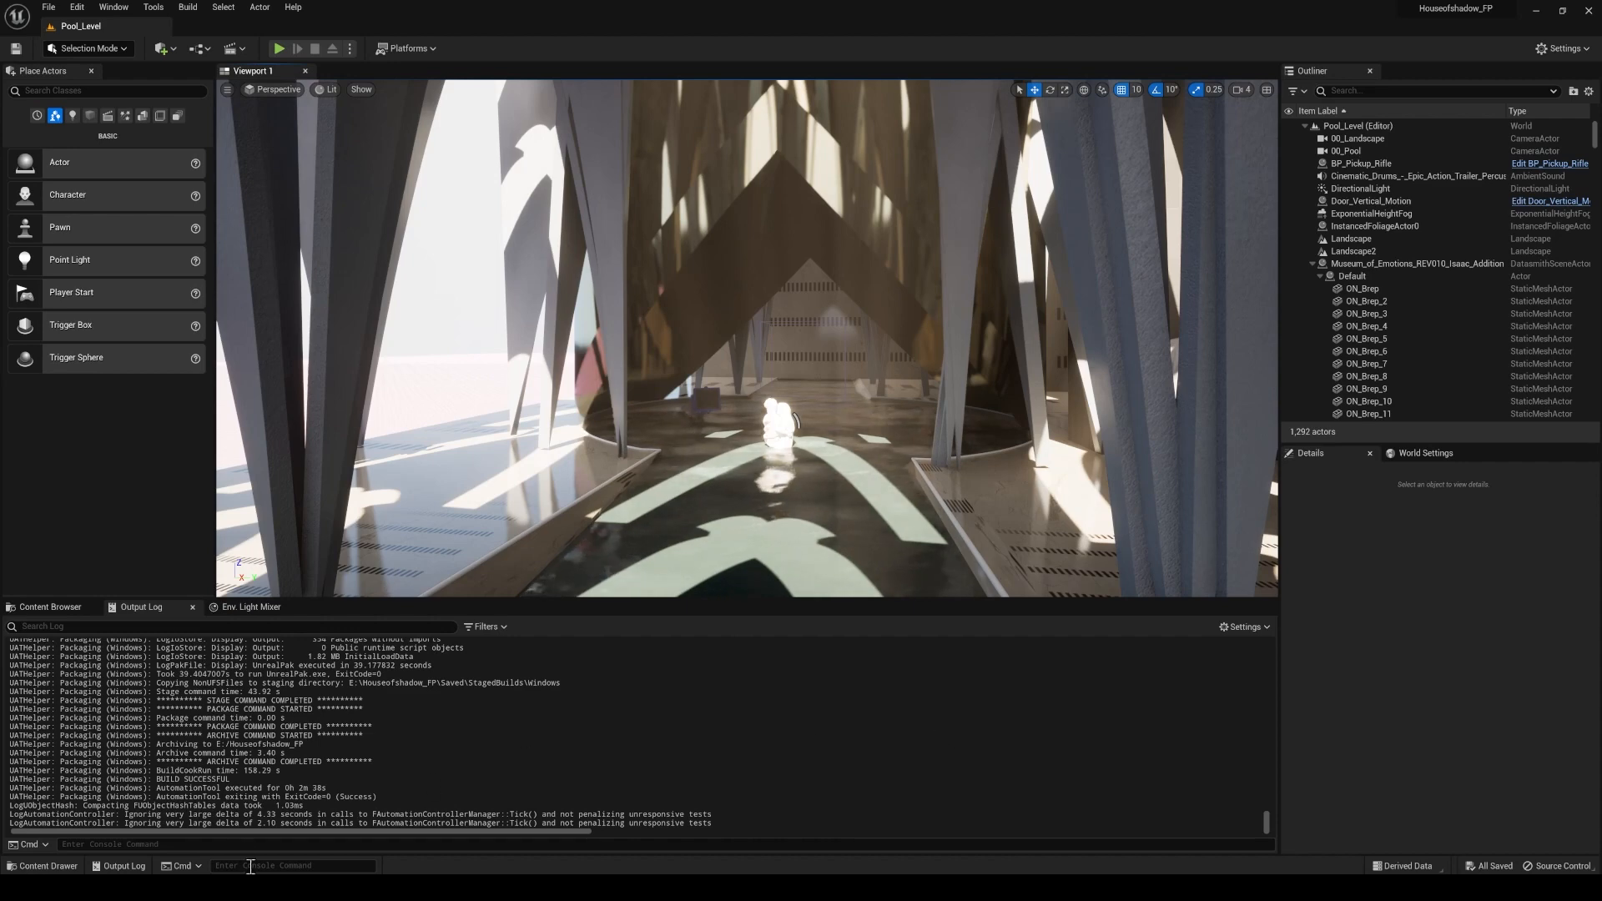
Switch to the Firefox forum thread on Windows packaging cook failures and highlight the four-step list of corrections.
mouse_move(259, 889)
click(259, 834)
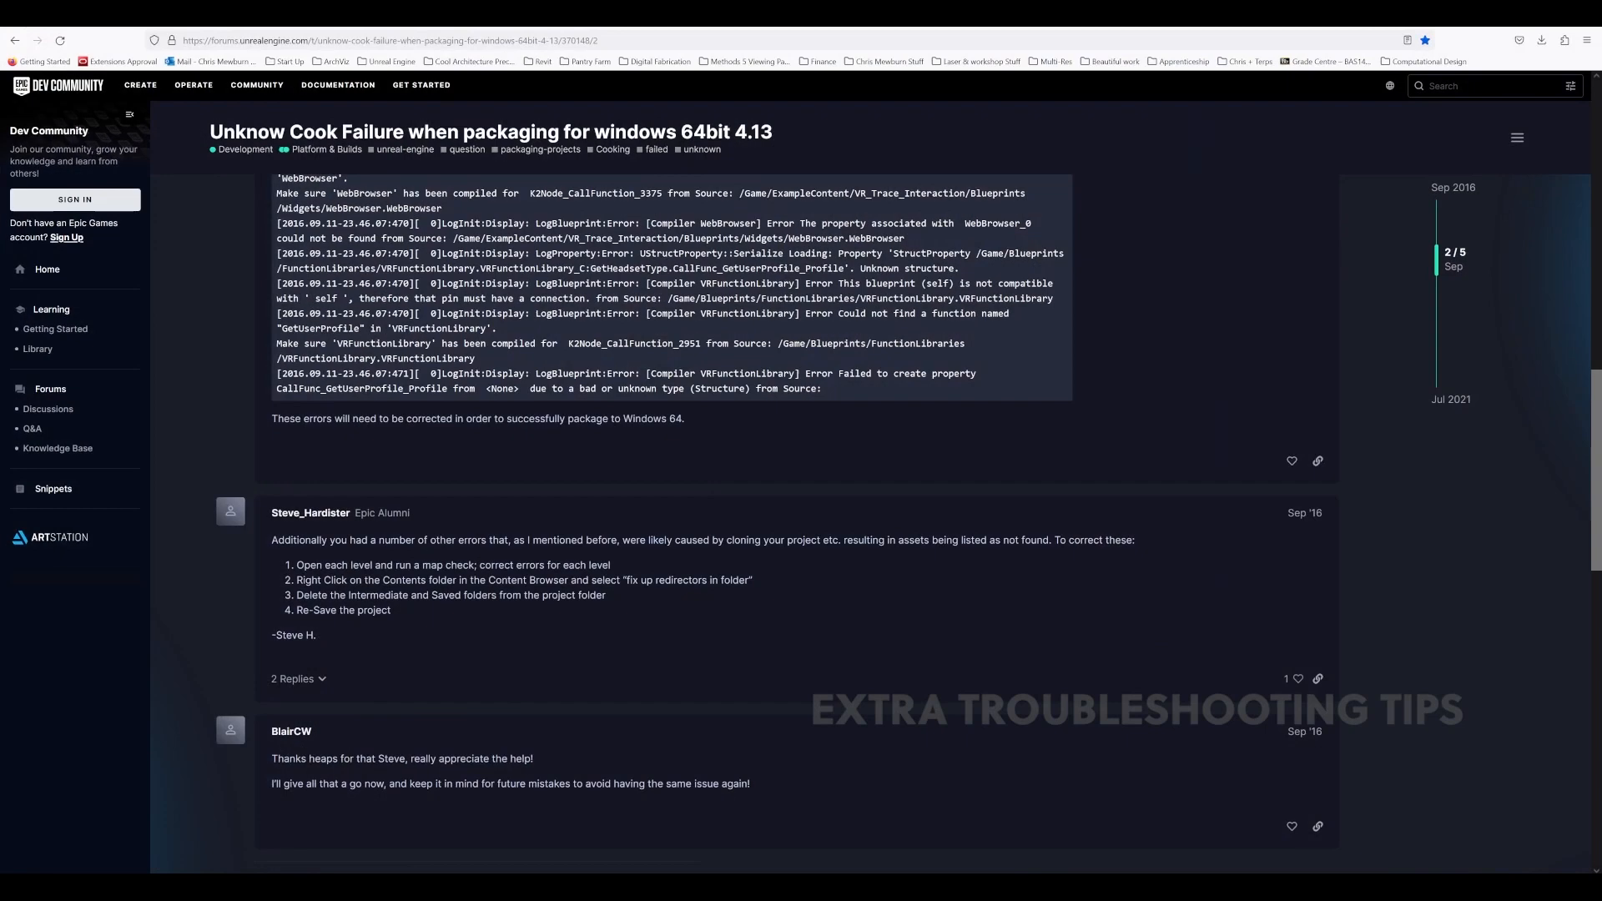
drag(279, 559, 408, 618)
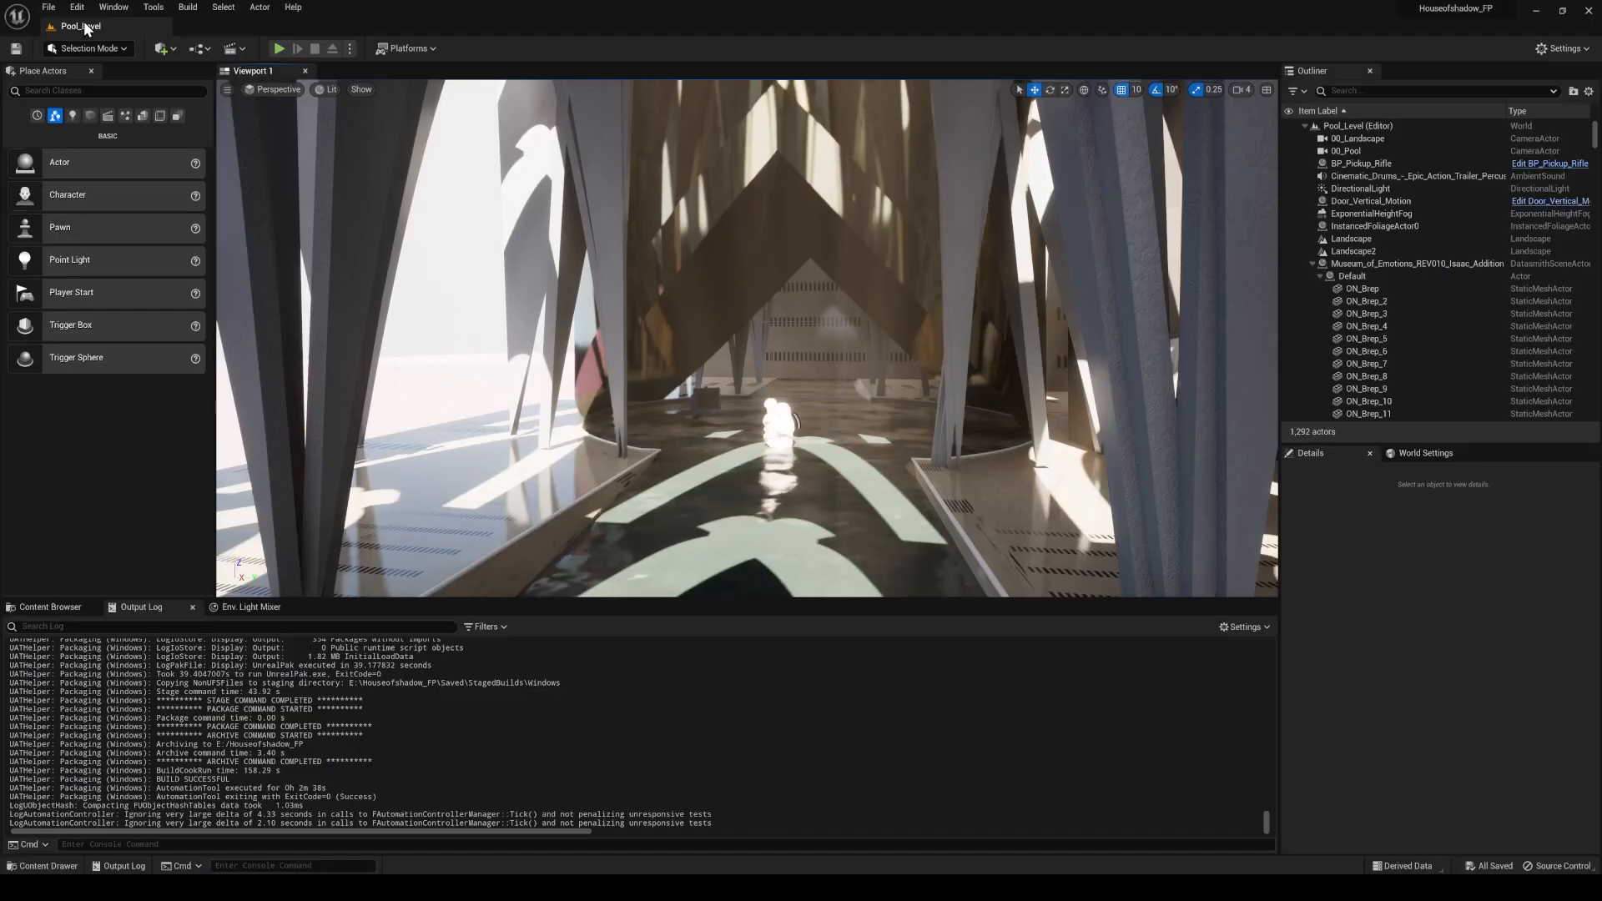
Find the list of maps included in a packaged build by searching the Project Settings for "map list".
click(1554, 48)
click(1481, 99)
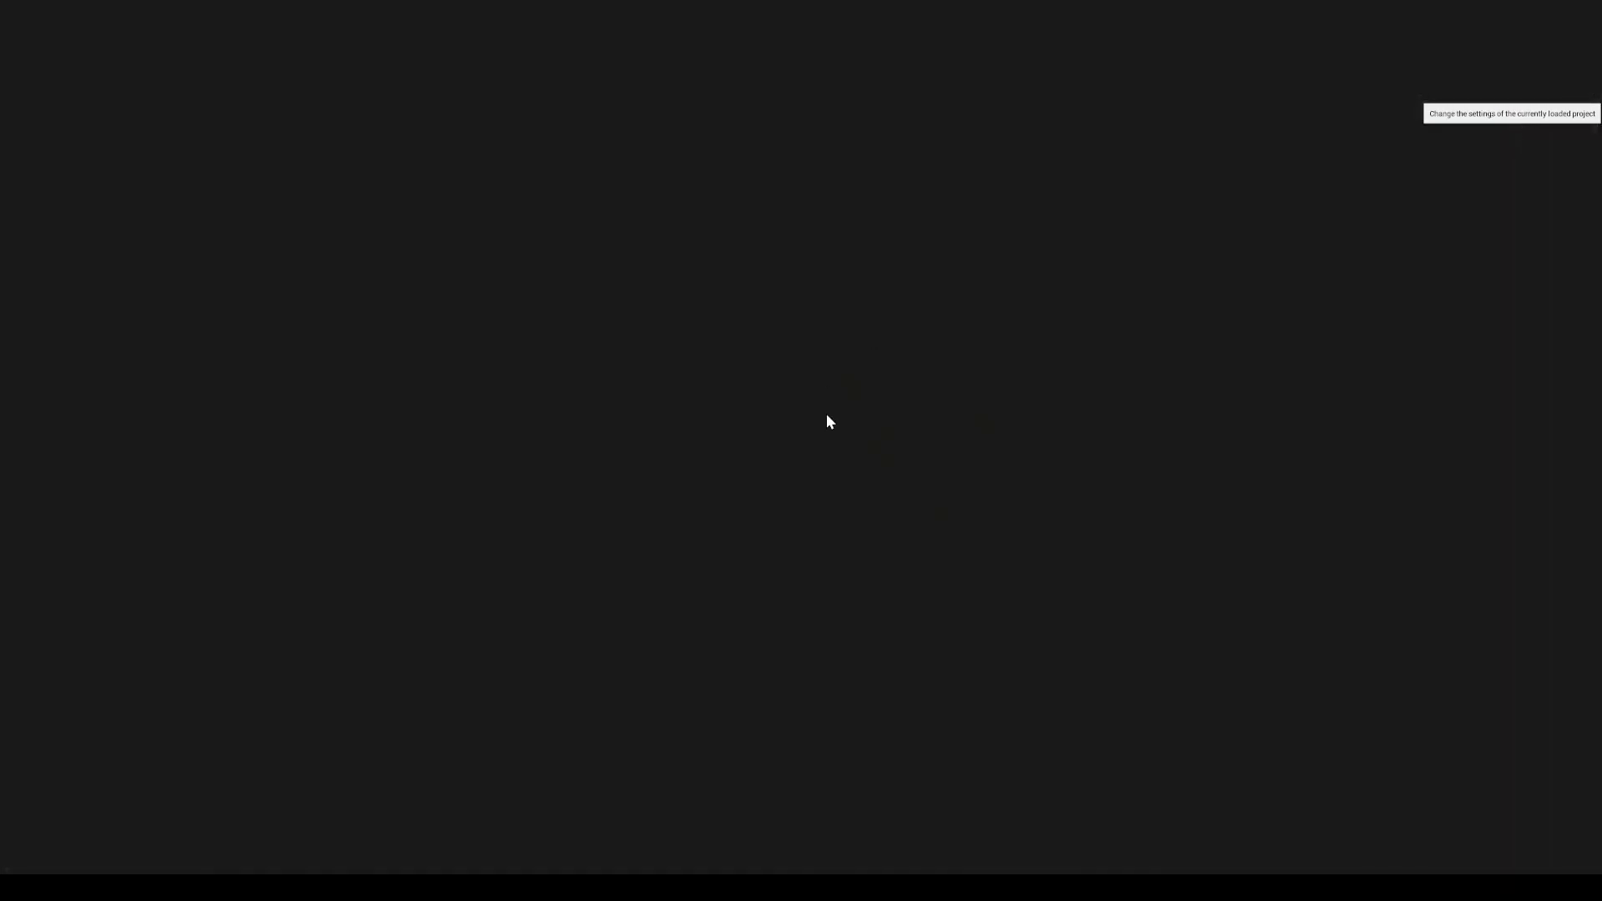
click(479, 43)
text(map list)
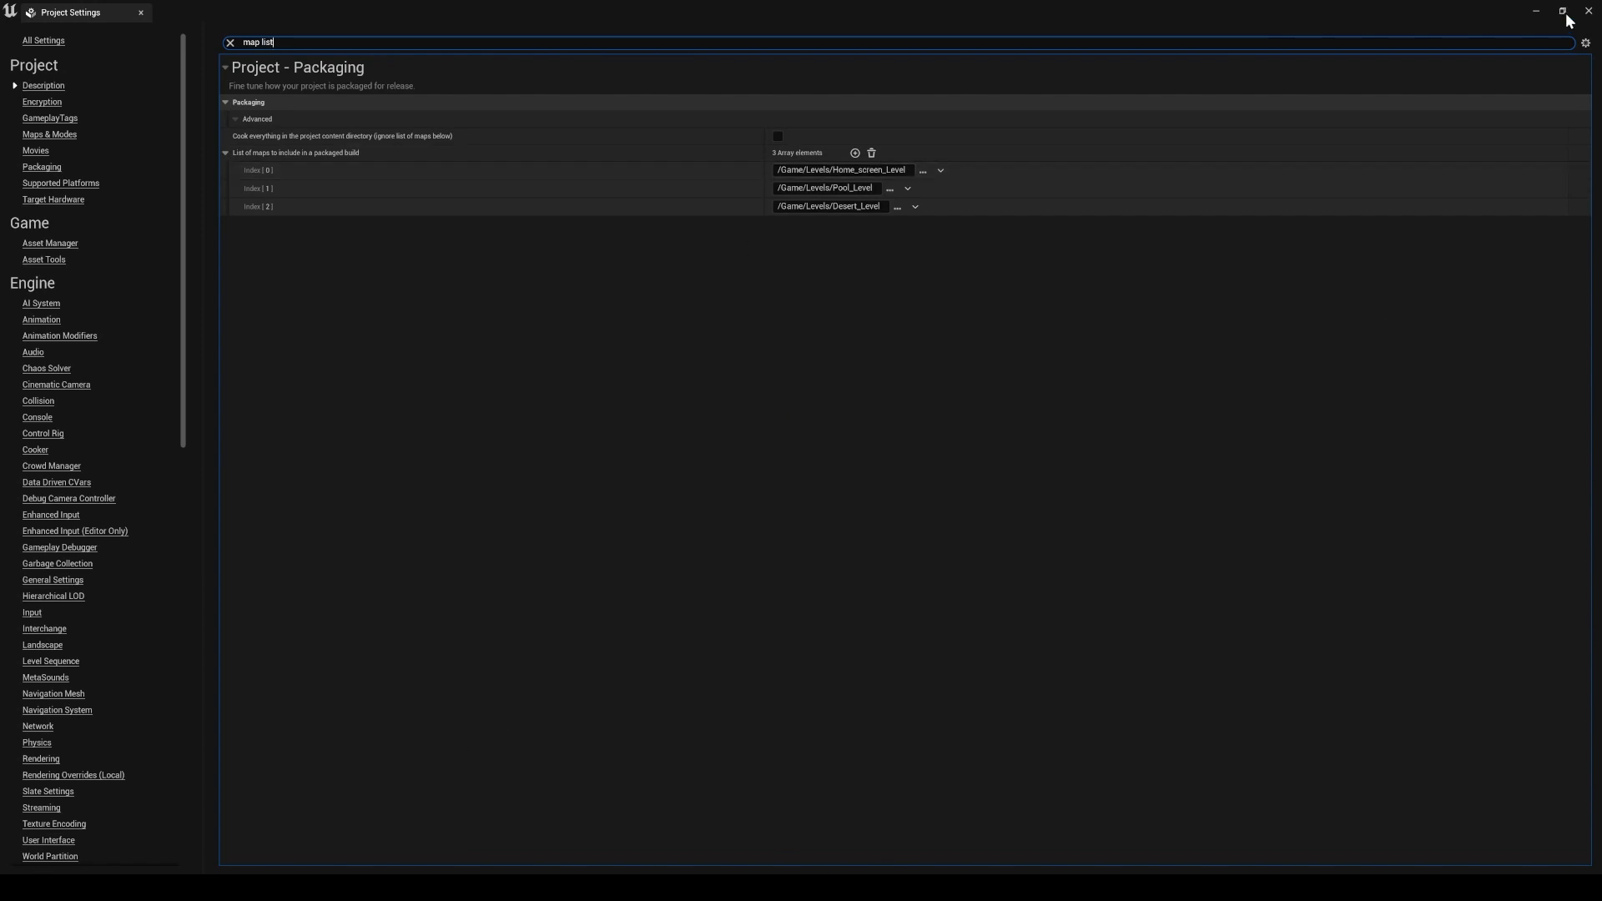
click(1537, 11)
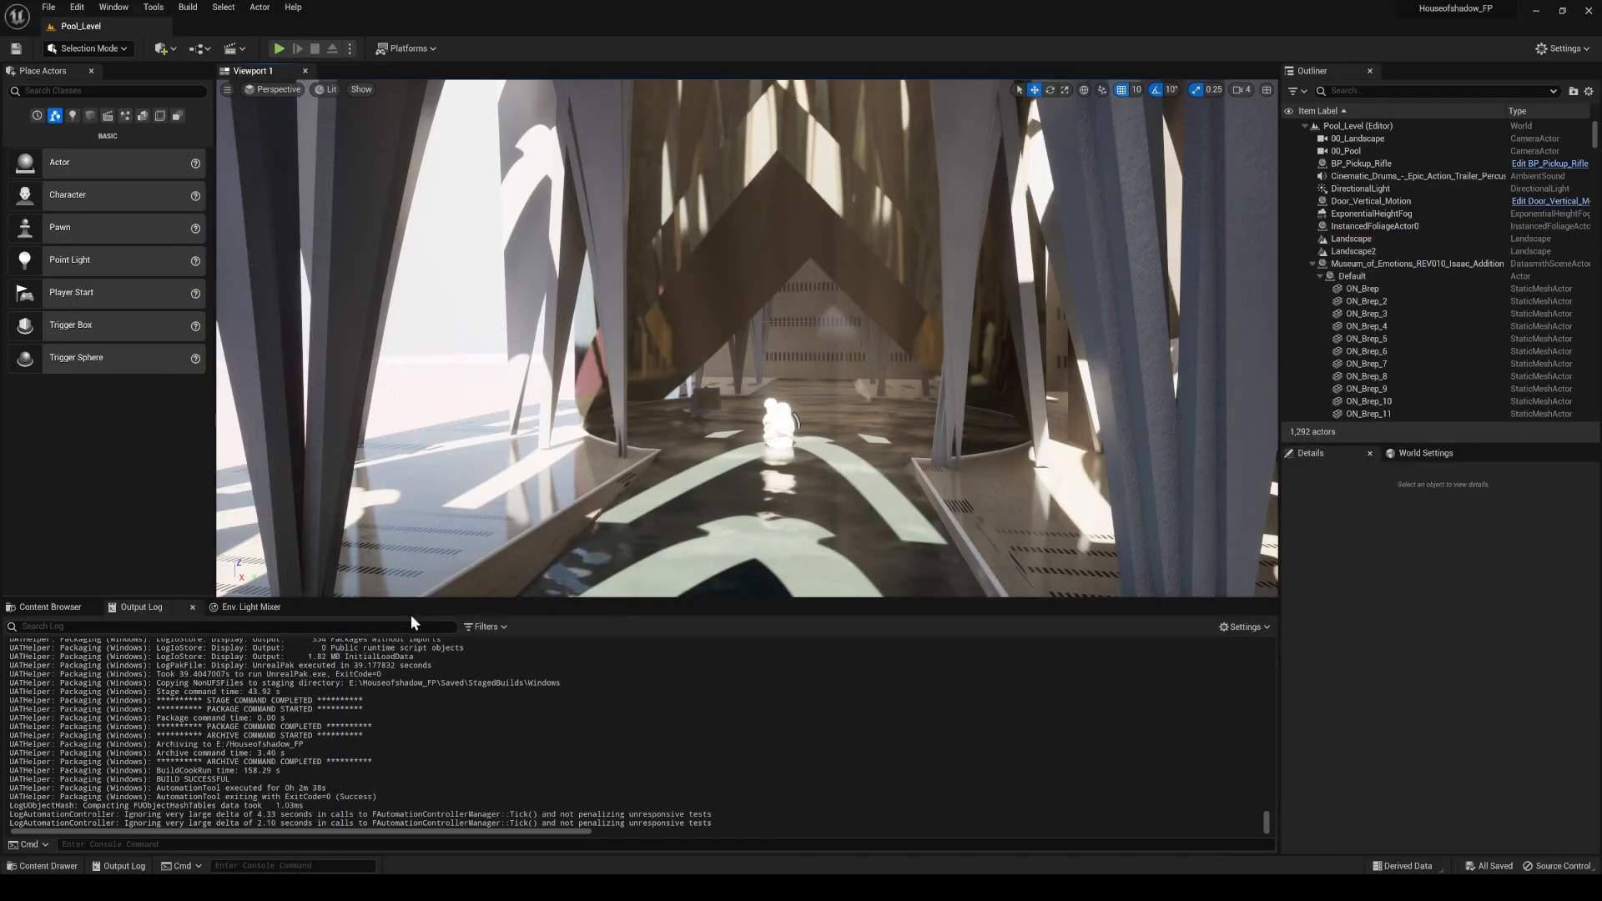
Inspect the asset actions available for Home_screen_Level in the Levels folder, and return to the packaging map list.
click(45, 607)
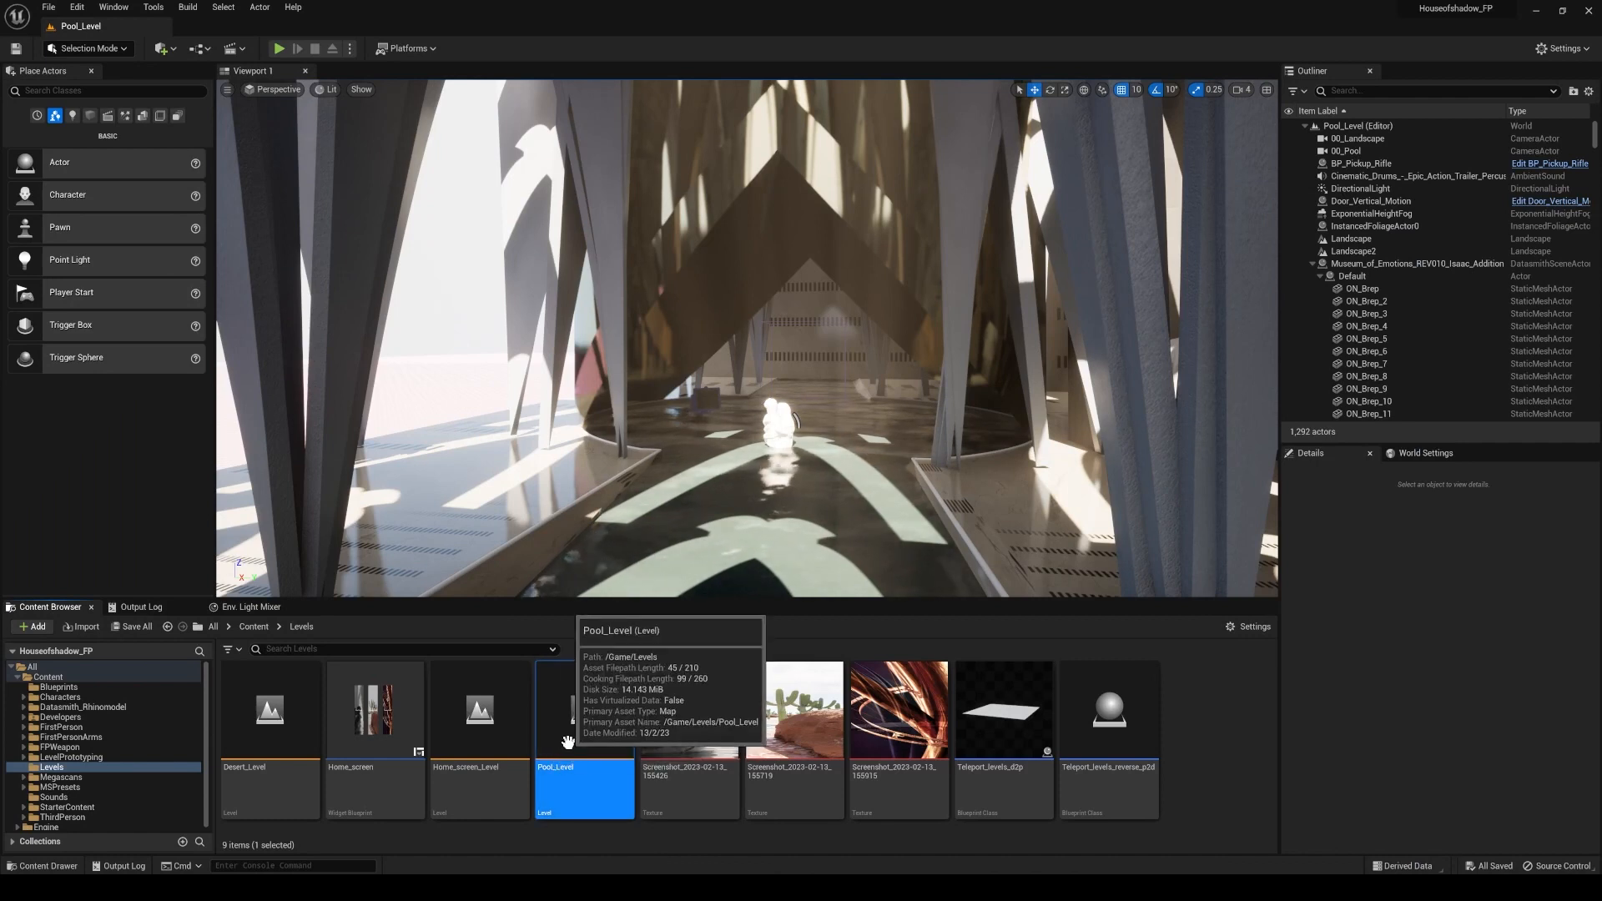
click(504, 745)
right_click(503, 743)
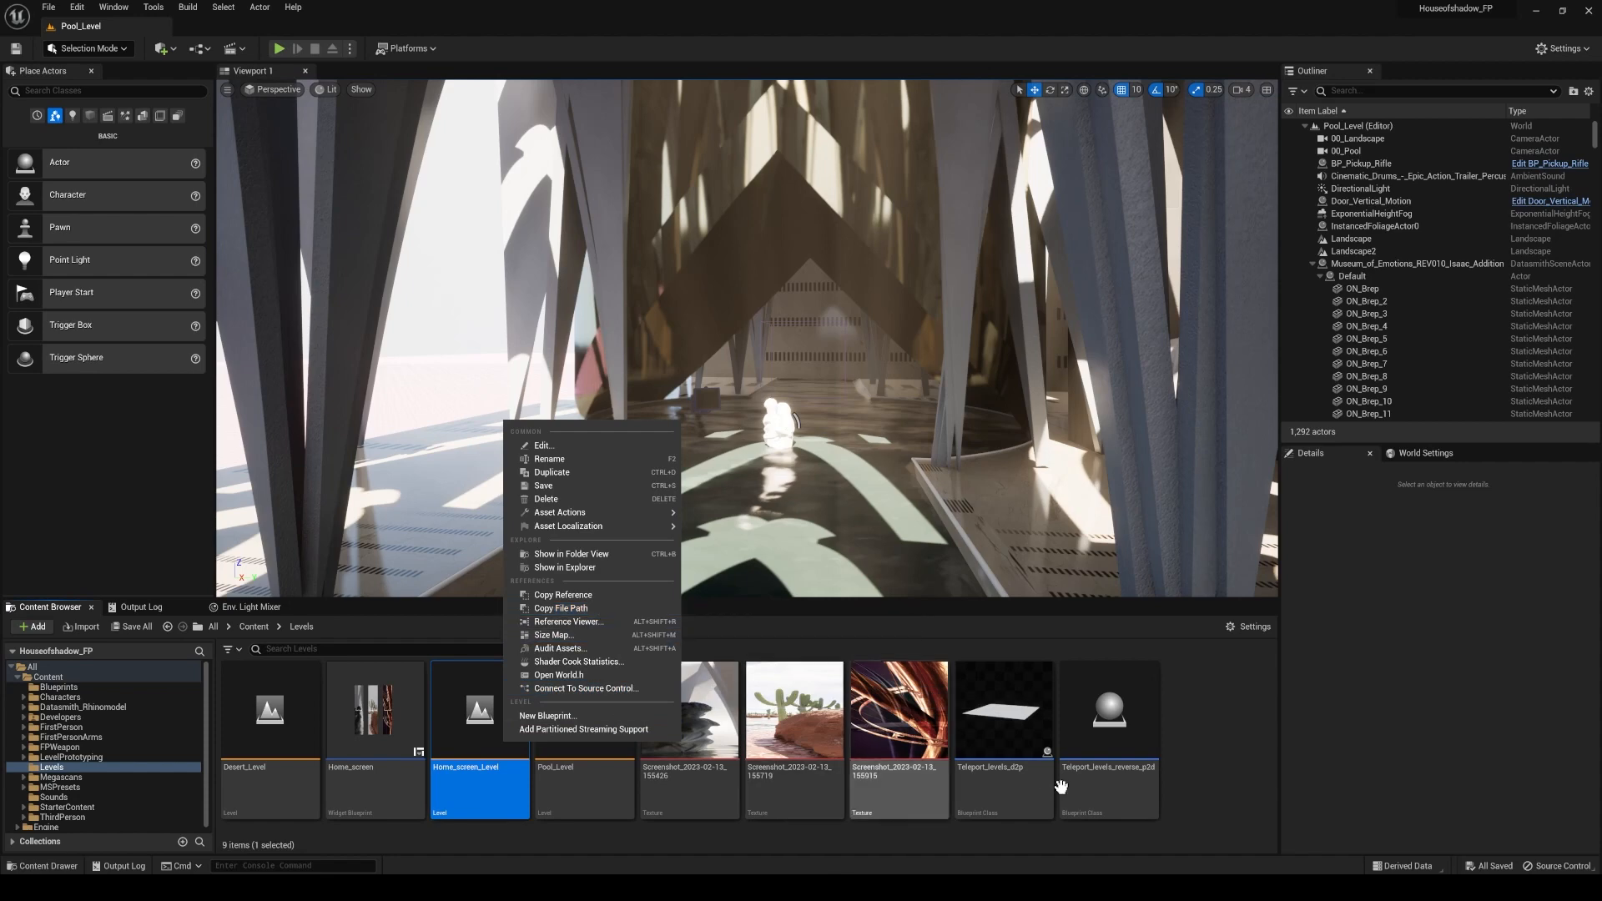
click(1233, 783)
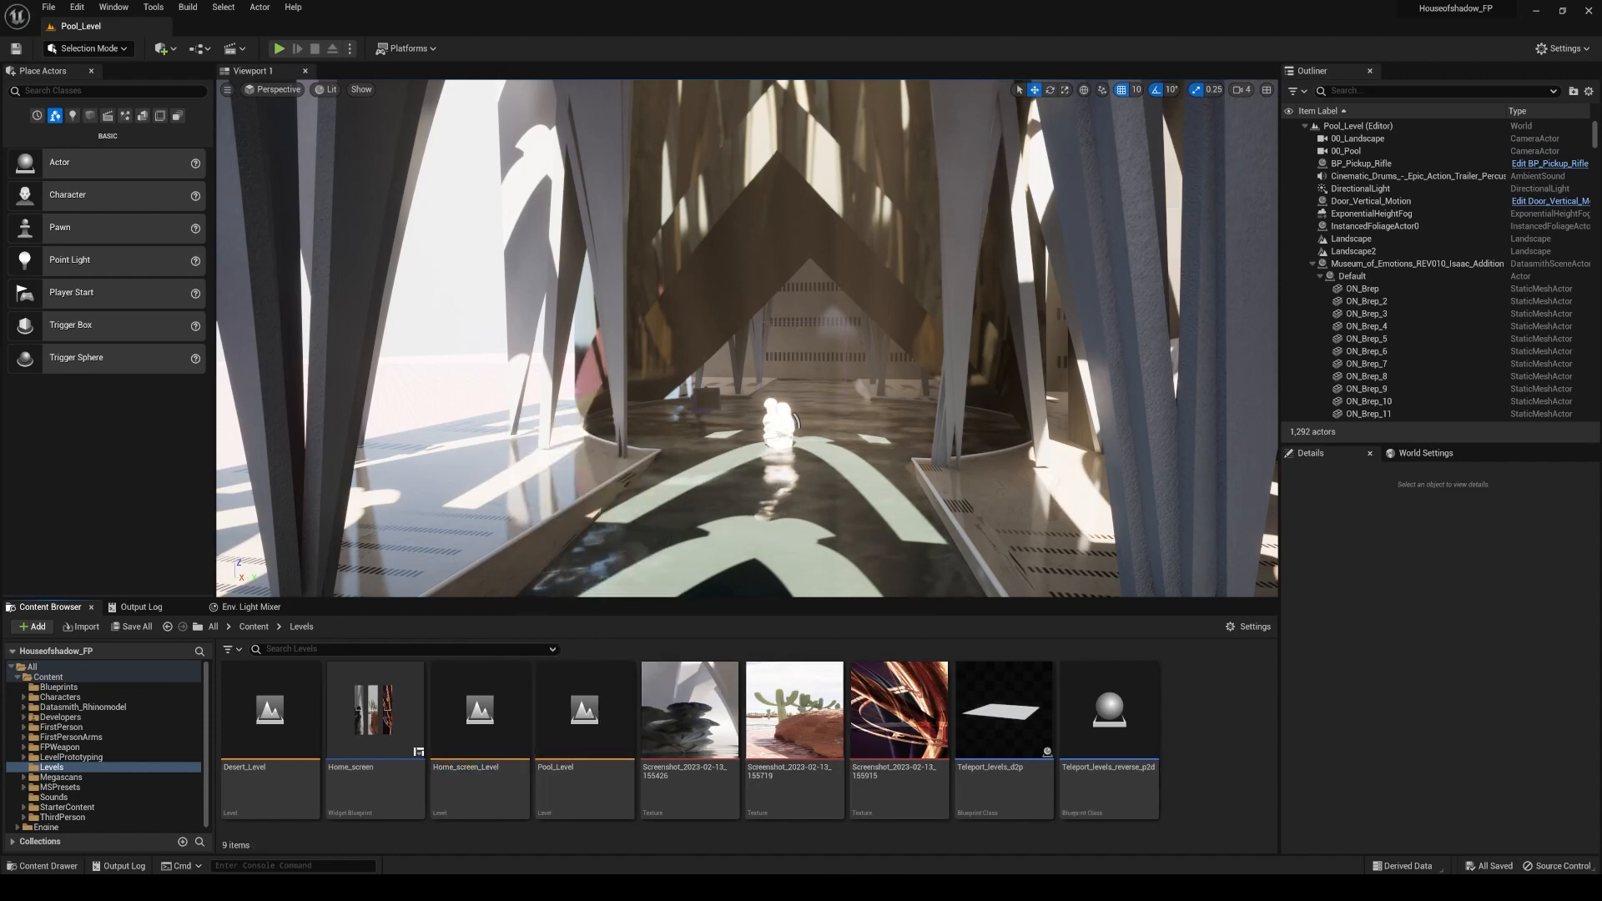
click(845, 839)
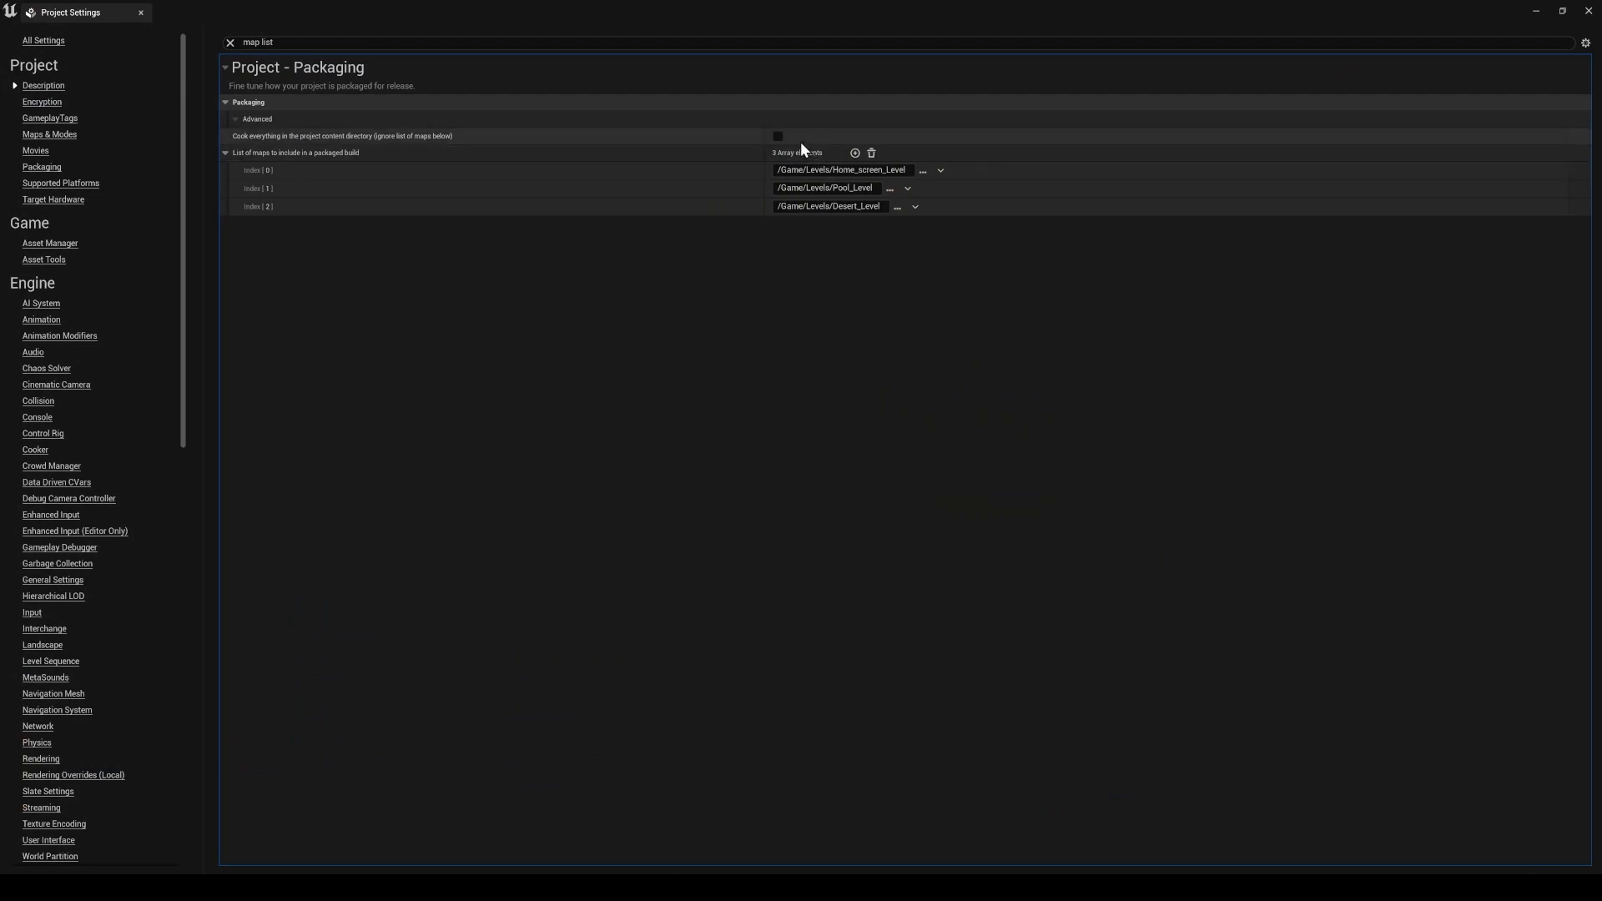
Try adding a map entry for the packaged build using the copied file path of Home_screen_Level, and undo the addition.
click(855, 154)
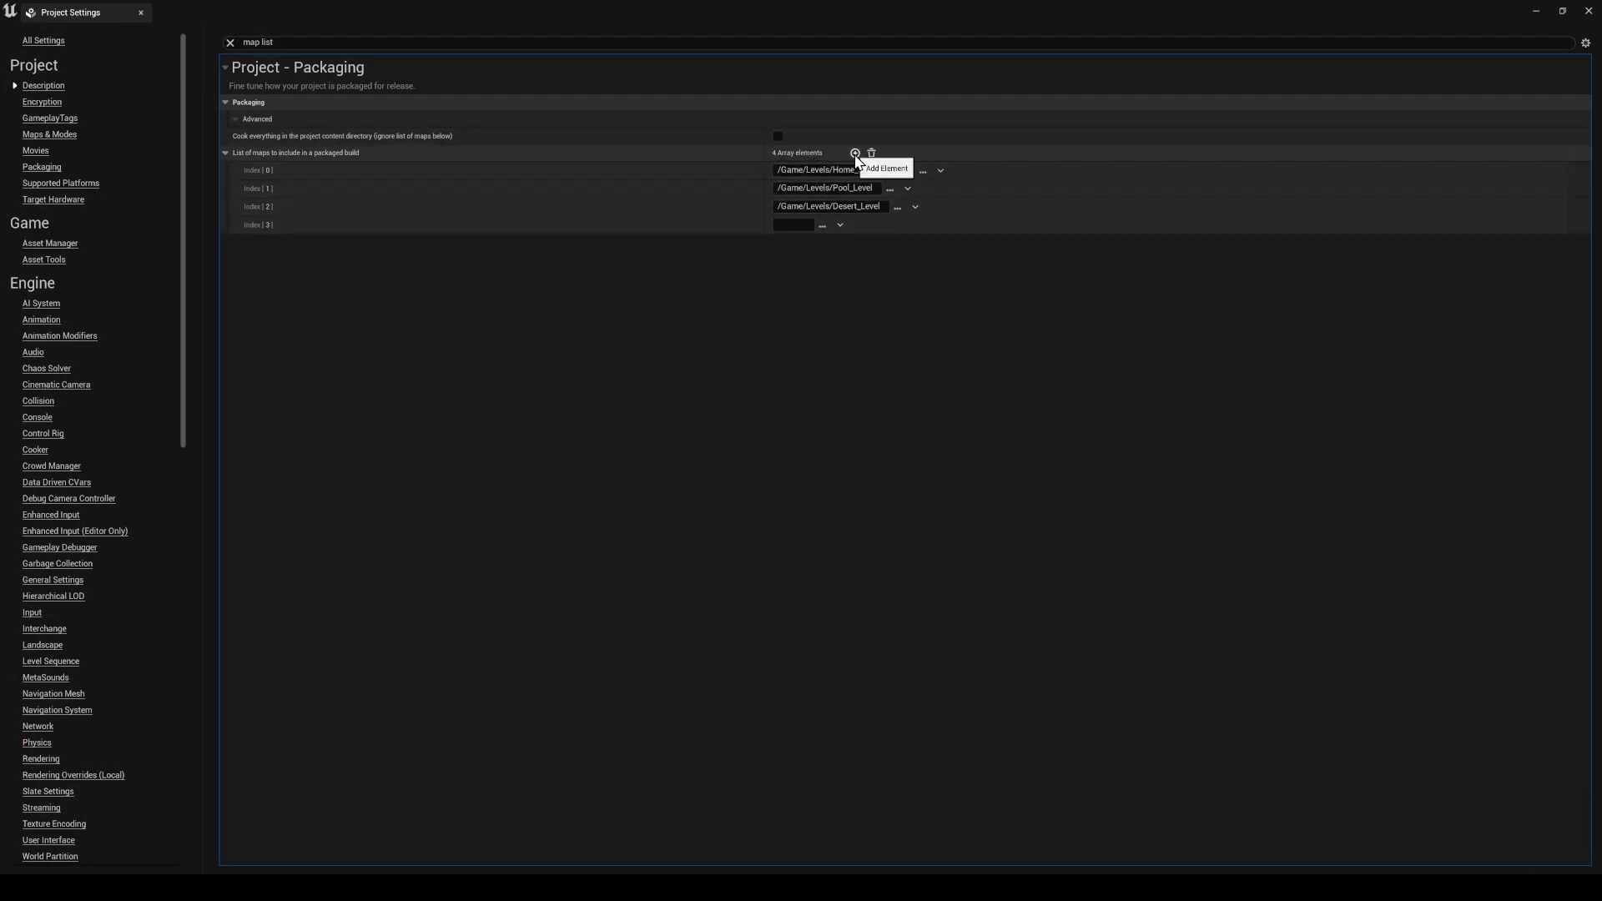
click(1538, 13)
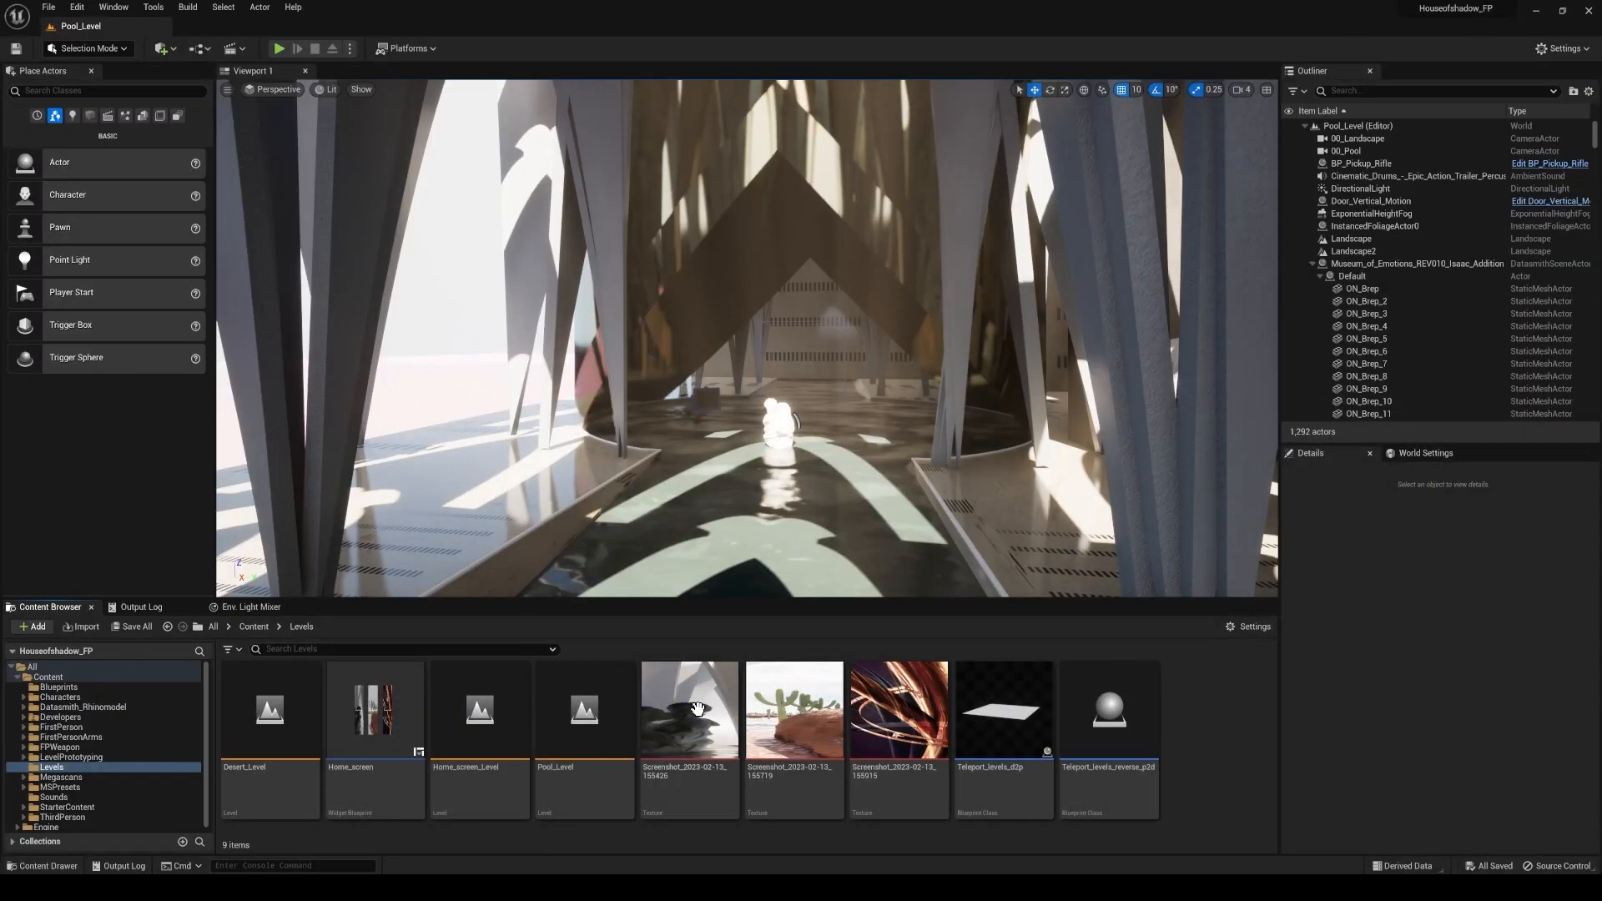
click(511, 714)
right_click(524, 716)
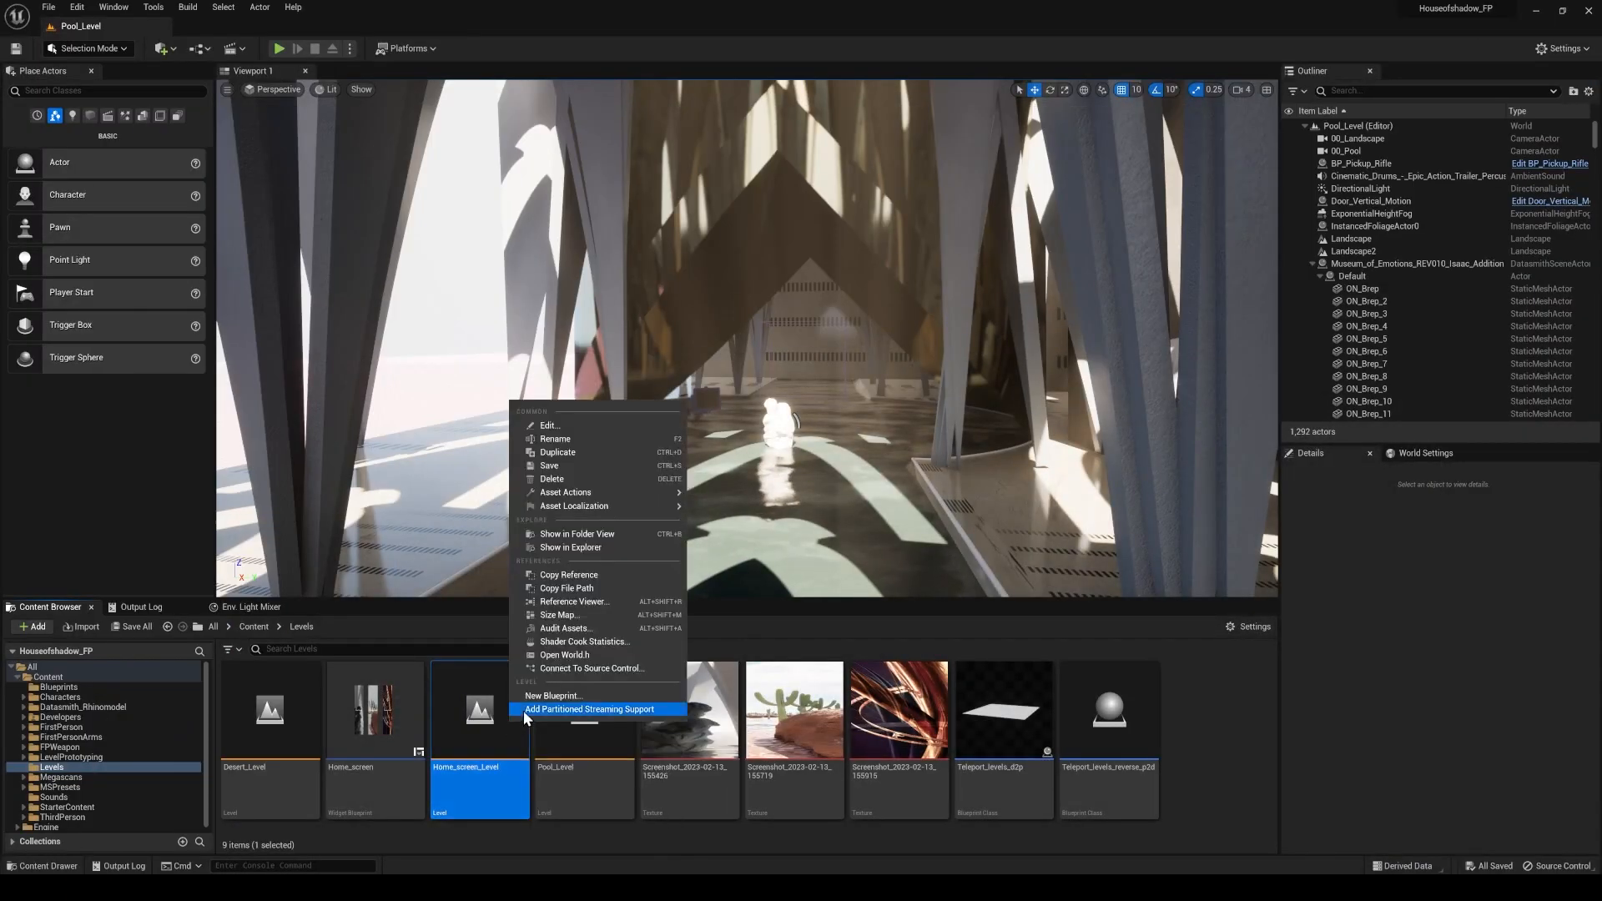
click(609, 587)
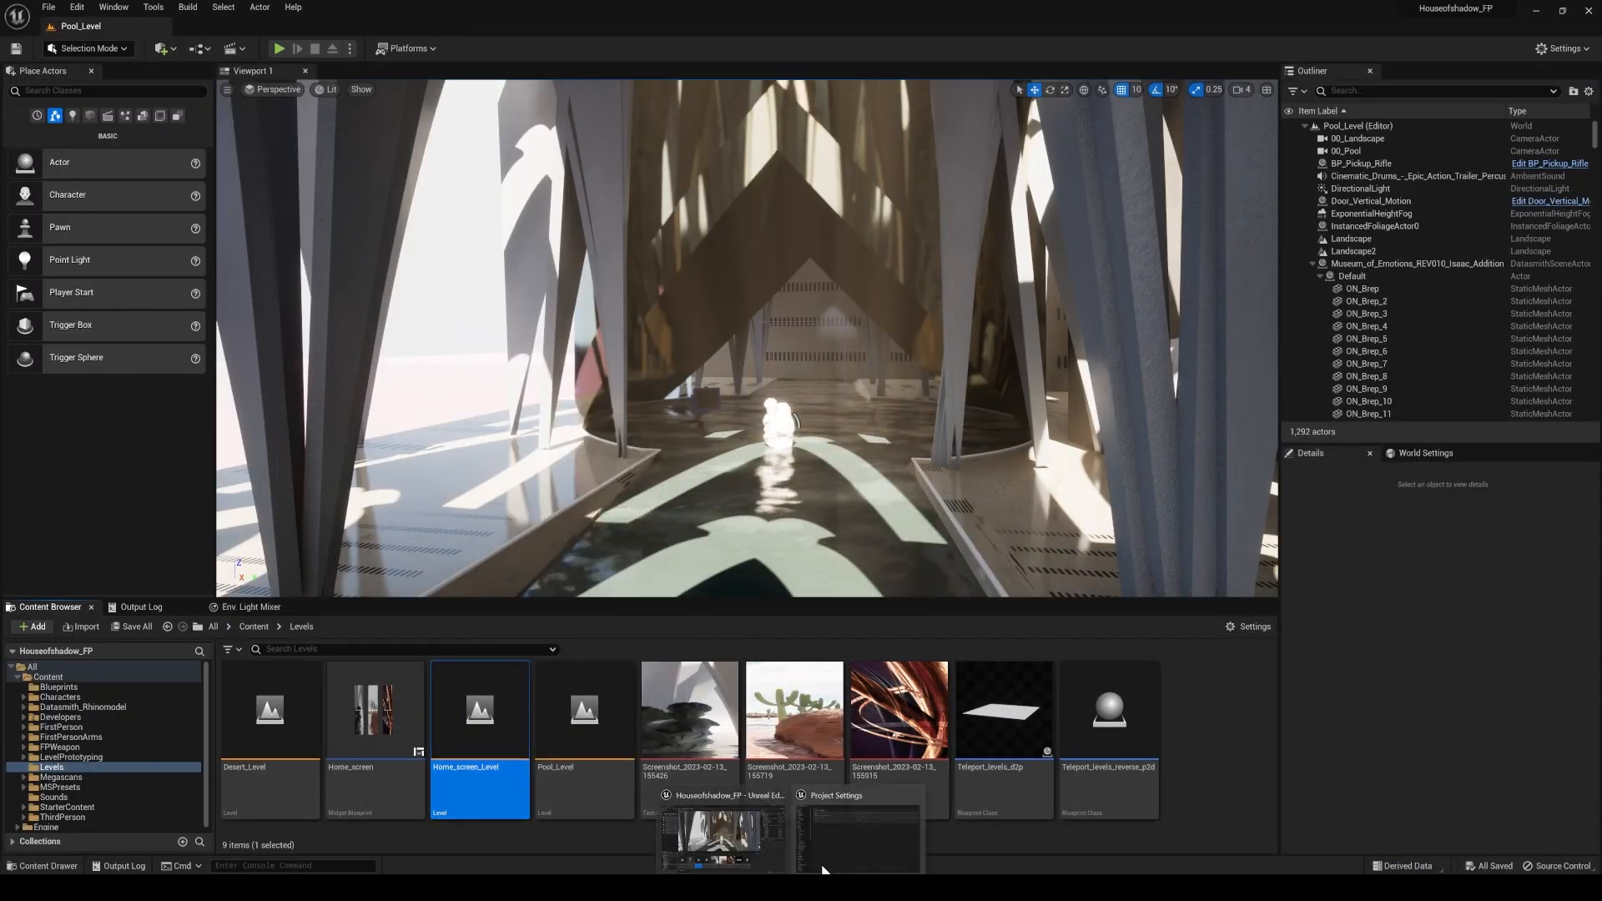
click(839, 829)
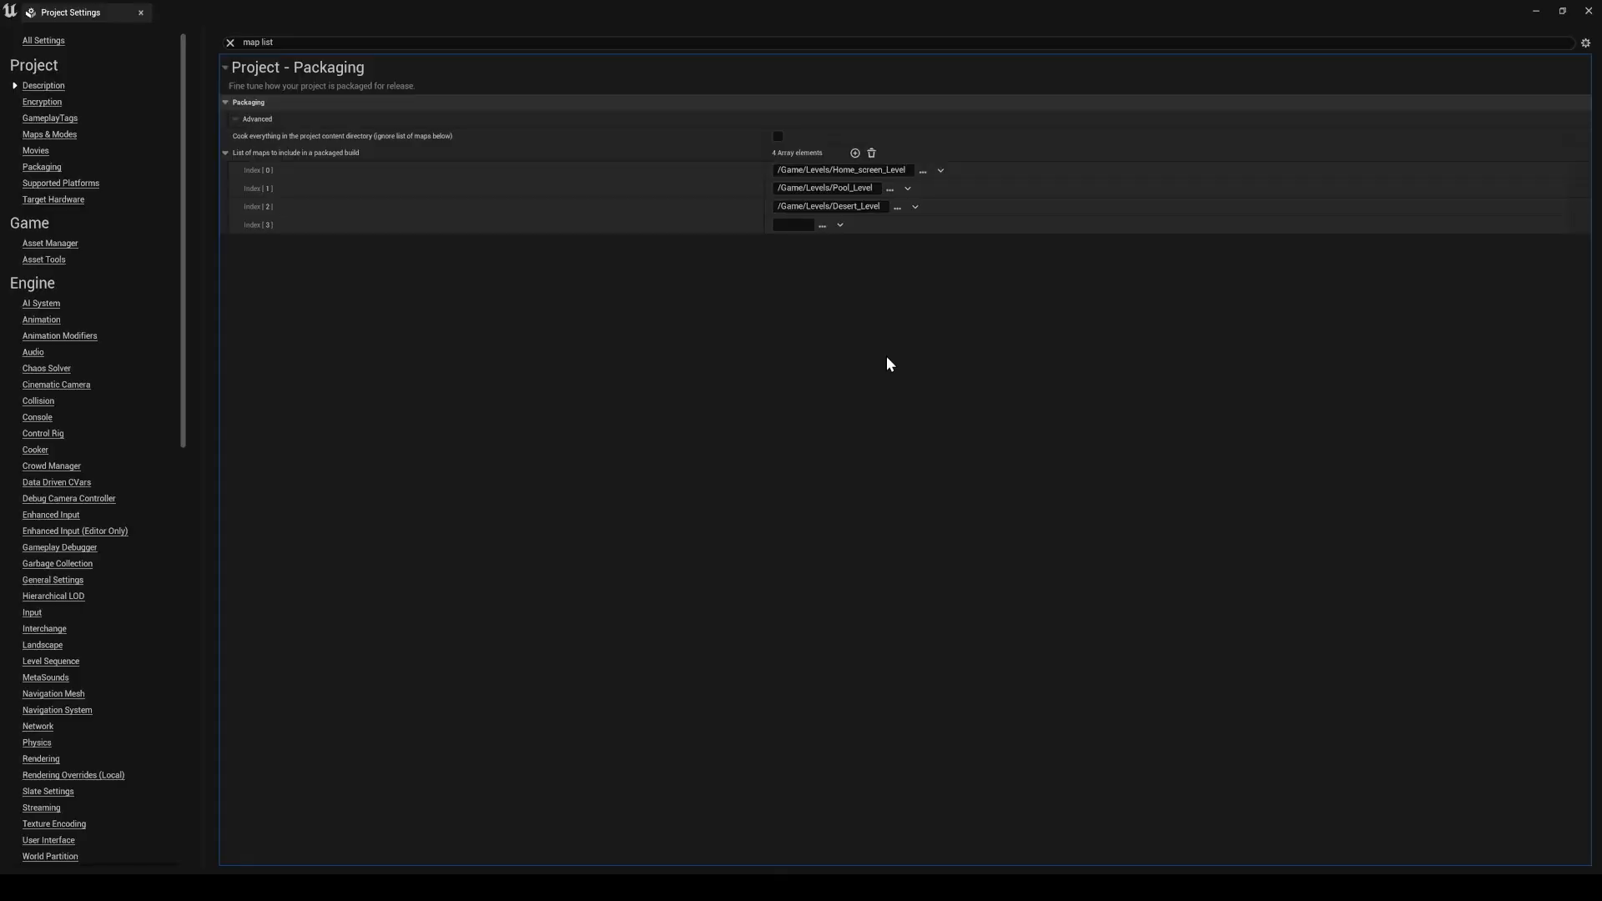
click(790, 224)
text(E:/Houseofshadow_FP/Content/Levels/Home_screen_Level.umap)
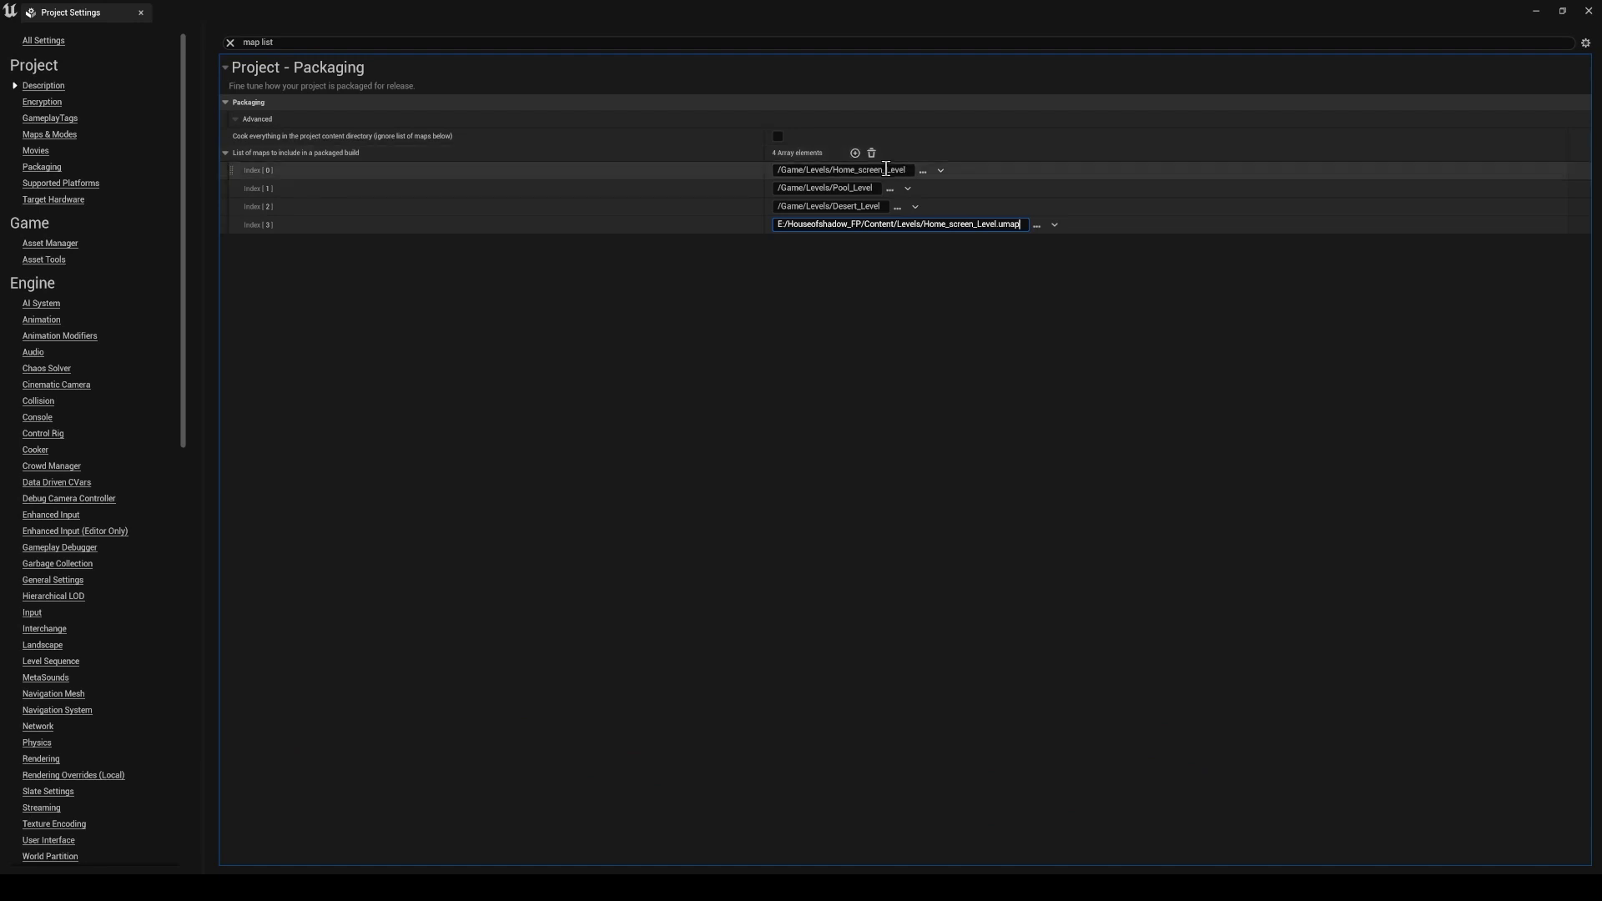
key(ctrl+z)
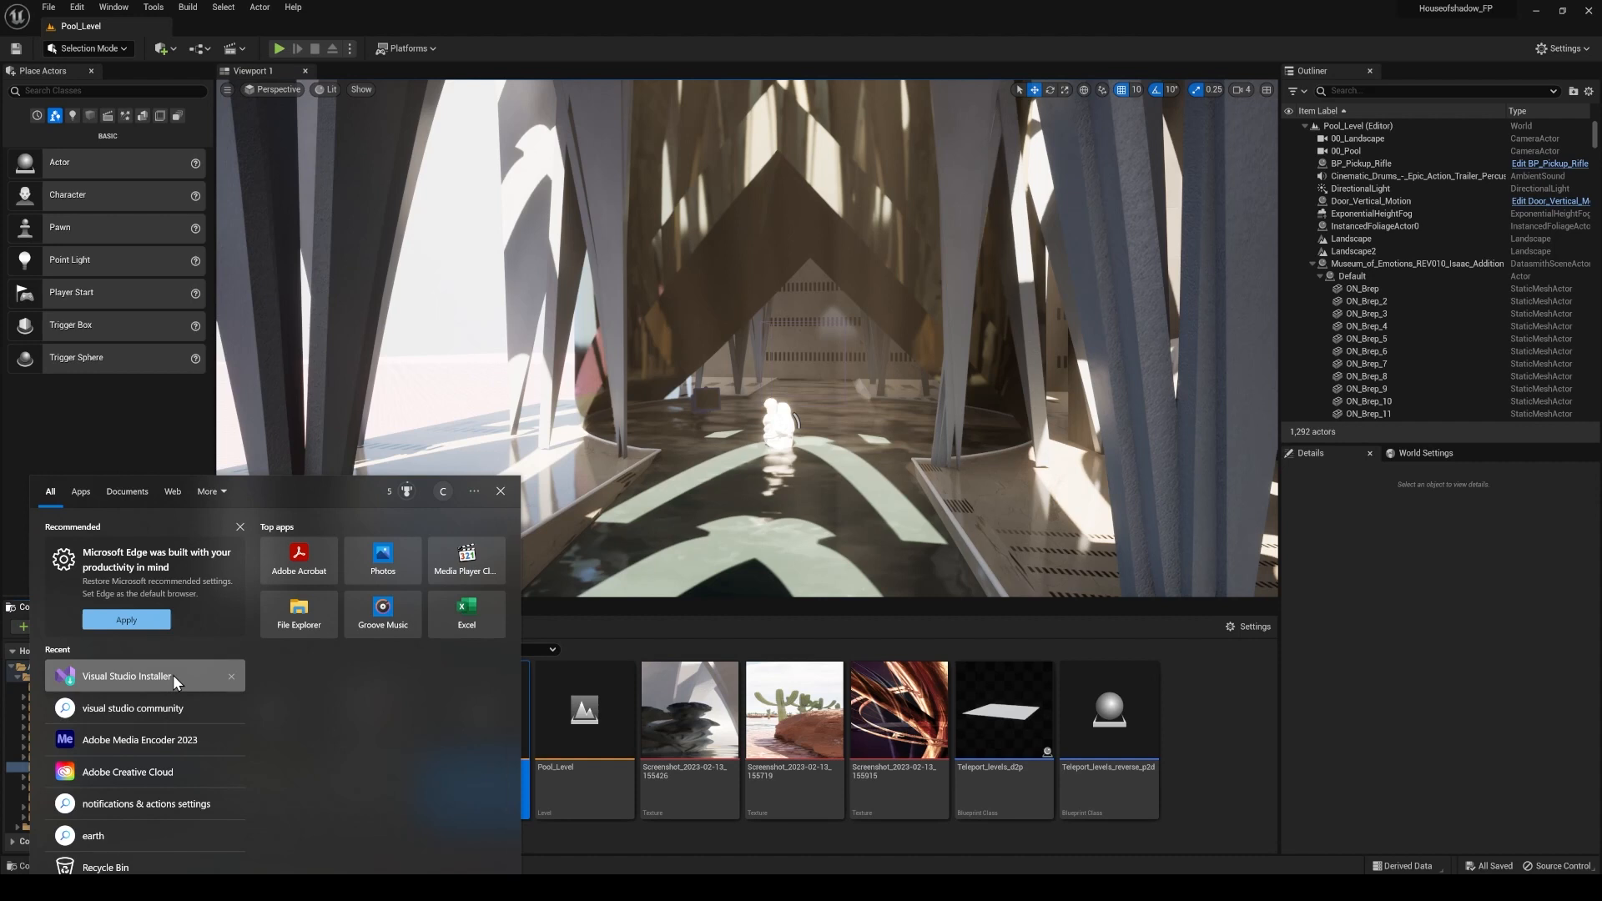
Search back through the Output Log for red error lines.
click(1260, 716)
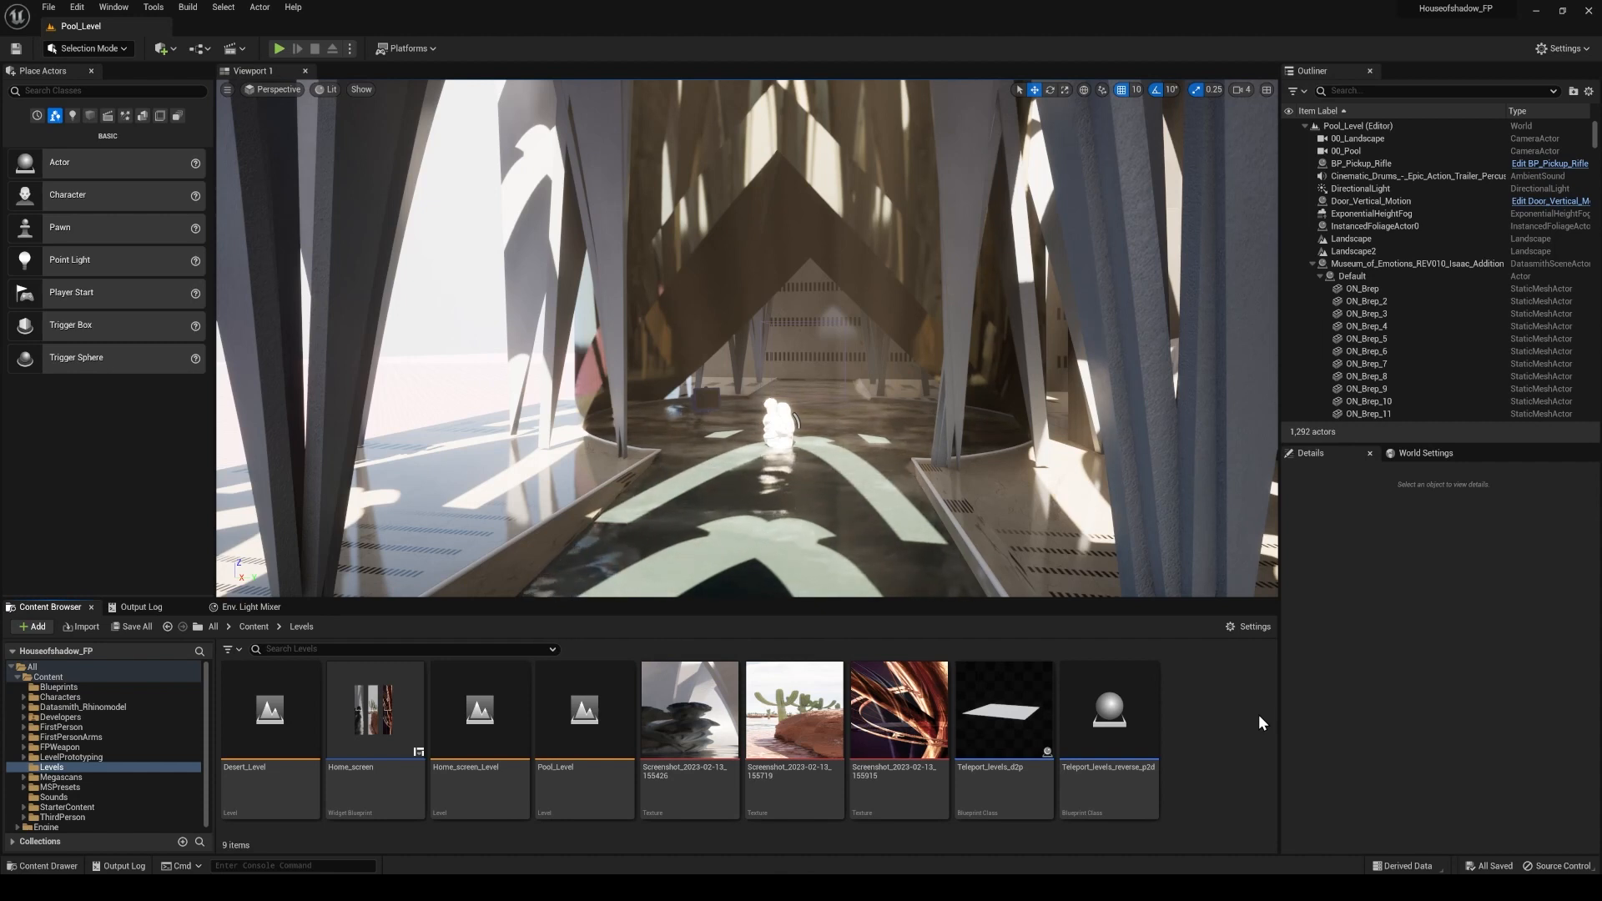
click(172, 609)
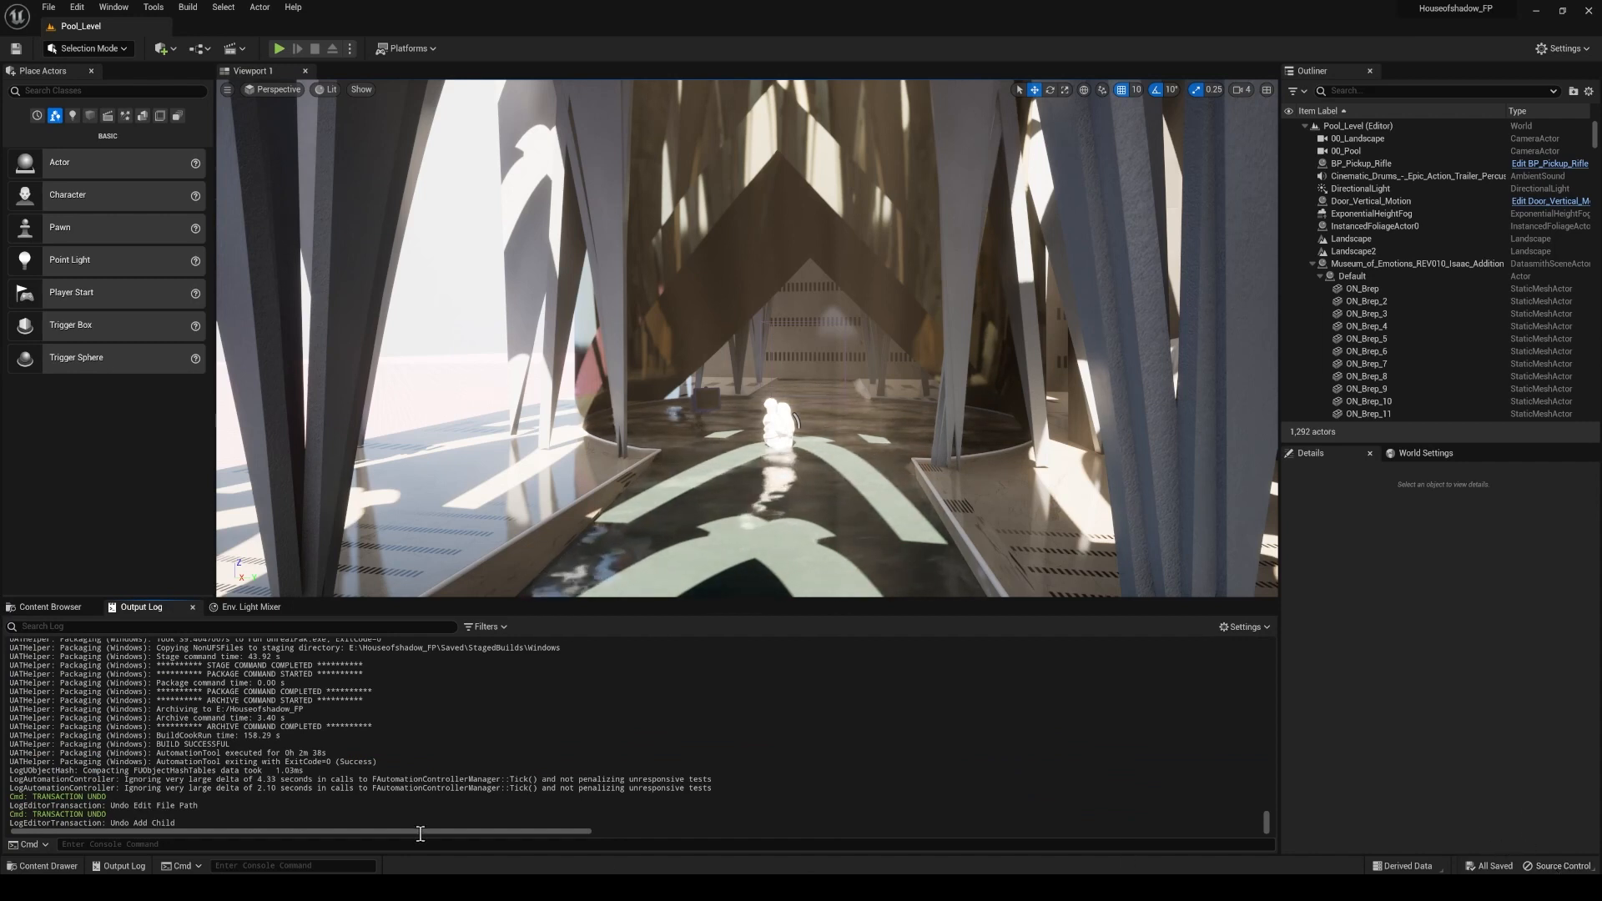
scroll(409, 769, up, 15)
scroll(409, 769, up, 10)
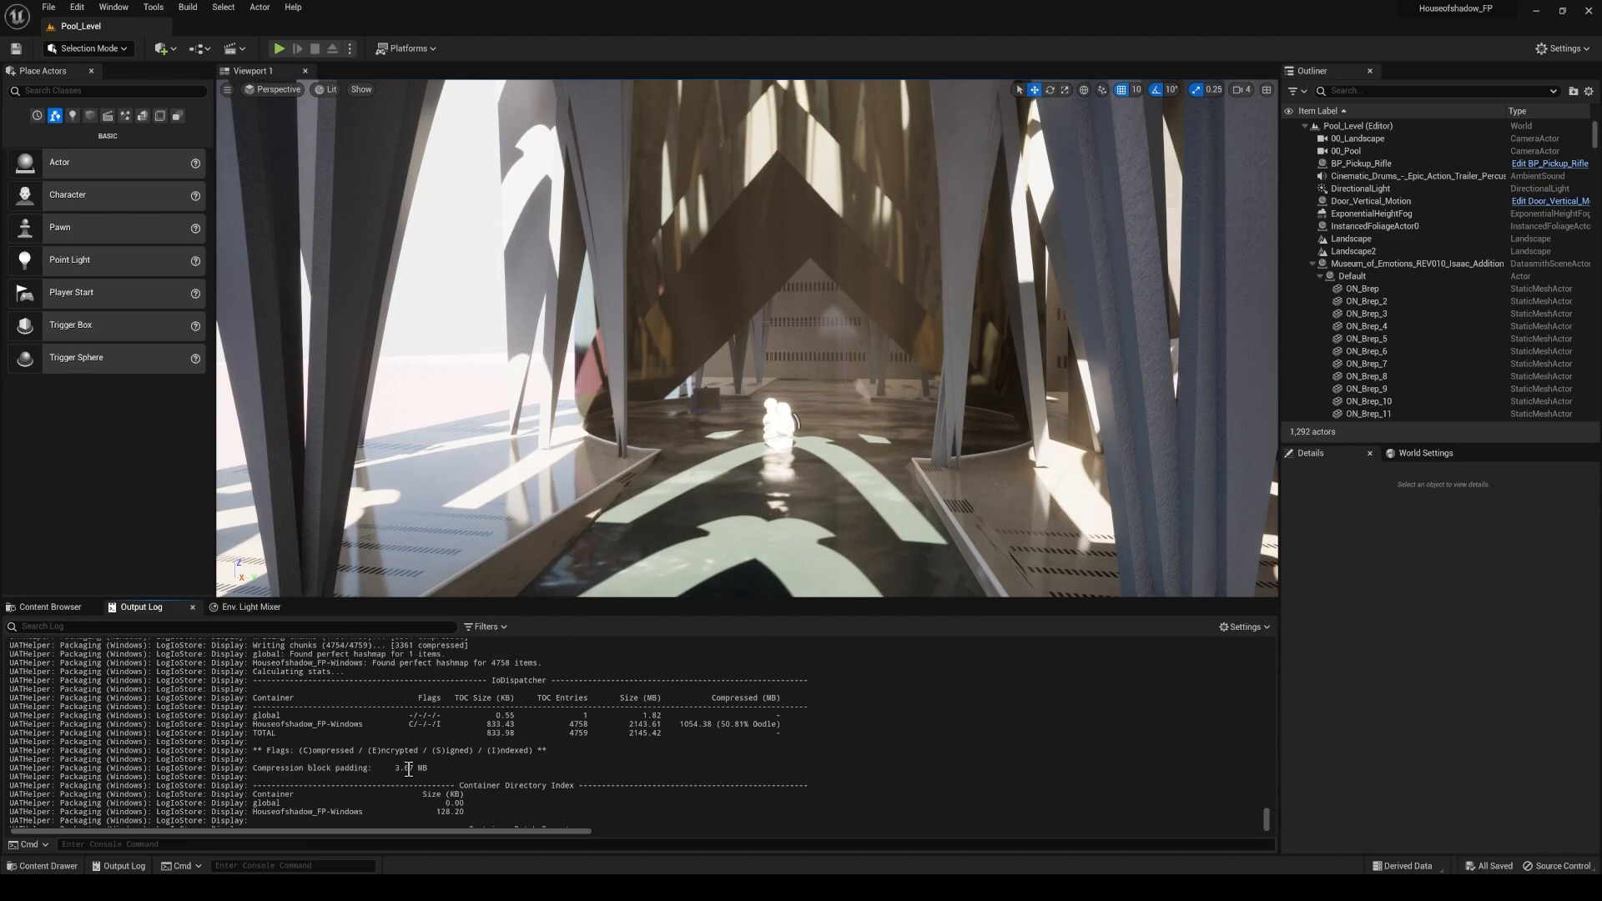
scroll(1230, 794, up, 4)
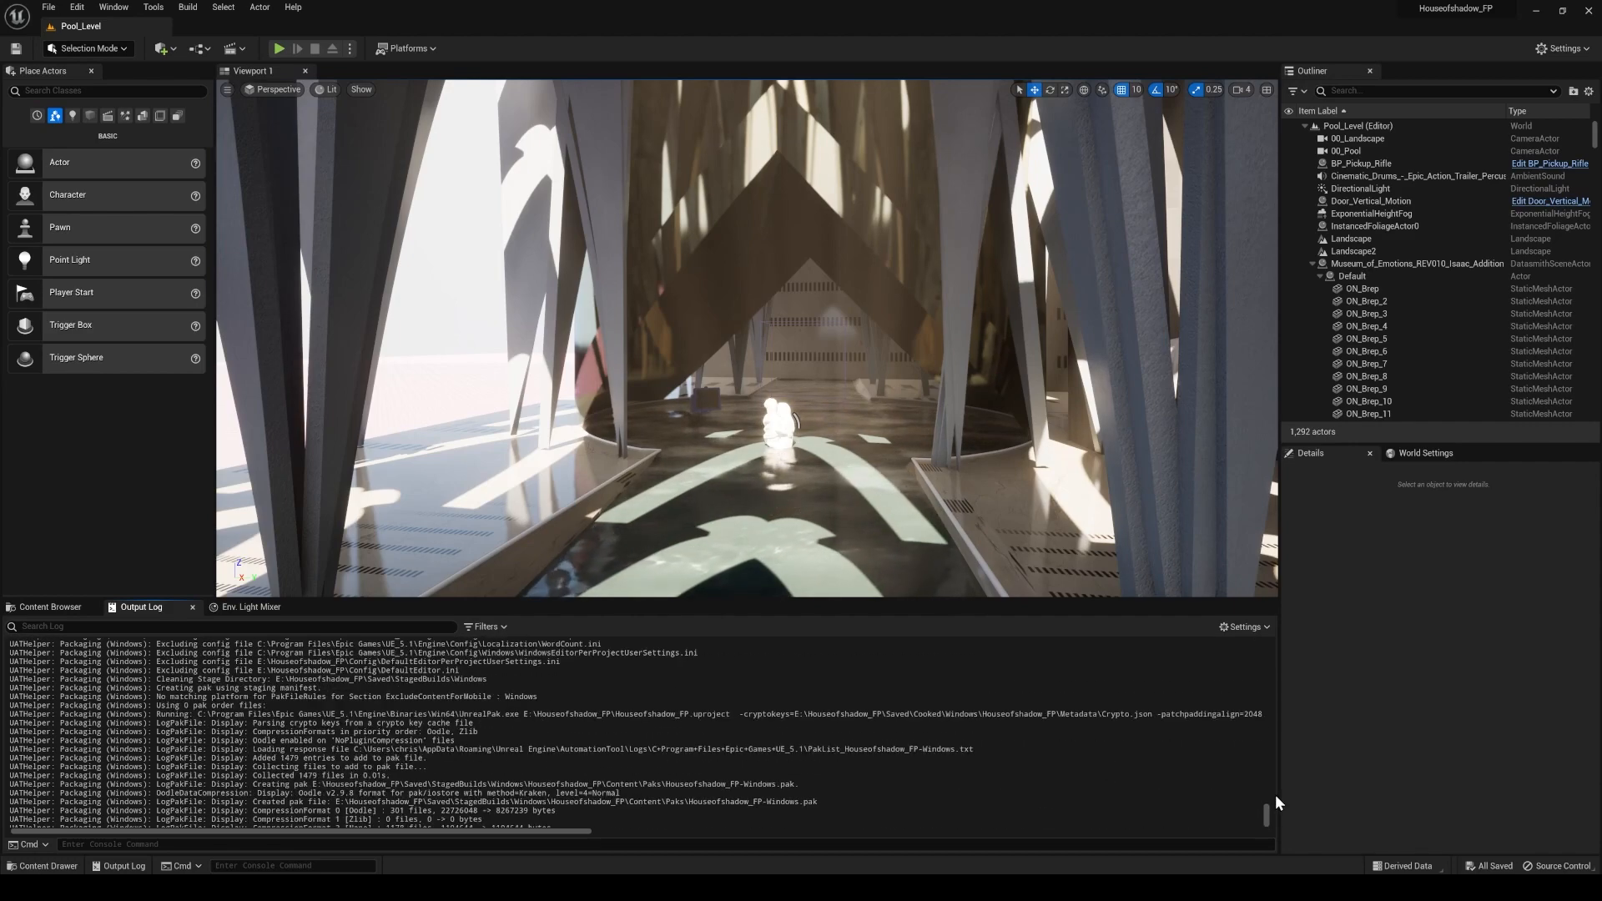
drag(1268, 816, 1273, 708)
scroll(1037, 740, up, 10)
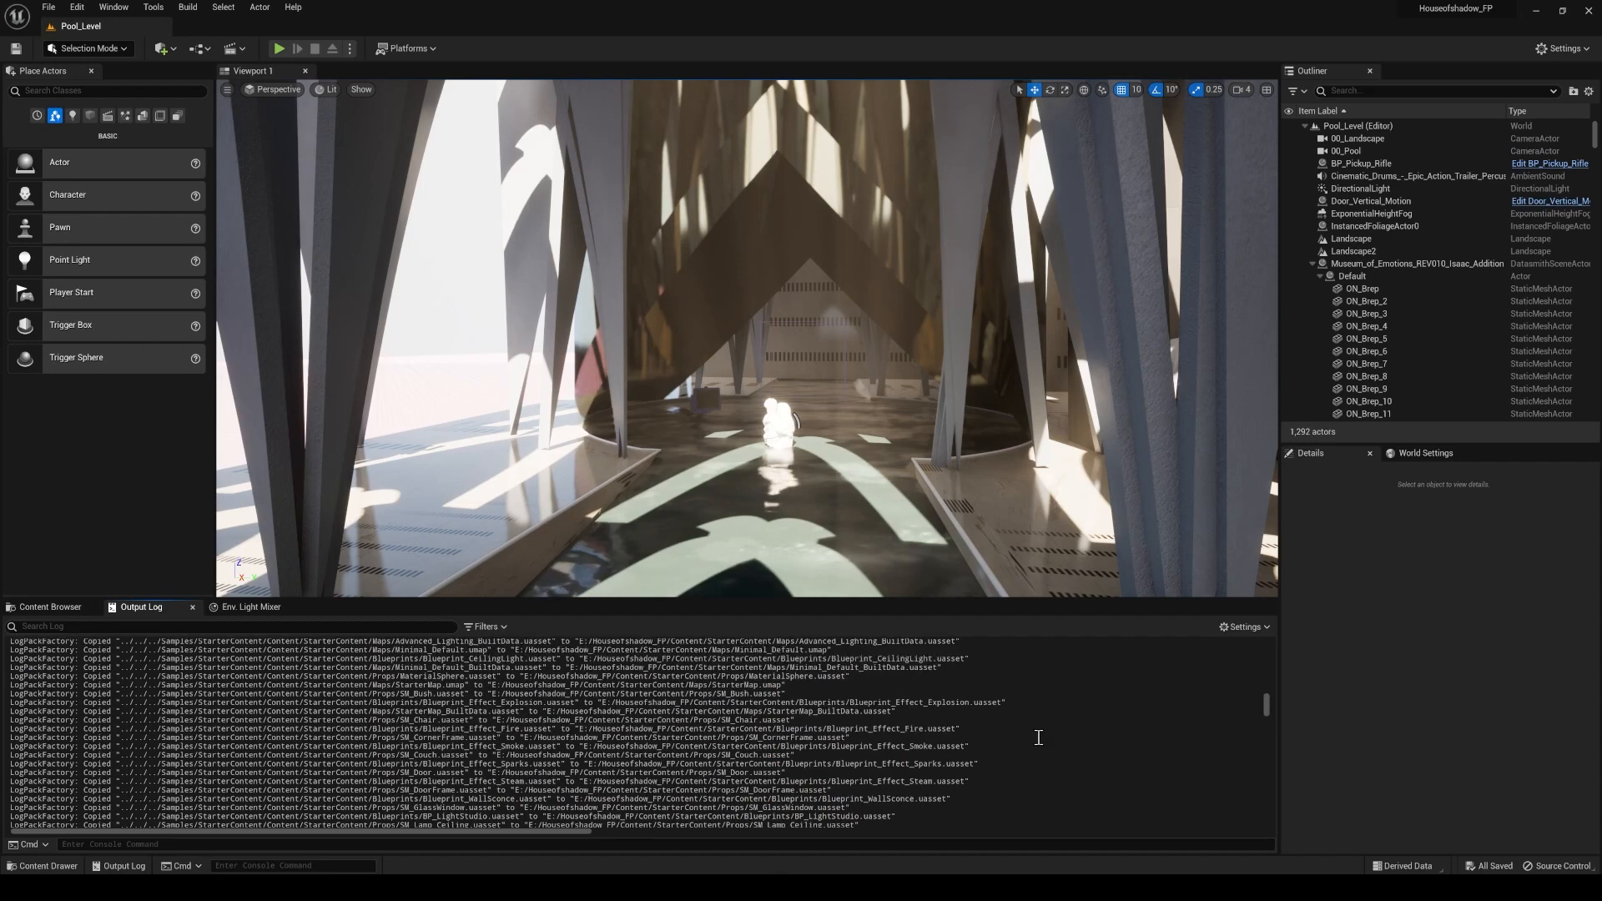
scroll(1018, 724, down, 3)
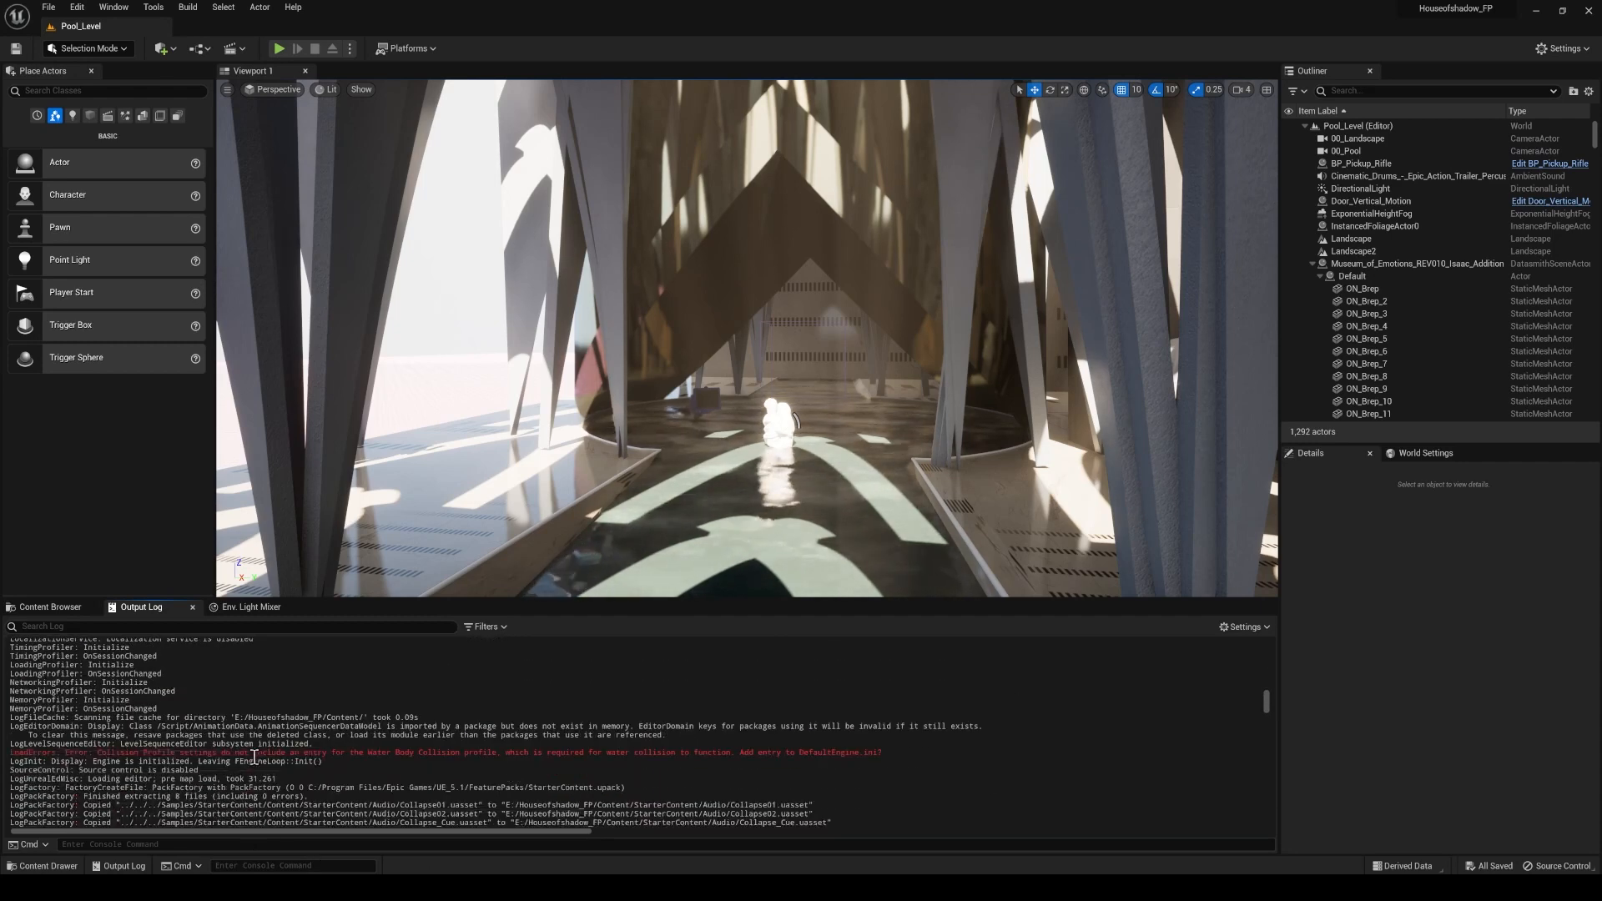
Examine the LoadErrors line about the missing Water Body Collision profile by highlighting its text in the Output Log.
drag(365, 754, 472, 754)
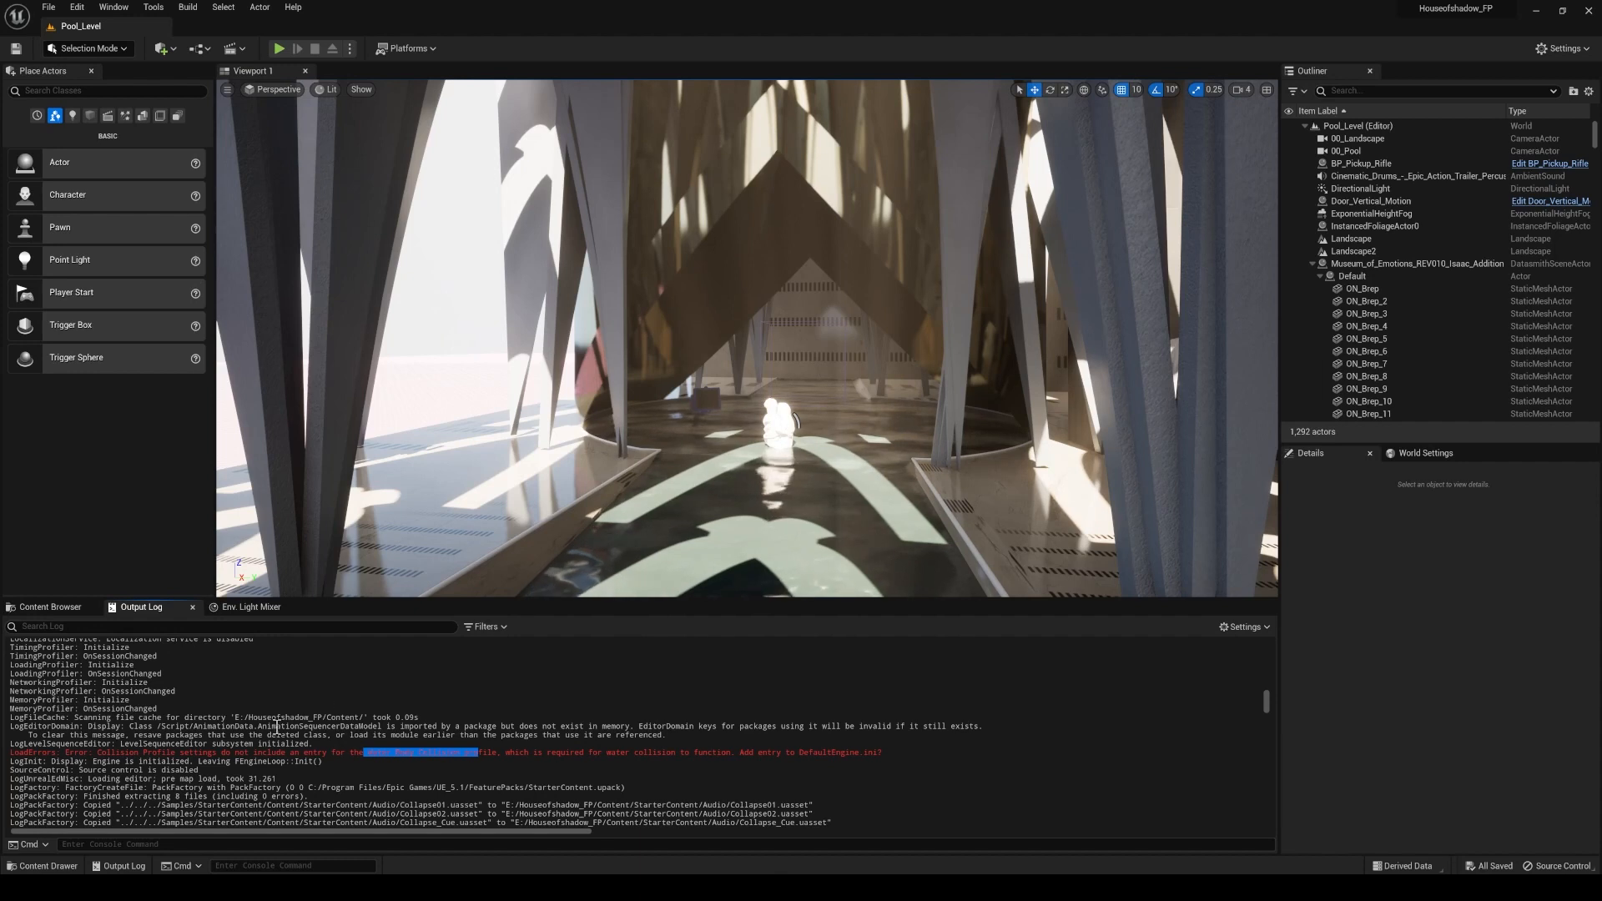
scroll(424, 762, down, 5)
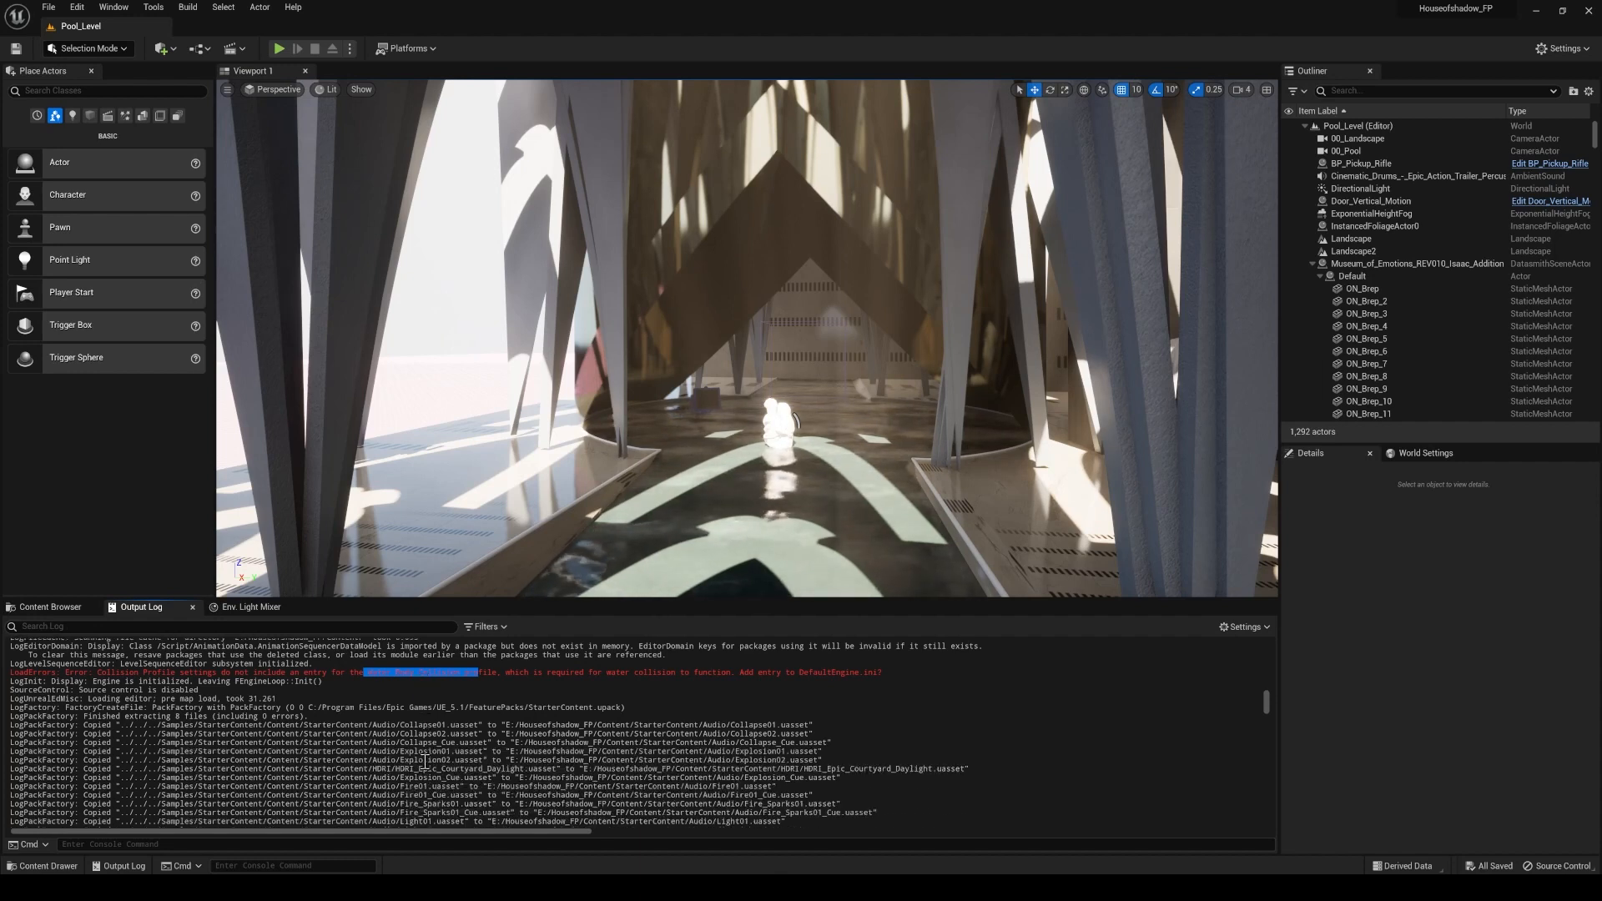
scroll(655, 788, up, 3)
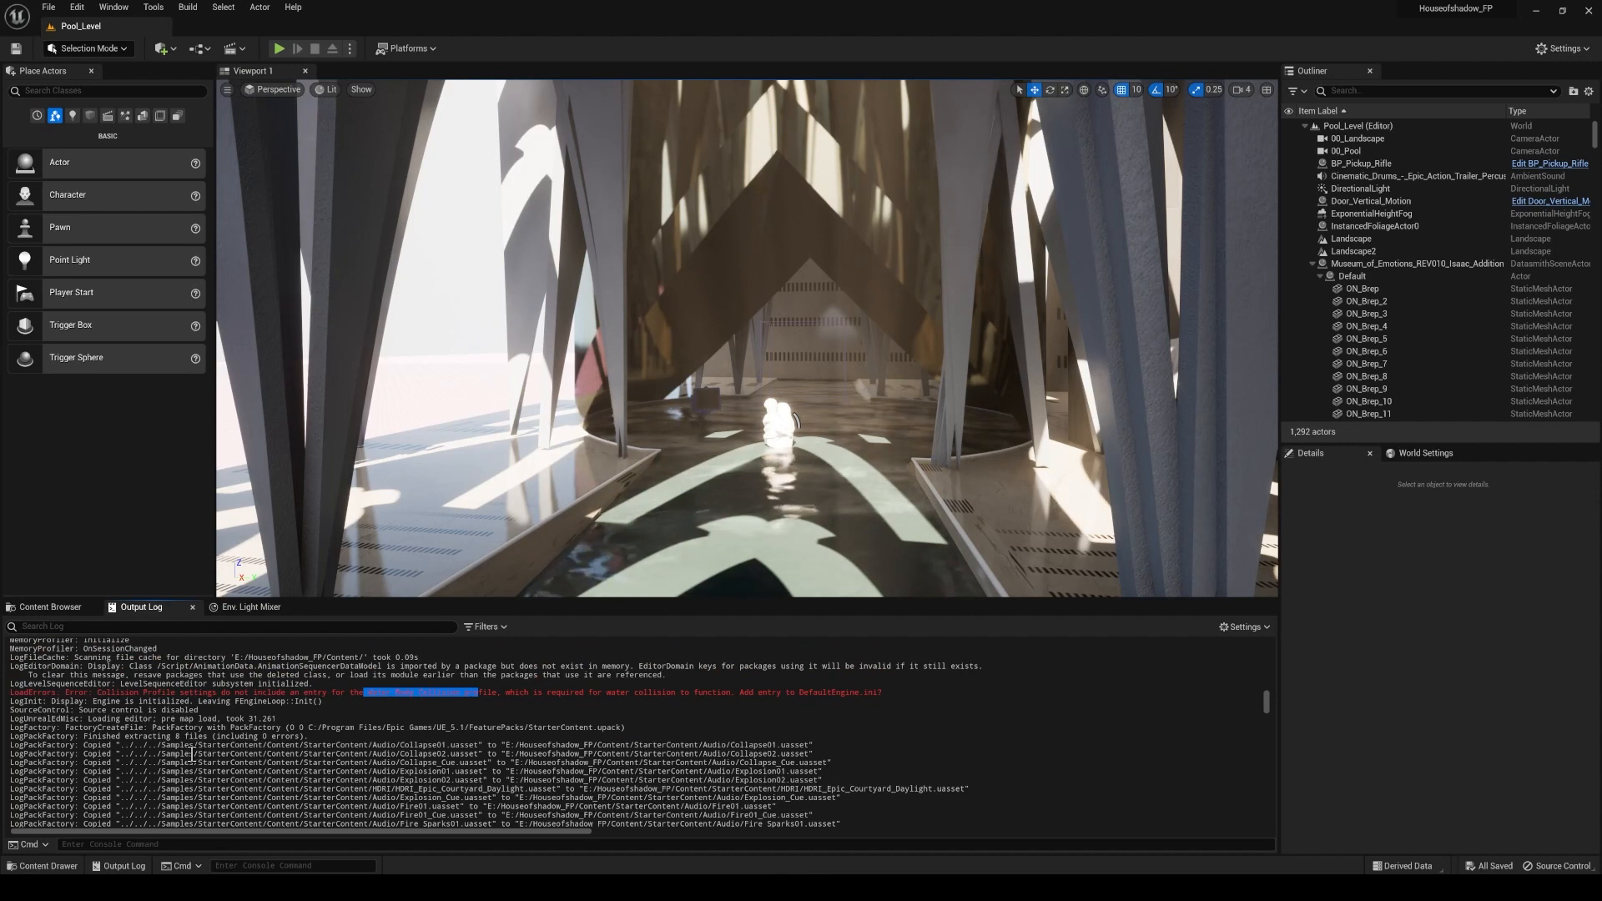
click(181, 701)
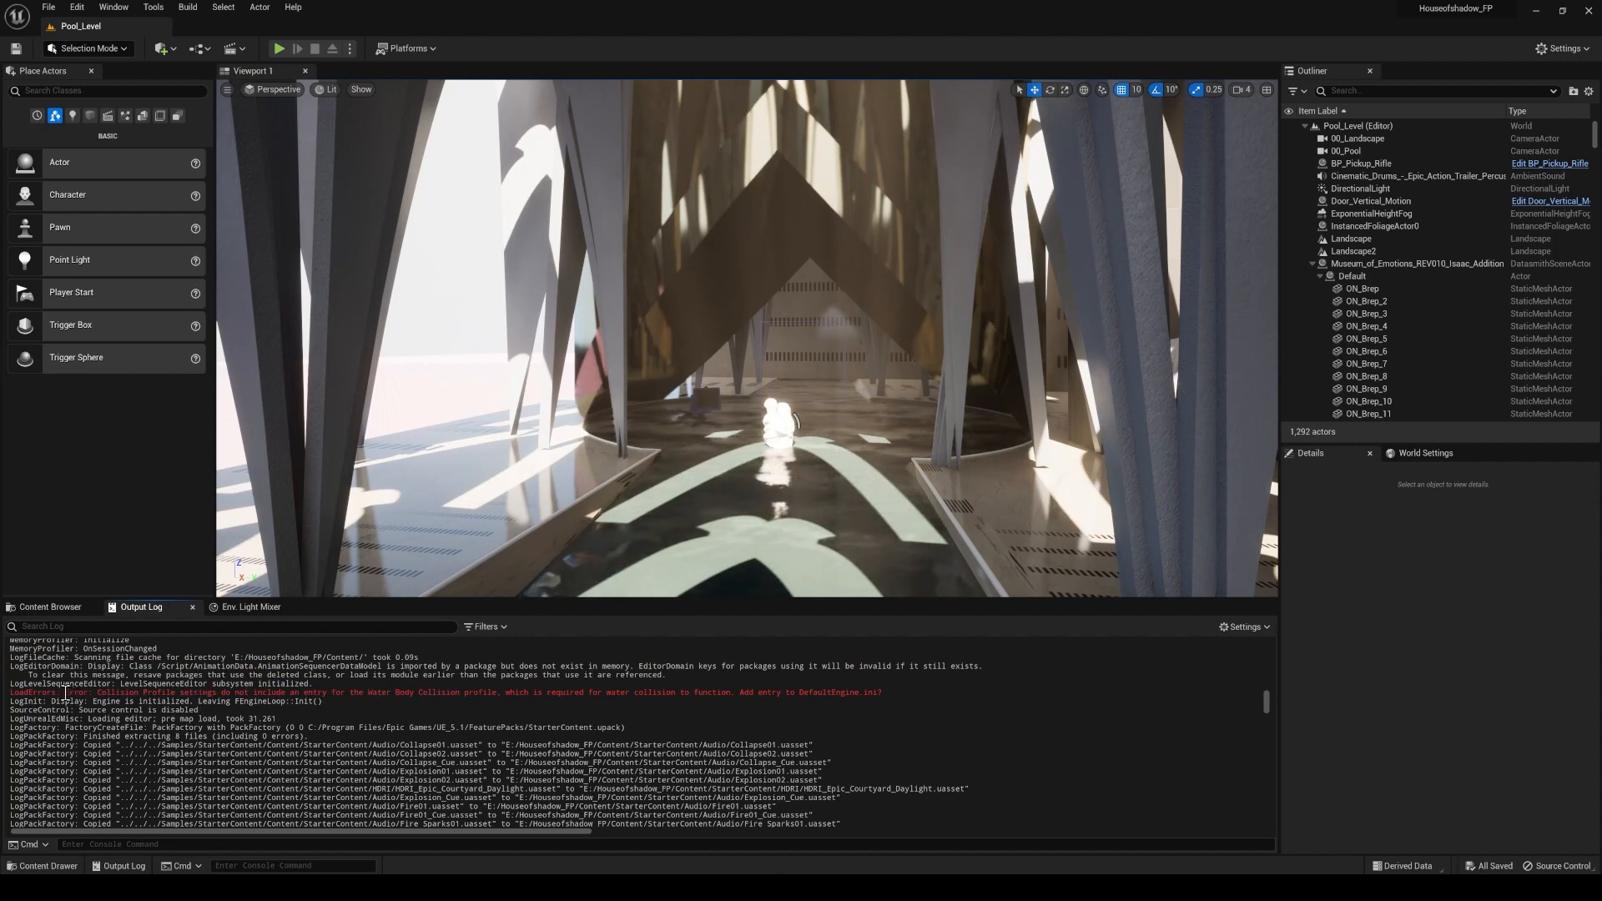
drag(66, 694, 428, 692)
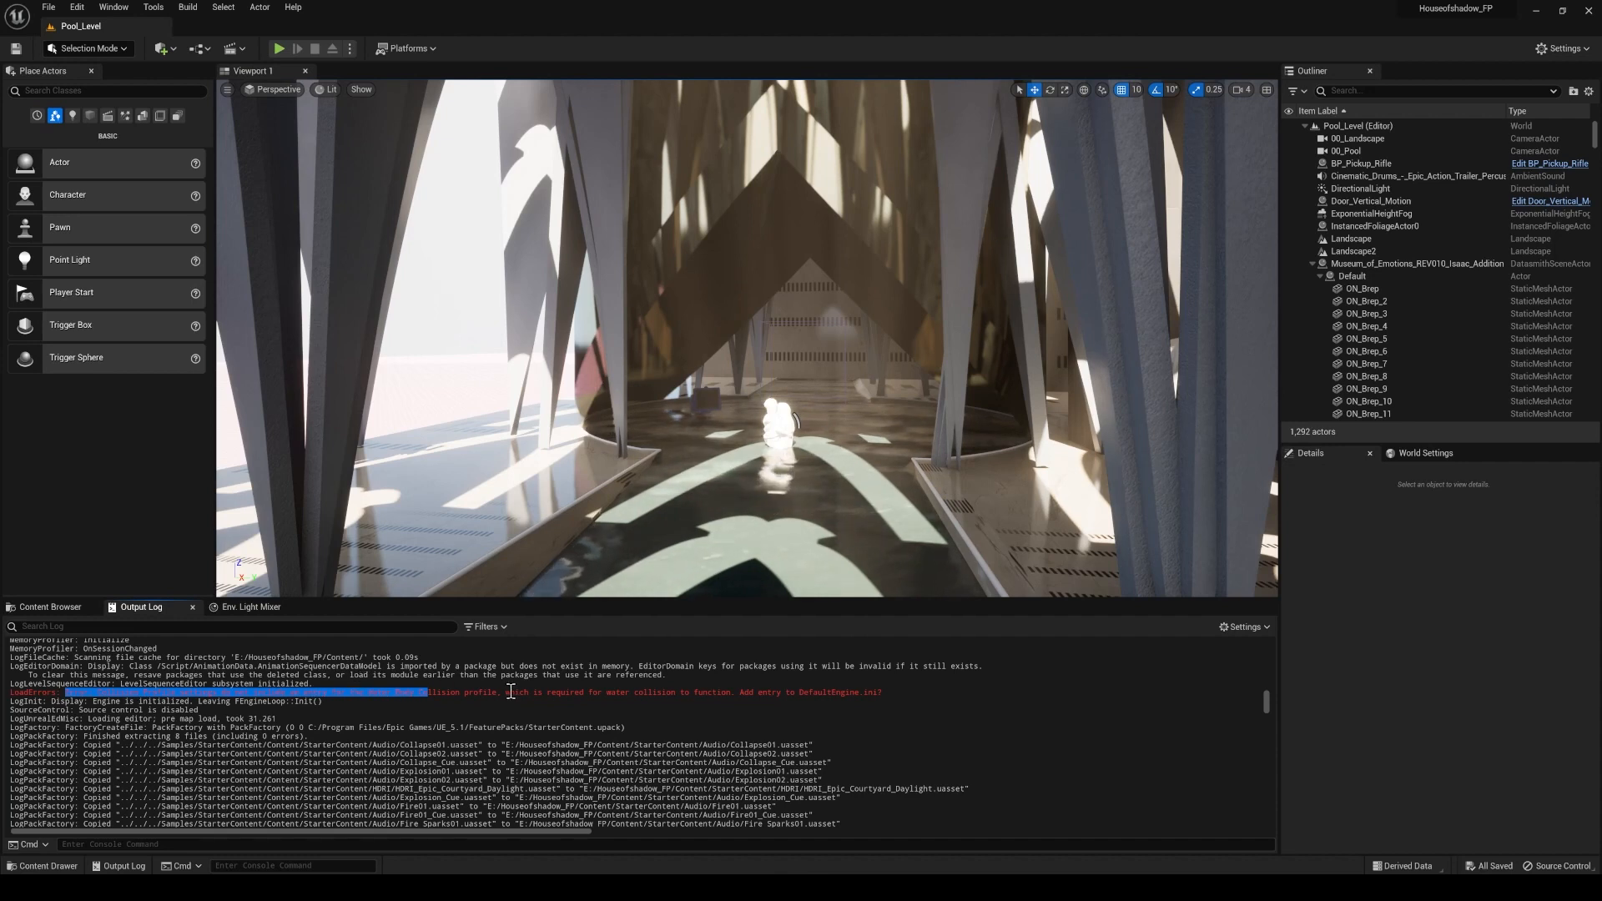
click(977, 753)
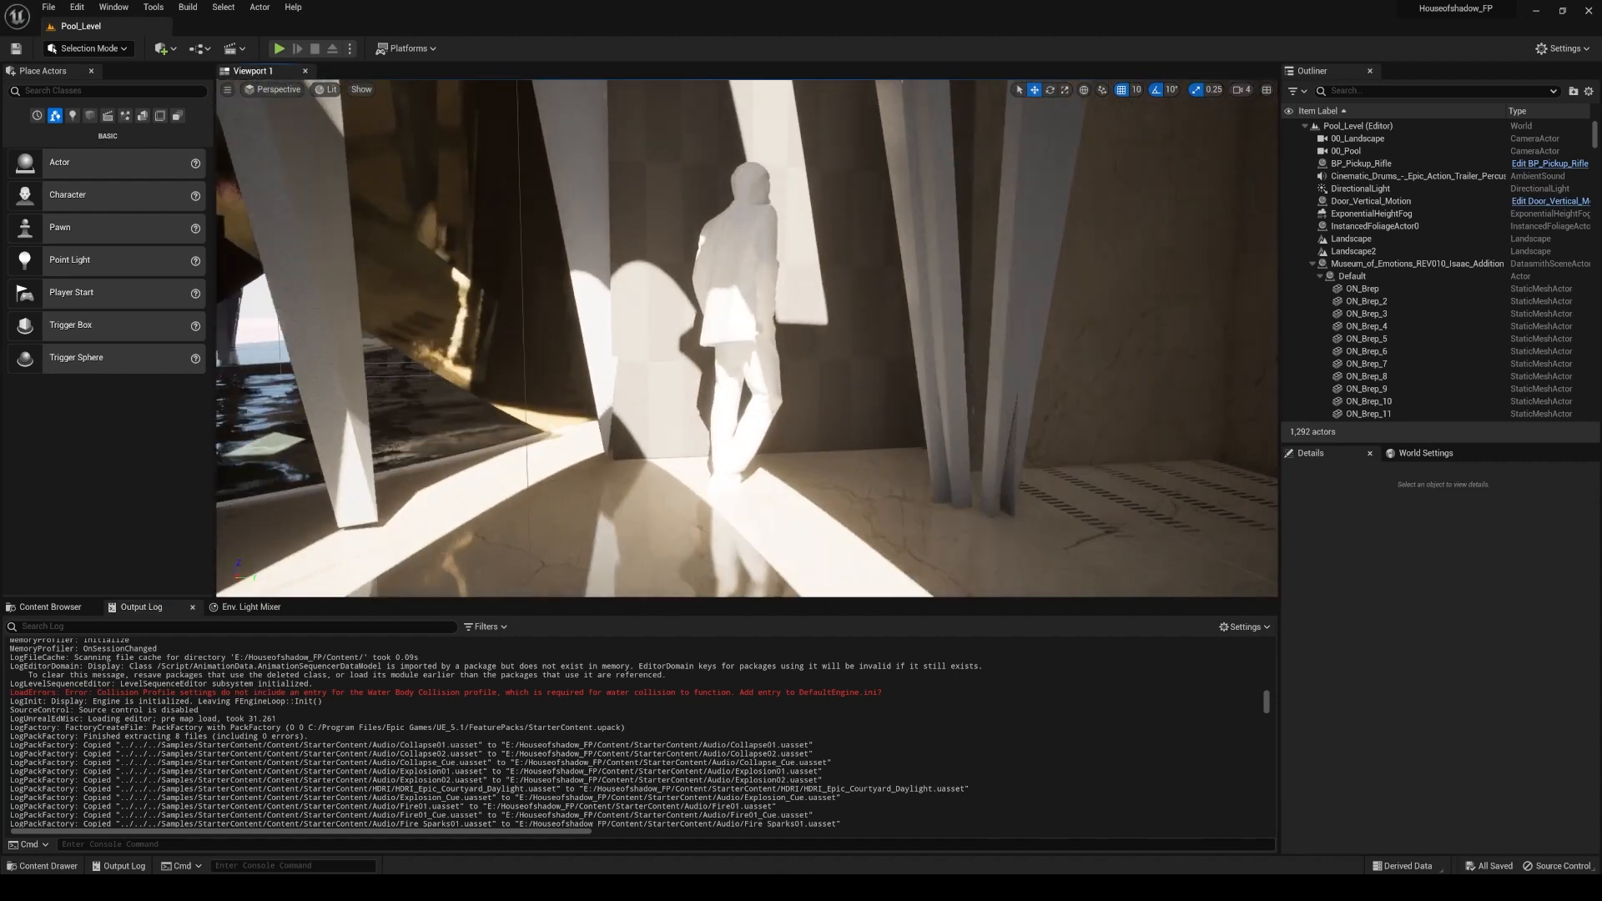
right_drag(784, 238, 765, 117)
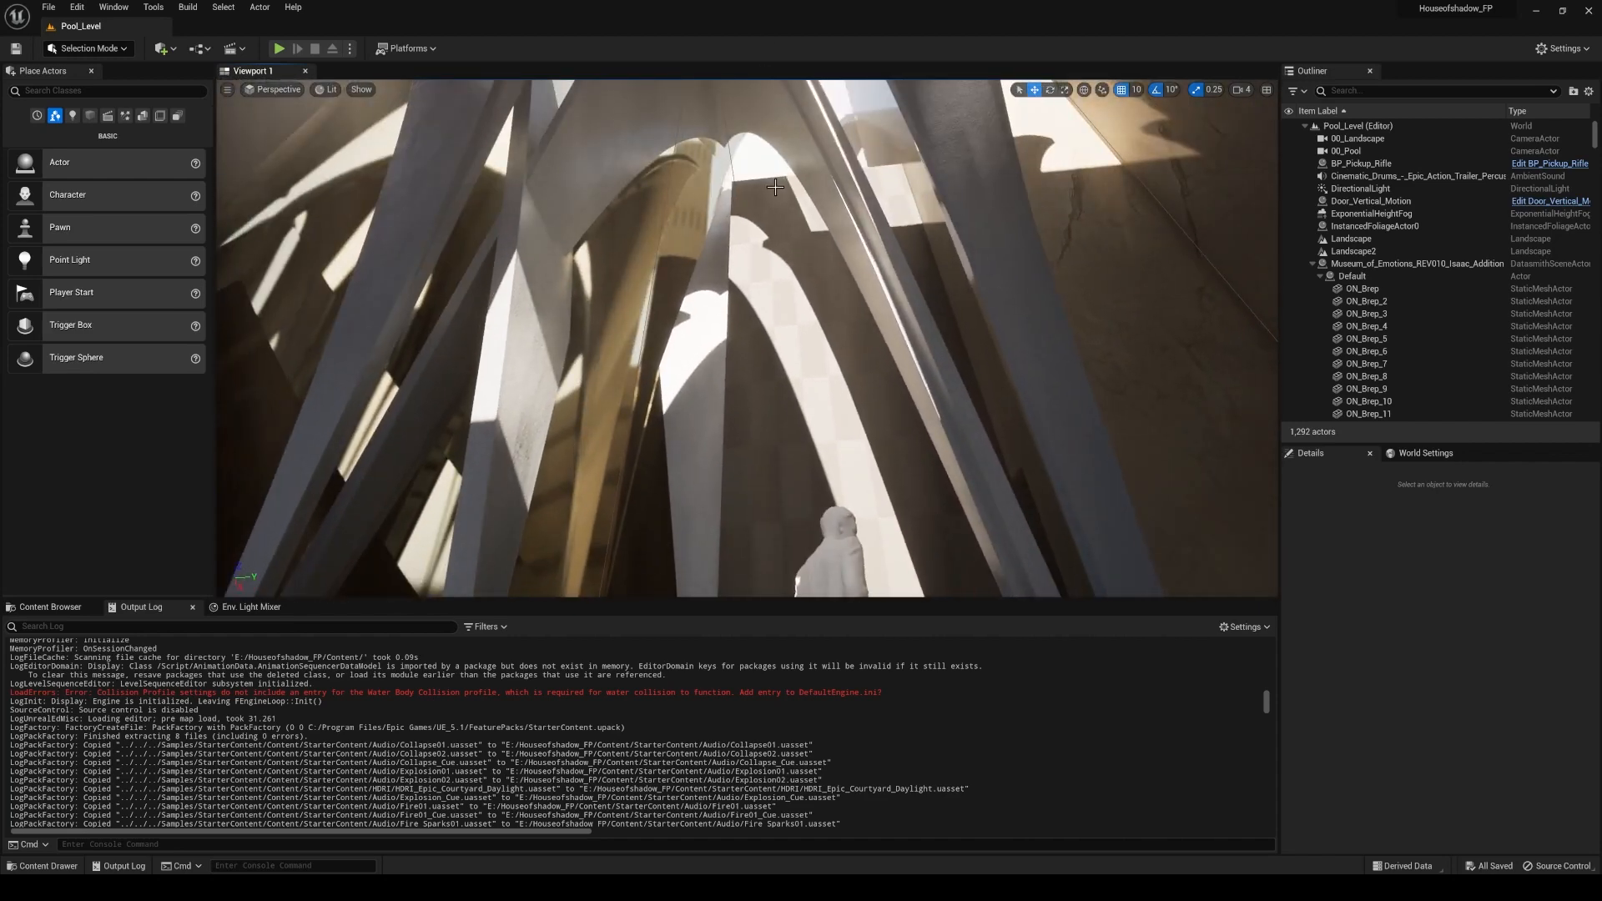
right_drag(783, 218, 764, 187)
mouse_move(740, 267)
right_down()
mouse_move(734, 288)
mouse_move(740, 268)
right_up()
right_drag(792, 328, 779, 339)
right_drag(768, 279, 872, 275)
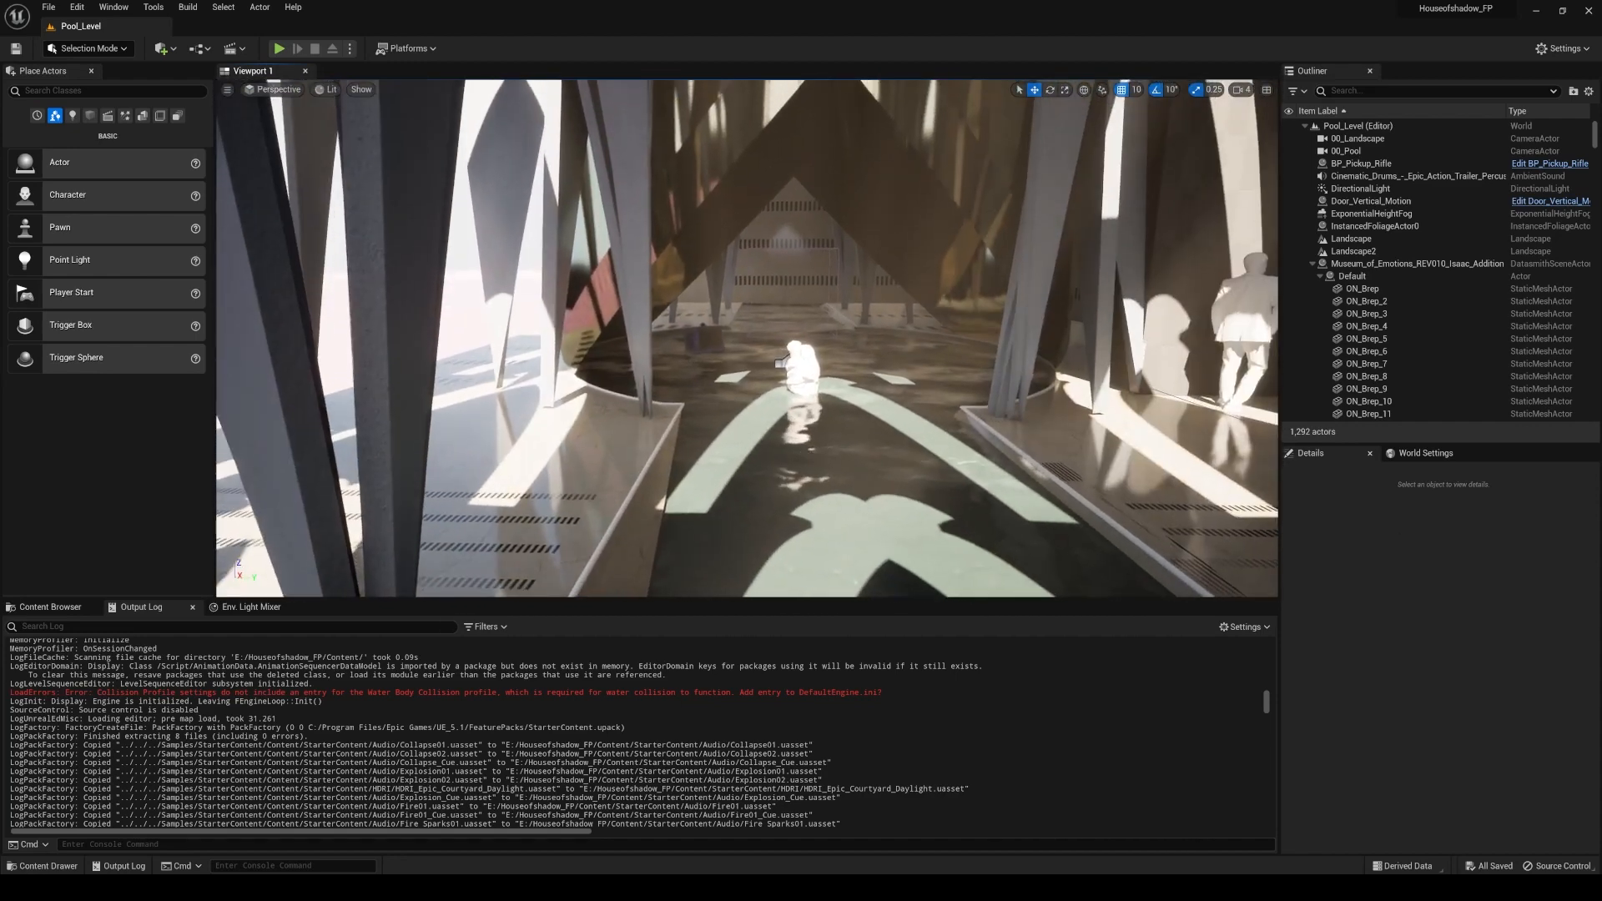